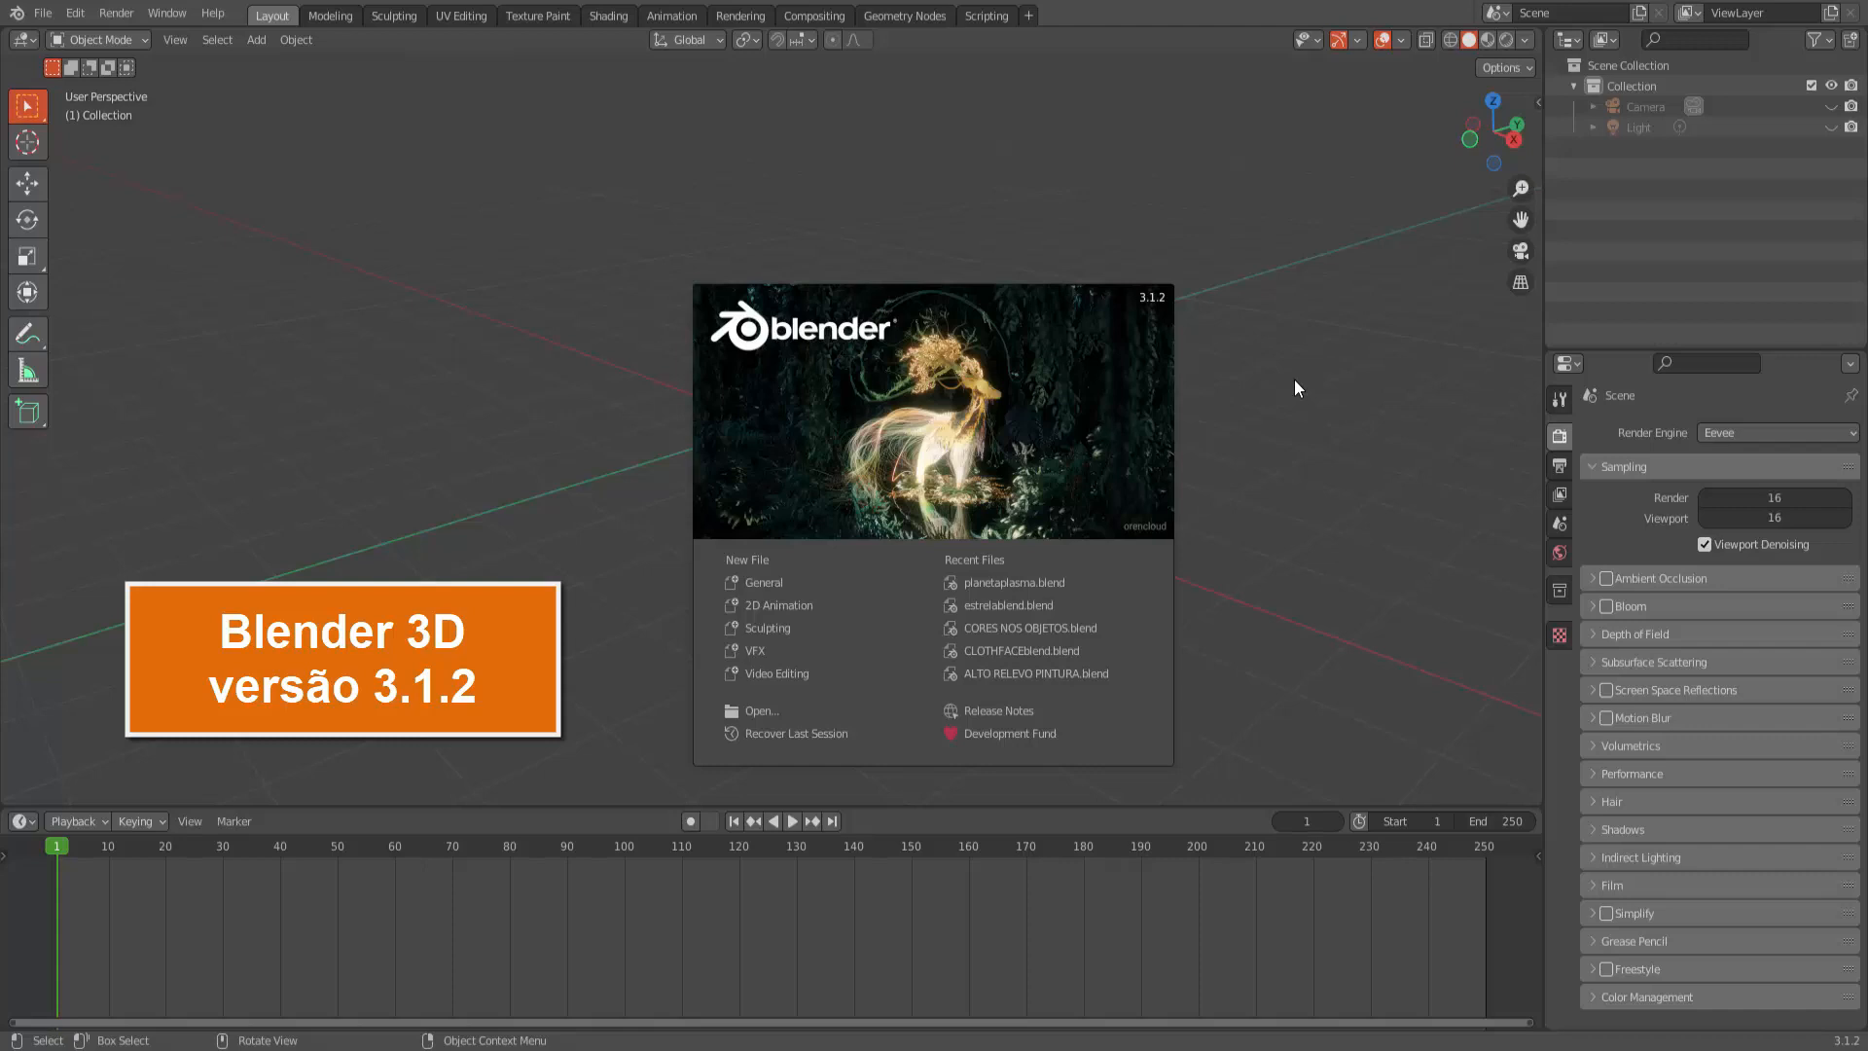
Step: Dismiss the splash screen and add a UV sphere mesh to the empty scene
{"action": "left_click", "coordinate": [1294, 386]}
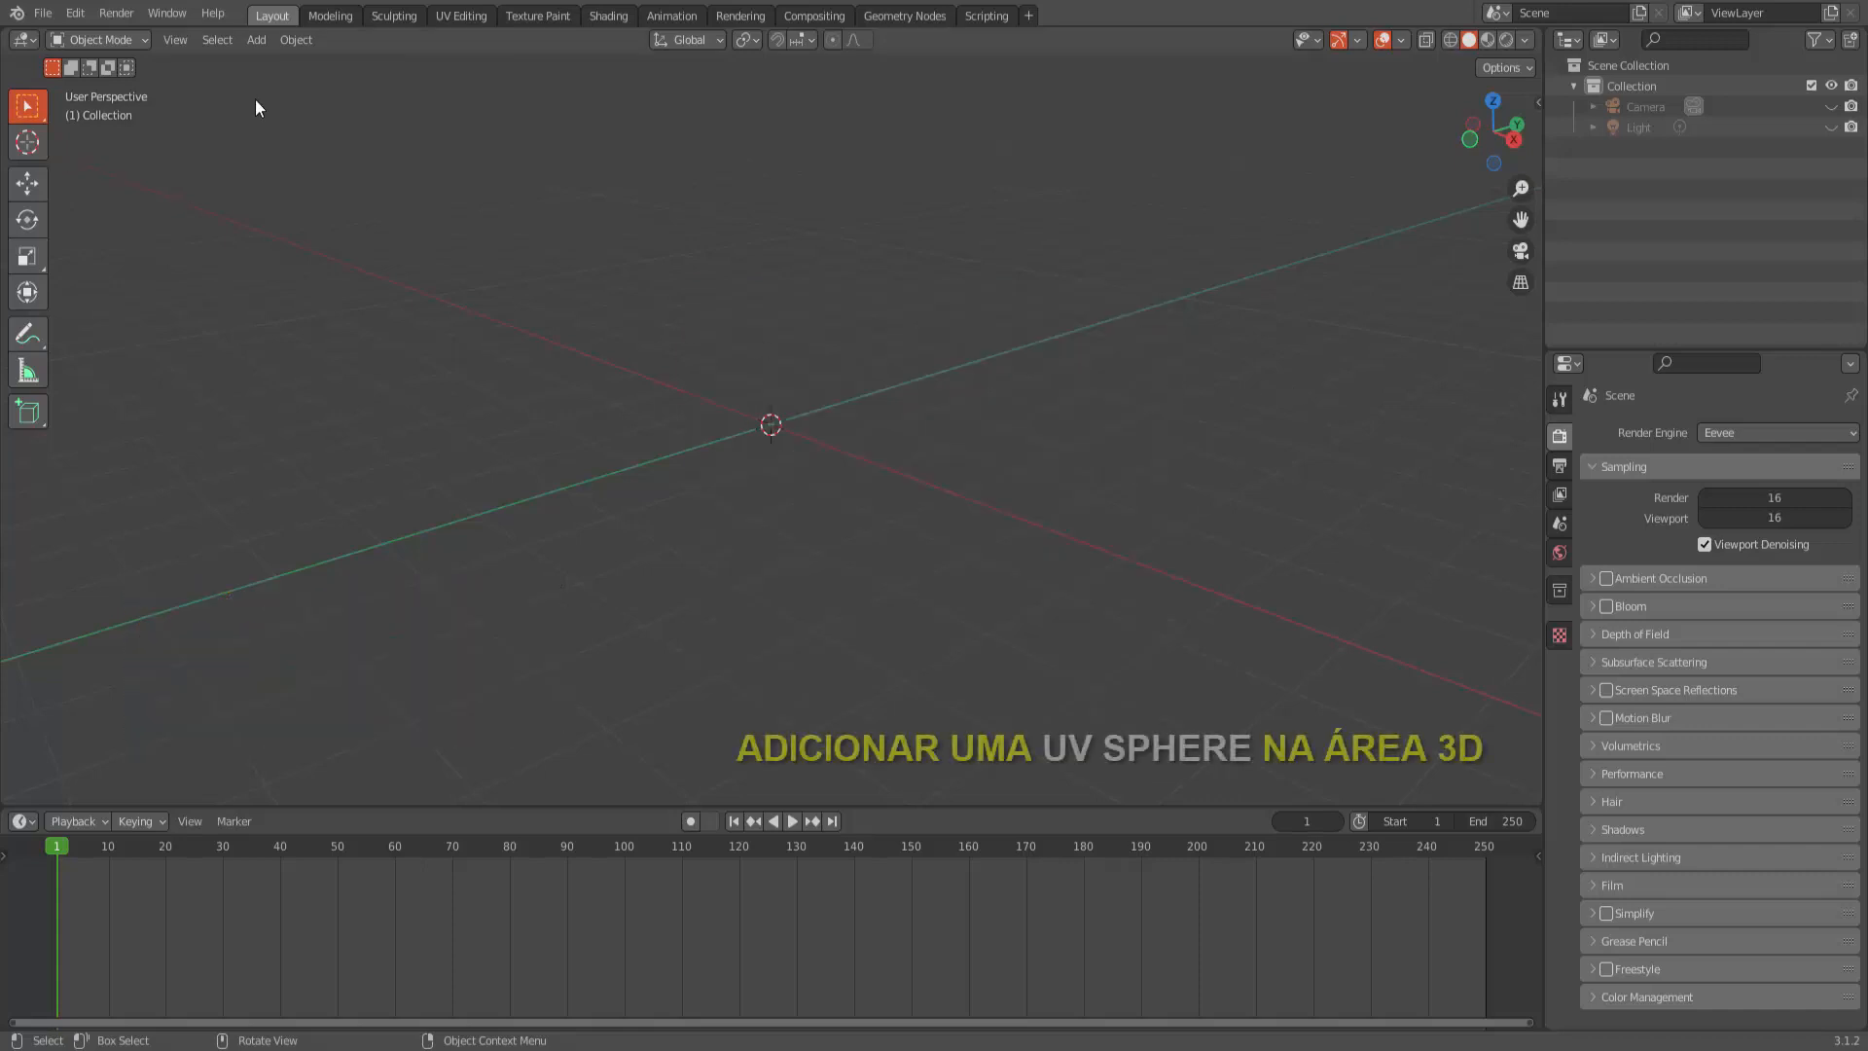
{"action": "left_click", "coordinate": [257, 40]}
{"action": "mouse_move", "coordinate": [267, 64]}
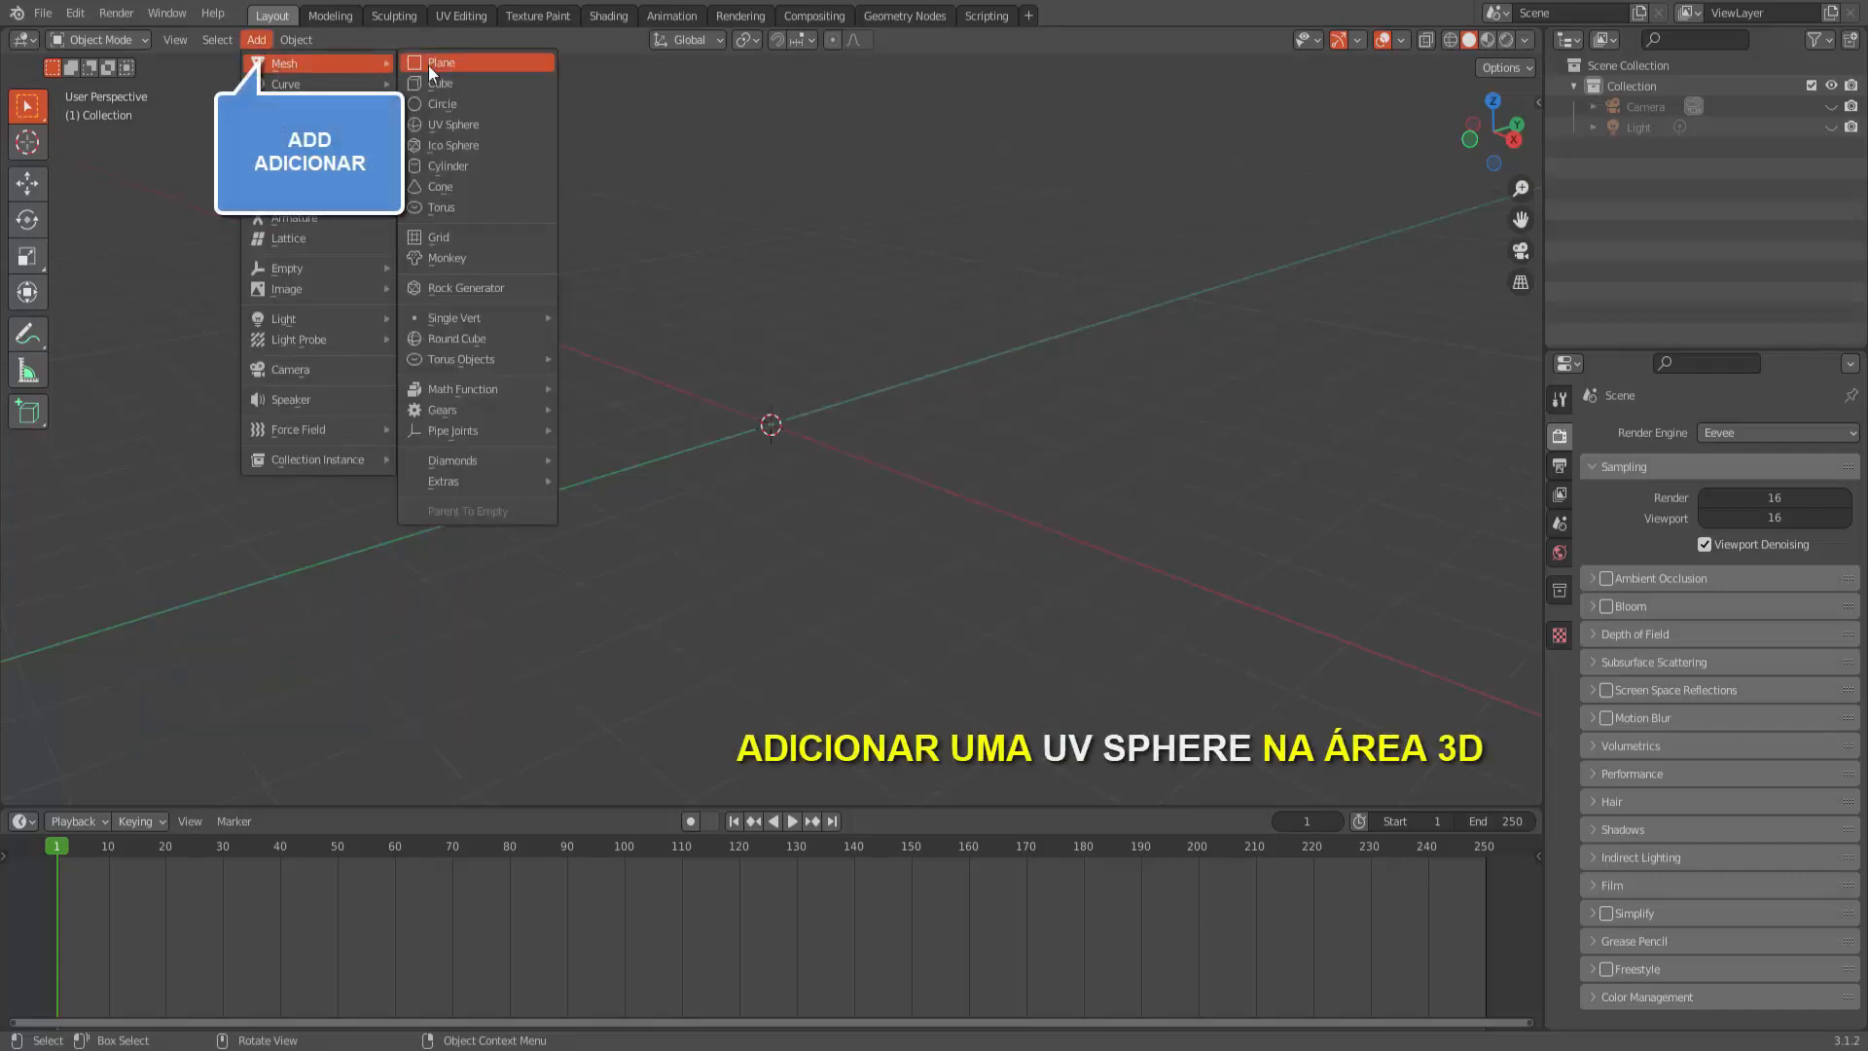
{"action": "left_click", "coordinate": [469, 125]}
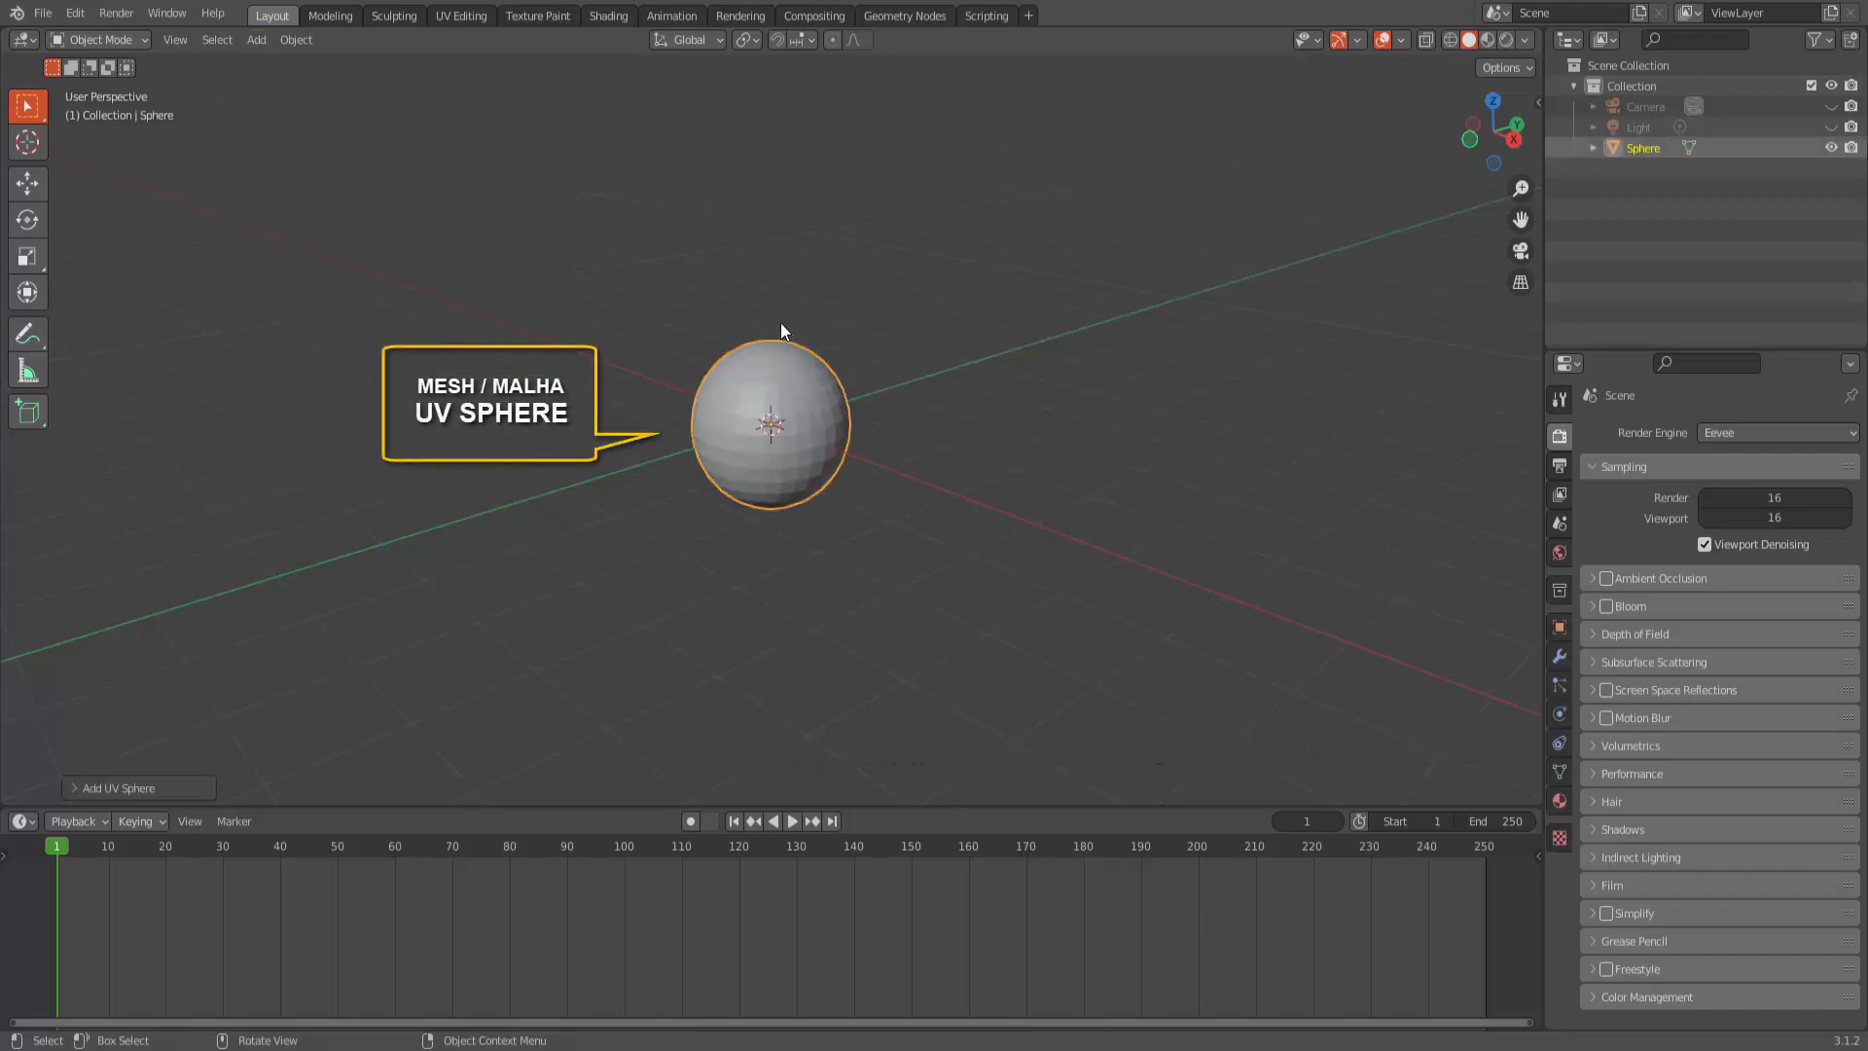
Step: Using wireframe display in the right view, delete all of the sphere's vertices above its equator in Edit Mode
{"action": "left_click", "coordinate": [1513, 139]}
{"action": "scroll", "coordinate": [1134, 360], "scroll_direction": "up", "scroll_amount": 5}
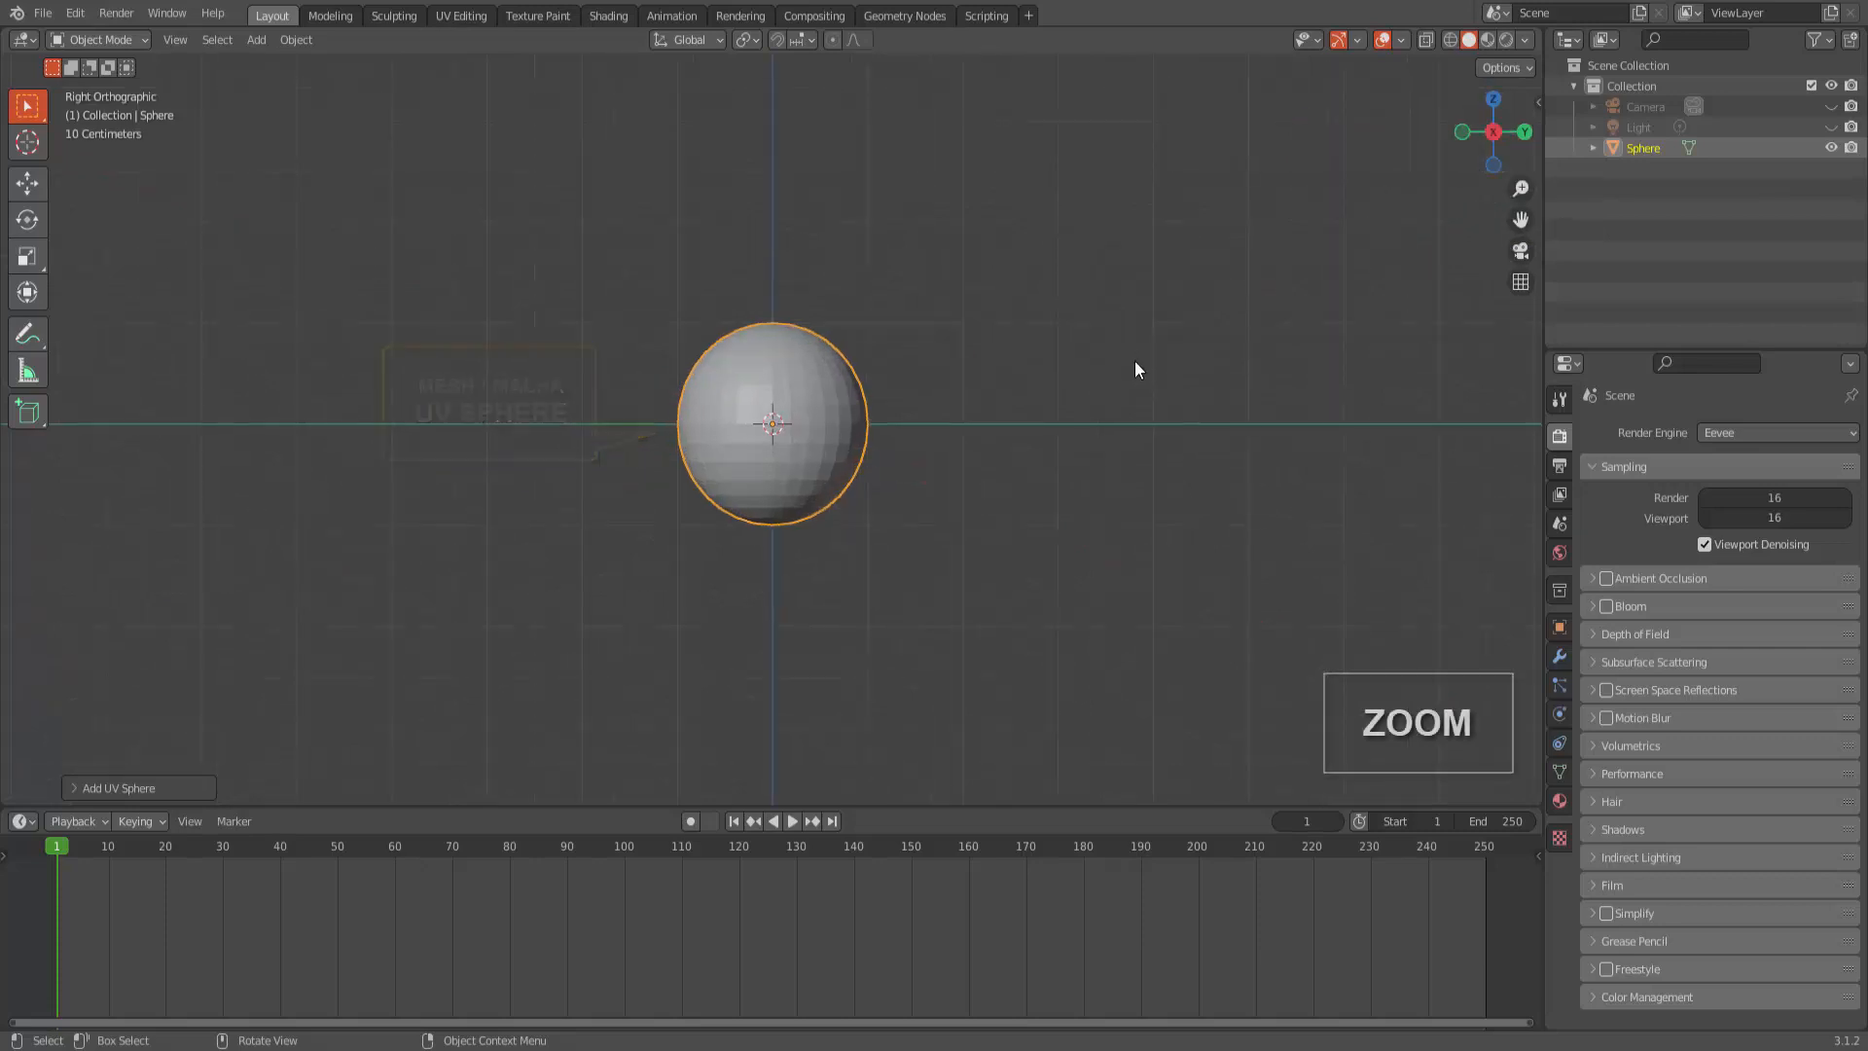
{"action": "left_click", "coordinate": [1449, 41]}
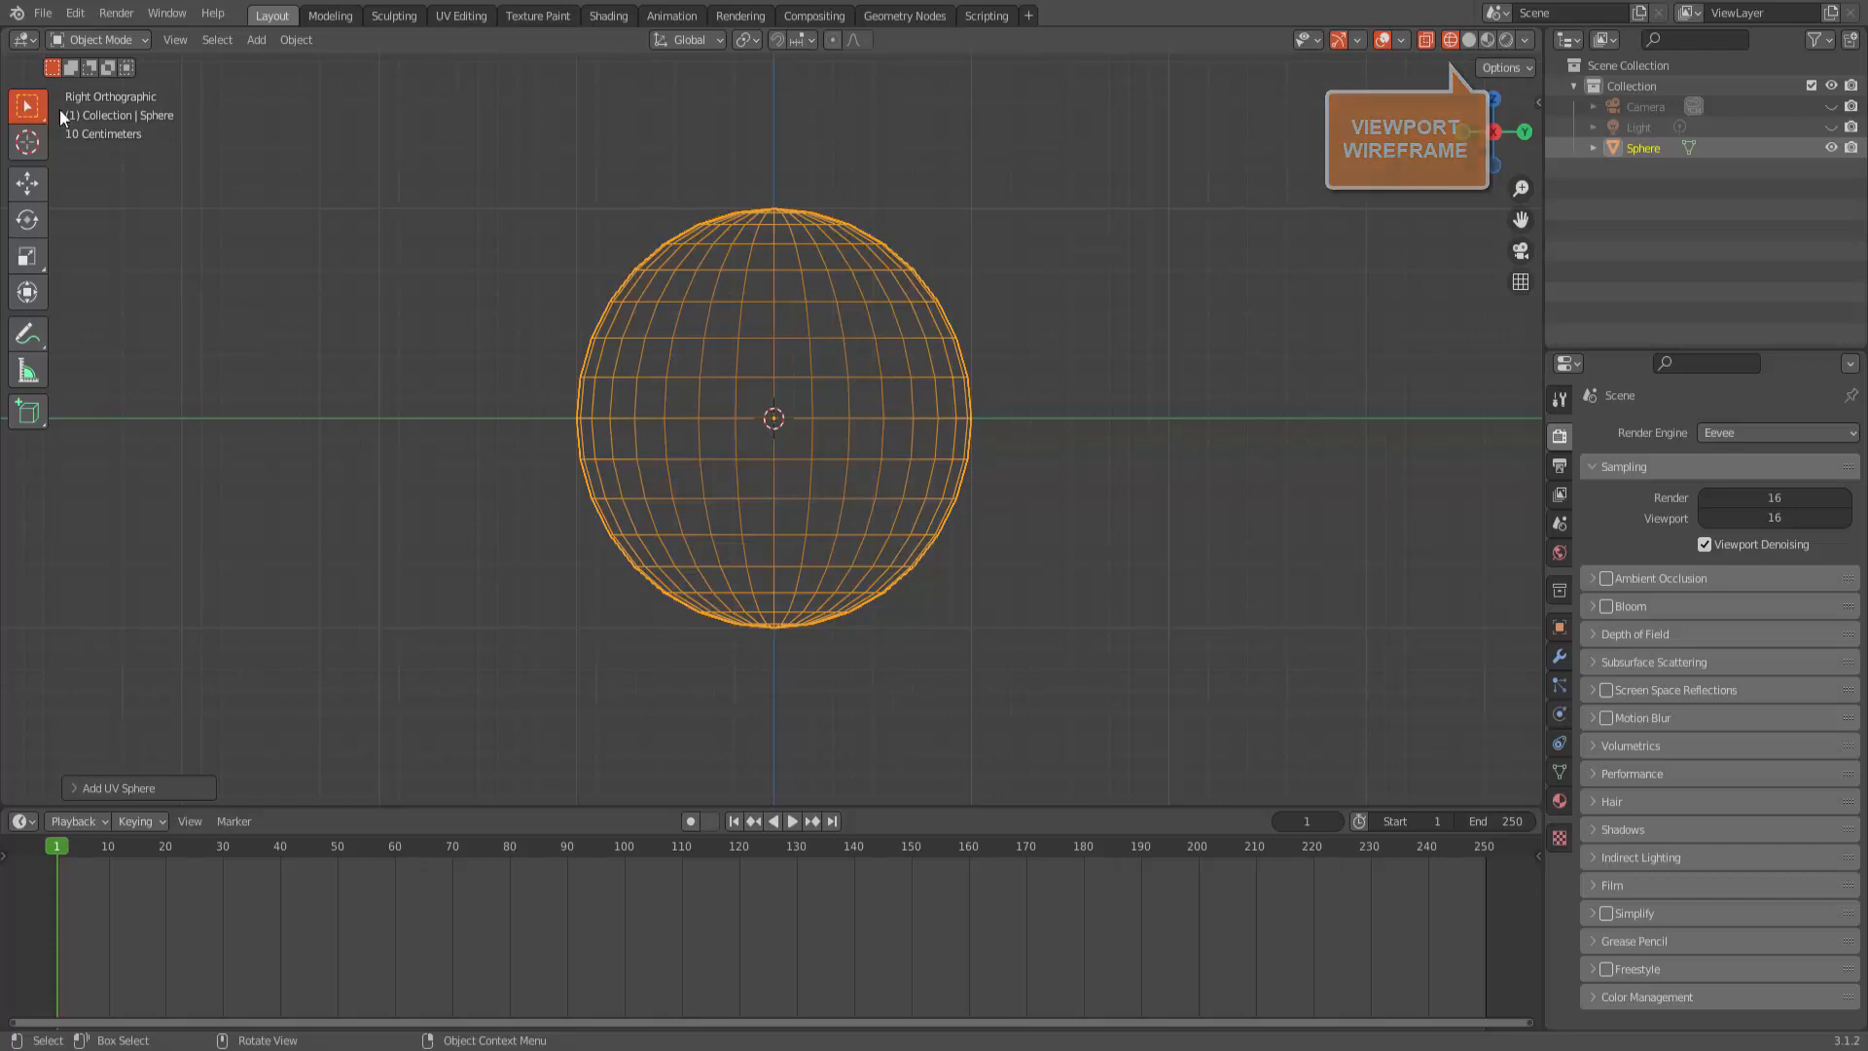
{"action": "left_click", "coordinate": [107, 40]}
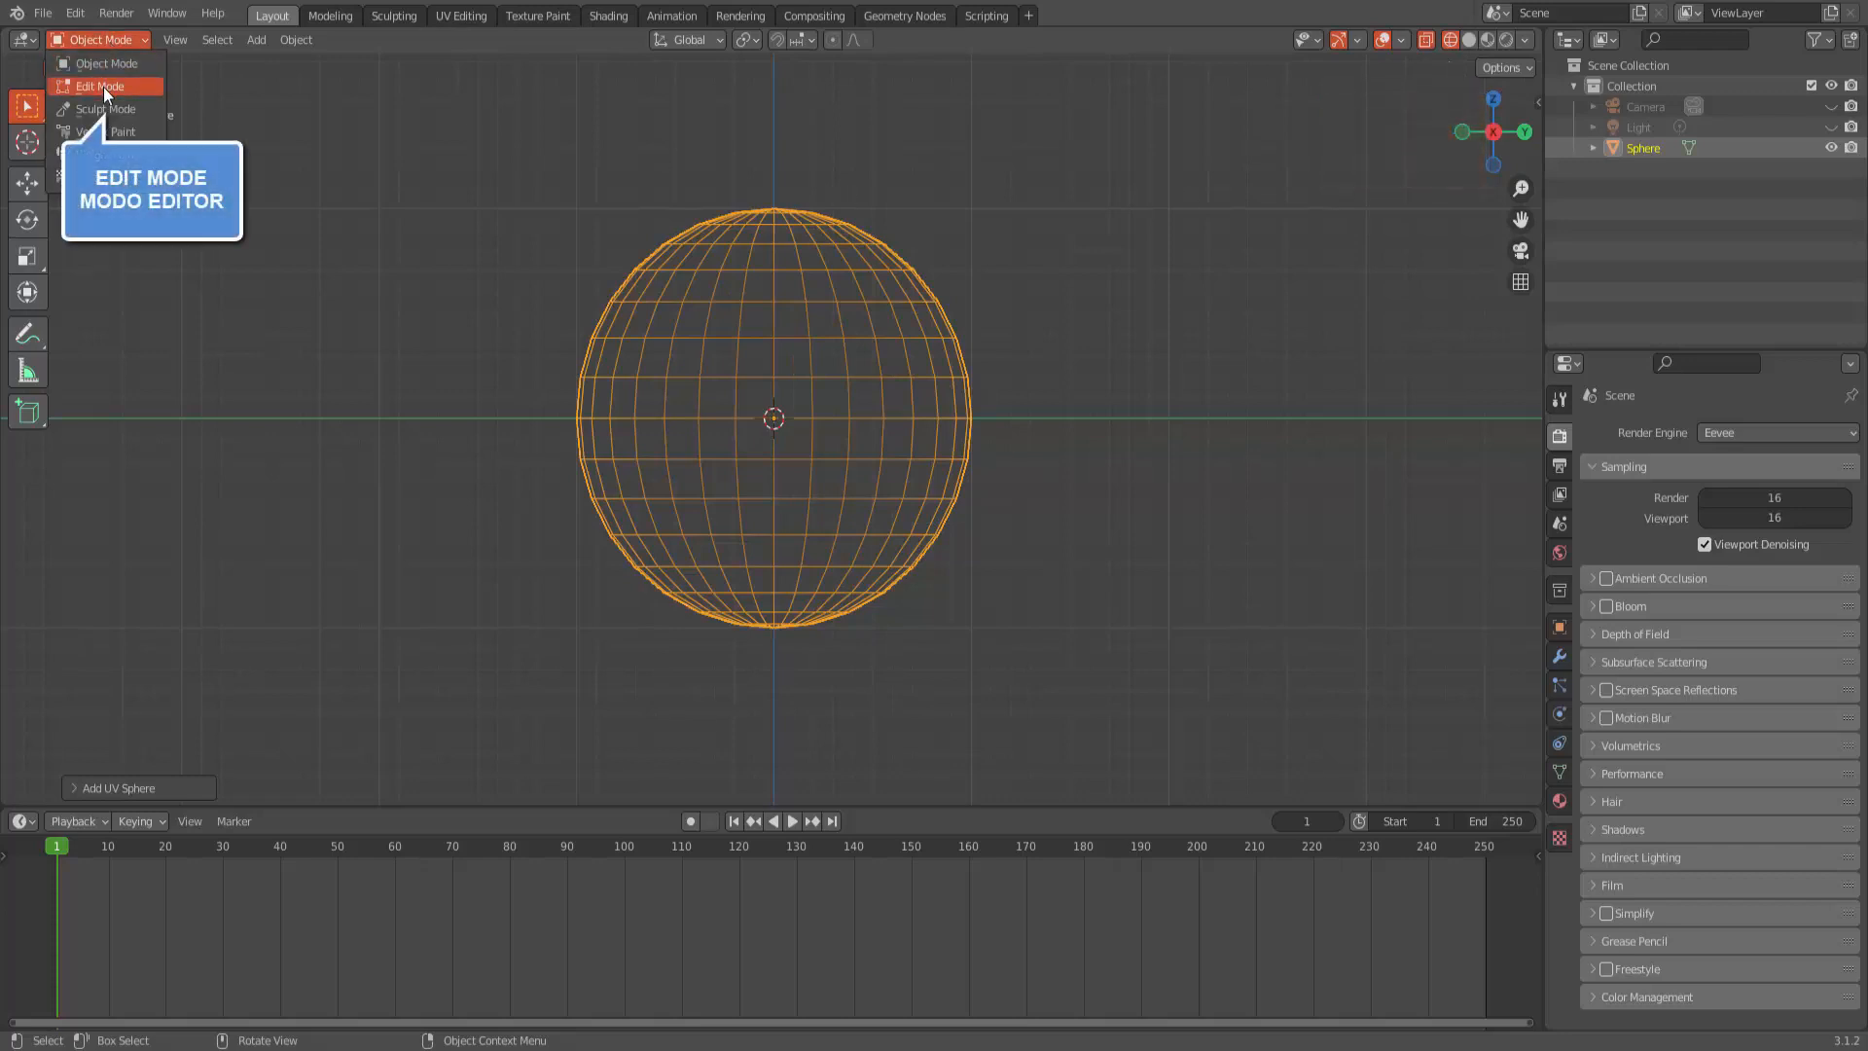
{"action": "left_click", "coordinate": [101, 85]}
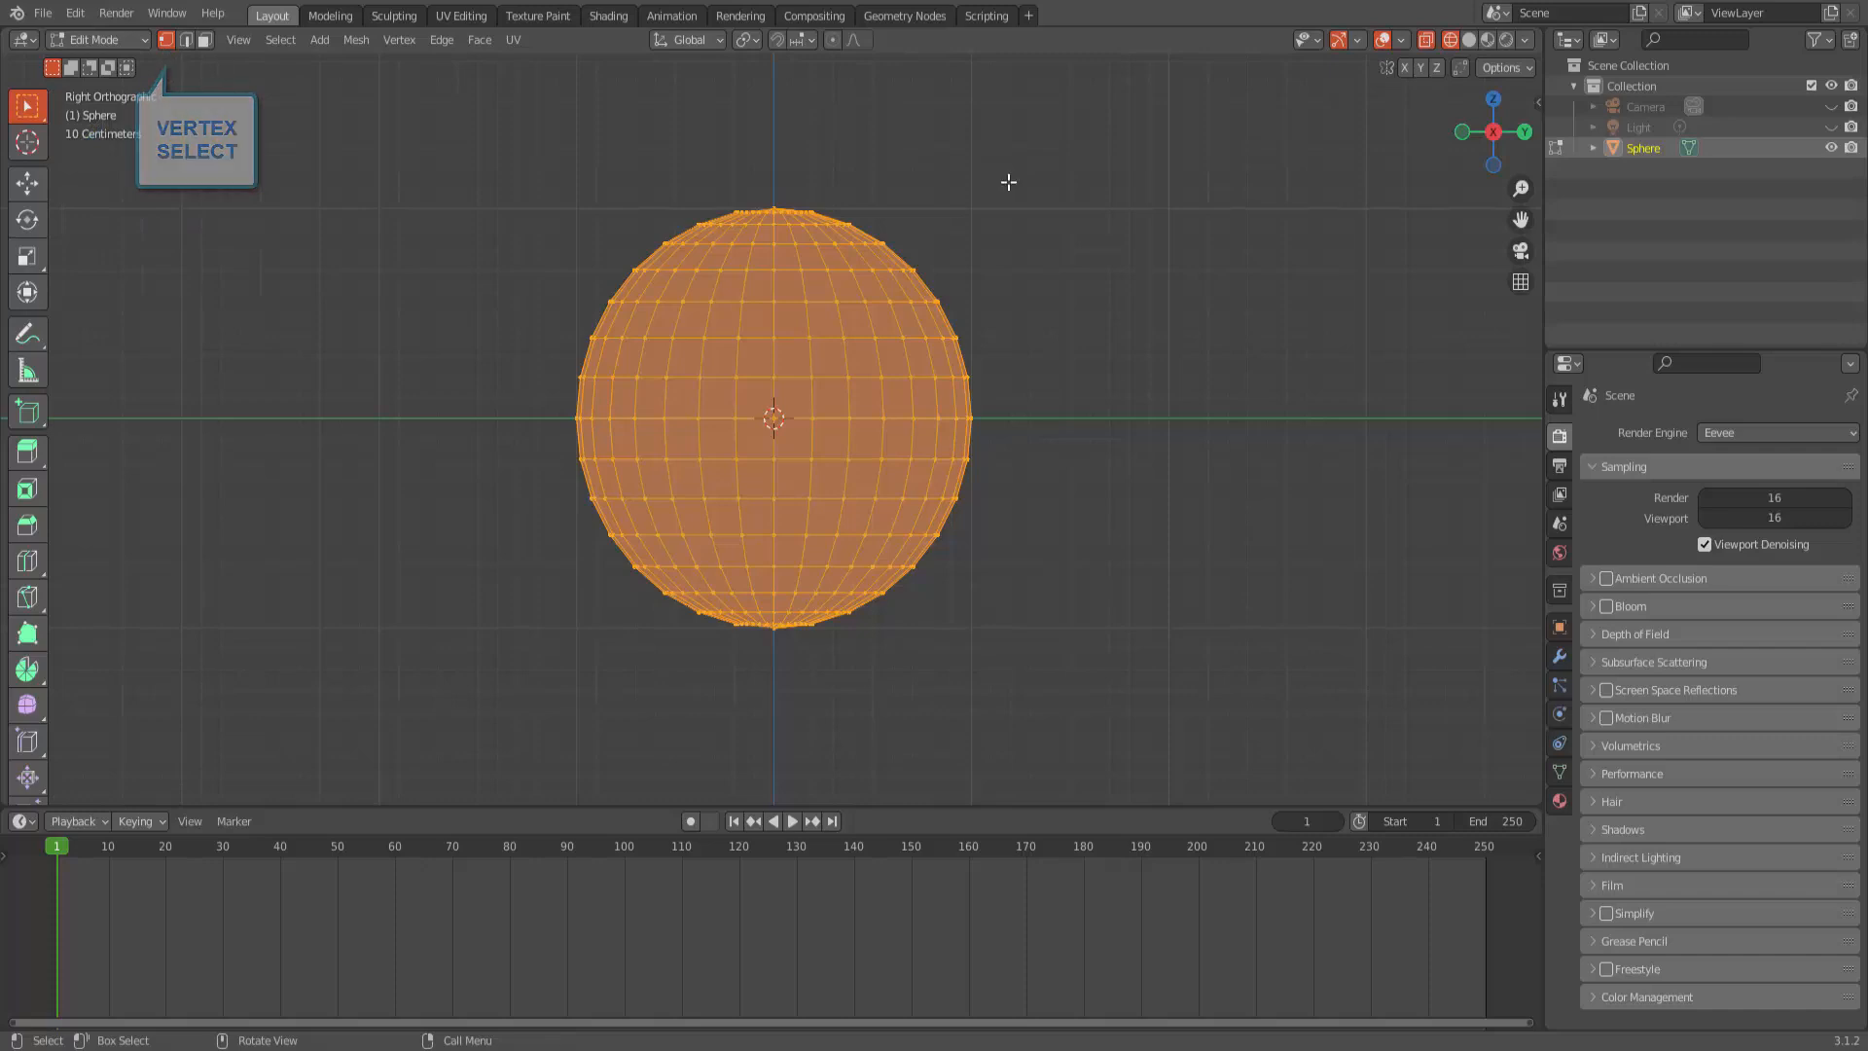
{"action": "left_click", "coordinate": [1343, 279]}
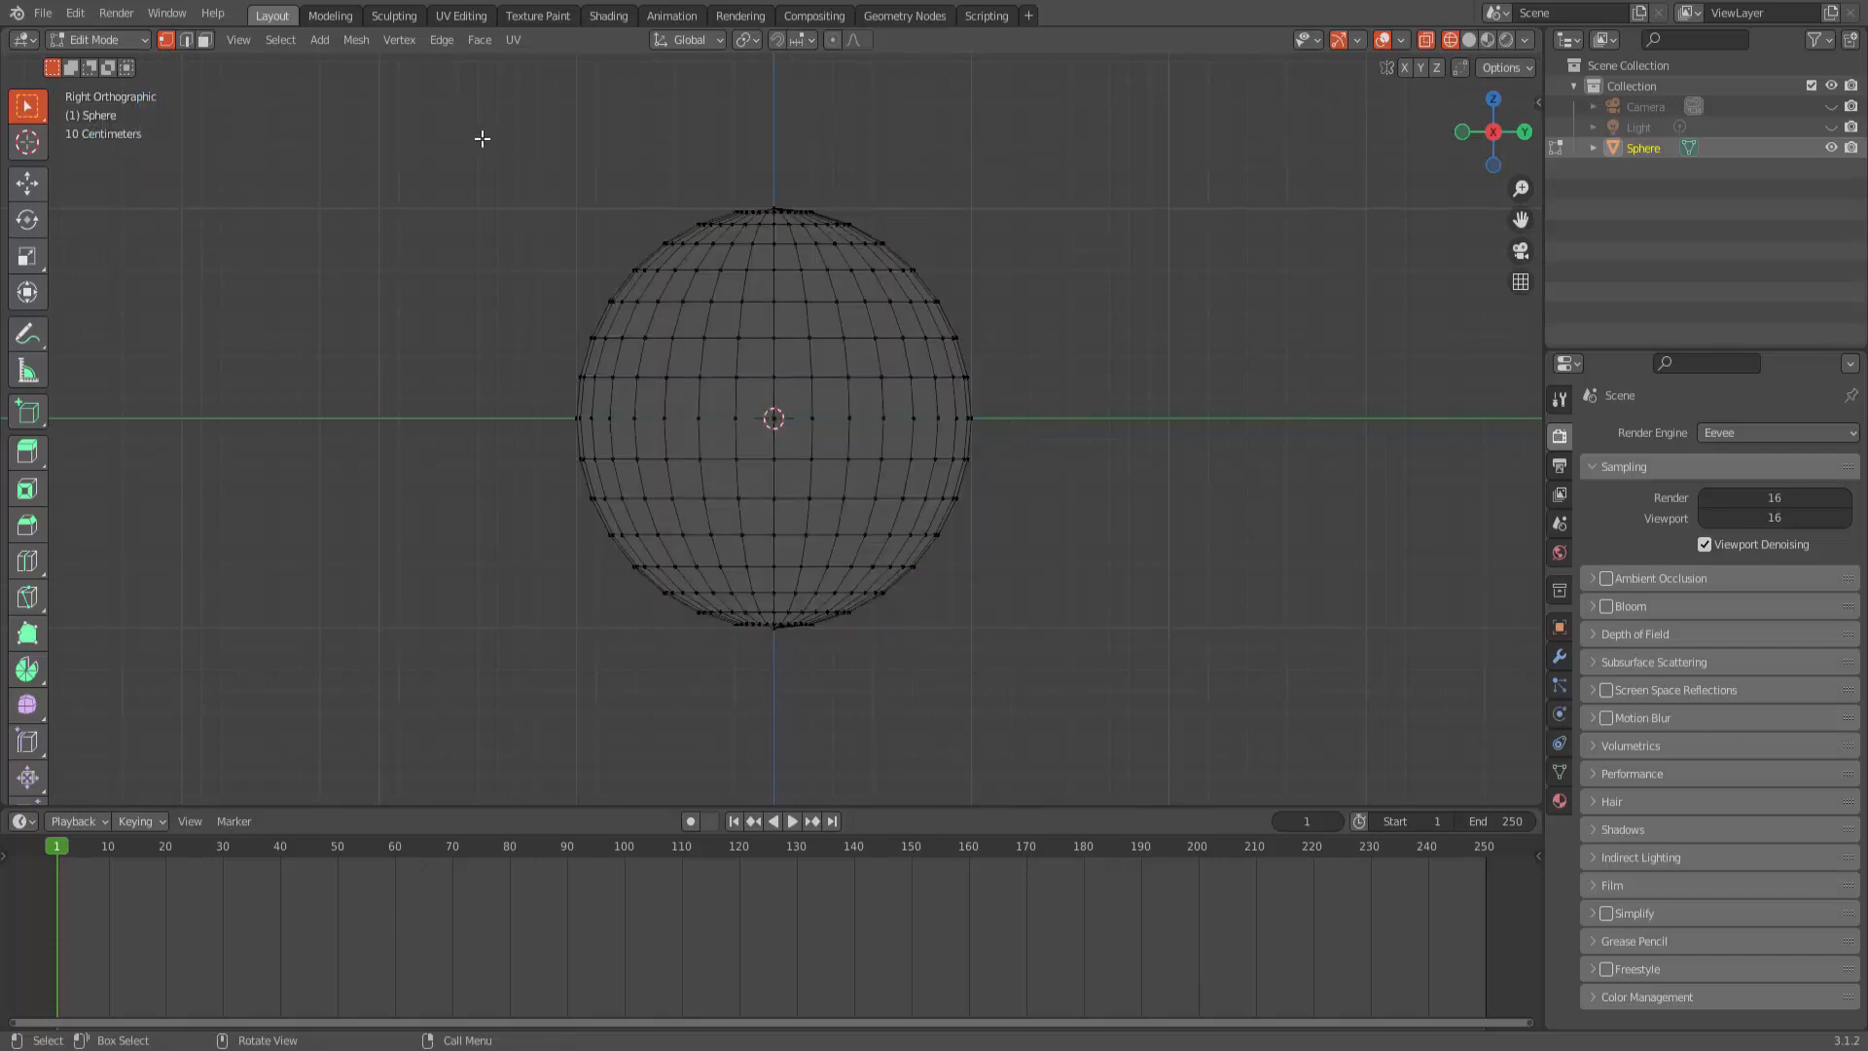
{"action": "left_click_drag", "start_coordinate": [482, 138], "coordinate": [1060, 394]}
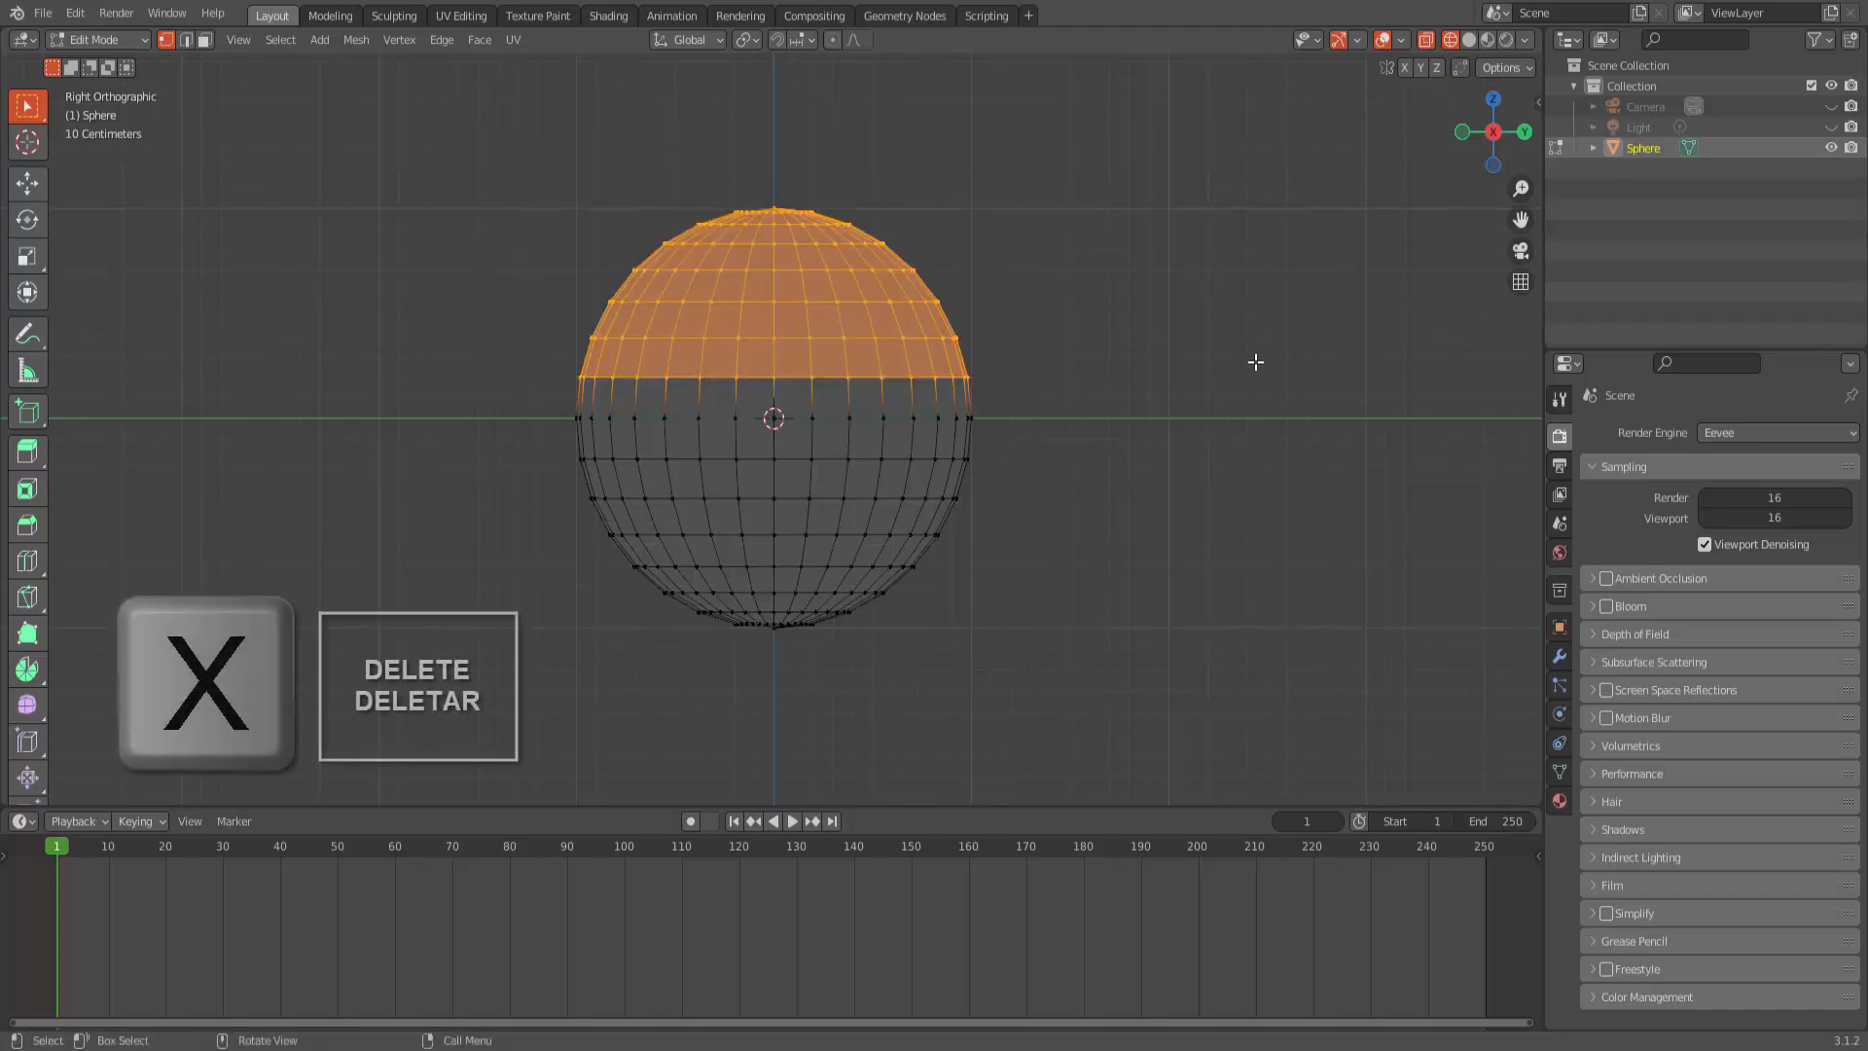
{"action": "key", "text": "x"}
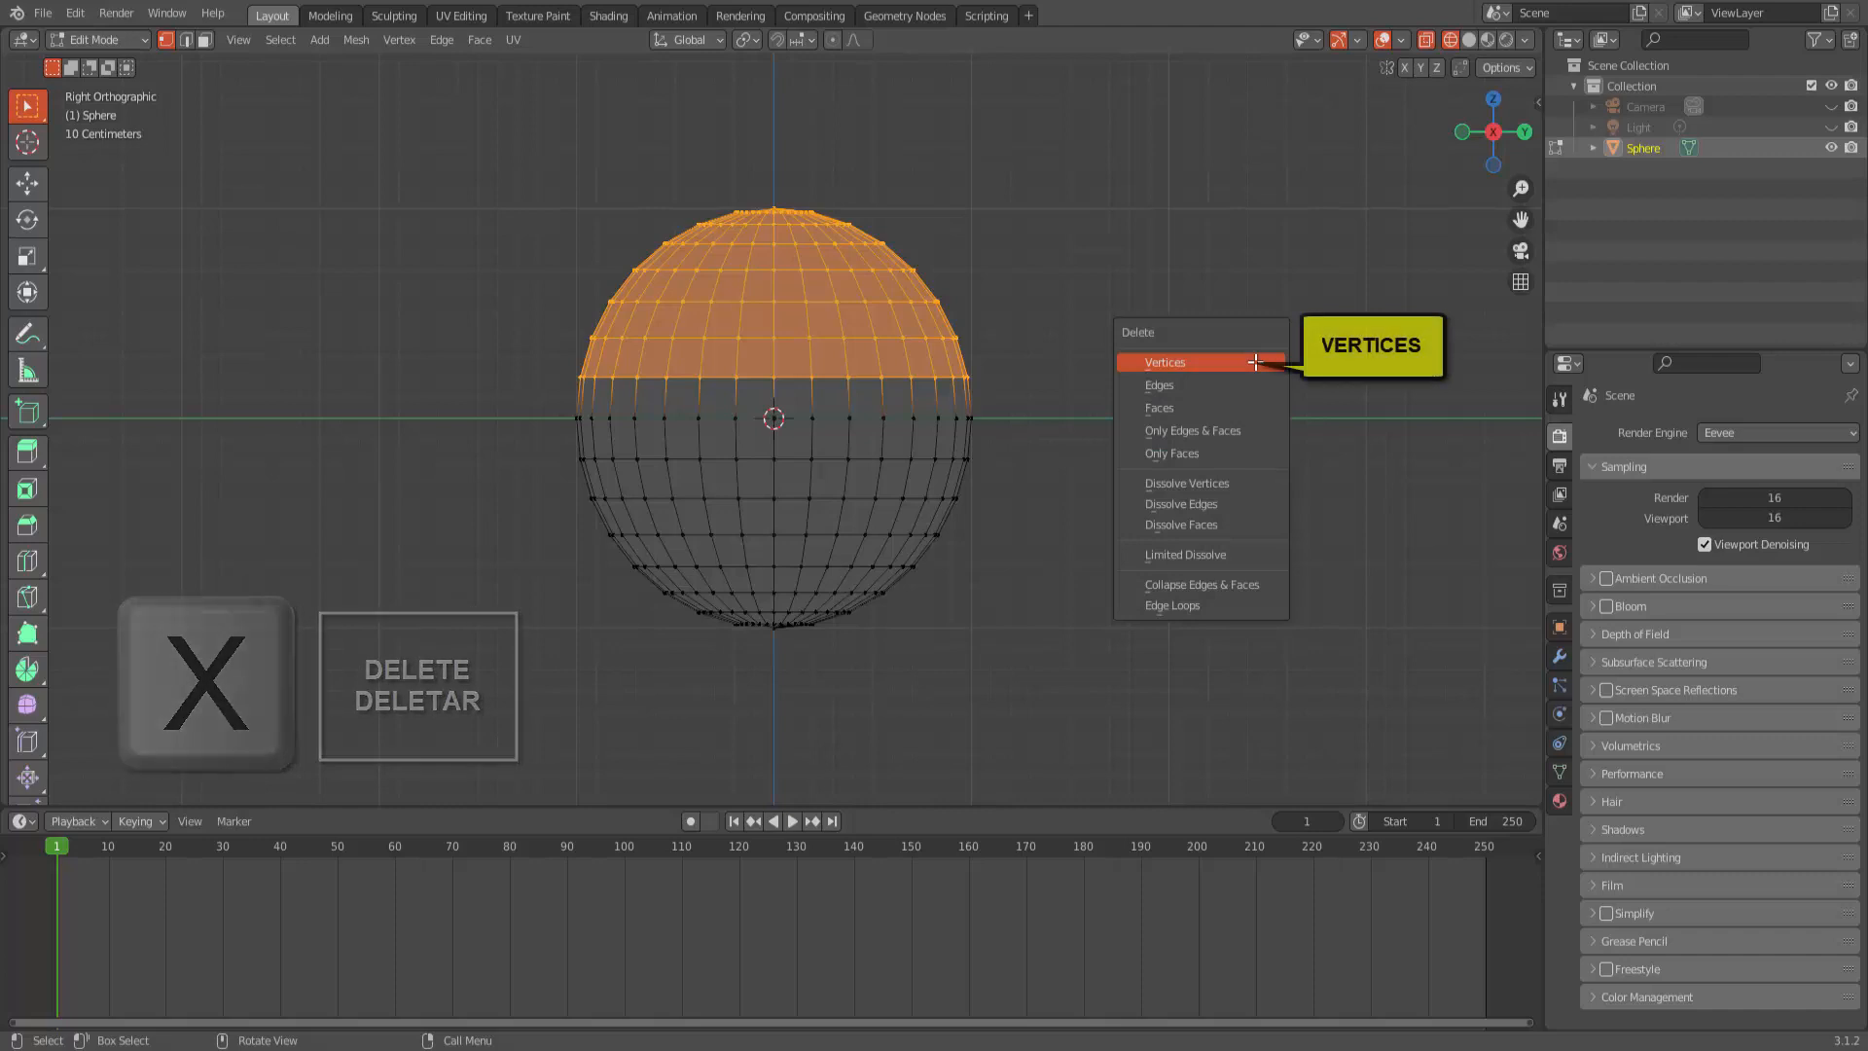
{"action": "left_click", "coordinate": [1255, 360]}
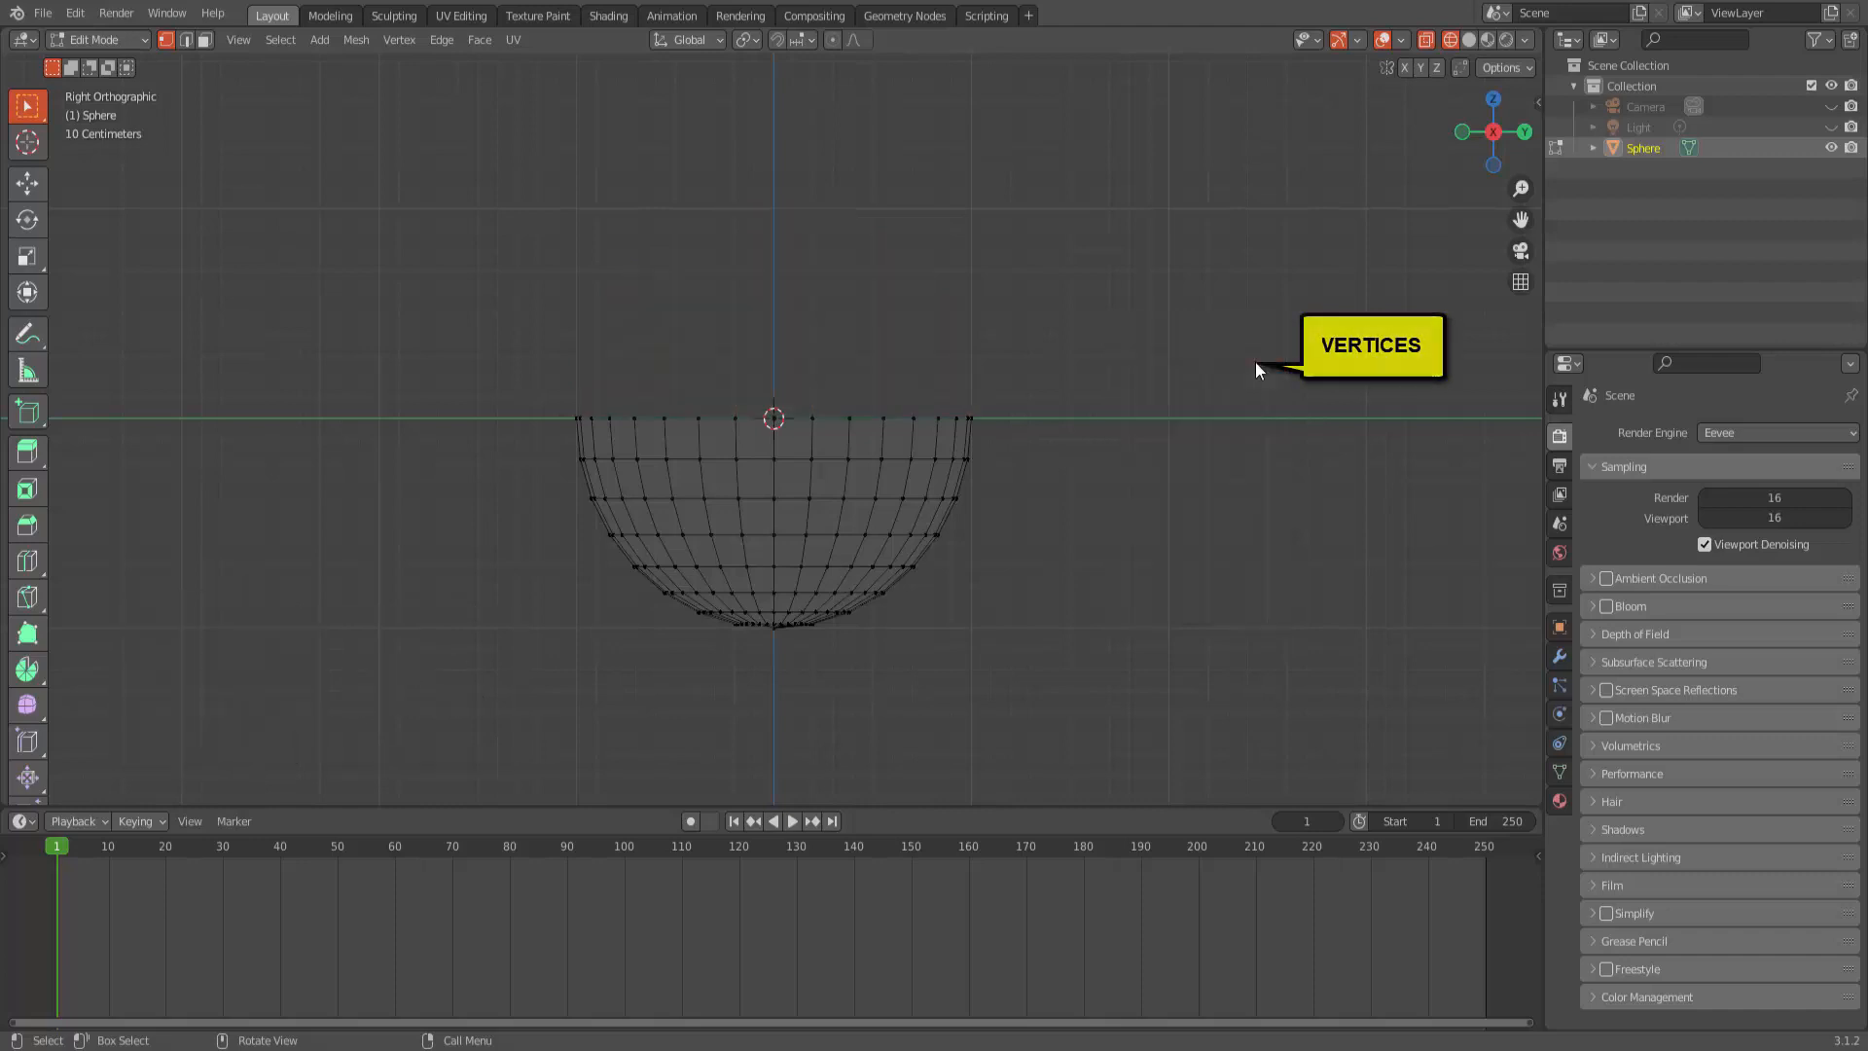
Step: Return the half sphere to Object Mode and display the viewport in solid shading
{"action": "left_click", "coordinate": [84, 41]}
{"action": "left_click", "coordinate": [96, 66]}
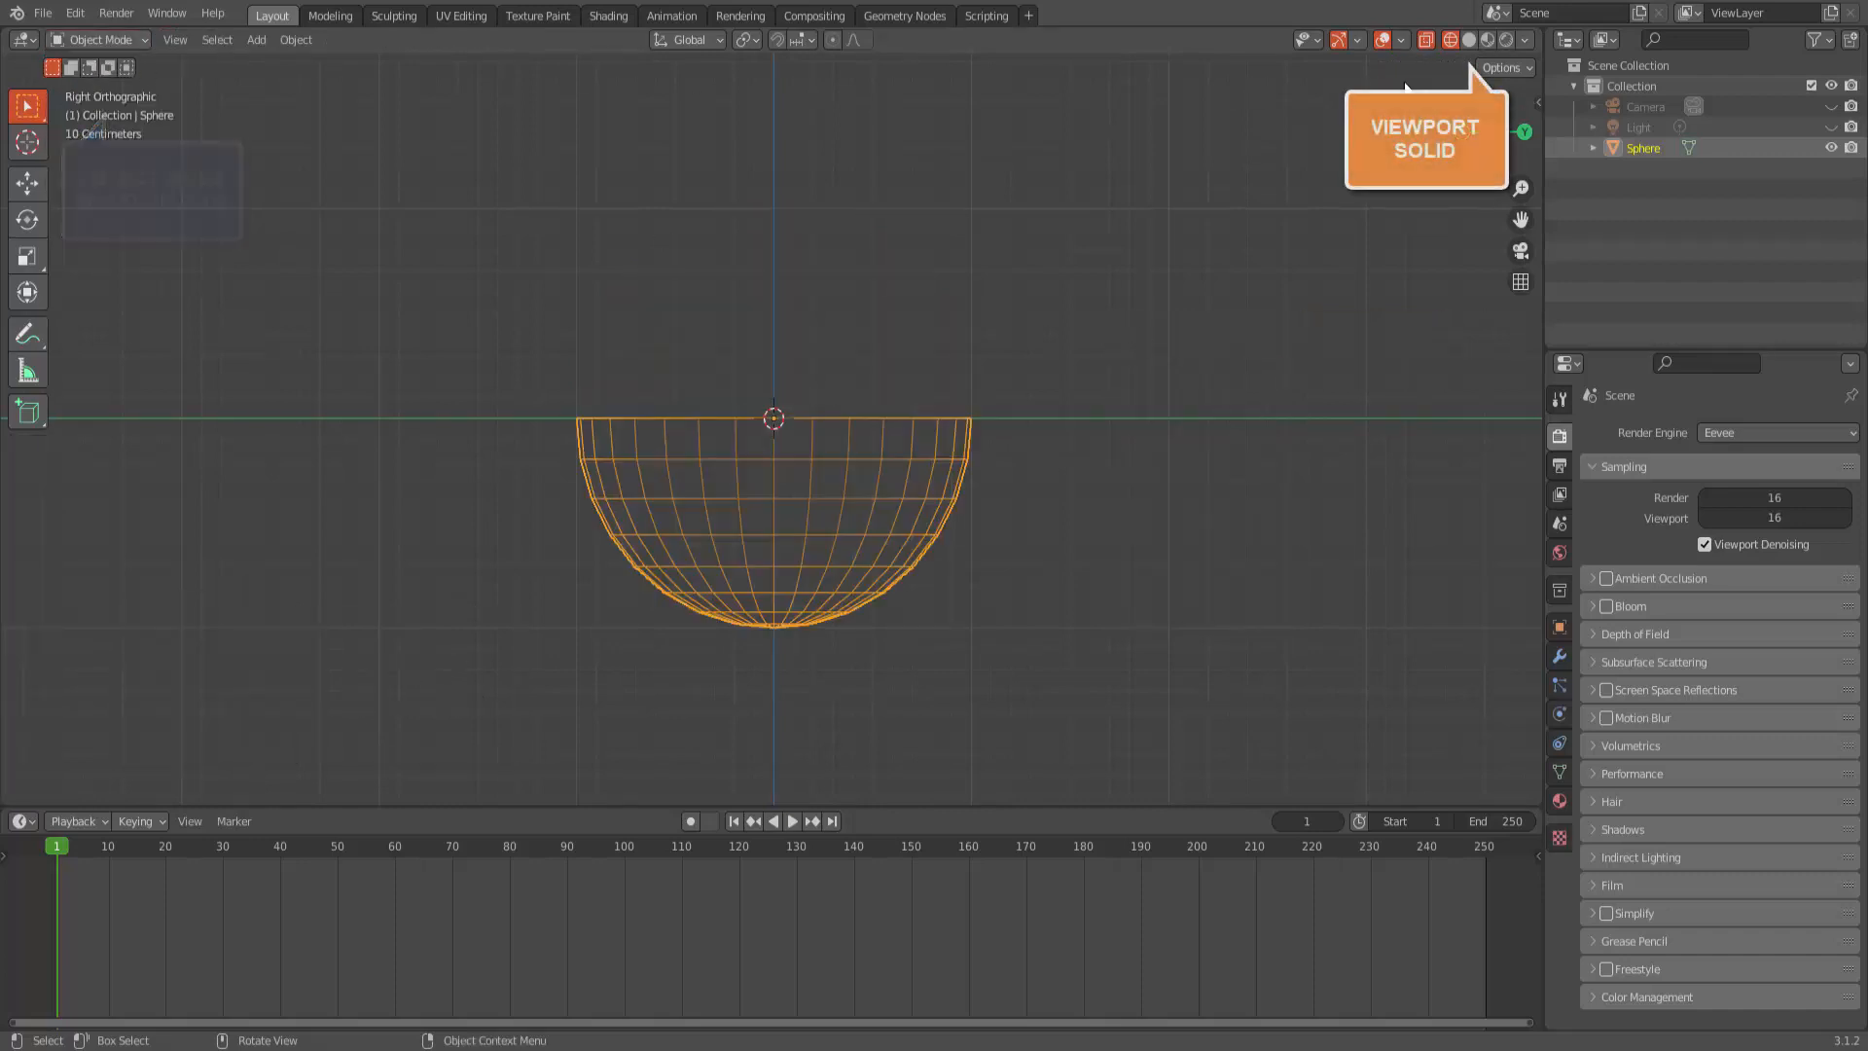
{"action": "left_click", "coordinate": [1468, 44]}
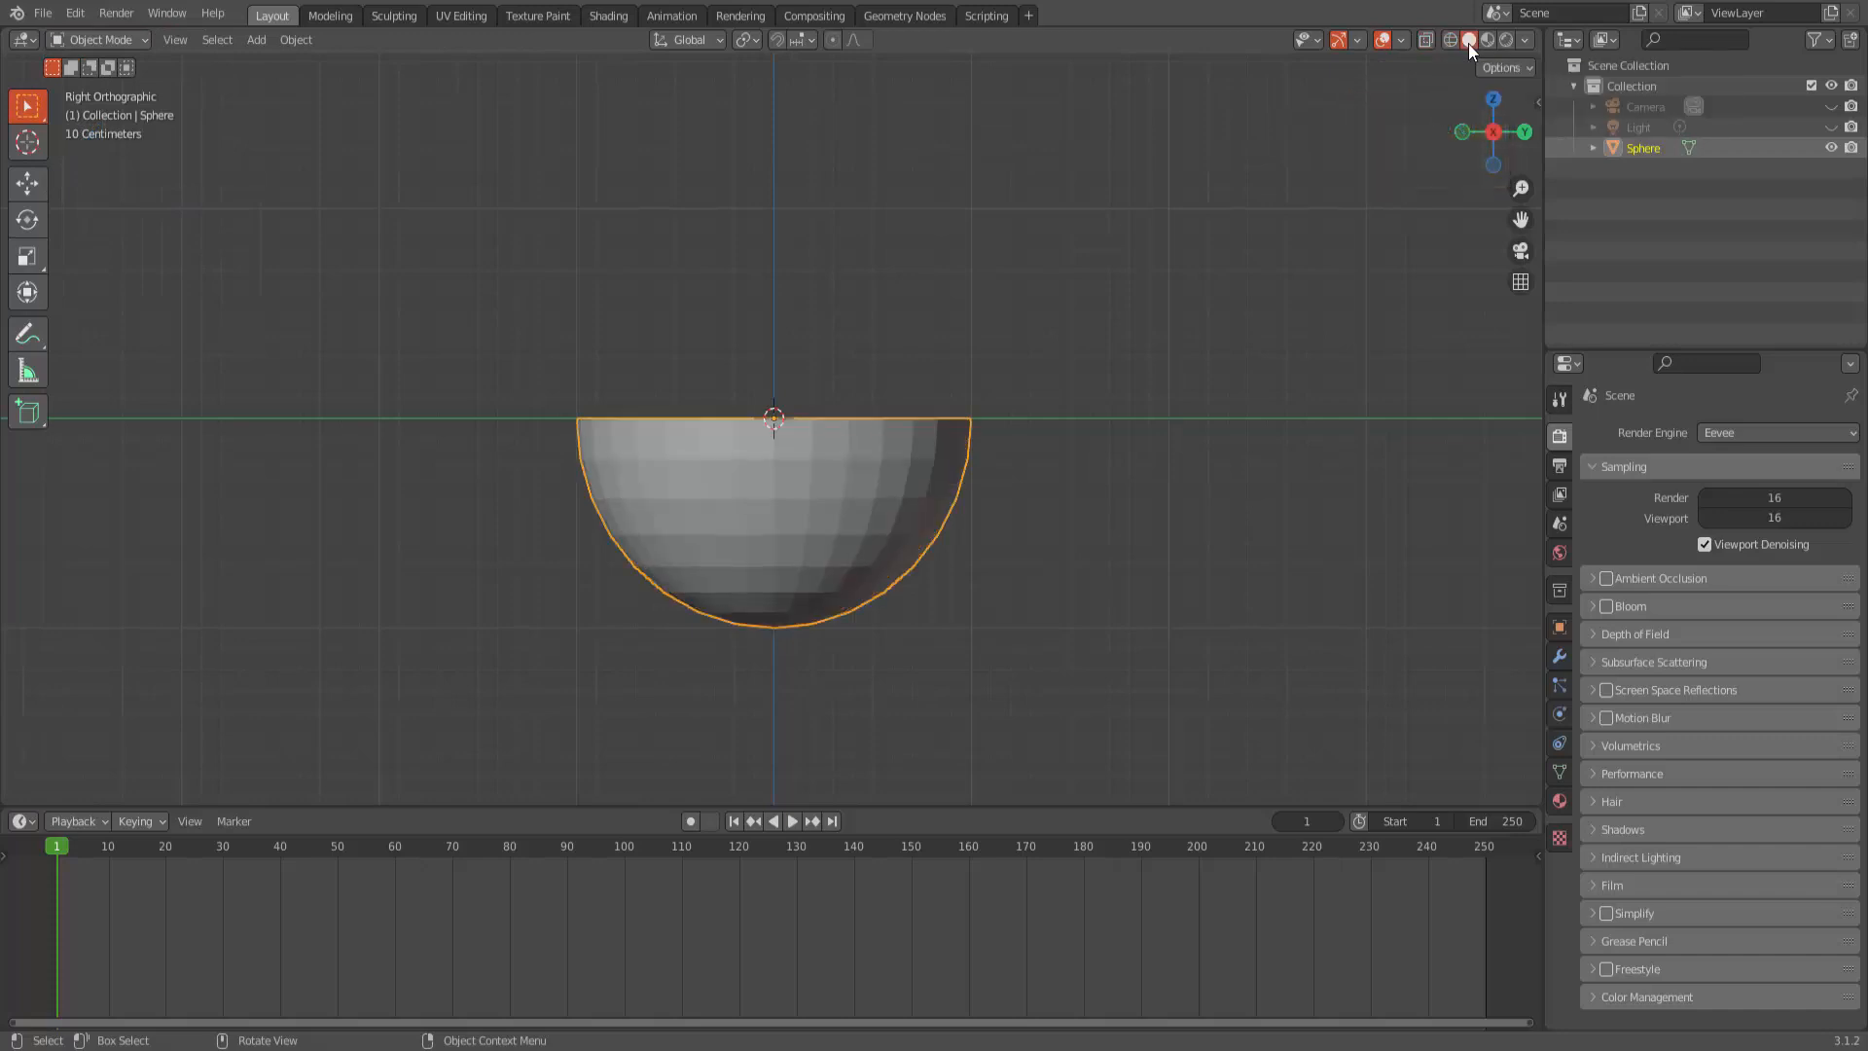
Step: Add a Solidify modifier with a thickness of 0.06 m to the half sphere and apply it
{"action": "middle_click_drag", "start_coordinate": [1251, 312], "coordinate": [1168, 354]}
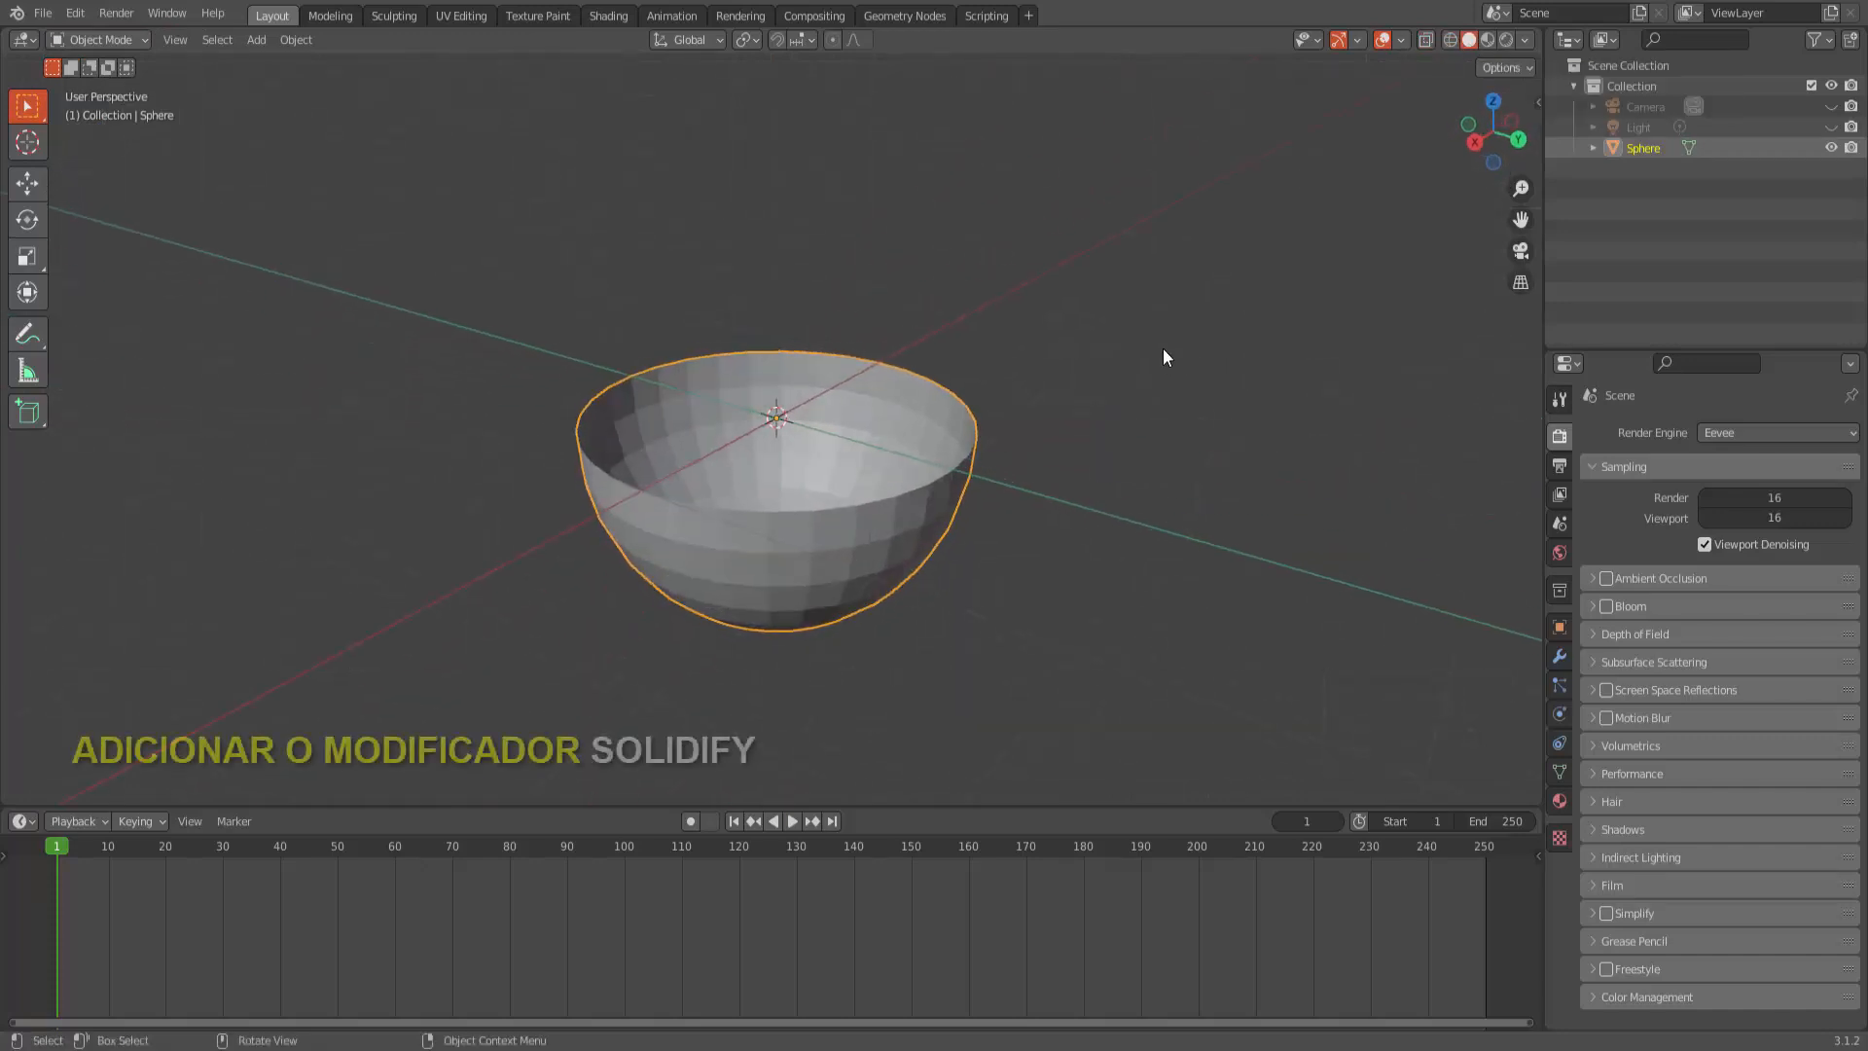
{"action": "left_click", "coordinate": [1559, 656]}
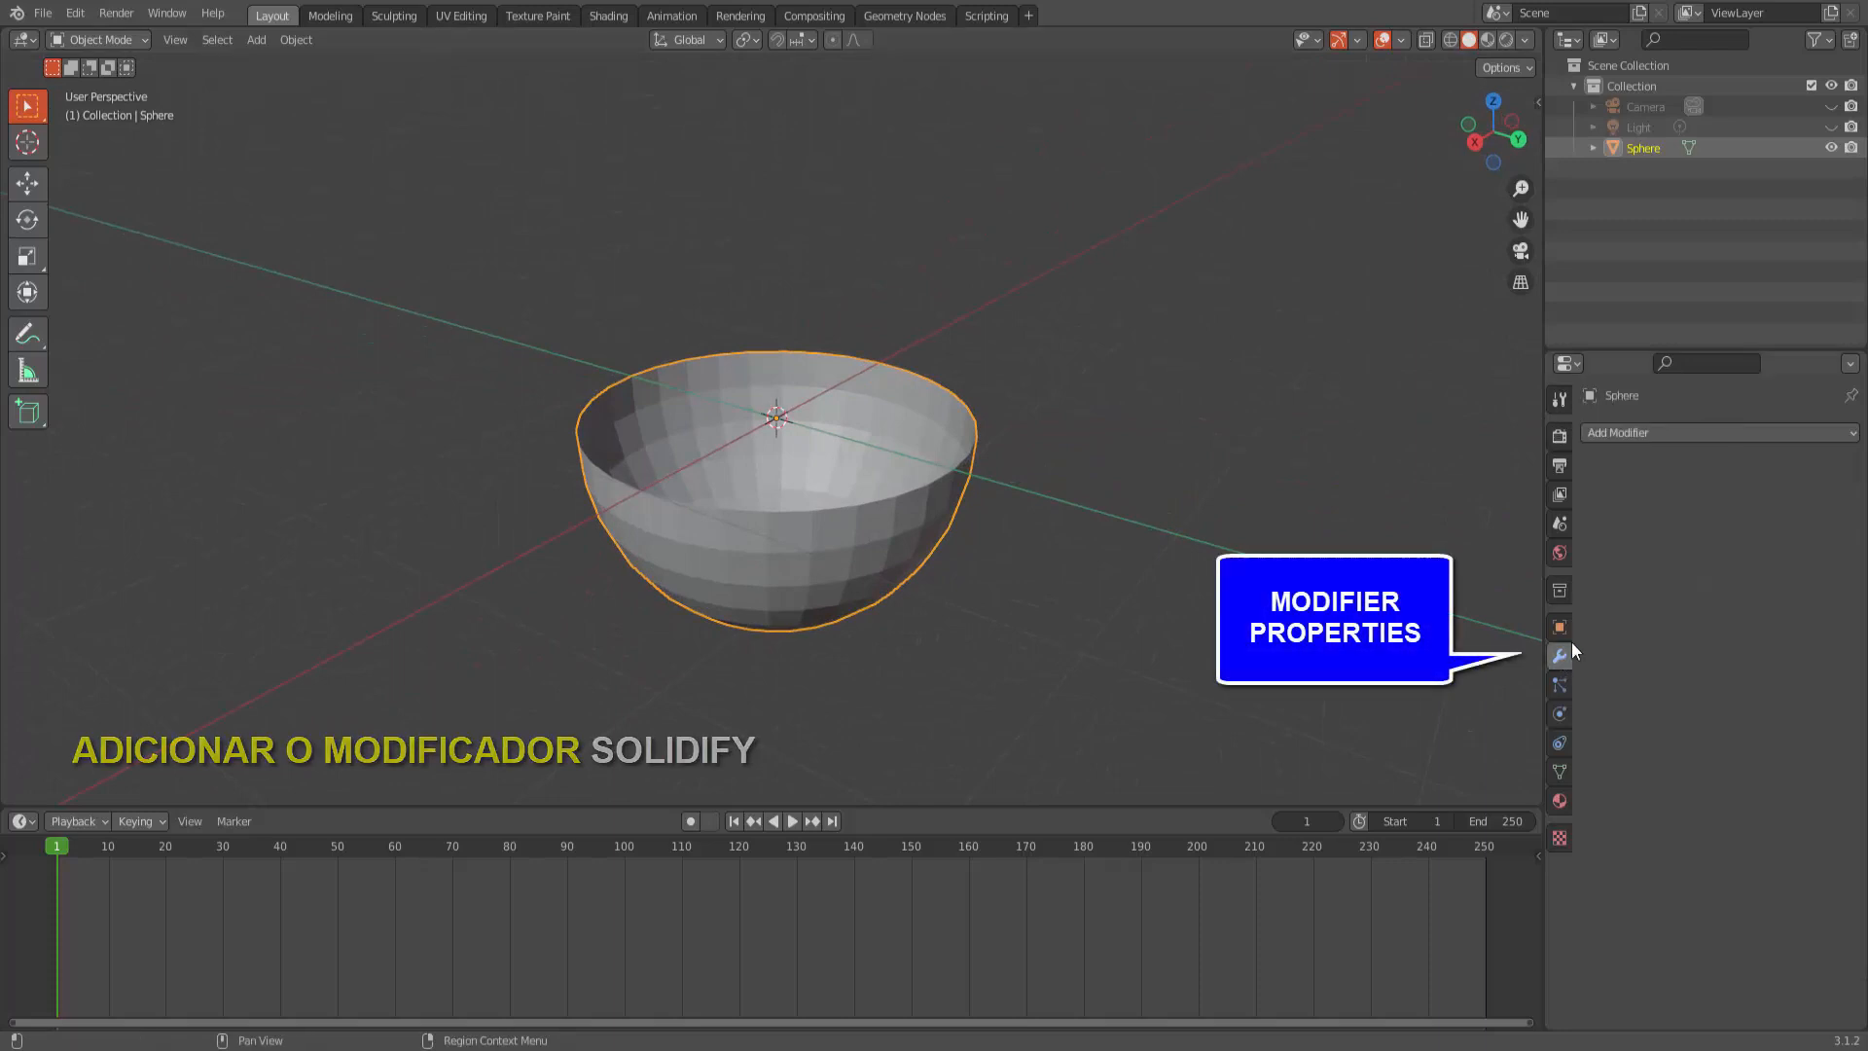
{"action": "left_click", "coordinate": [1644, 432]}
{"action": "left_click", "coordinate": [1487, 785]}
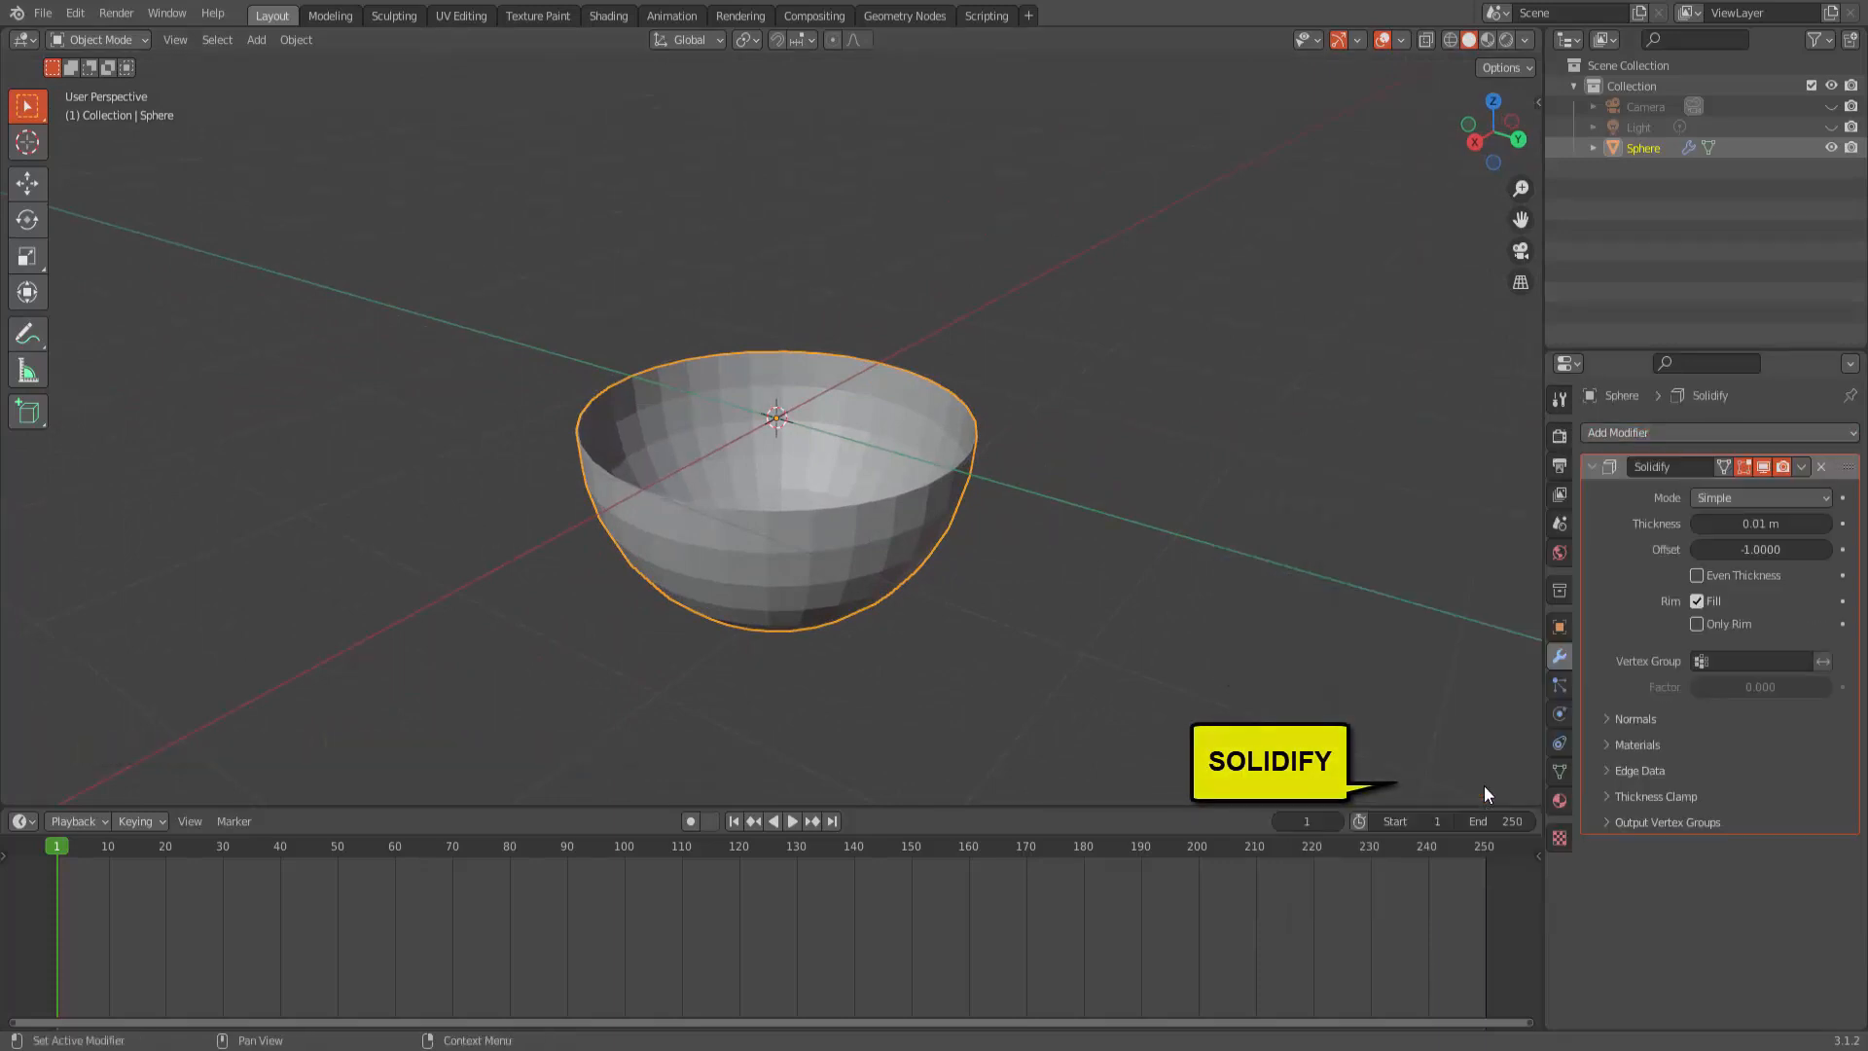
{"action": "left_click", "coordinate": [1740, 523]}
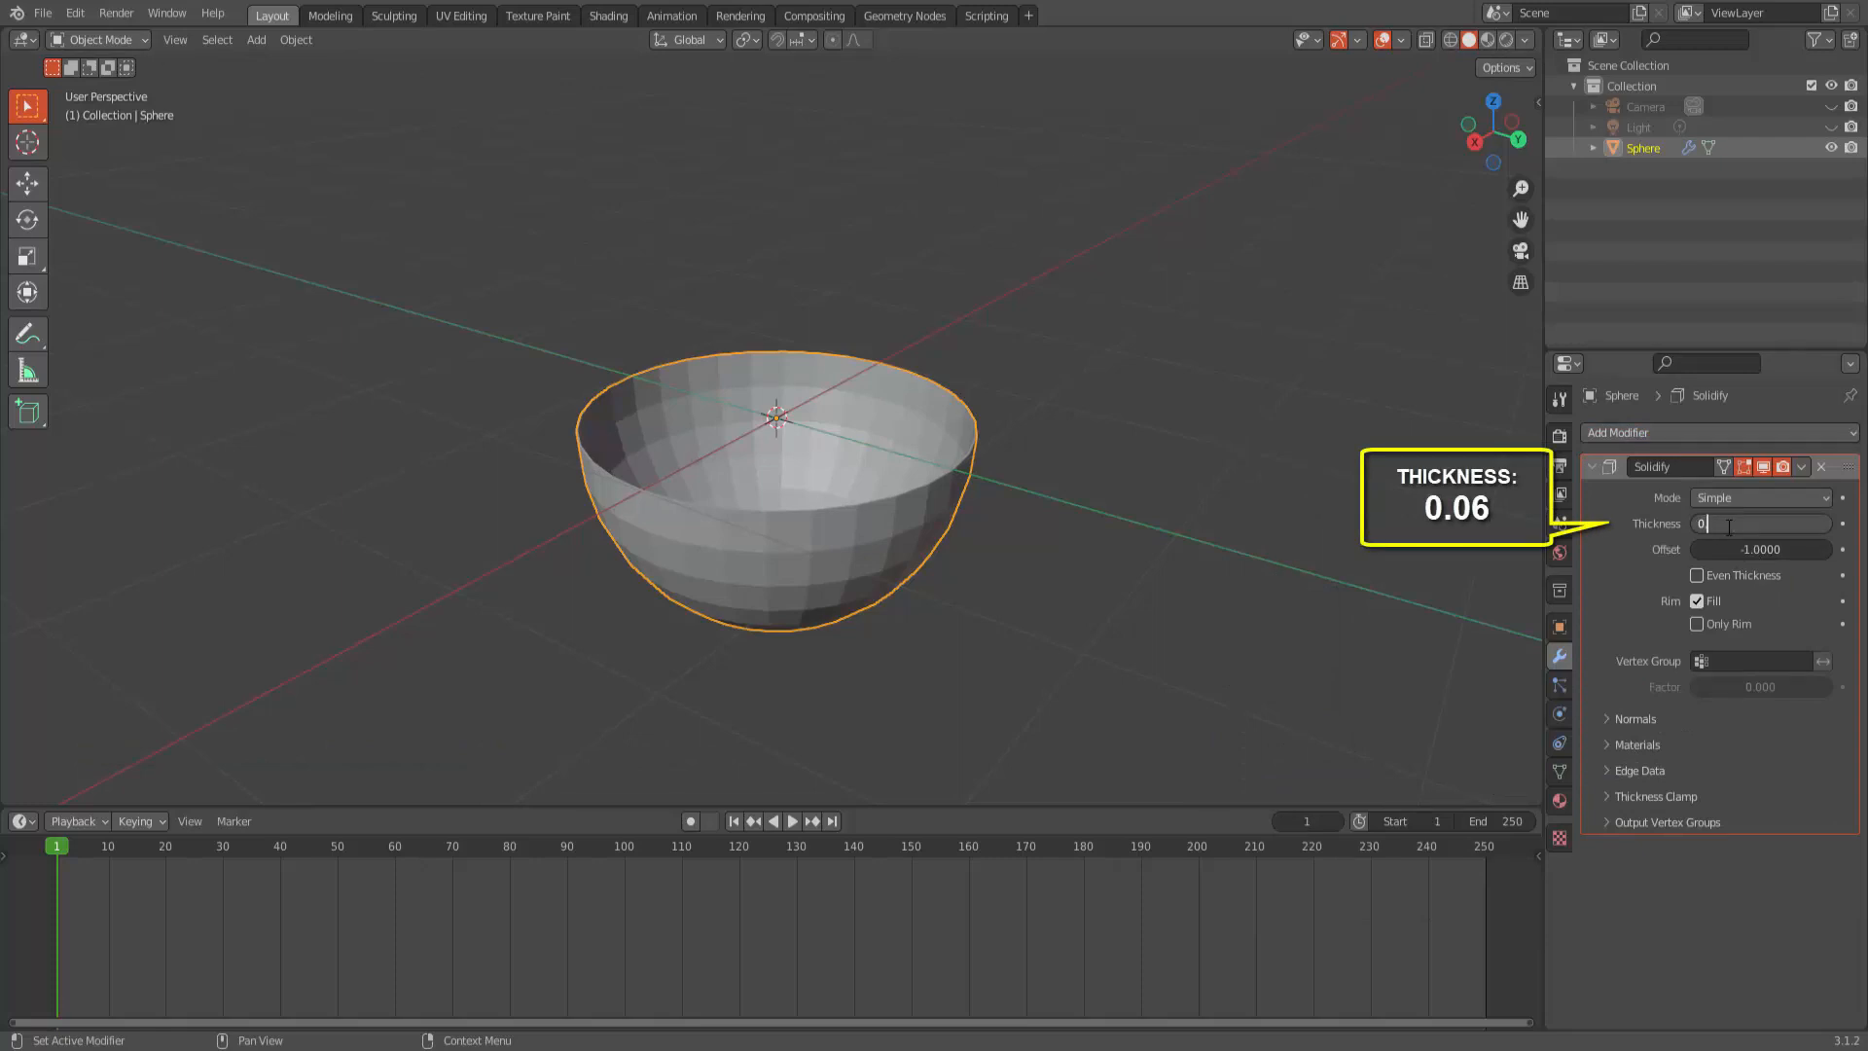
{"action": "key", "text": "Return"}
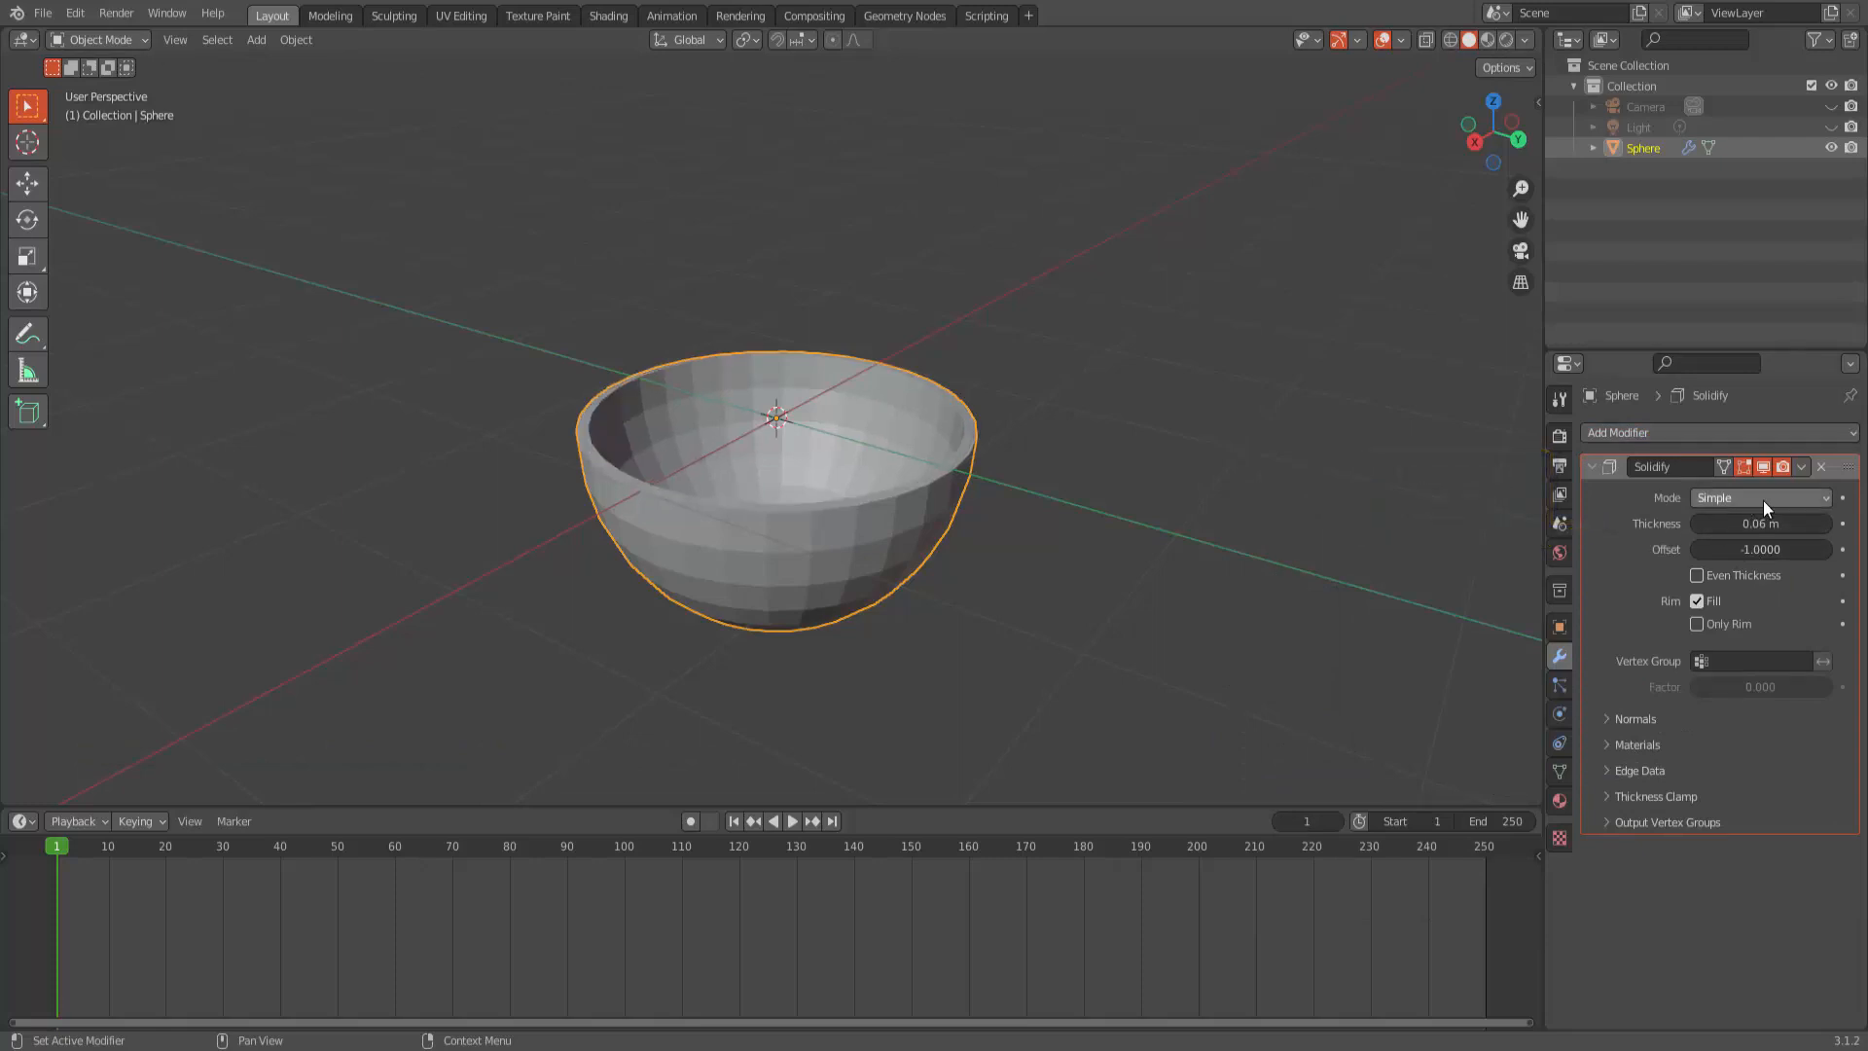
{"action": "left_click", "coordinate": [1801, 467]}
{"action": "left_click", "coordinate": [1717, 490]}
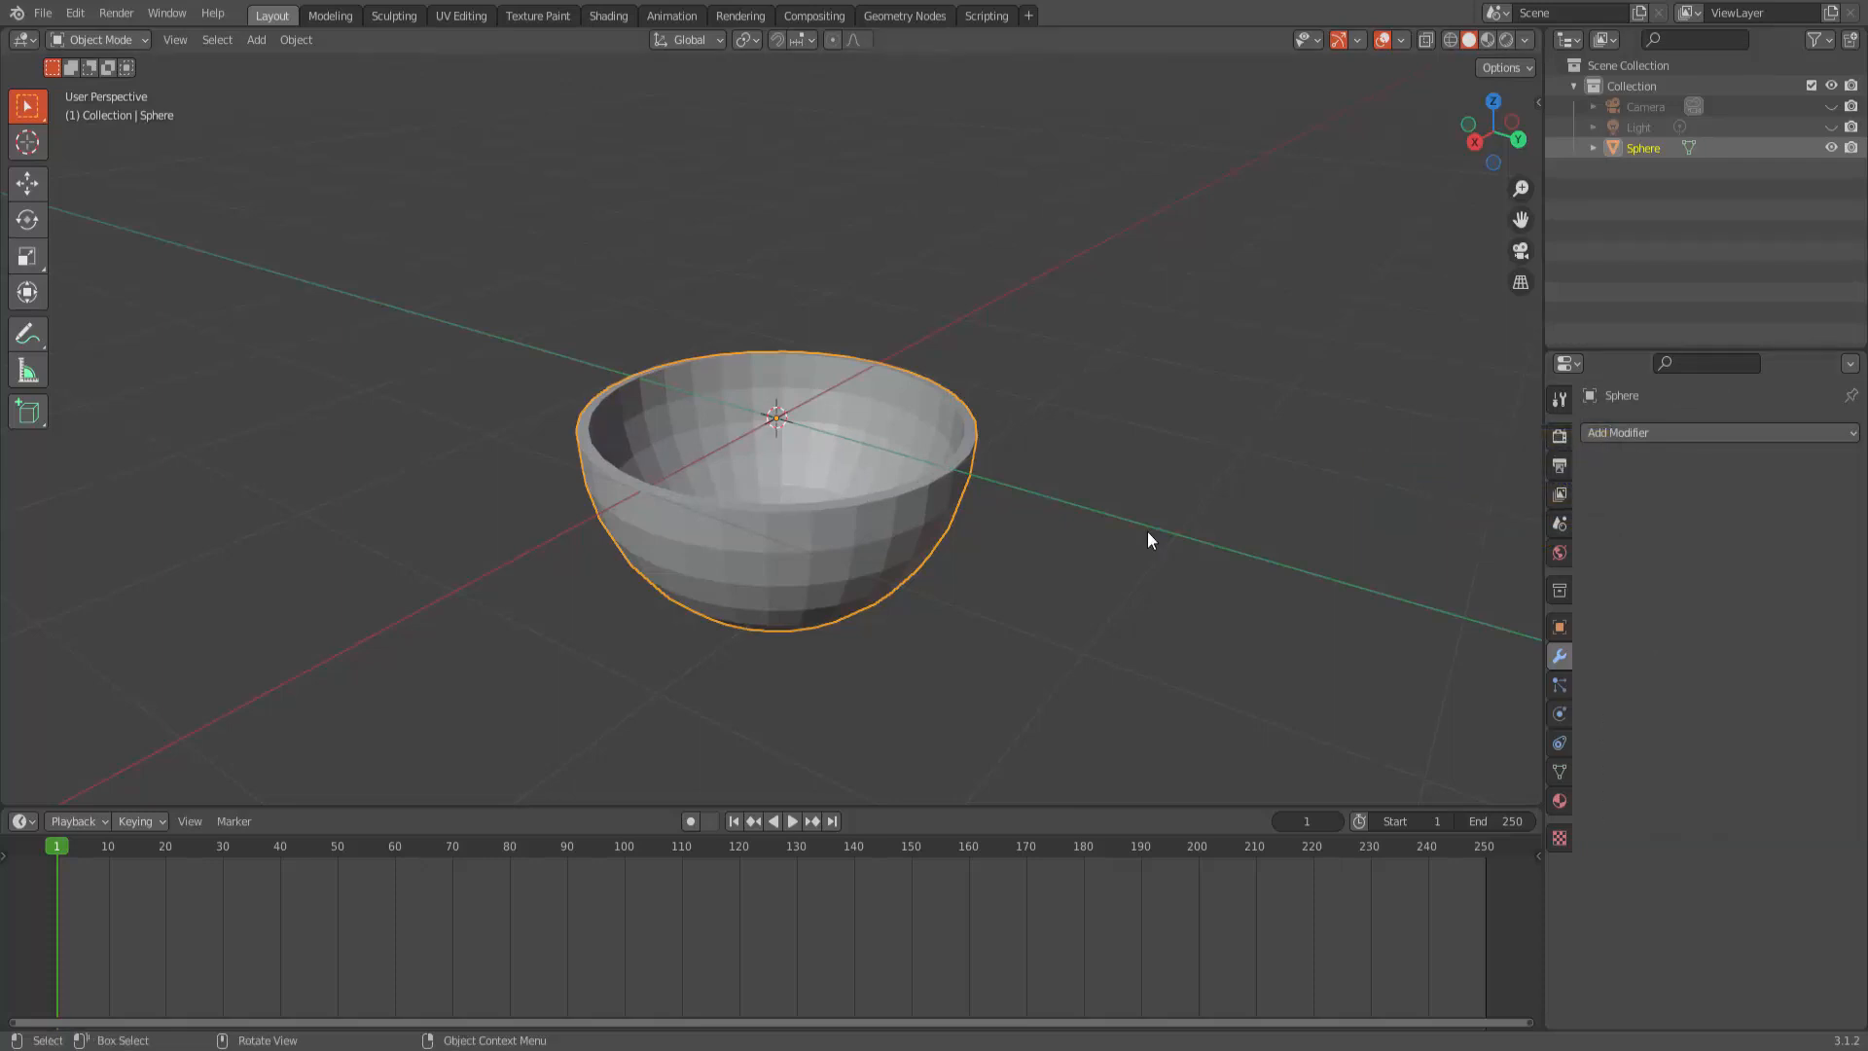
Step: Apply Shade Smooth to the bowl
{"action": "mouse_move", "coordinate": [1147, 531]}
{"action": "middle_mouse_down"}
{"action": "mouse_move", "coordinate": [1175, 504]}
{"action": "mouse_move", "coordinate": [1206, 533]}
{"action": "mouse_move", "coordinate": [1173, 522]}
{"action": "middle_mouse_up"}
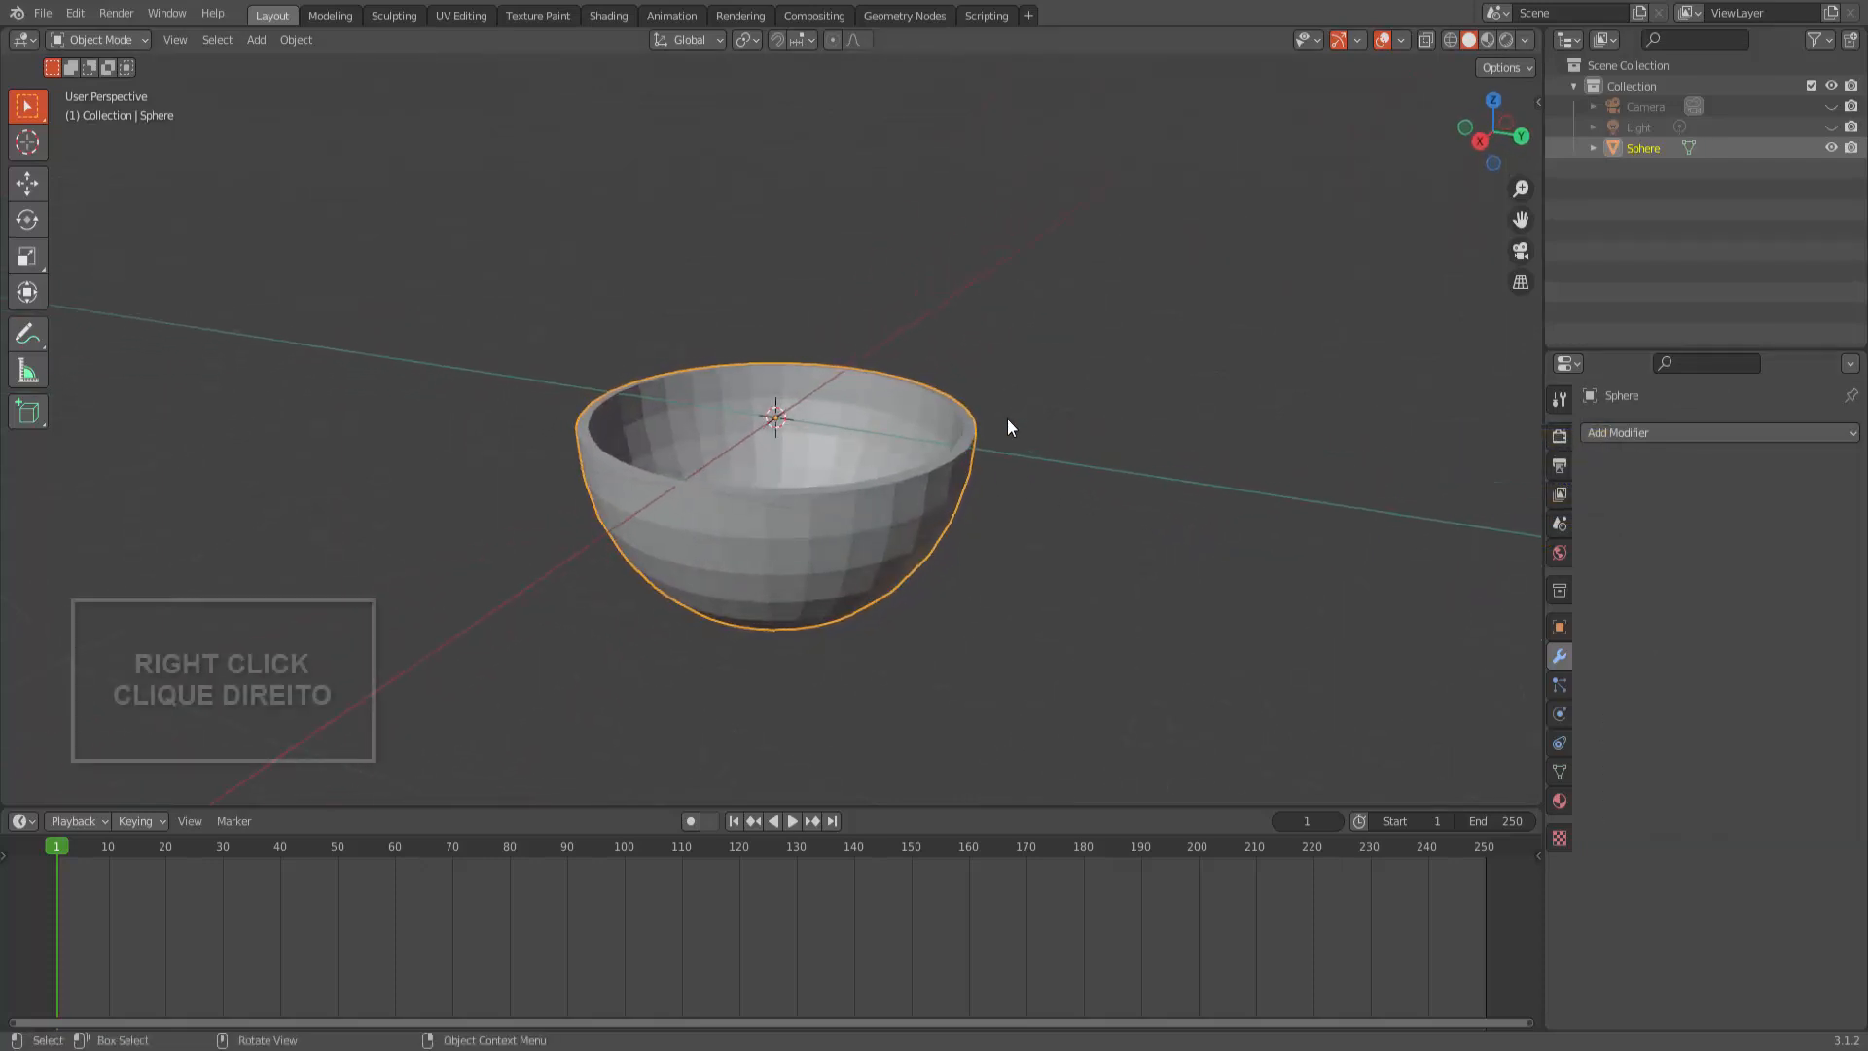
{"action": "right_click", "coordinate": [1228, 256]}
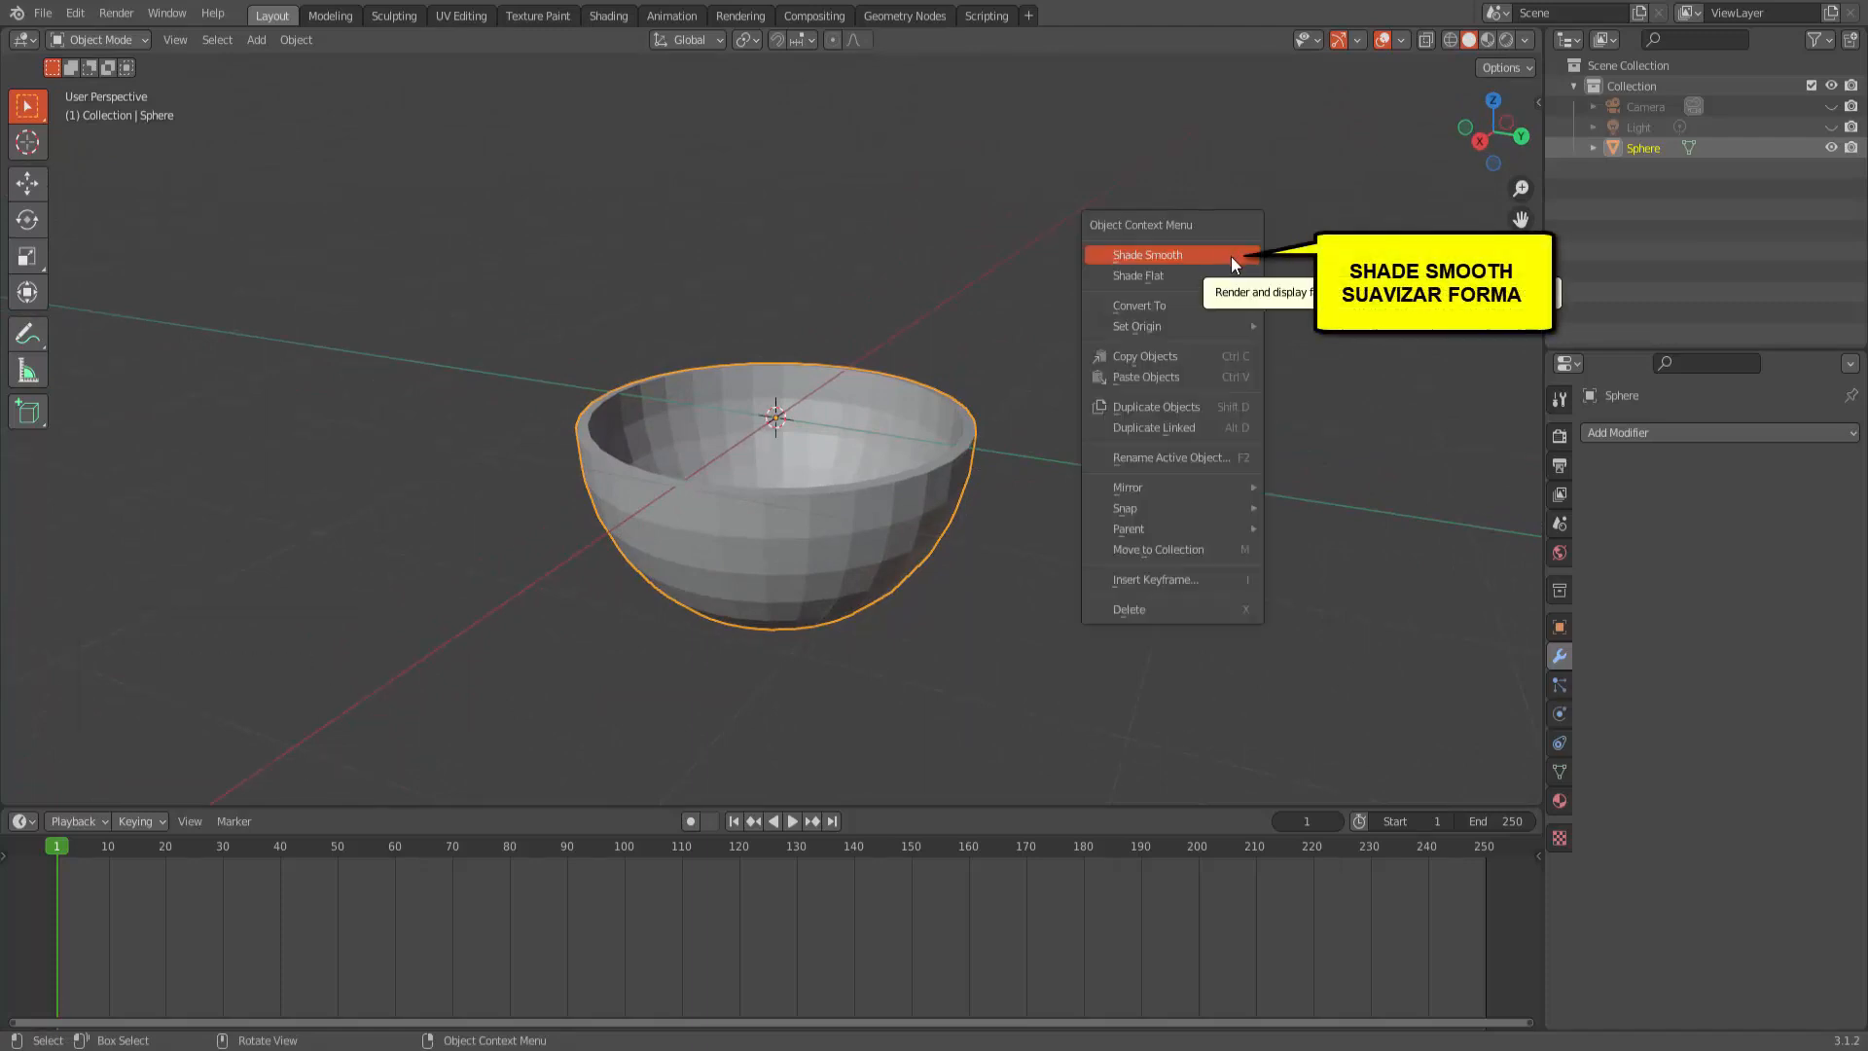
{"action": "left_click", "coordinate": [1230, 255]}
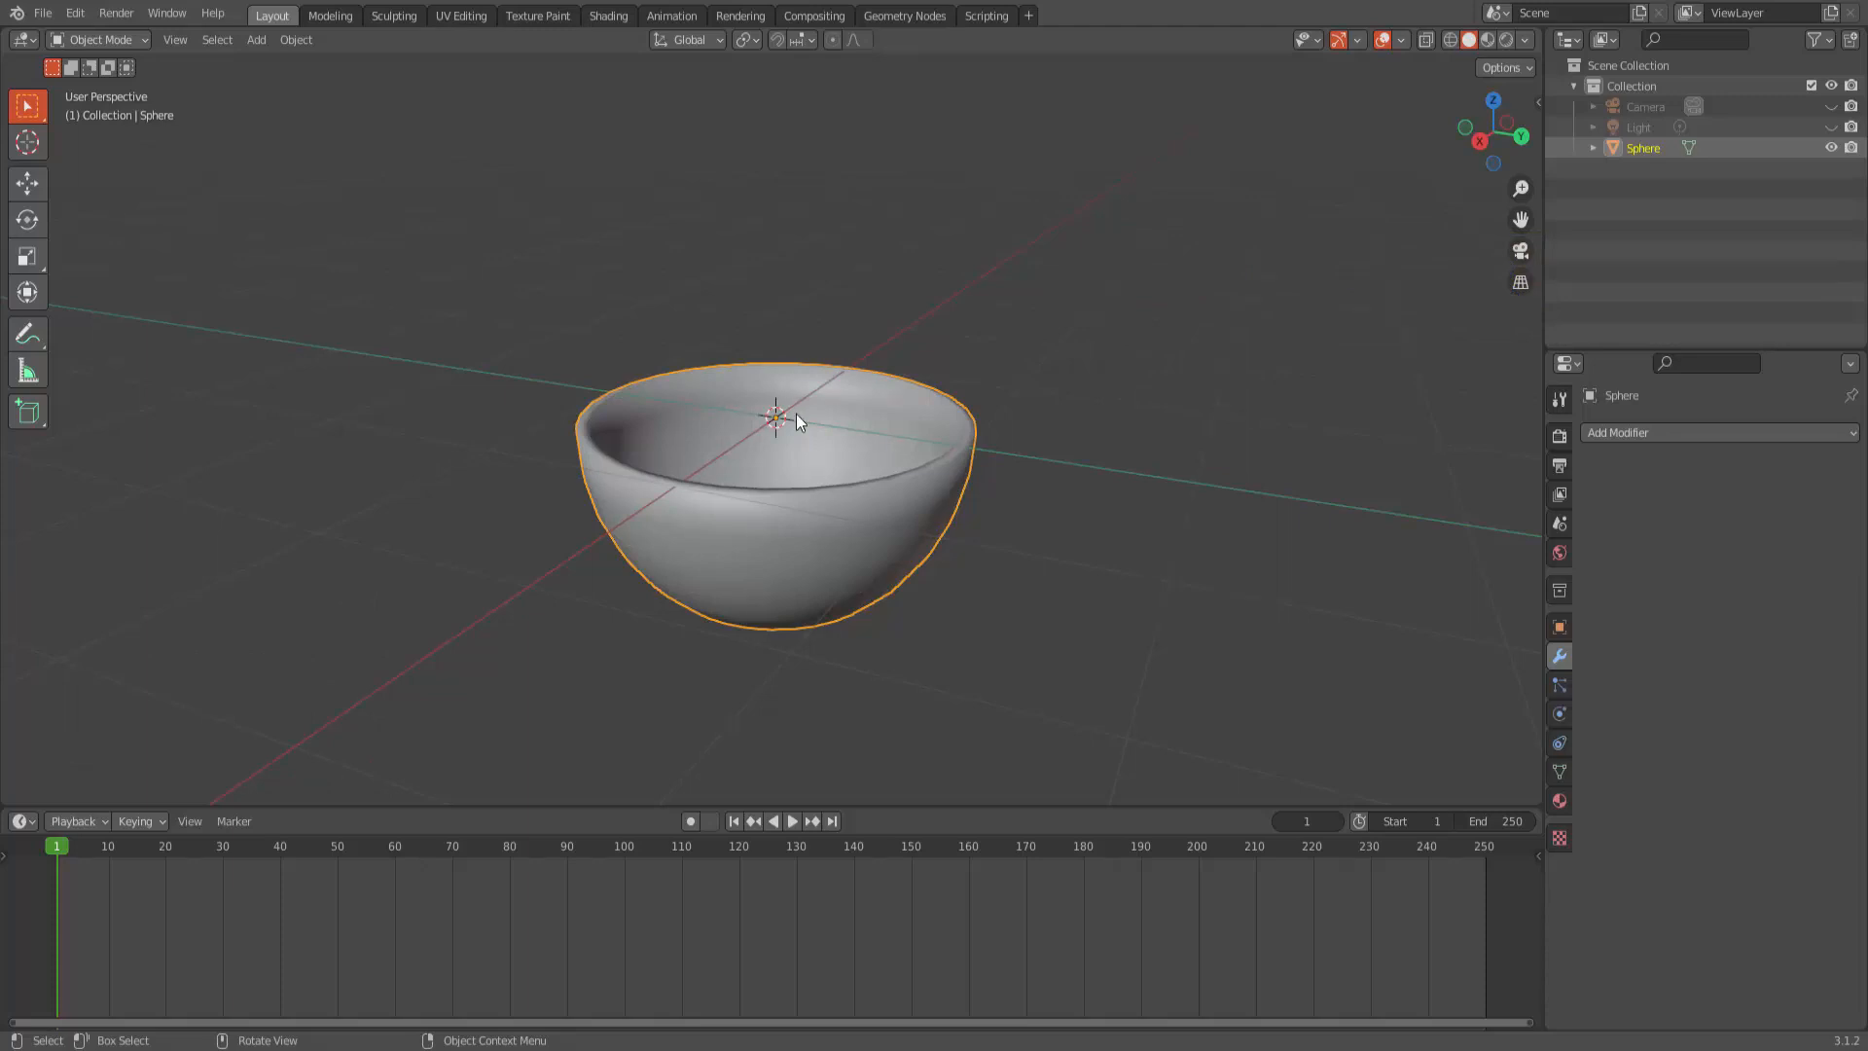
Step: Enable Auto Smooth in the normals settings of the bowl's mesh data
{"action": "middle_click_drag", "start_coordinate": [1307, 463], "coordinate": [1269, 486]}
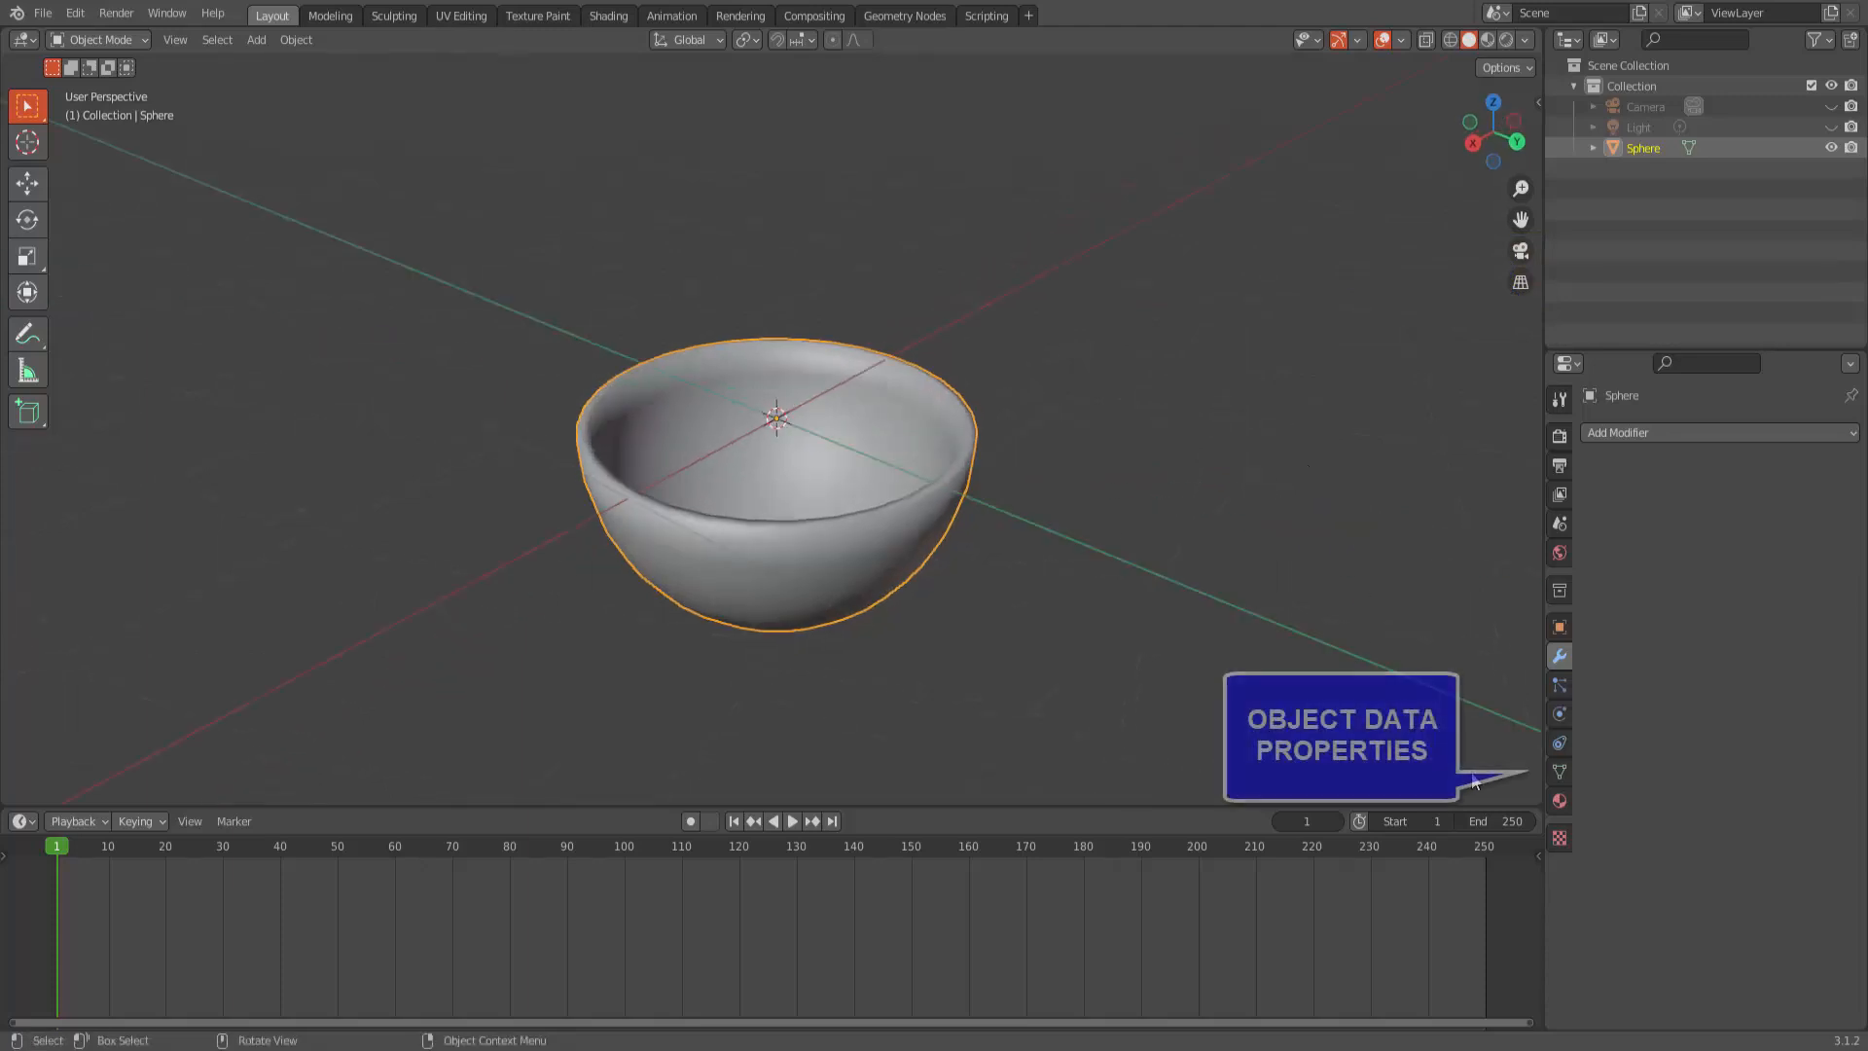
{"action": "left_click", "coordinate": [1557, 772]}
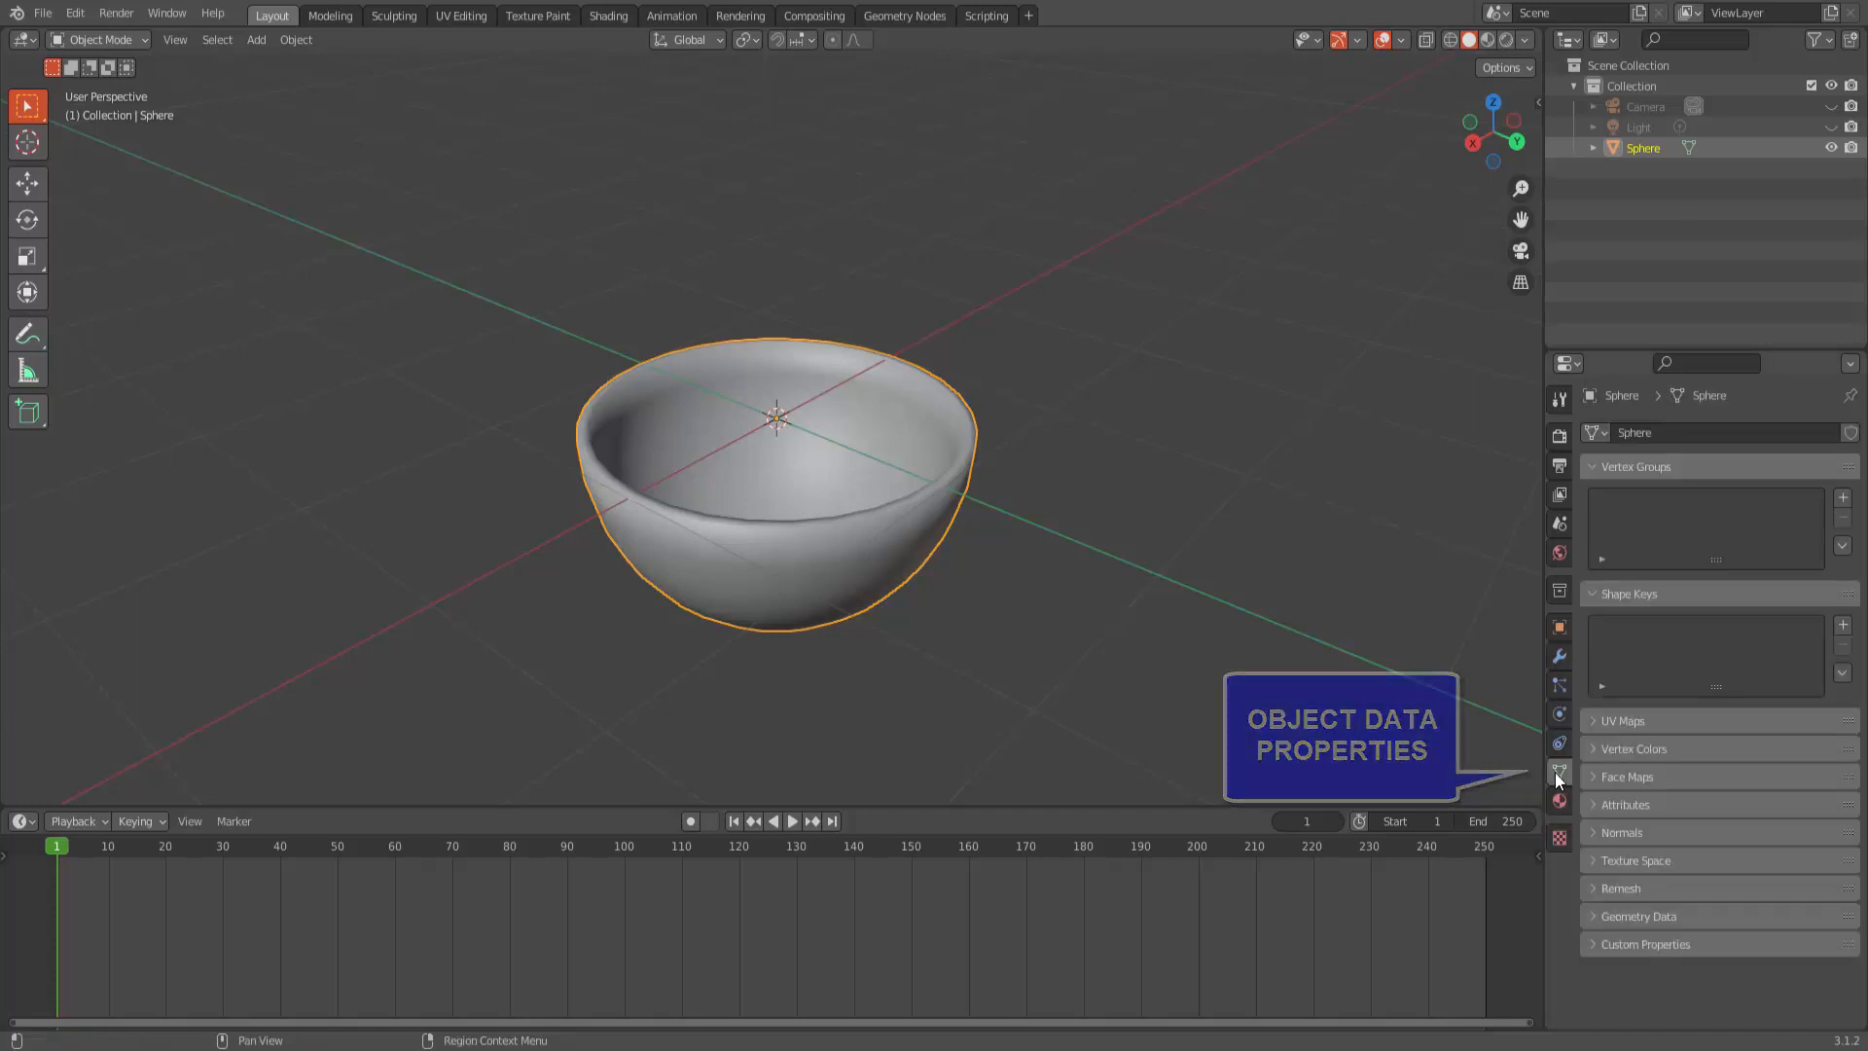
{"action": "left_click", "coordinate": [1591, 833]}
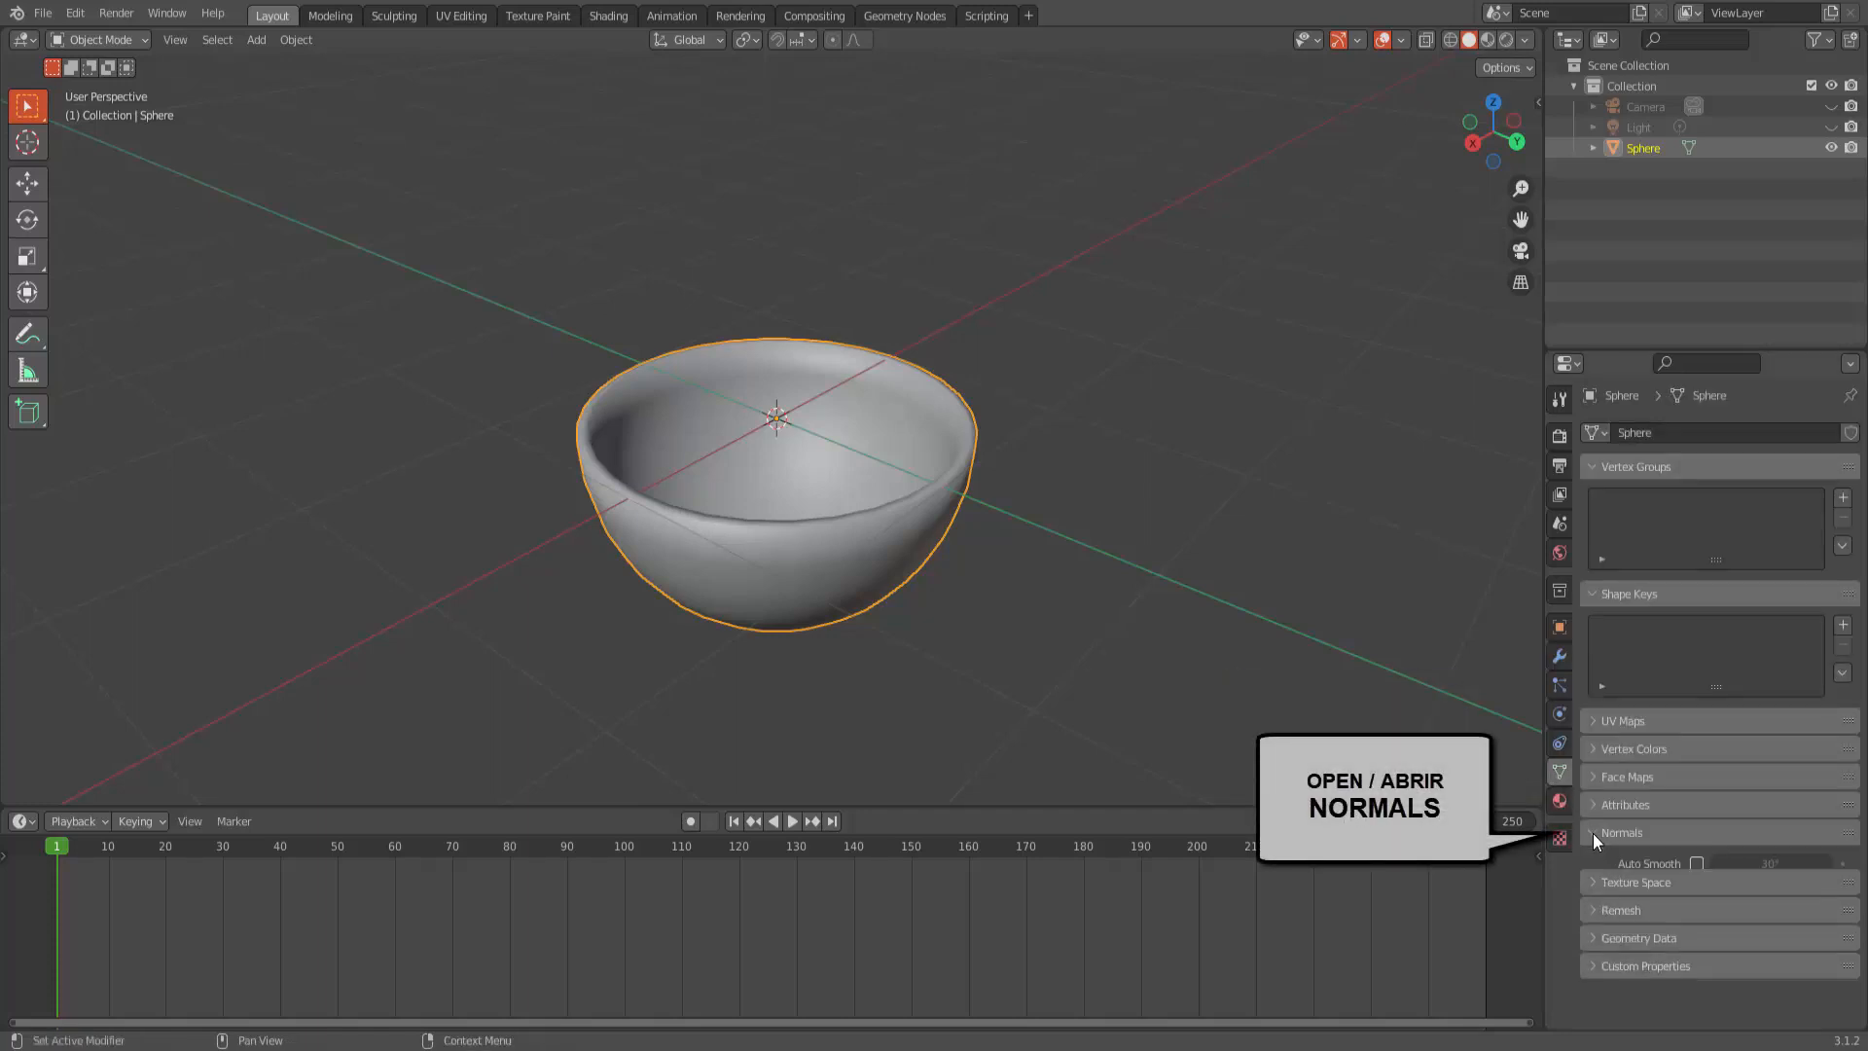
{"action": "left_click", "coordinate": [1696, 863]}
Step: Rename the bowl object "conteiner - effector"
{"action": "middle_click_drag", "start_coordinate": [1112, 493], "coordinate": [1045, 484]}
{"action": "scroll", "coordinate": [1045, 486], "scroll_direction": "down", "scroll_amount": 3}
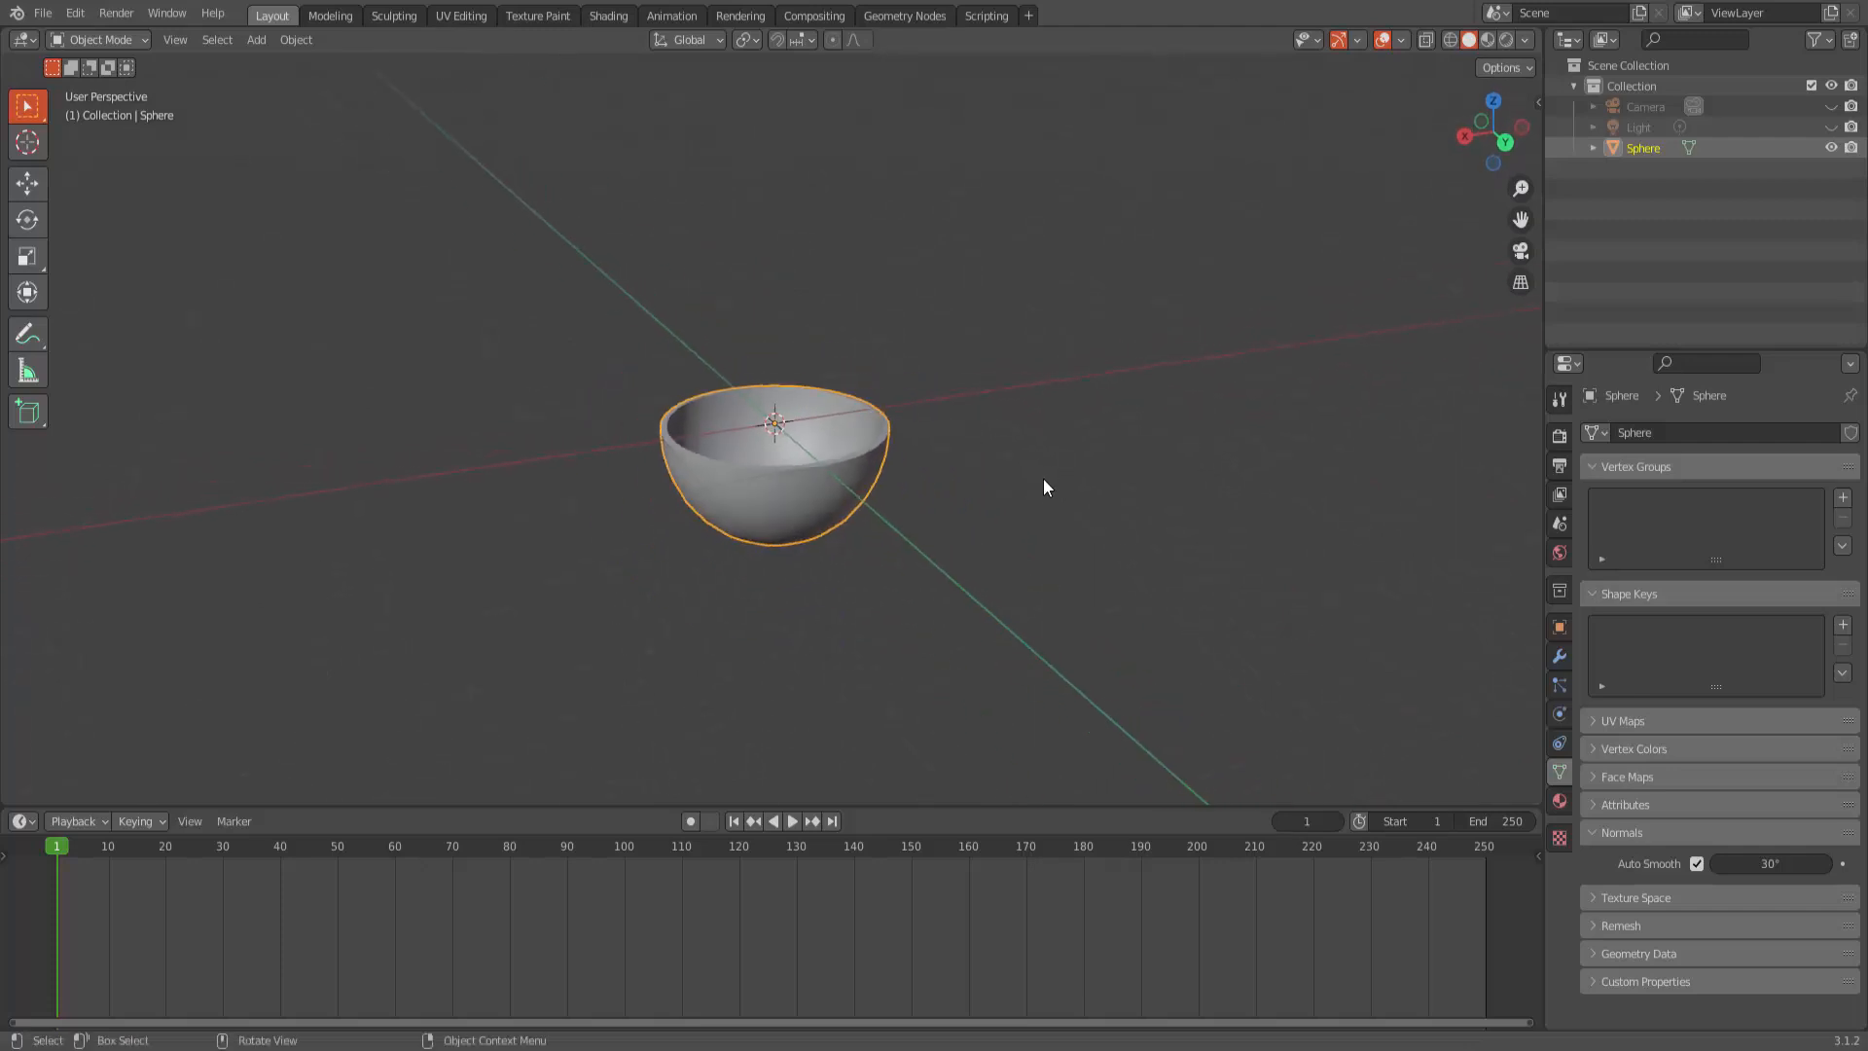
{"action": "double_click", "coordinate": [1632, 147]}
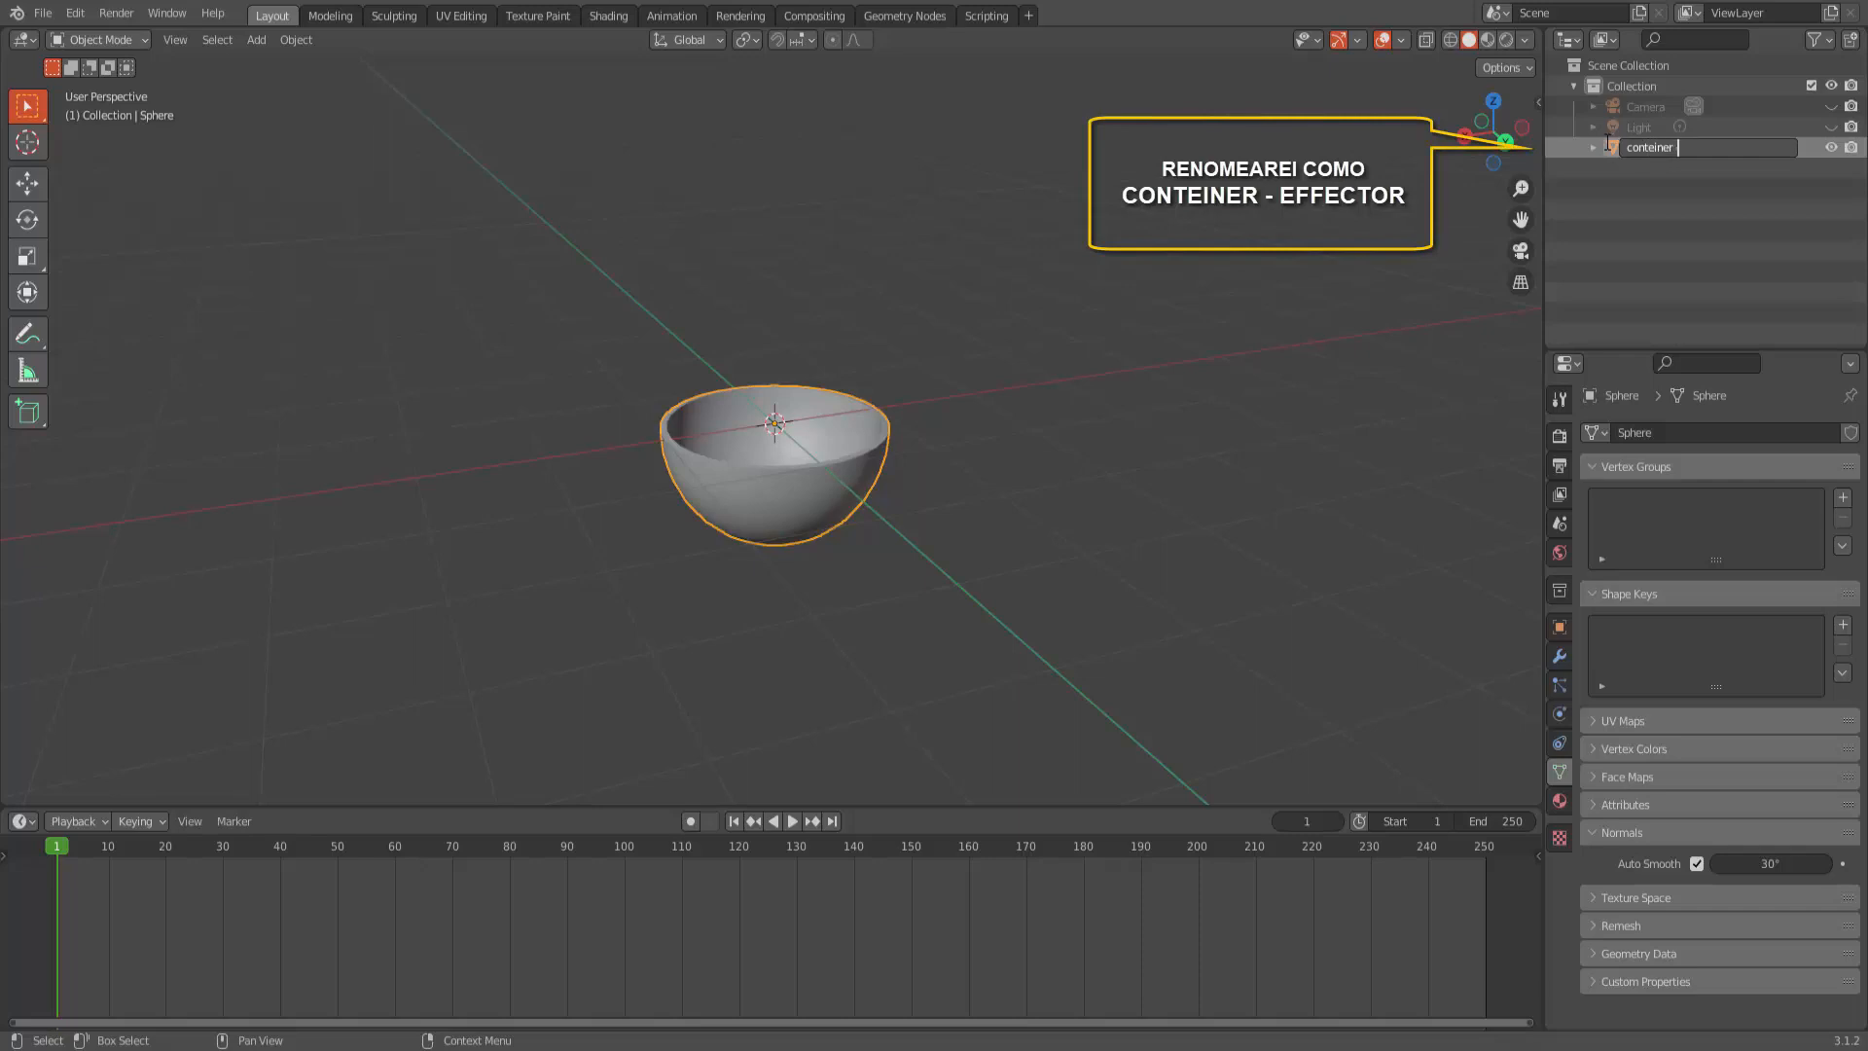
{"action": "type", "text": "conteiner - effector"}
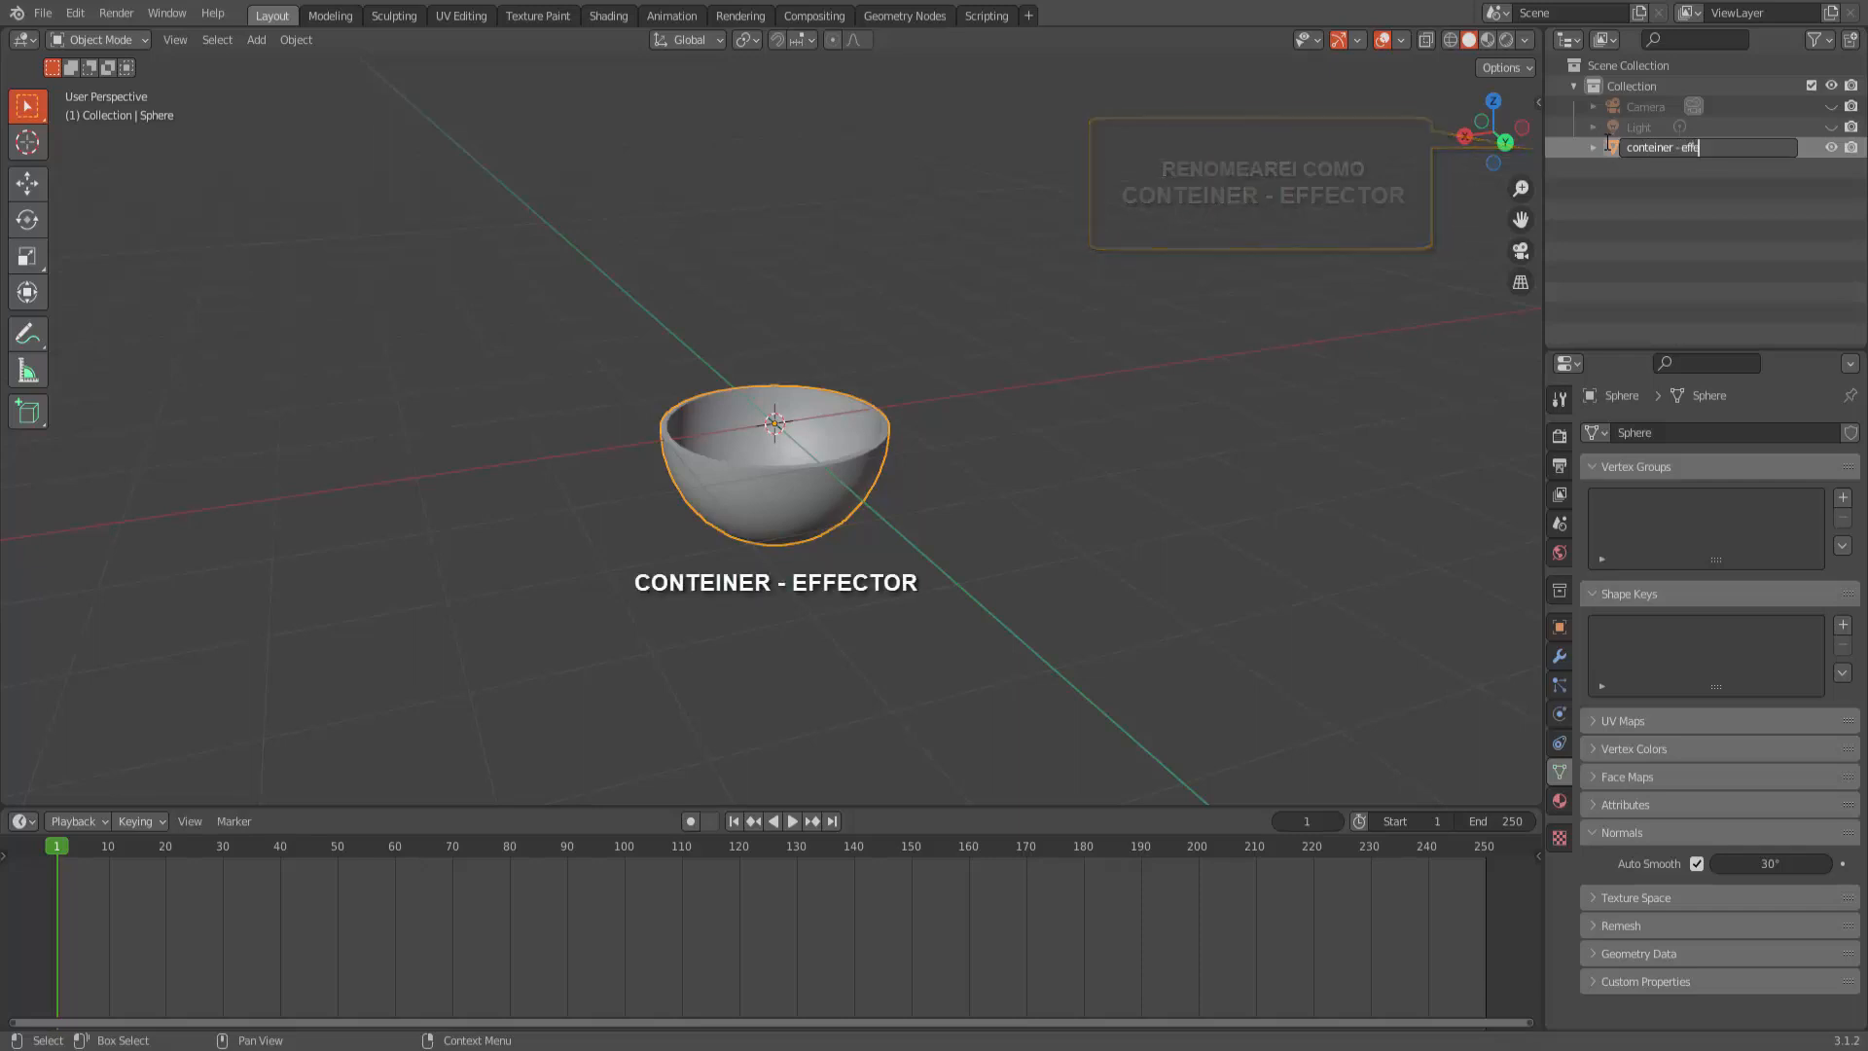
{"action": "key", "text": "Return"}
Step: Add an icosphere with 1 subdivision and scale it down to a small piece at the centre of the bowl's opening
{"action": "scroll", "coordinate": [1012, 347], "scroll_direction": "down", "scroll_amount": 2}
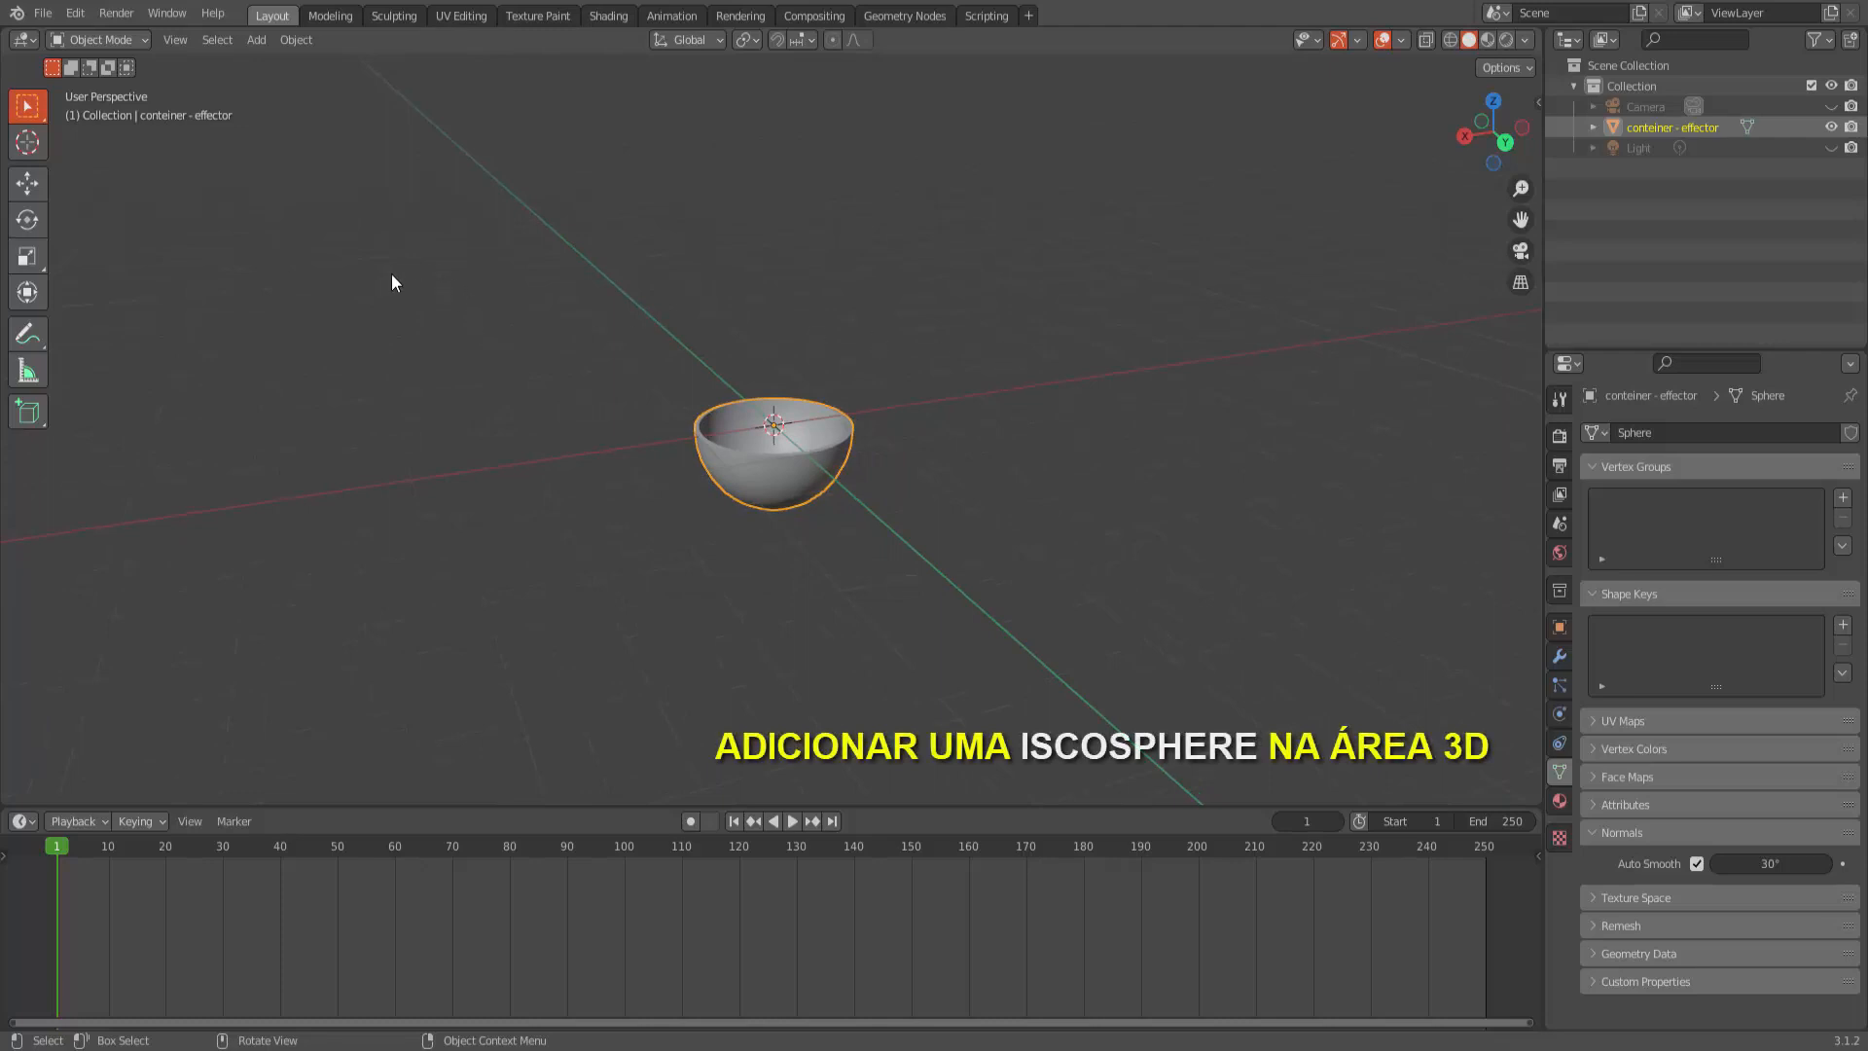
{"action": "left_click", "coordinate": [260, 42]}
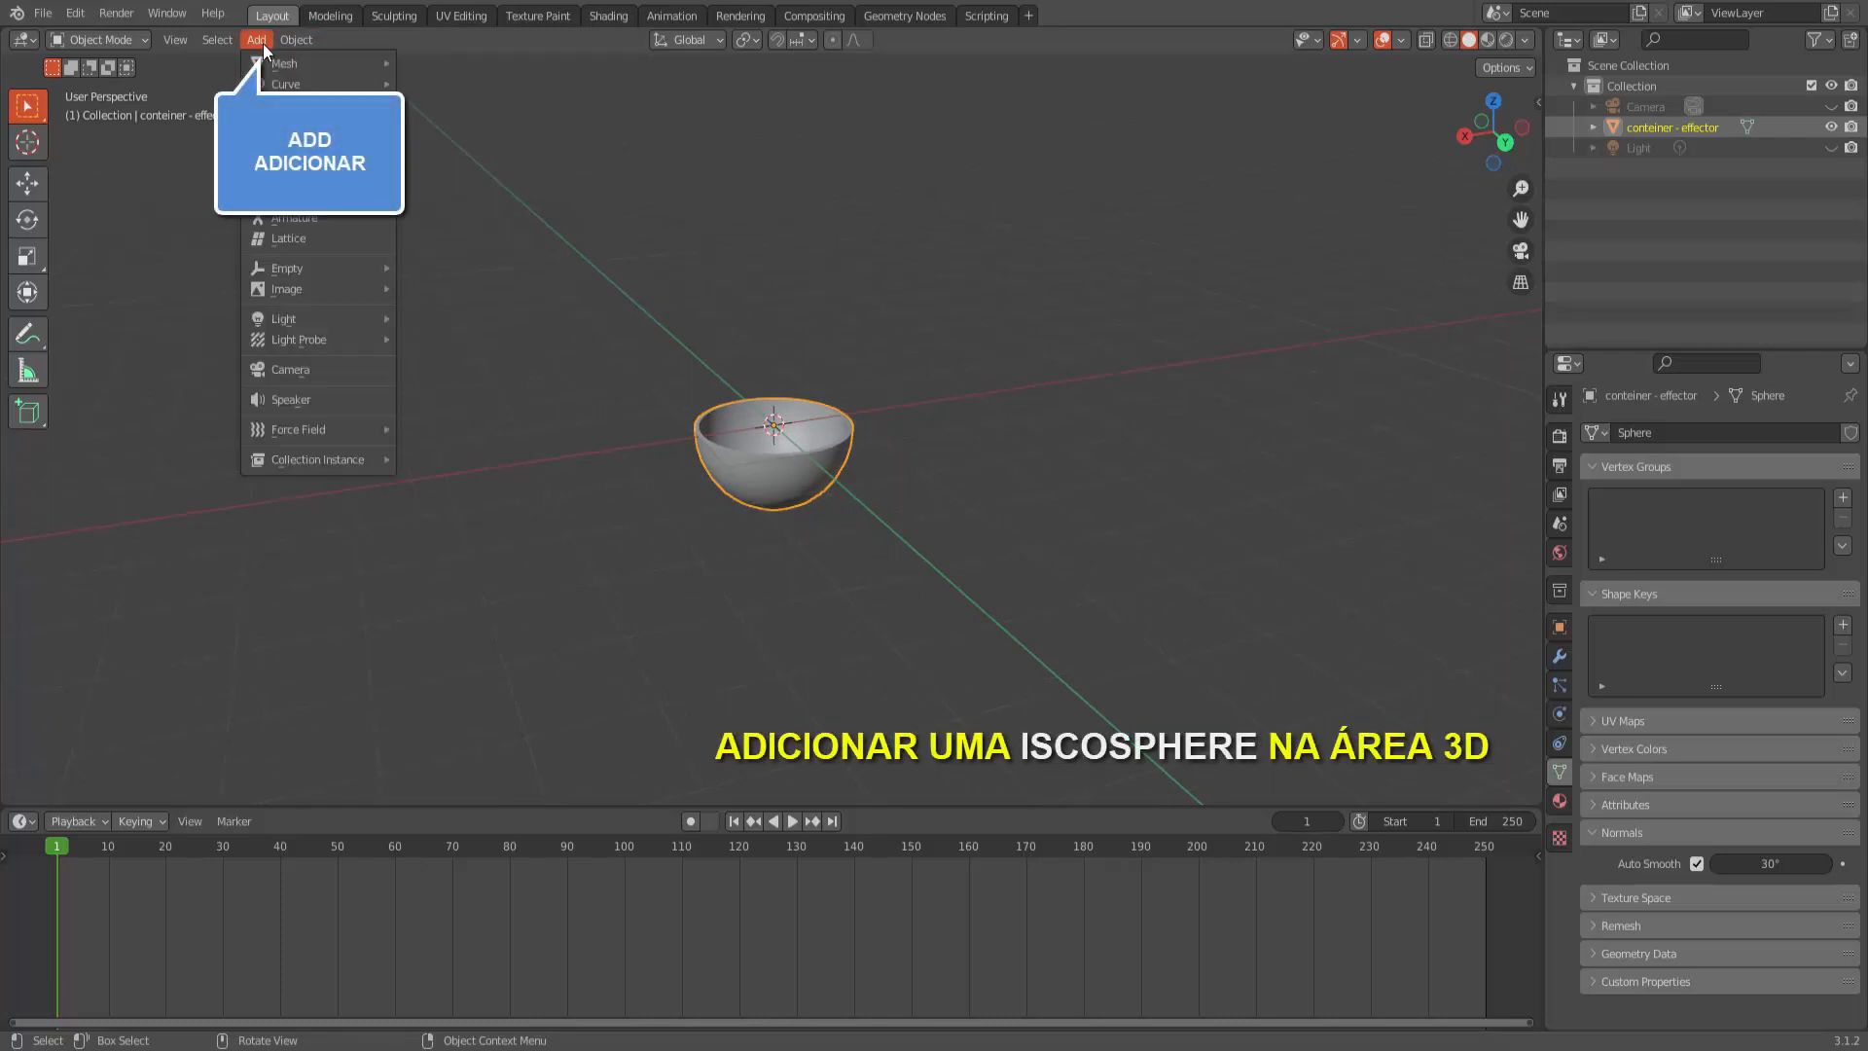
{"action": "mouse_move", "coordinate": [284, 63]}
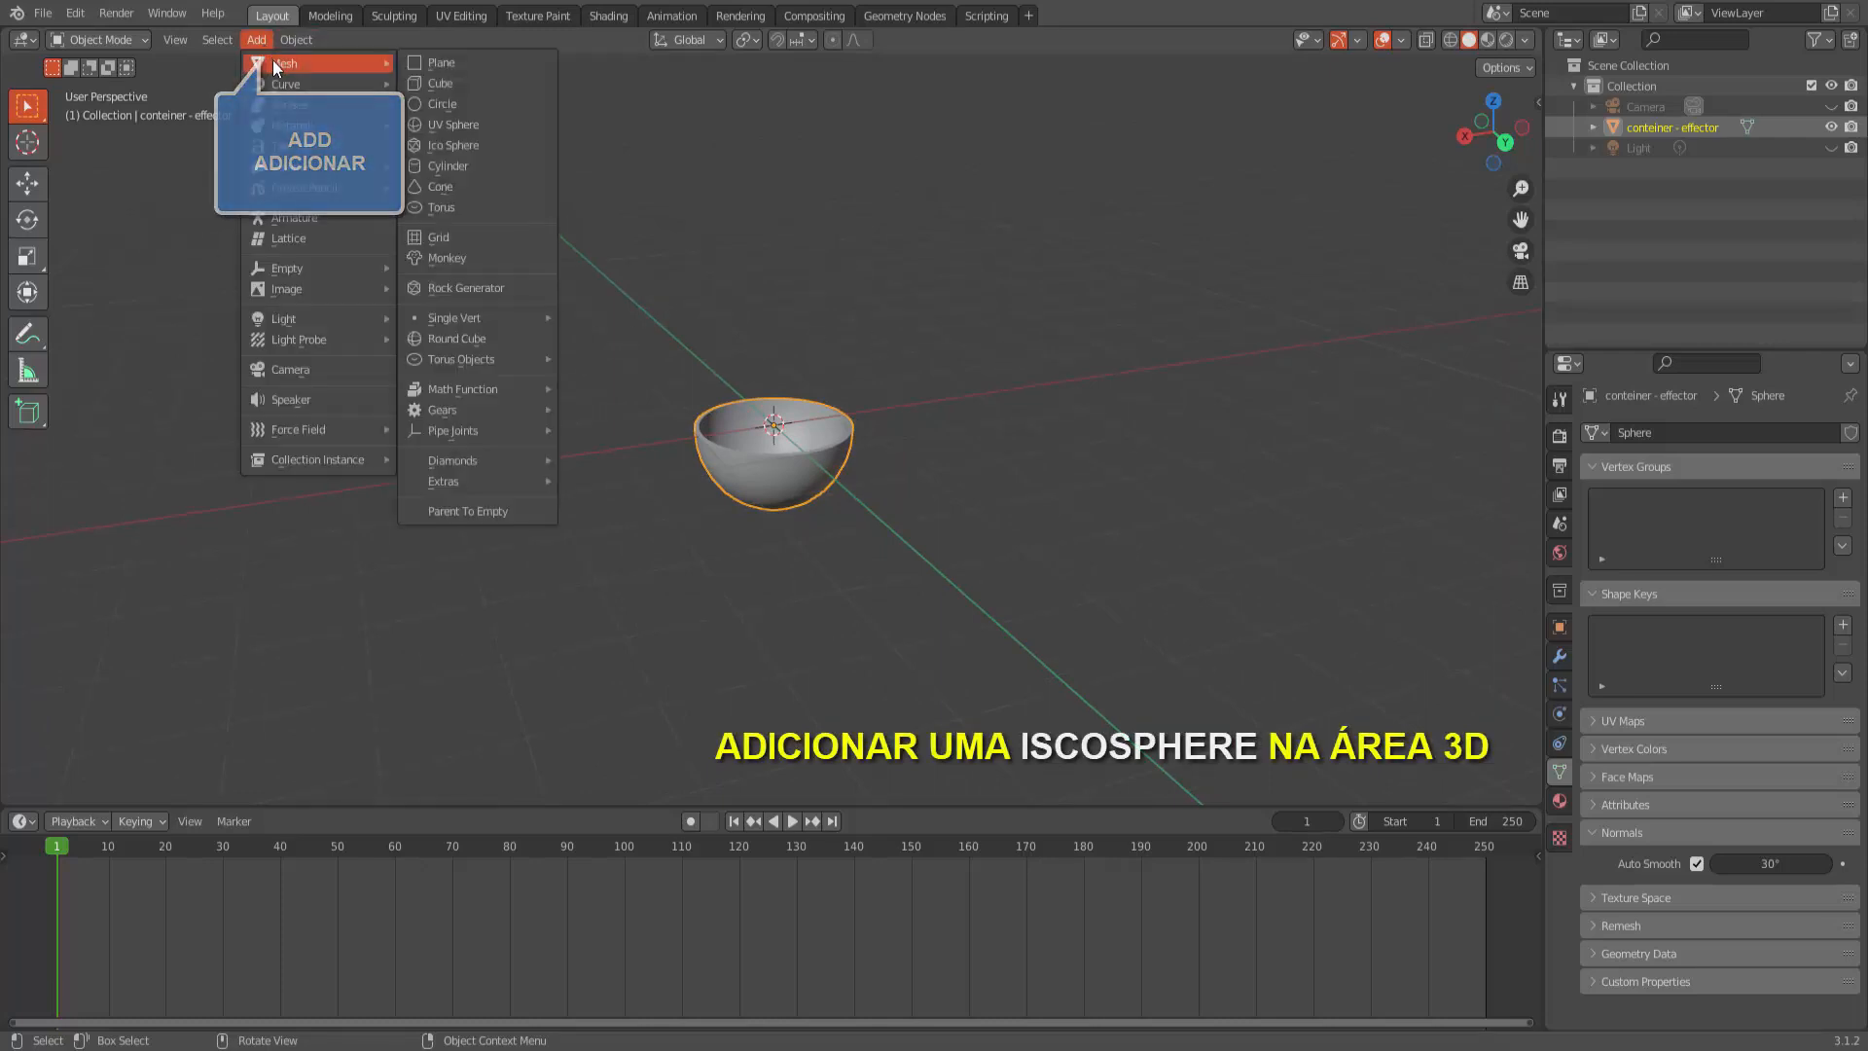
{"action": "left_click", "coordinate": [453, 145]}
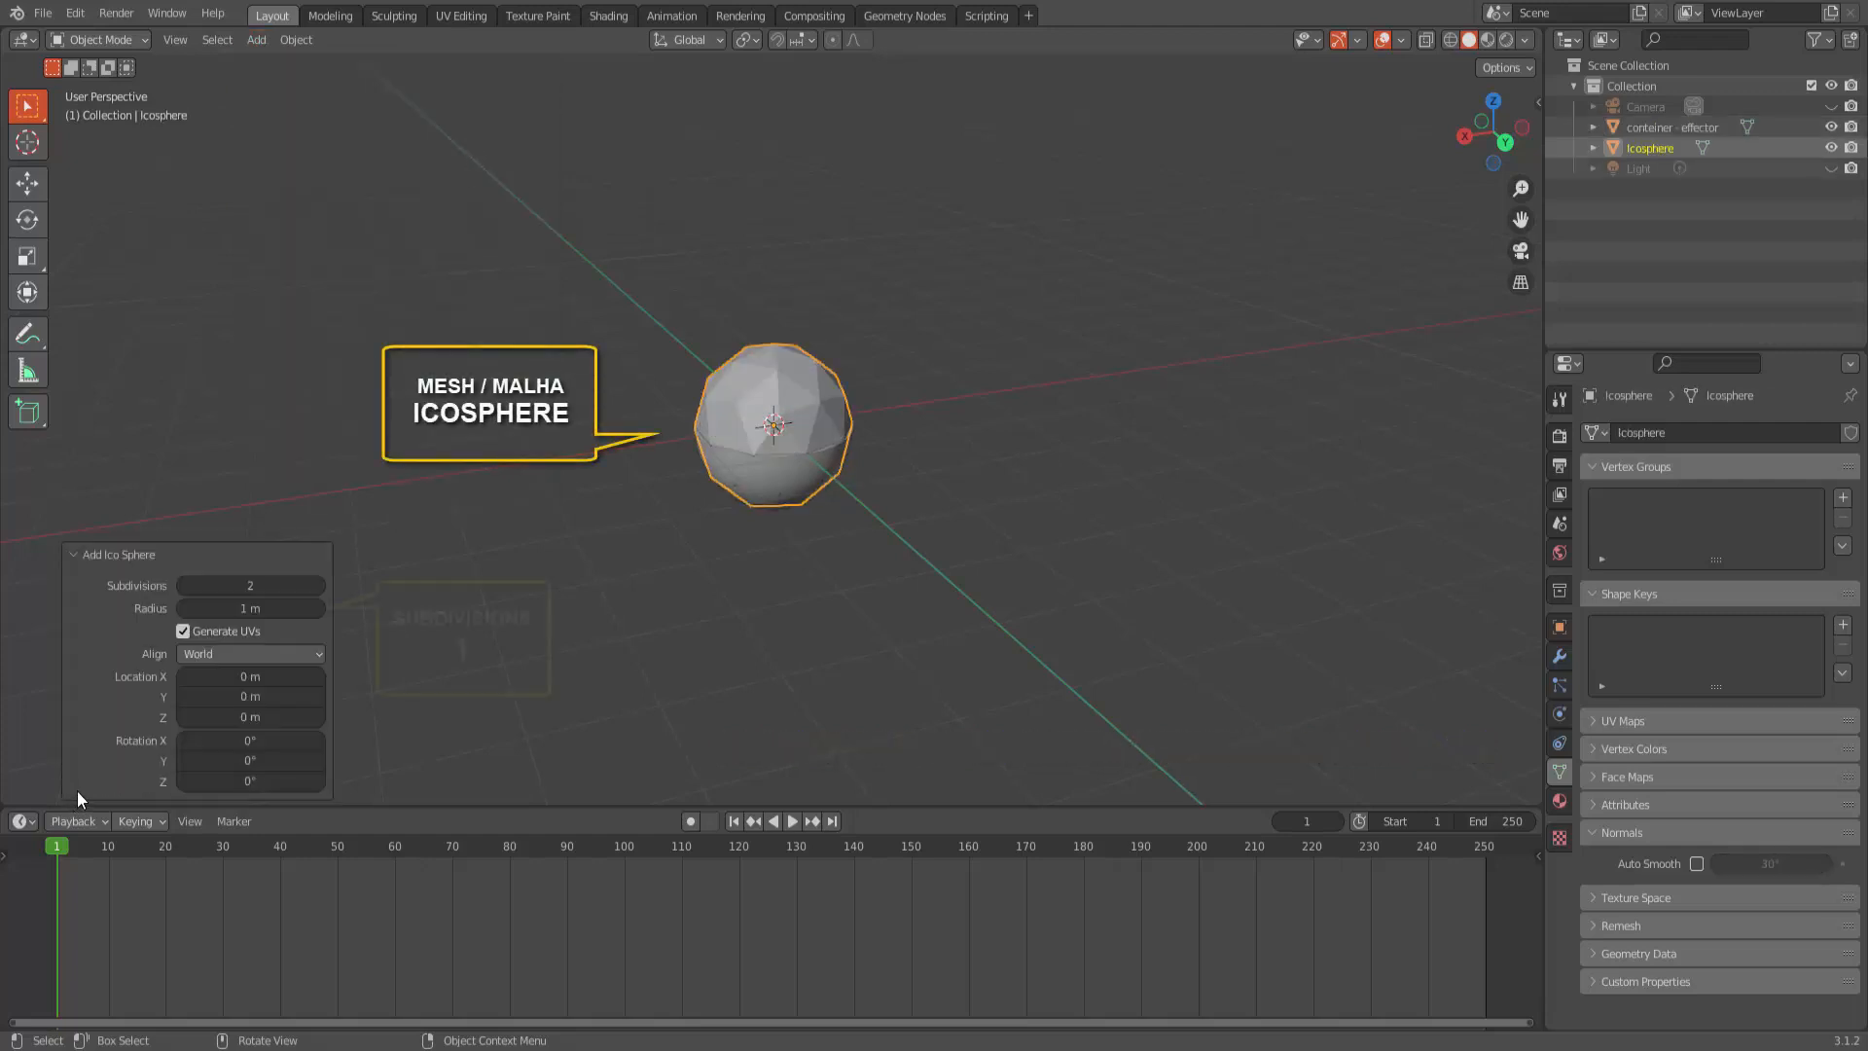
{"action": "left_click_drag", "start_coordinate": [233, 586], "coordinate": [137, 577]}
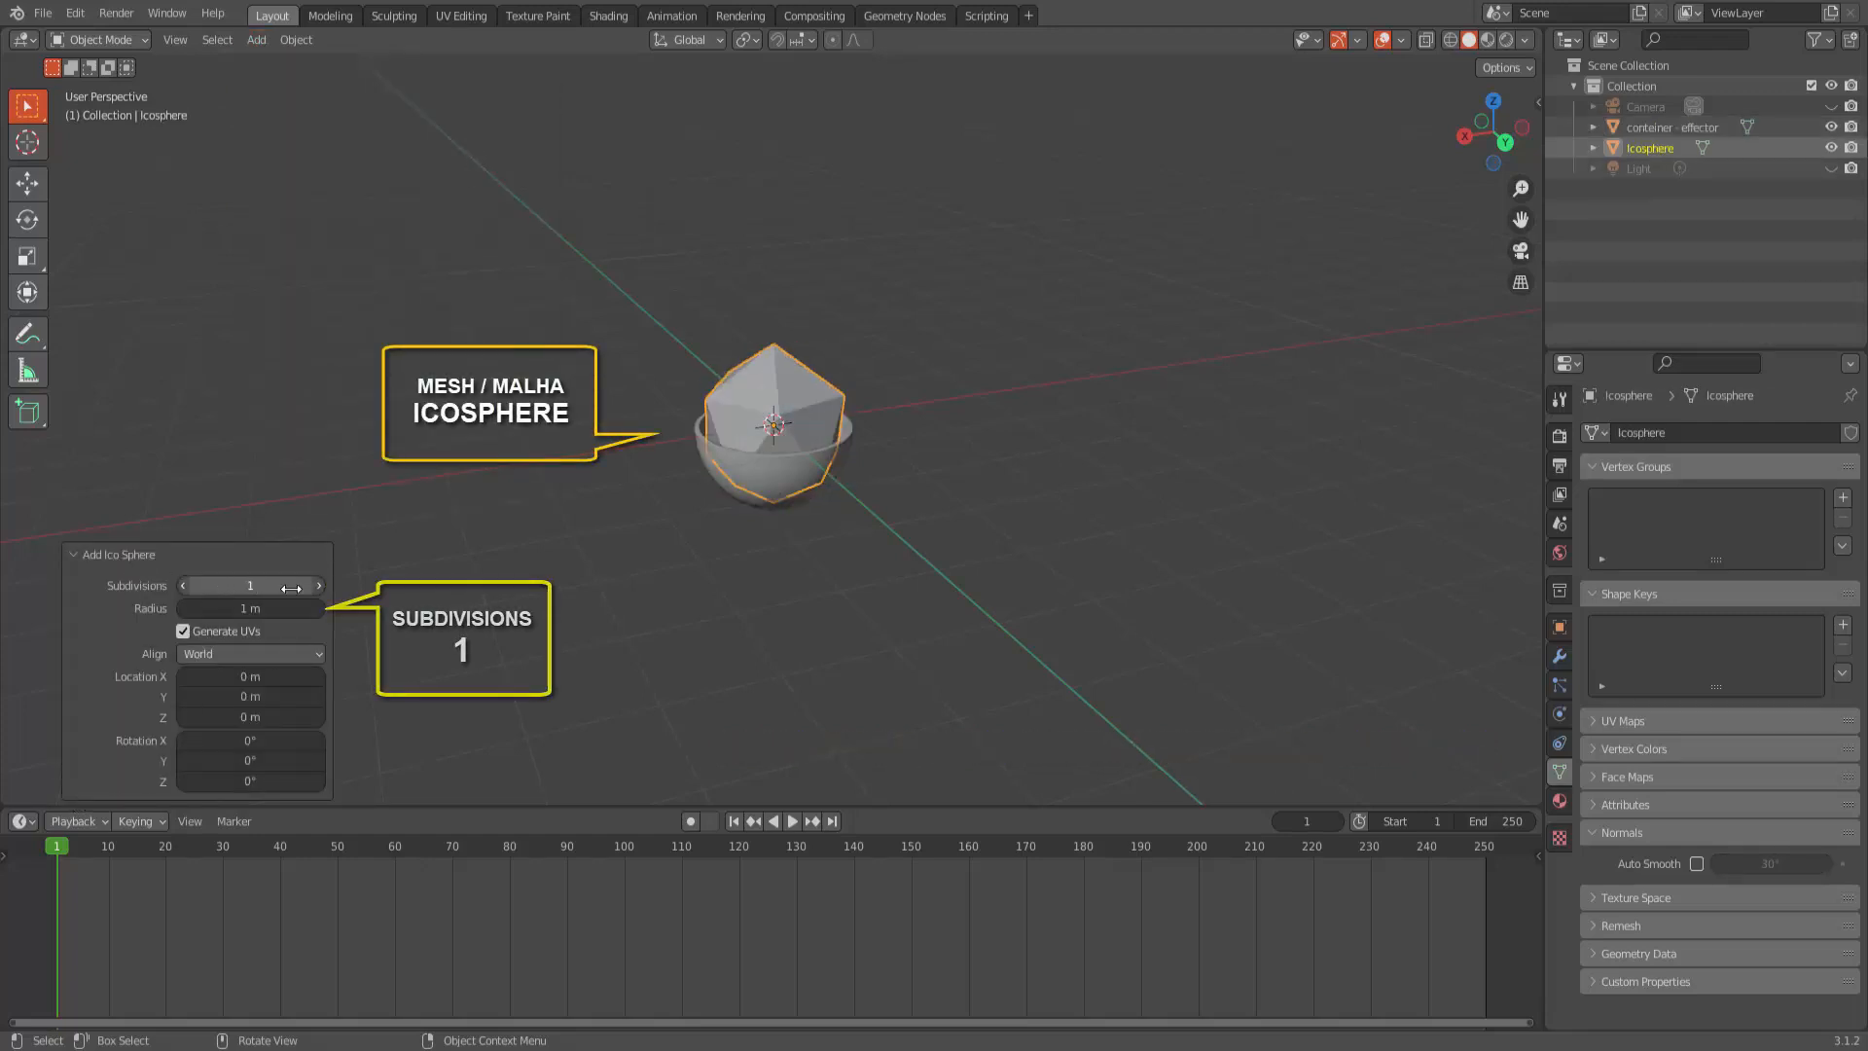
{"action": "key", "text": "s"}
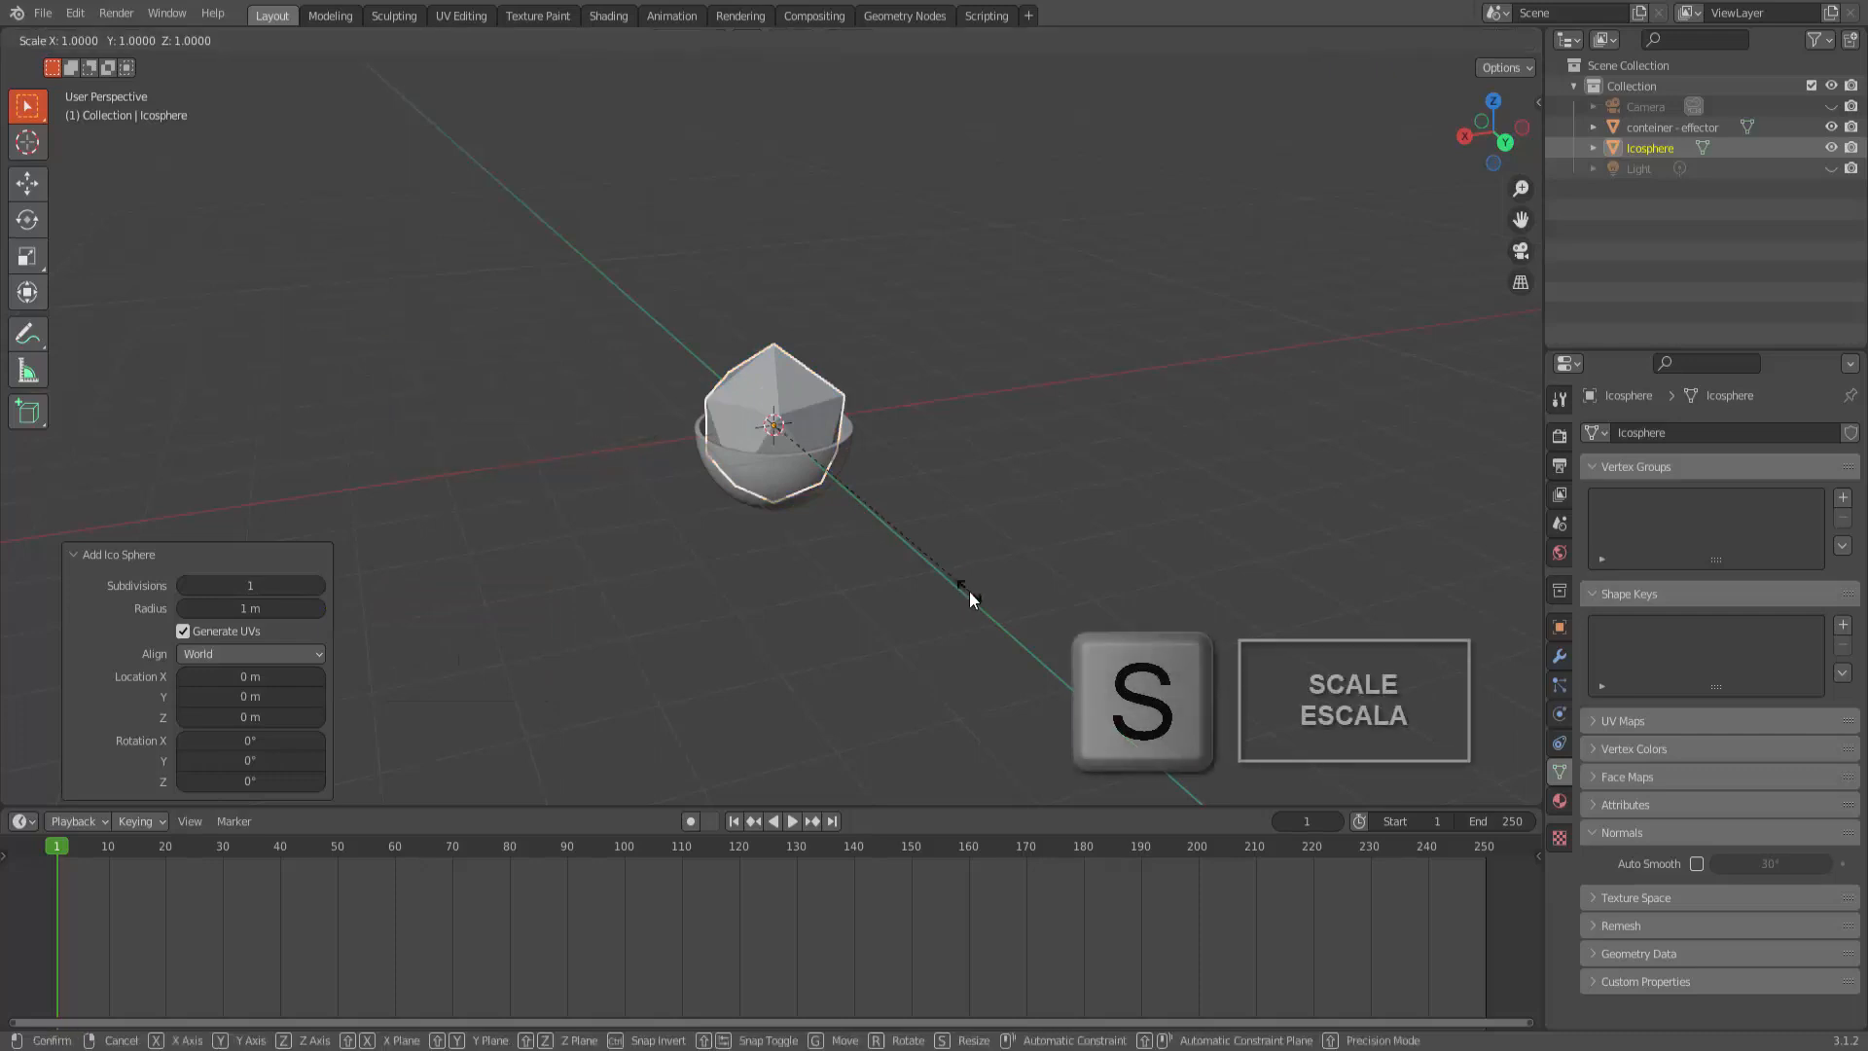
{"action": "left_click", "coordinate": [810, 457]}
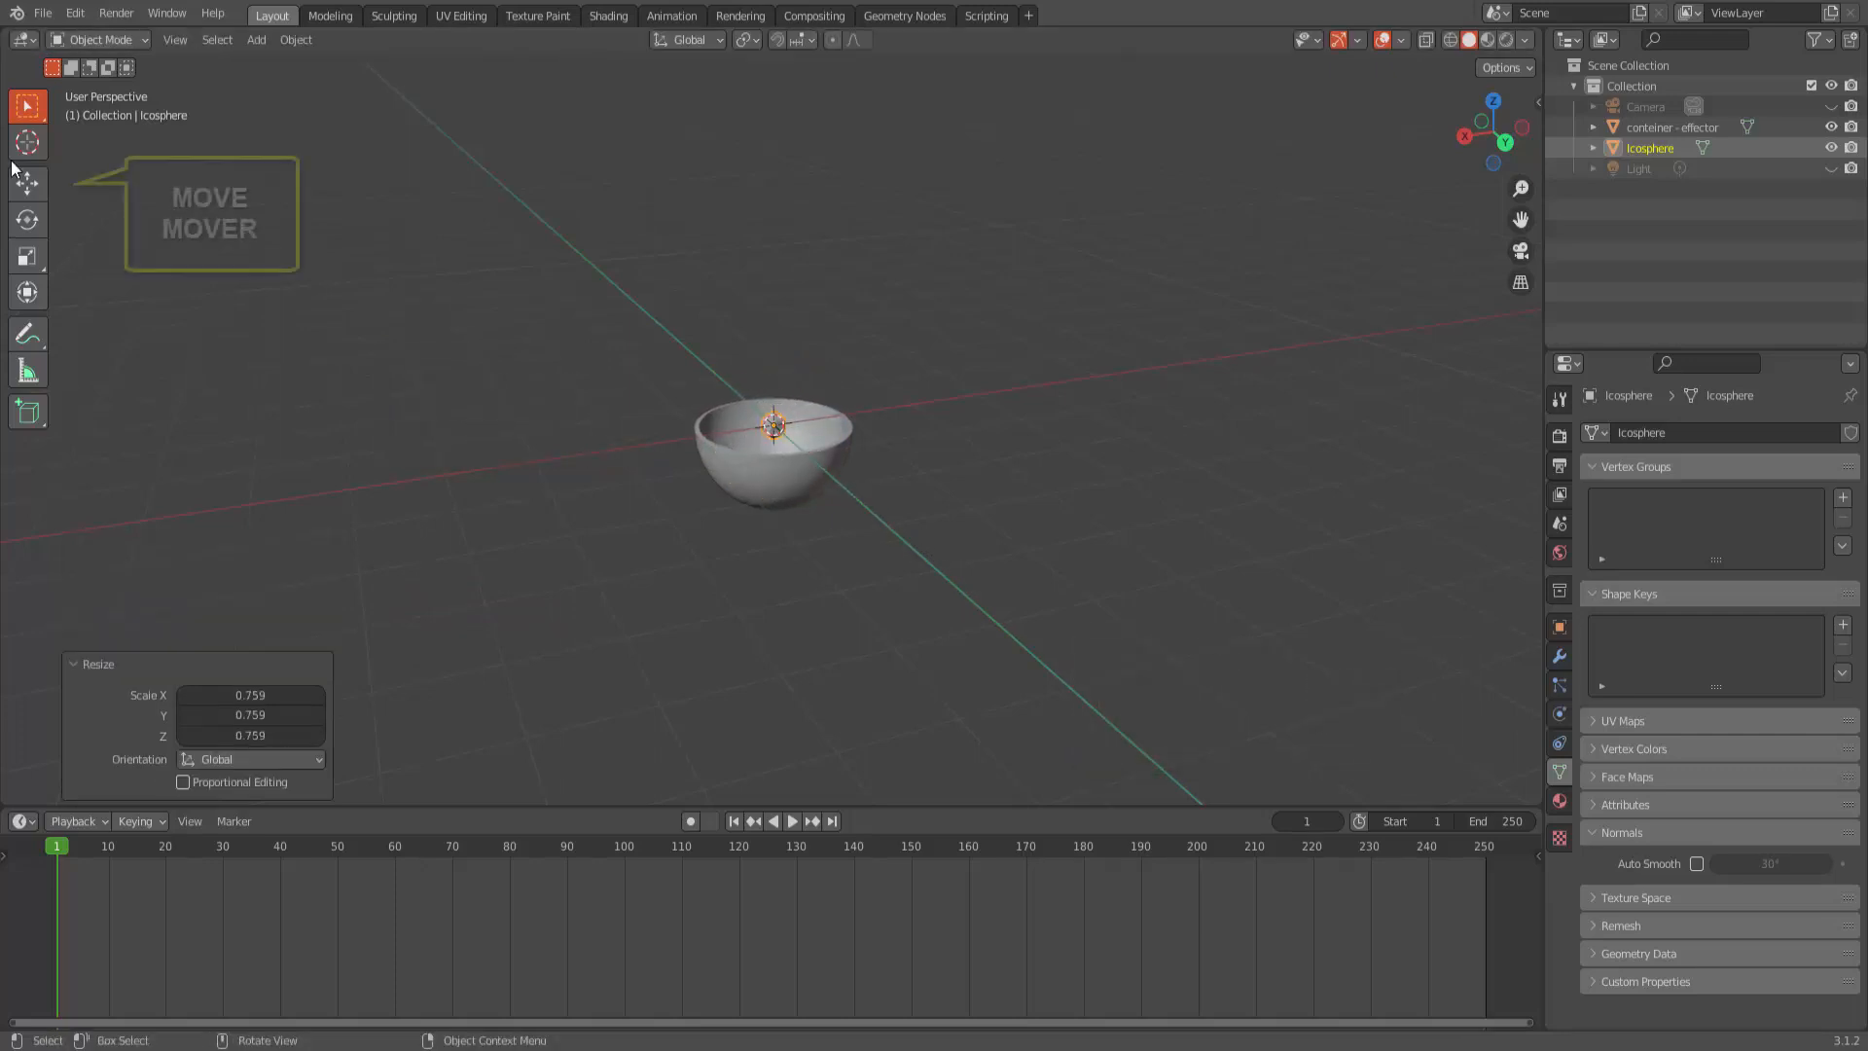
Step: Move the icosphere straight up along Z by about 3 m, above the bowl
{"action": "left_click", "coordinate": [27, 182]}
{"action": "left_click_drag", "start_coordinate": [773, 356], "coordinate": [779, 183]}
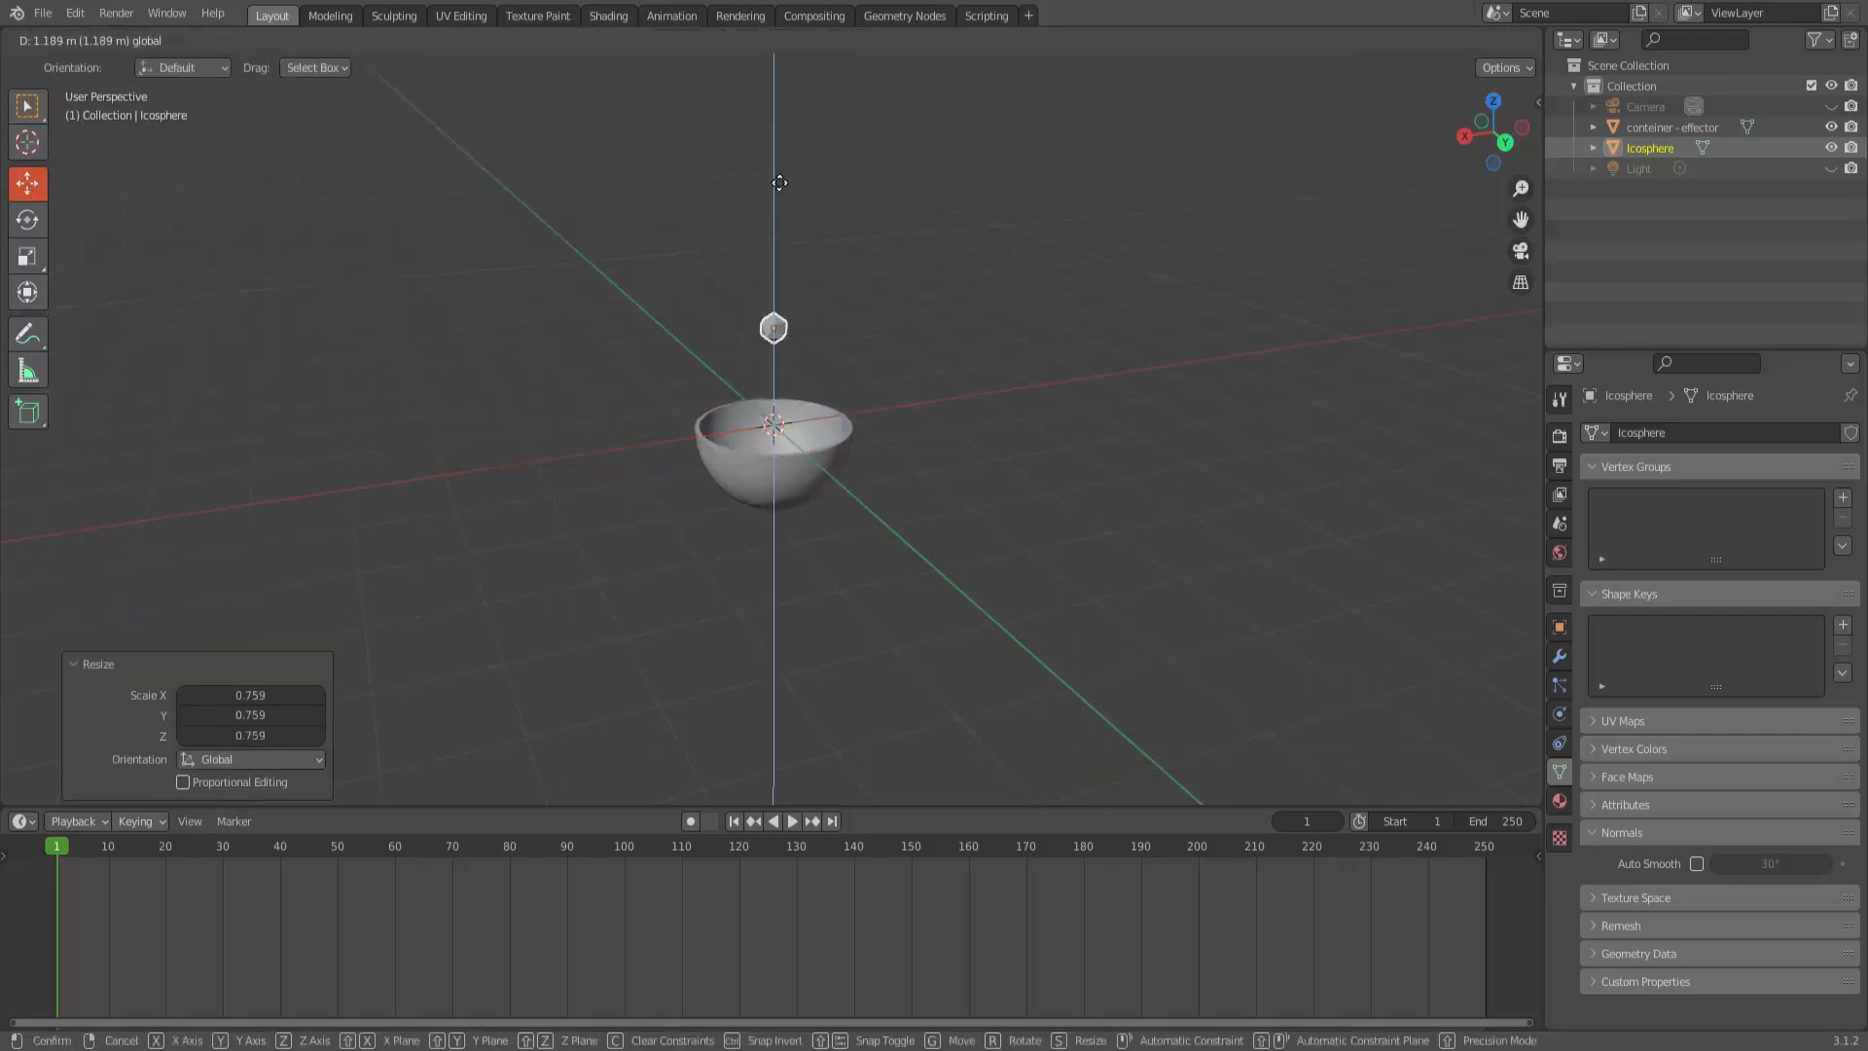
{"action": "left_click_drag", "start_coordinate": [795, 61], "coordinate": [792, 76]}
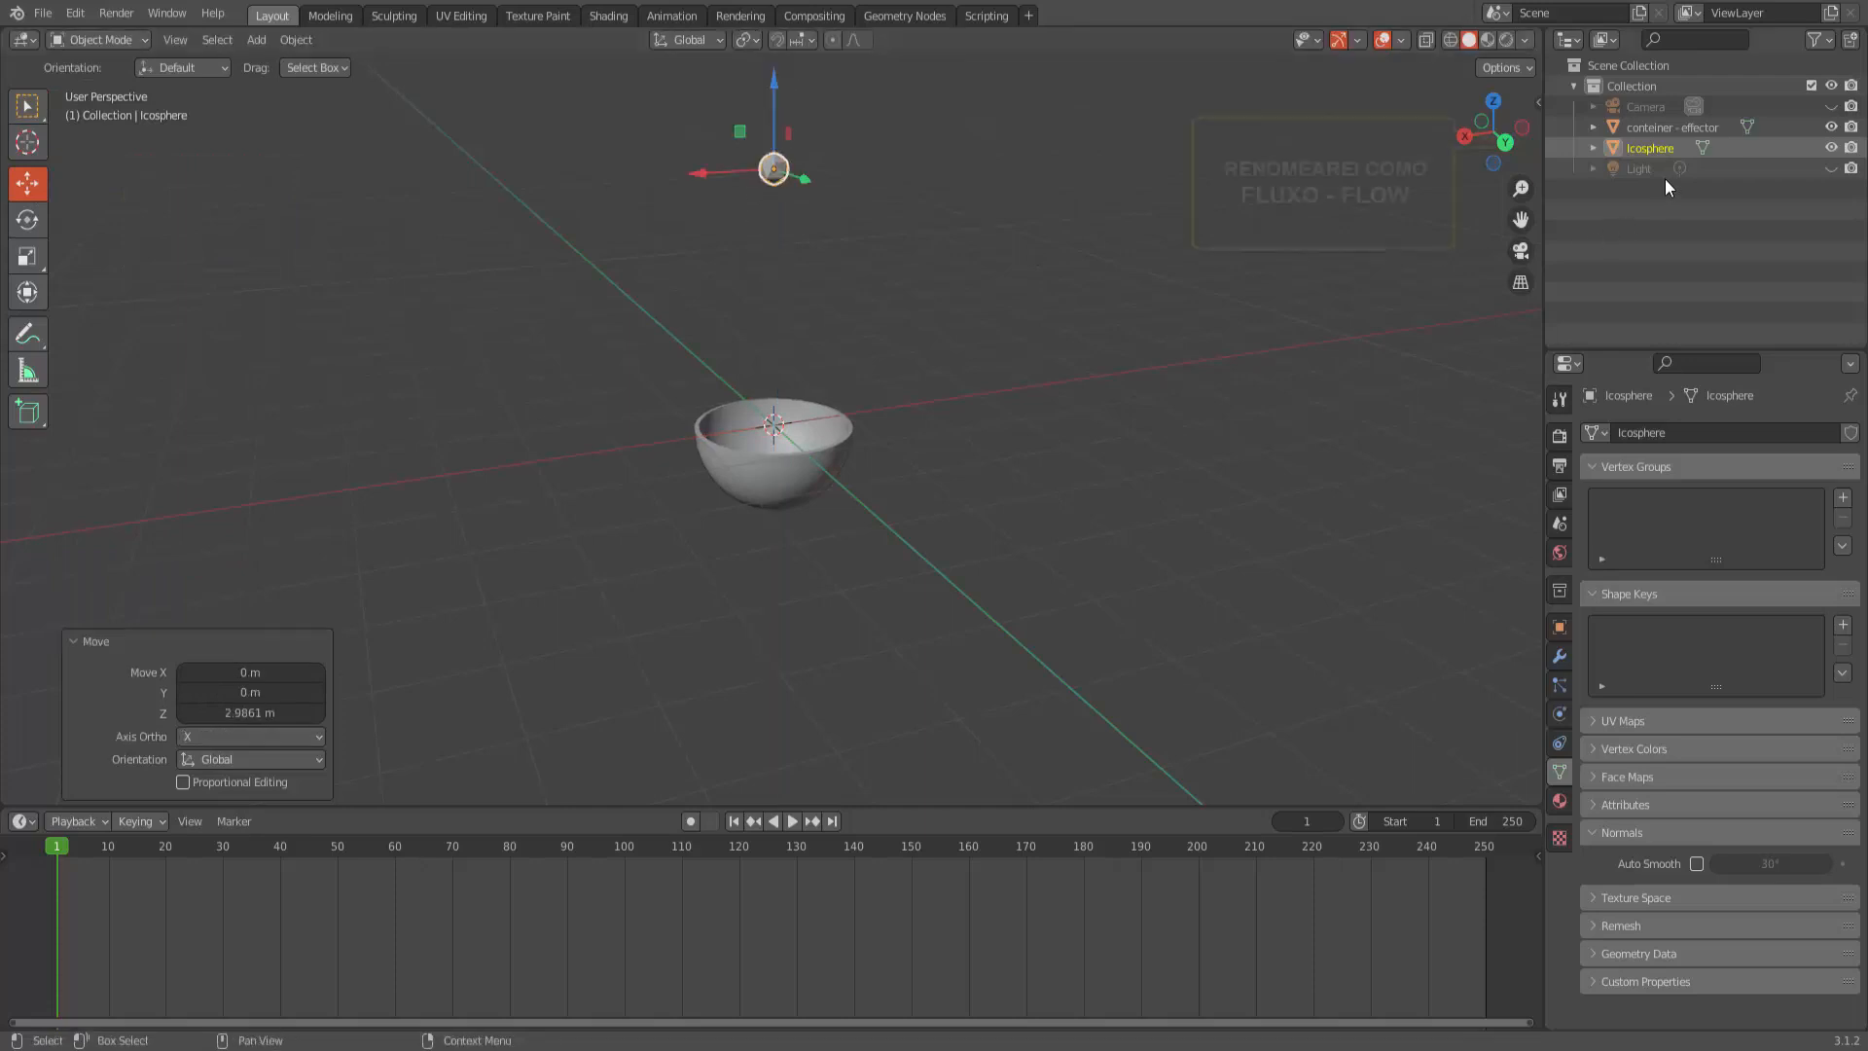
Step: Rename the icosphere object "fluxo - flow"
{"action": "double_click", "coordinate": [1648, 149]}
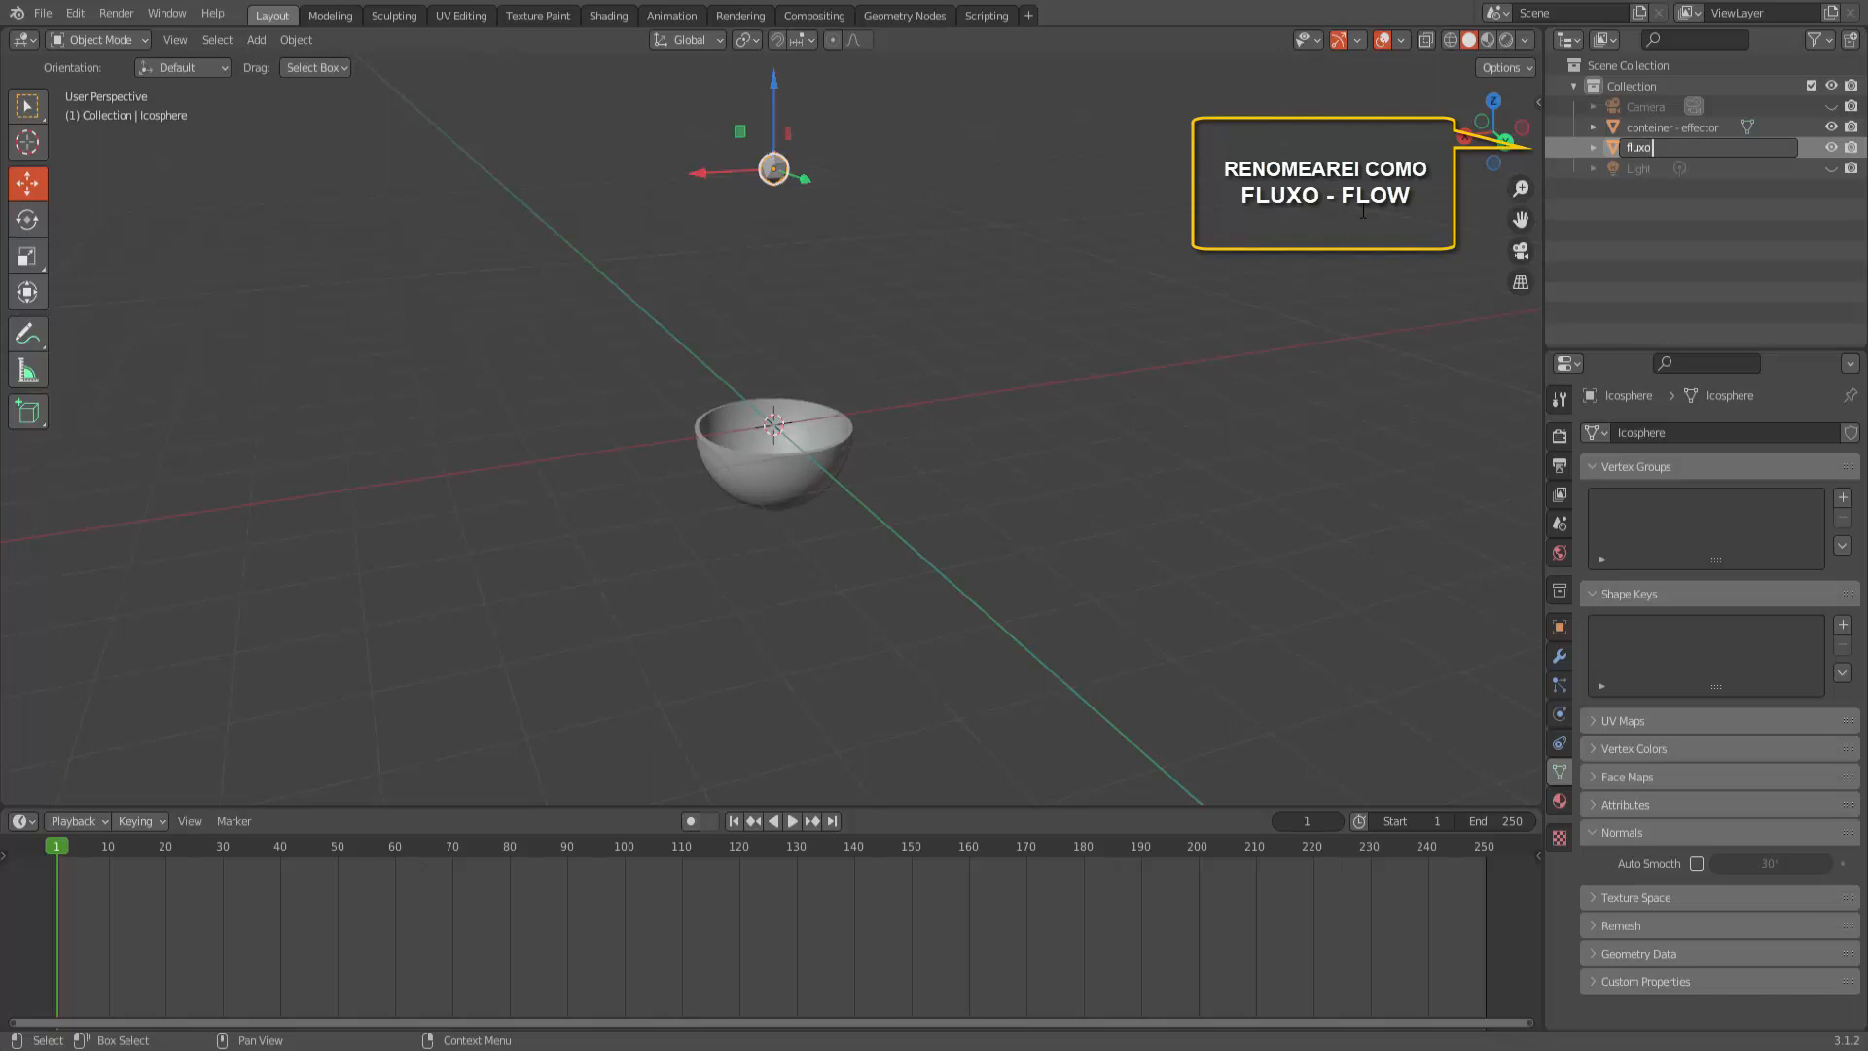
{"action": "type", "text": "fluxo - flo"}
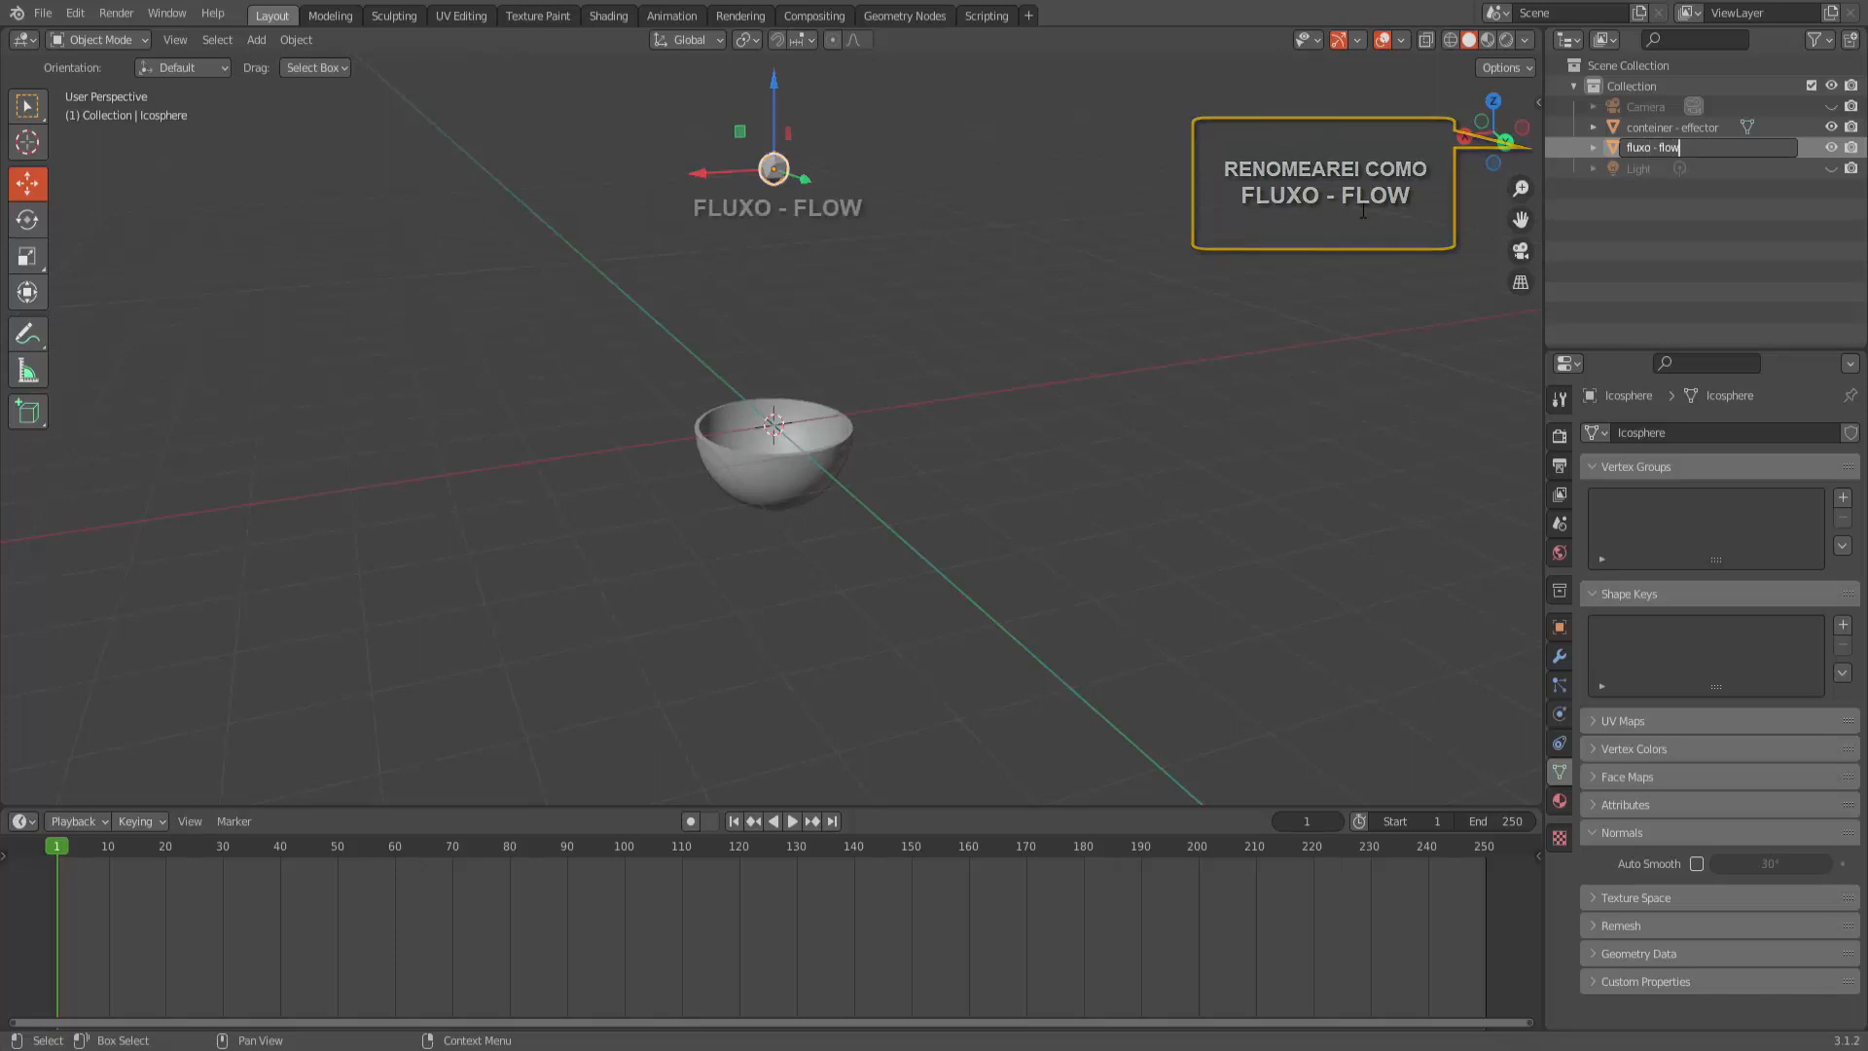
{"action": "type", "text": "w"}
{"action": "key", "text": "Return"}
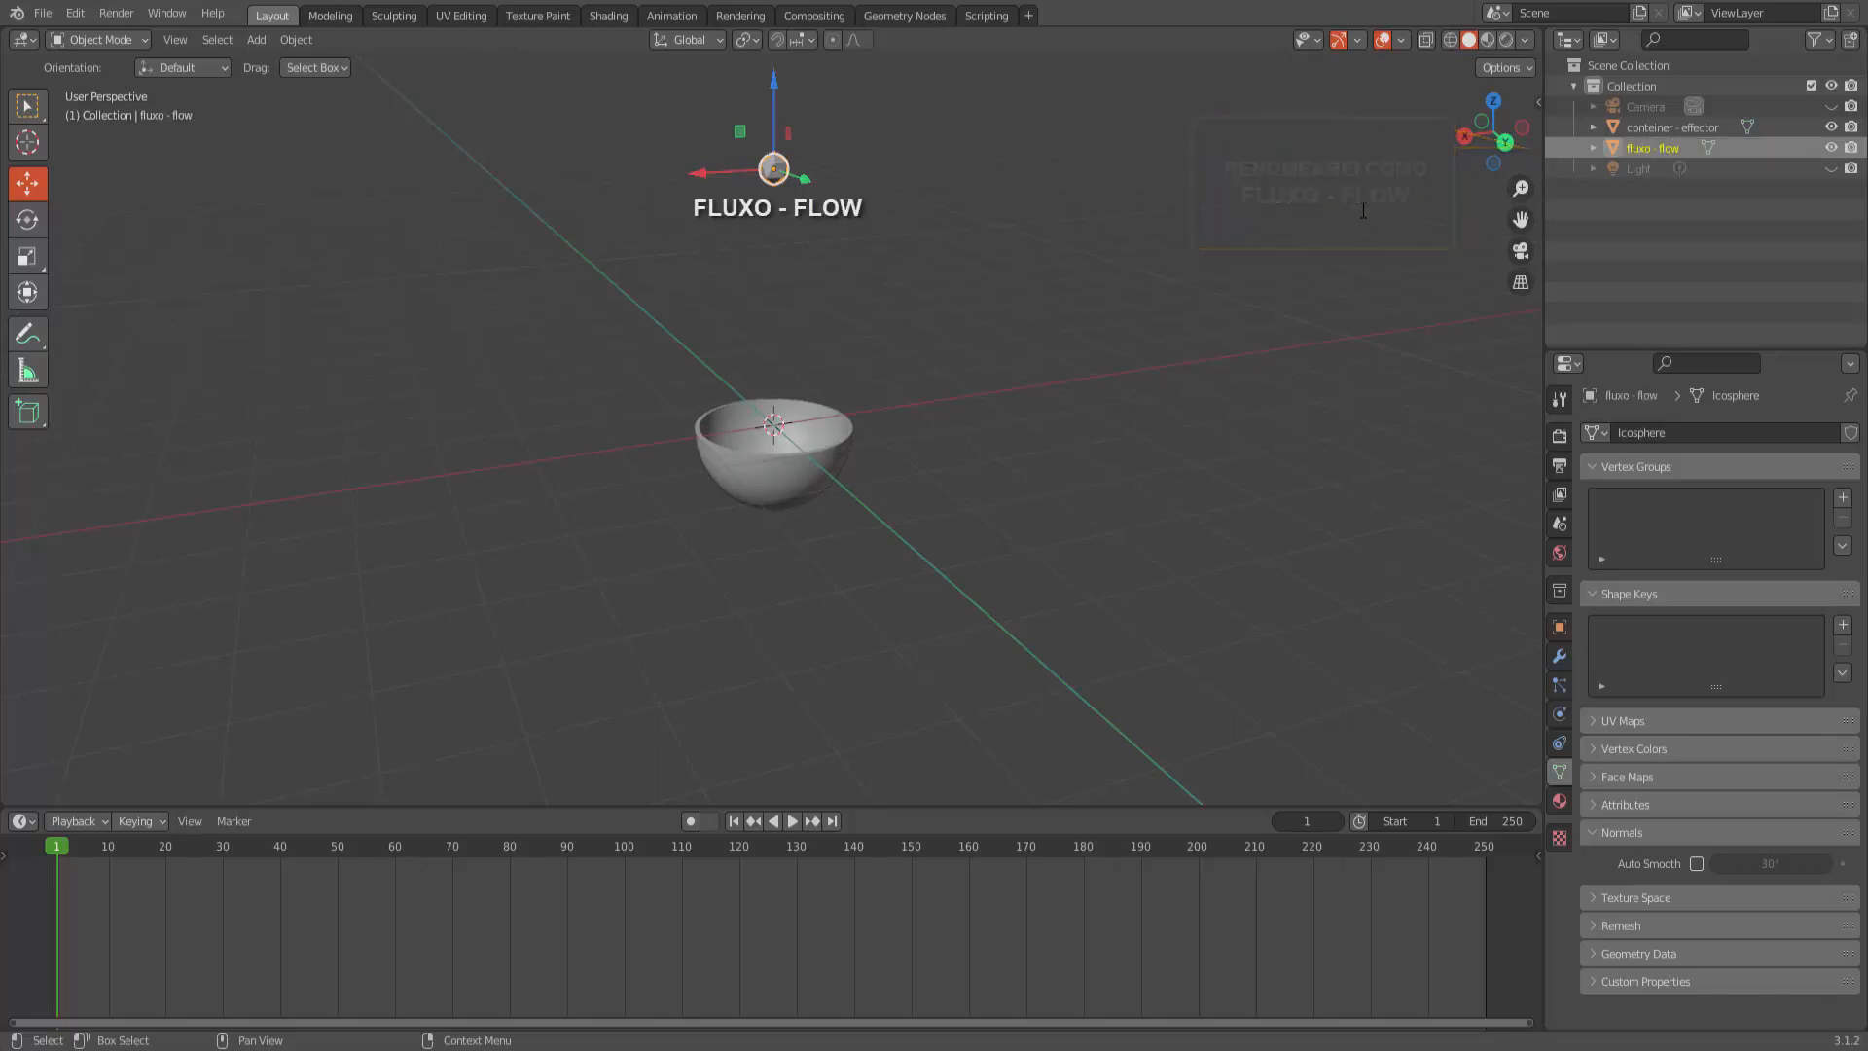
Step: Add a 2 m cube at the world origin and scale it up uniformly by about 1.46 so it encloses the bowl
{"action": "left_click", "coordinate": [1113, 358]}
{"action": "middle_click_drag", "start_coordinate": [1114, 480], "coordinate": [1155, 480]}
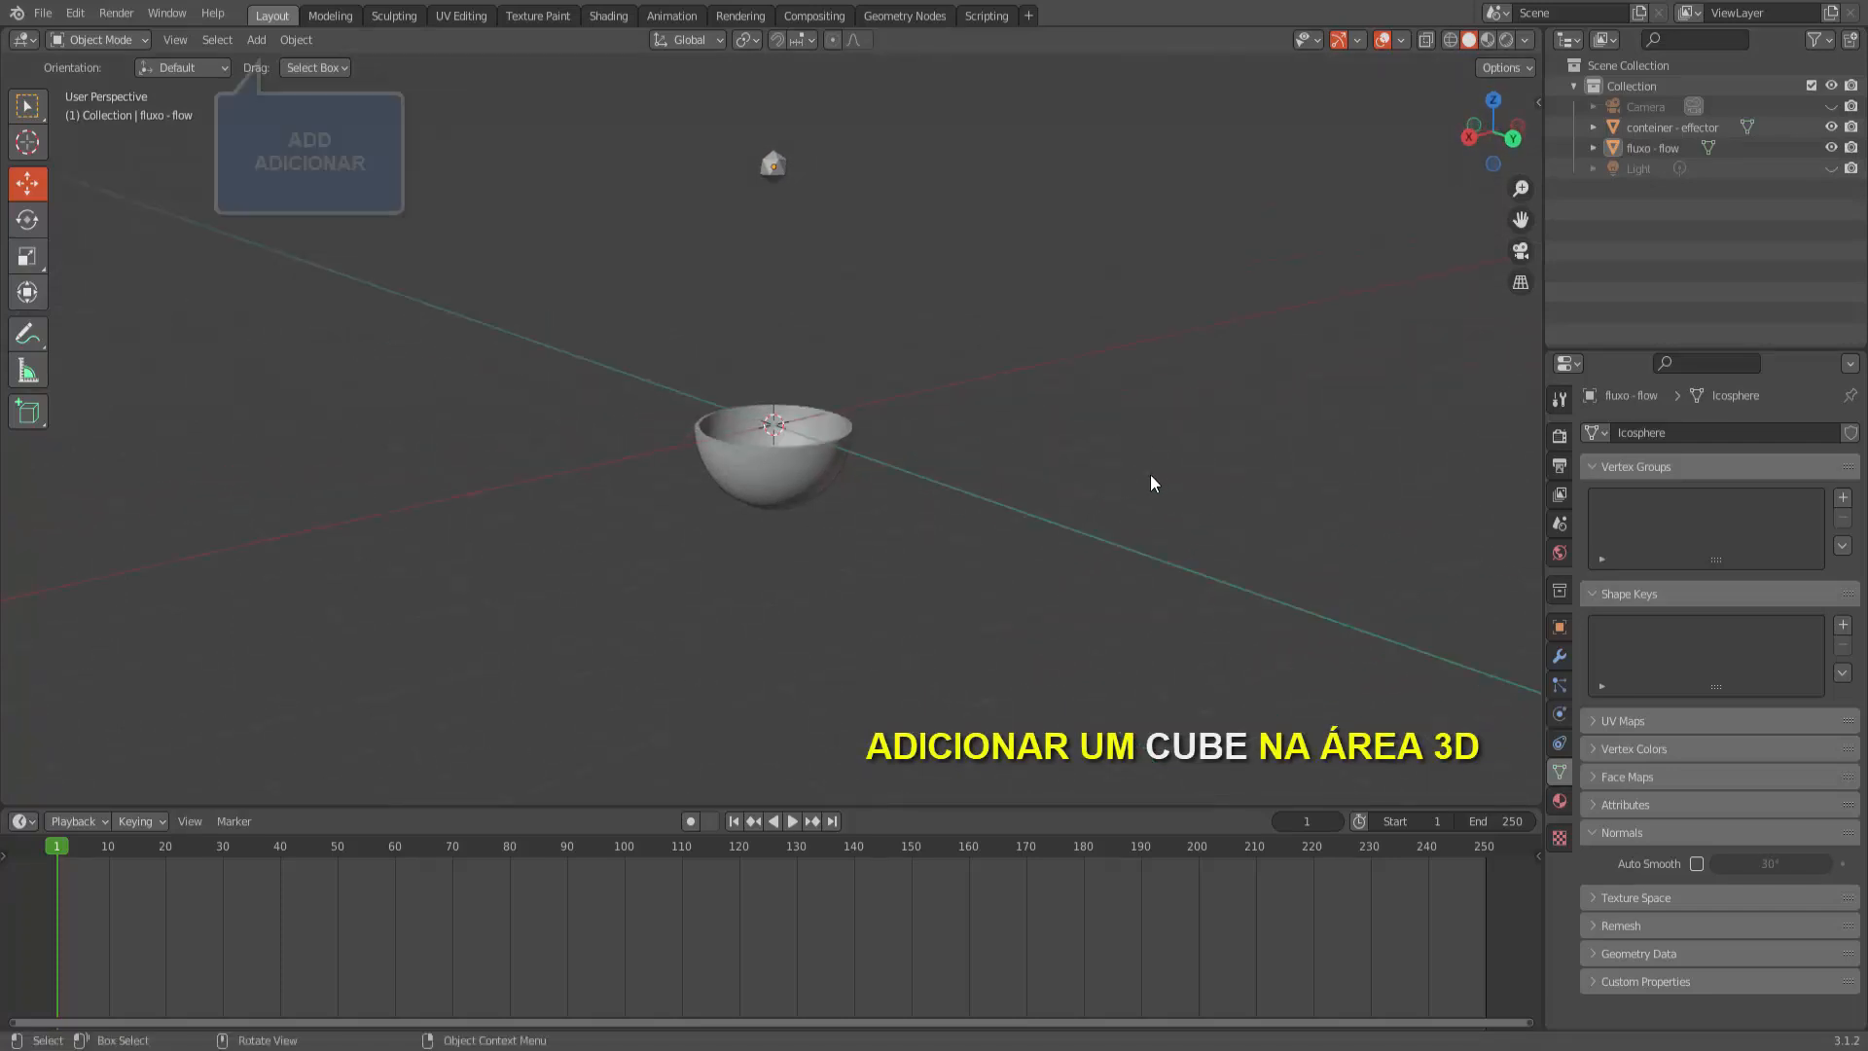
{"action": "left_click", "coordinate": [256, 39]}
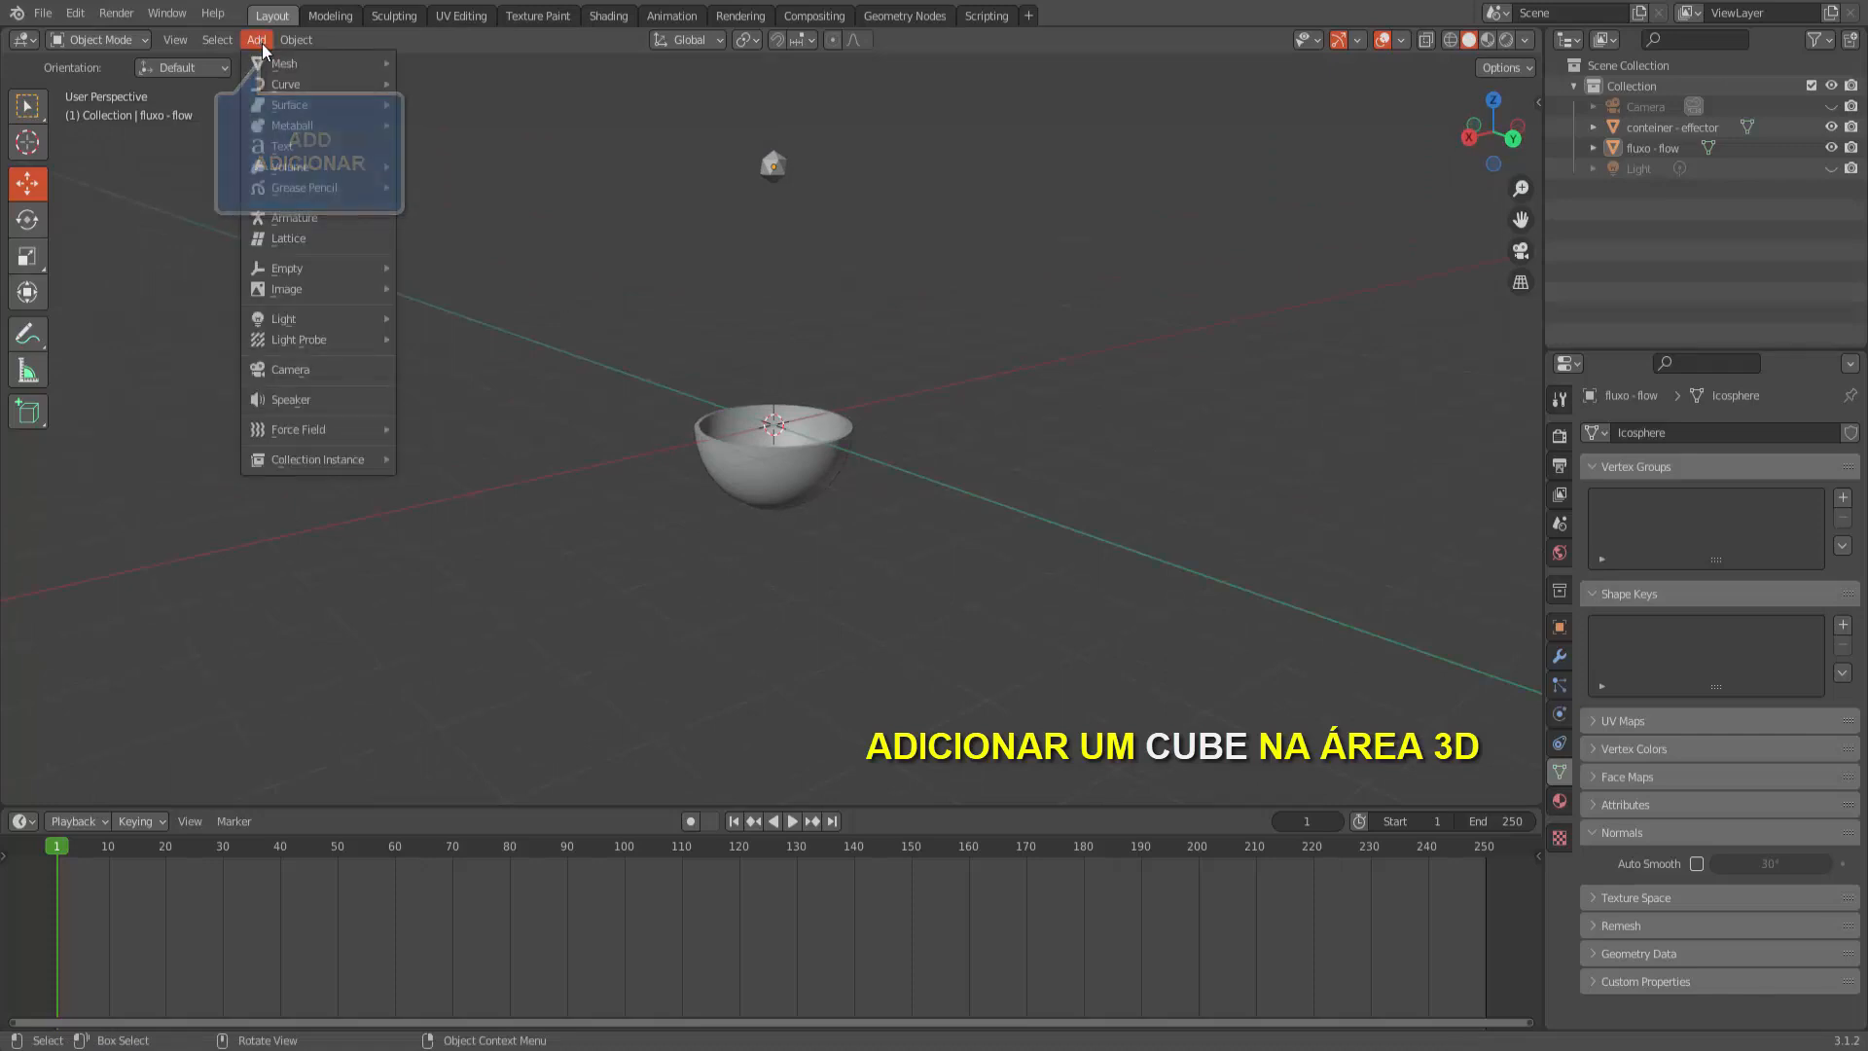
{"action": "mouse_move", "coordinate": [271, 66]}
{"action": "left_click", "coordinate": [443, 84]}
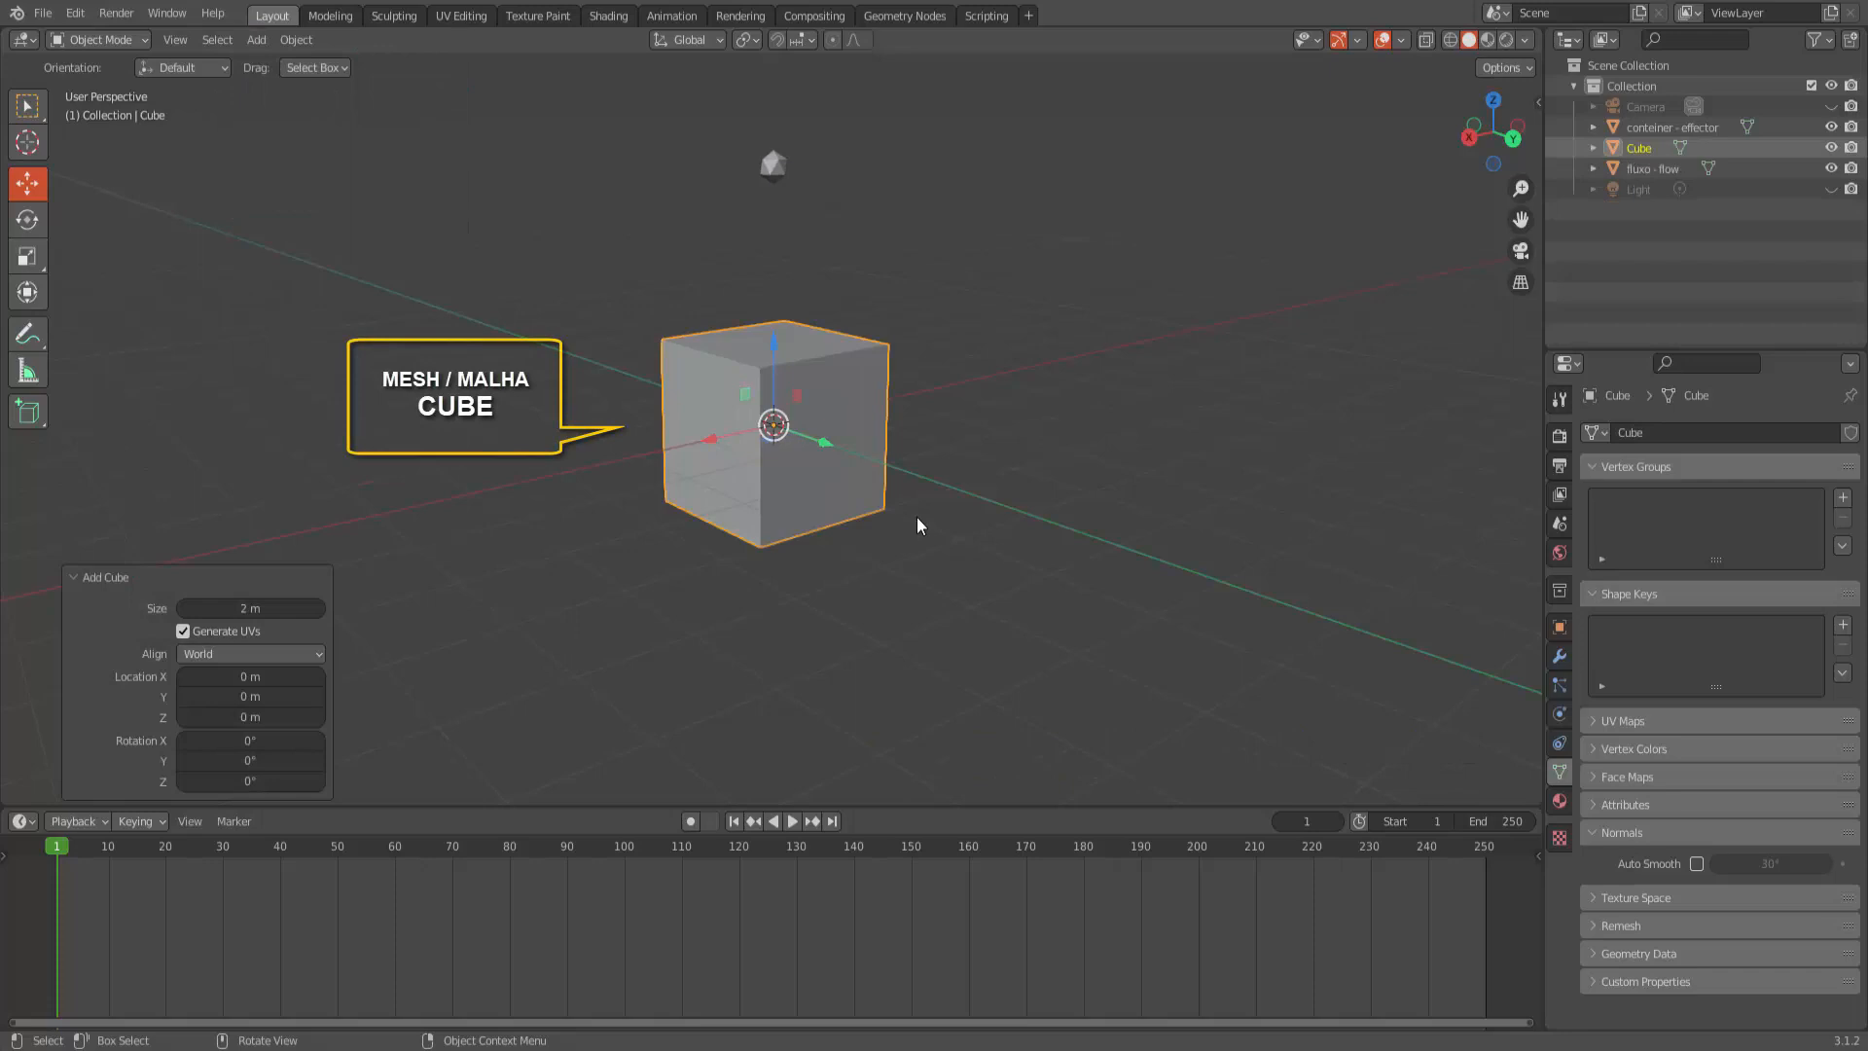
{"action": "key", "text": "s"}
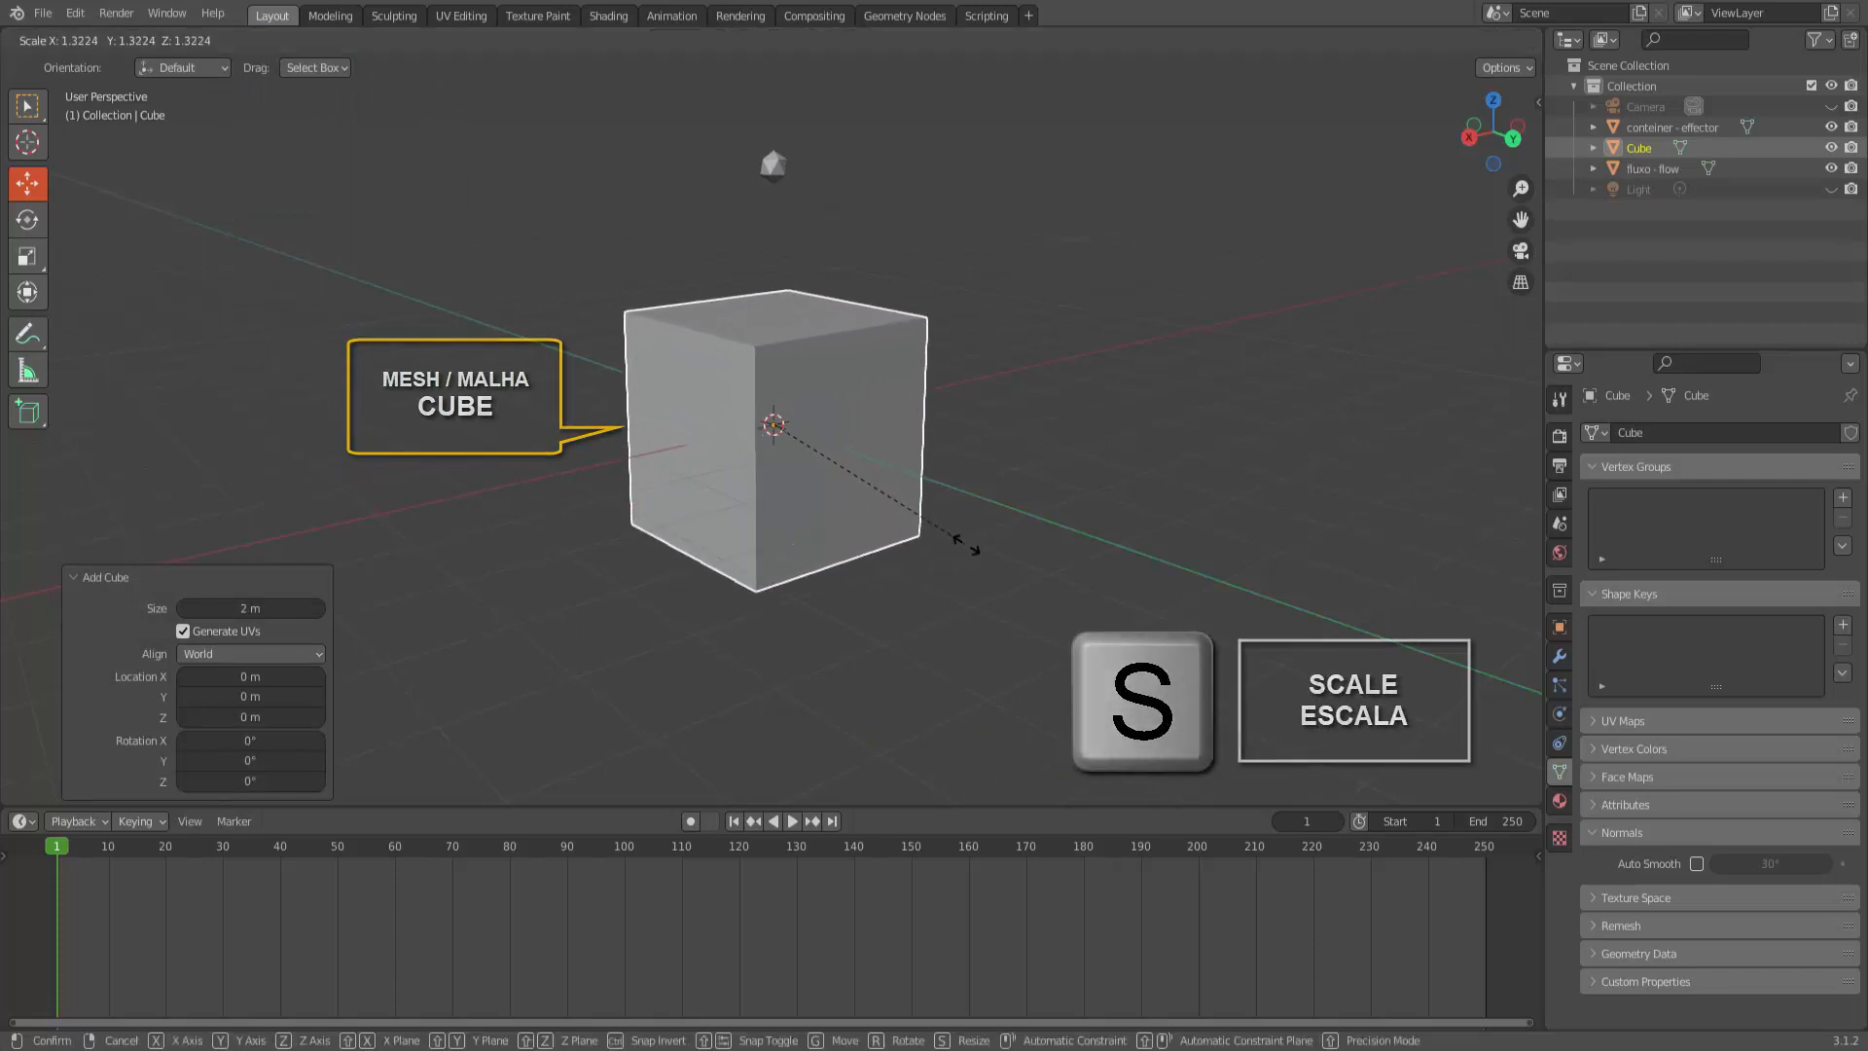
{"action": "left_click", "coordinate": [983, 564]}
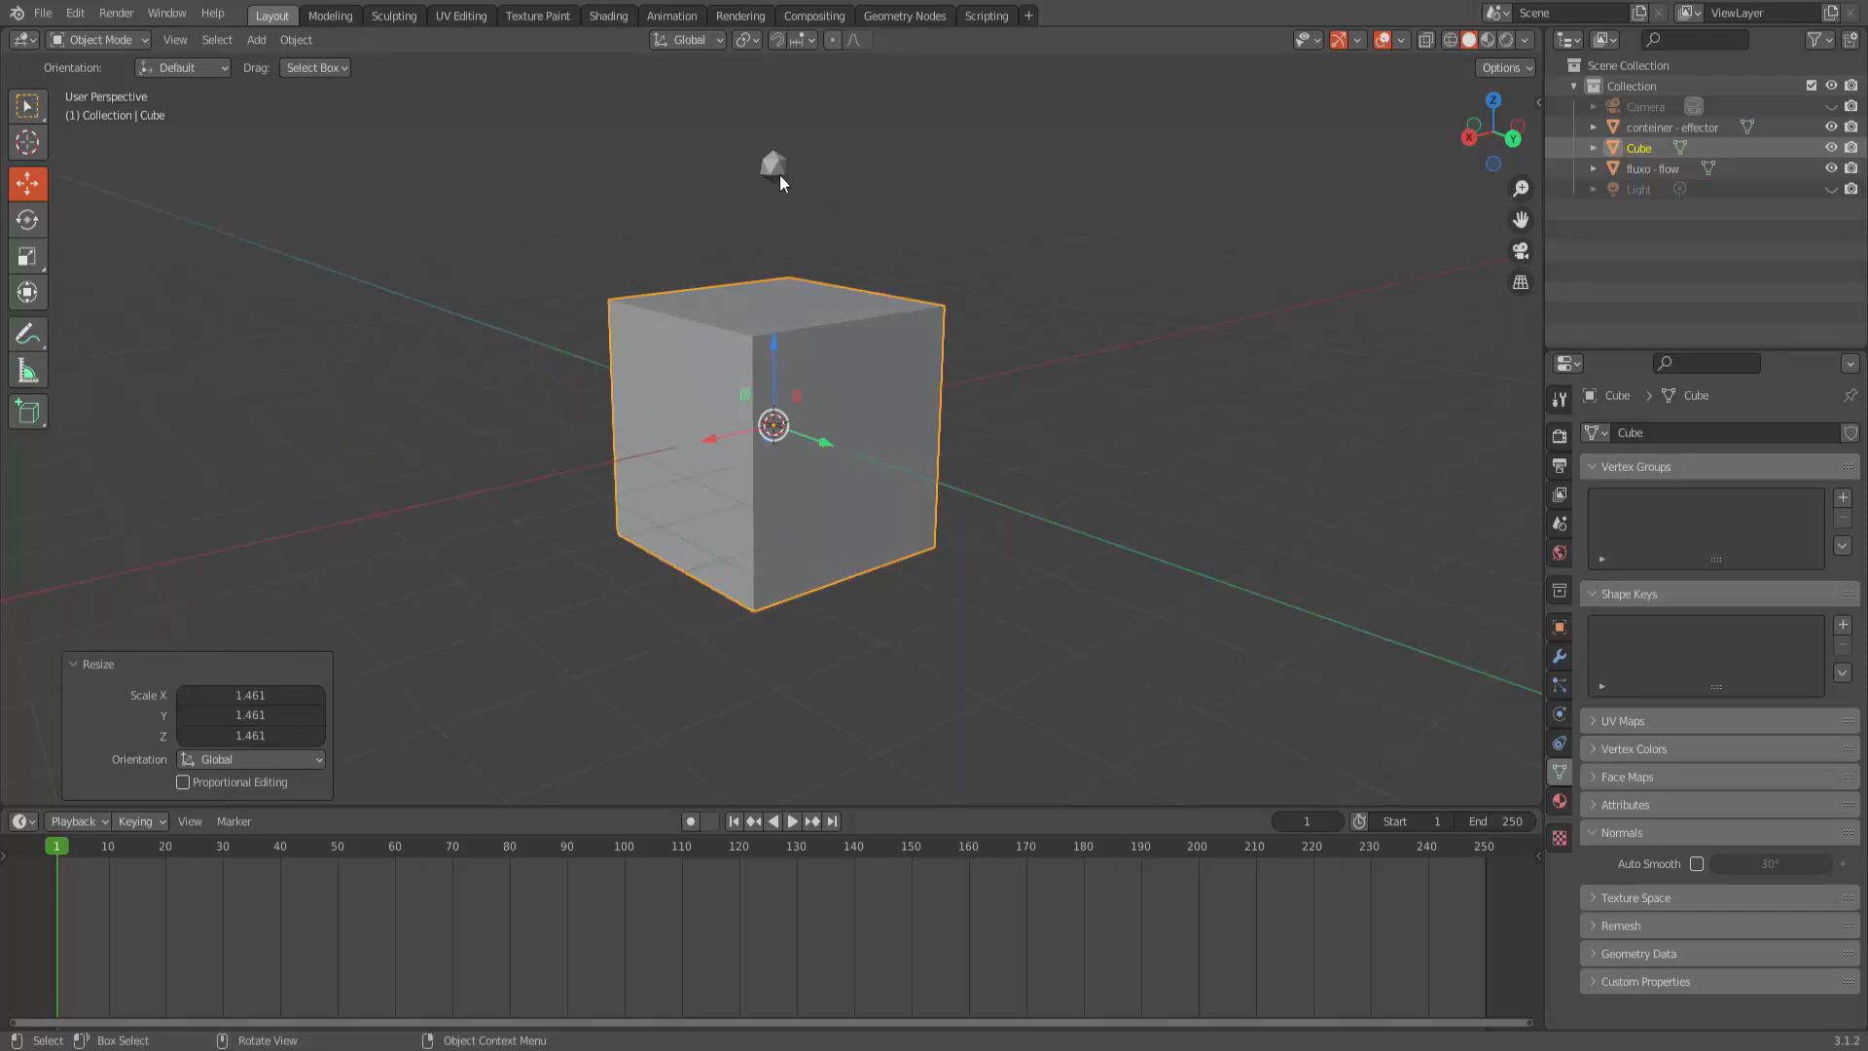
Step: In Edit Mode with face selection, raise the cube's top face about 2.09 m along Z so the box encloses the icosphere
{"action": "left_click", "coordinate": [124, 38]}
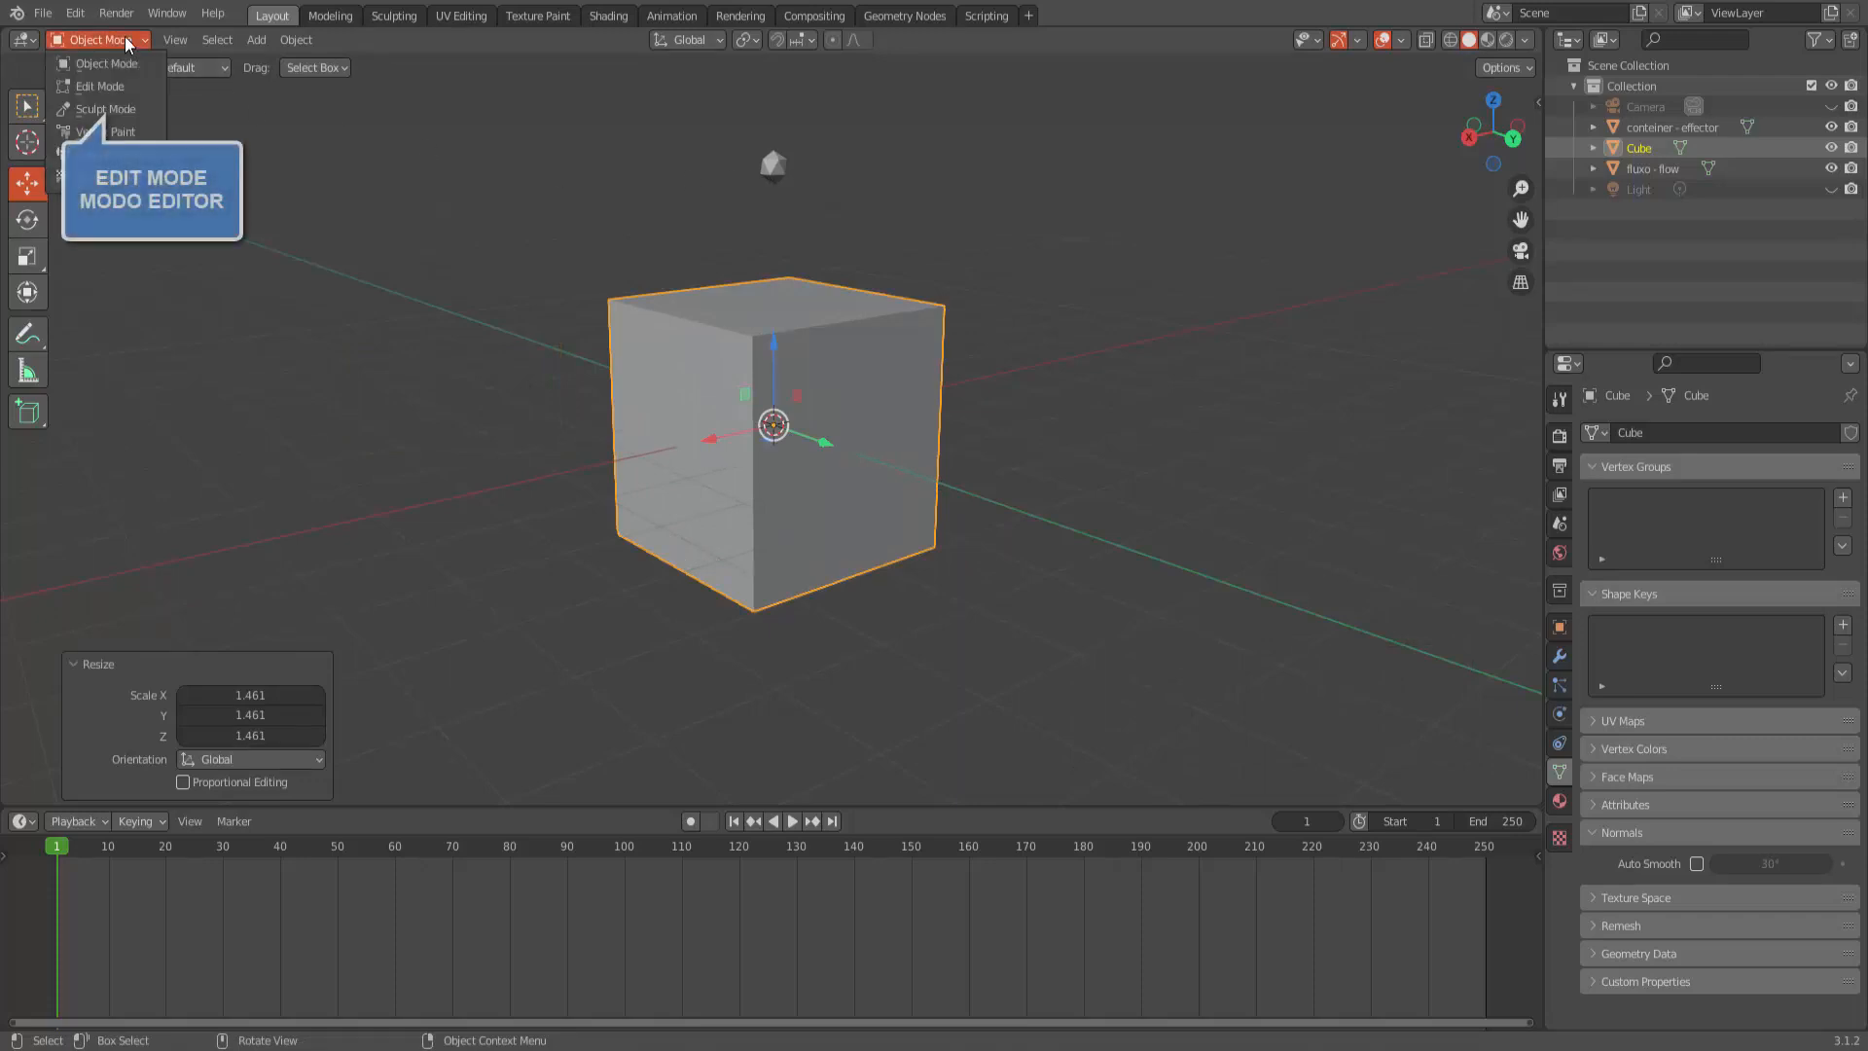
{"action": "left_click", "coordinate": [121, 86]}
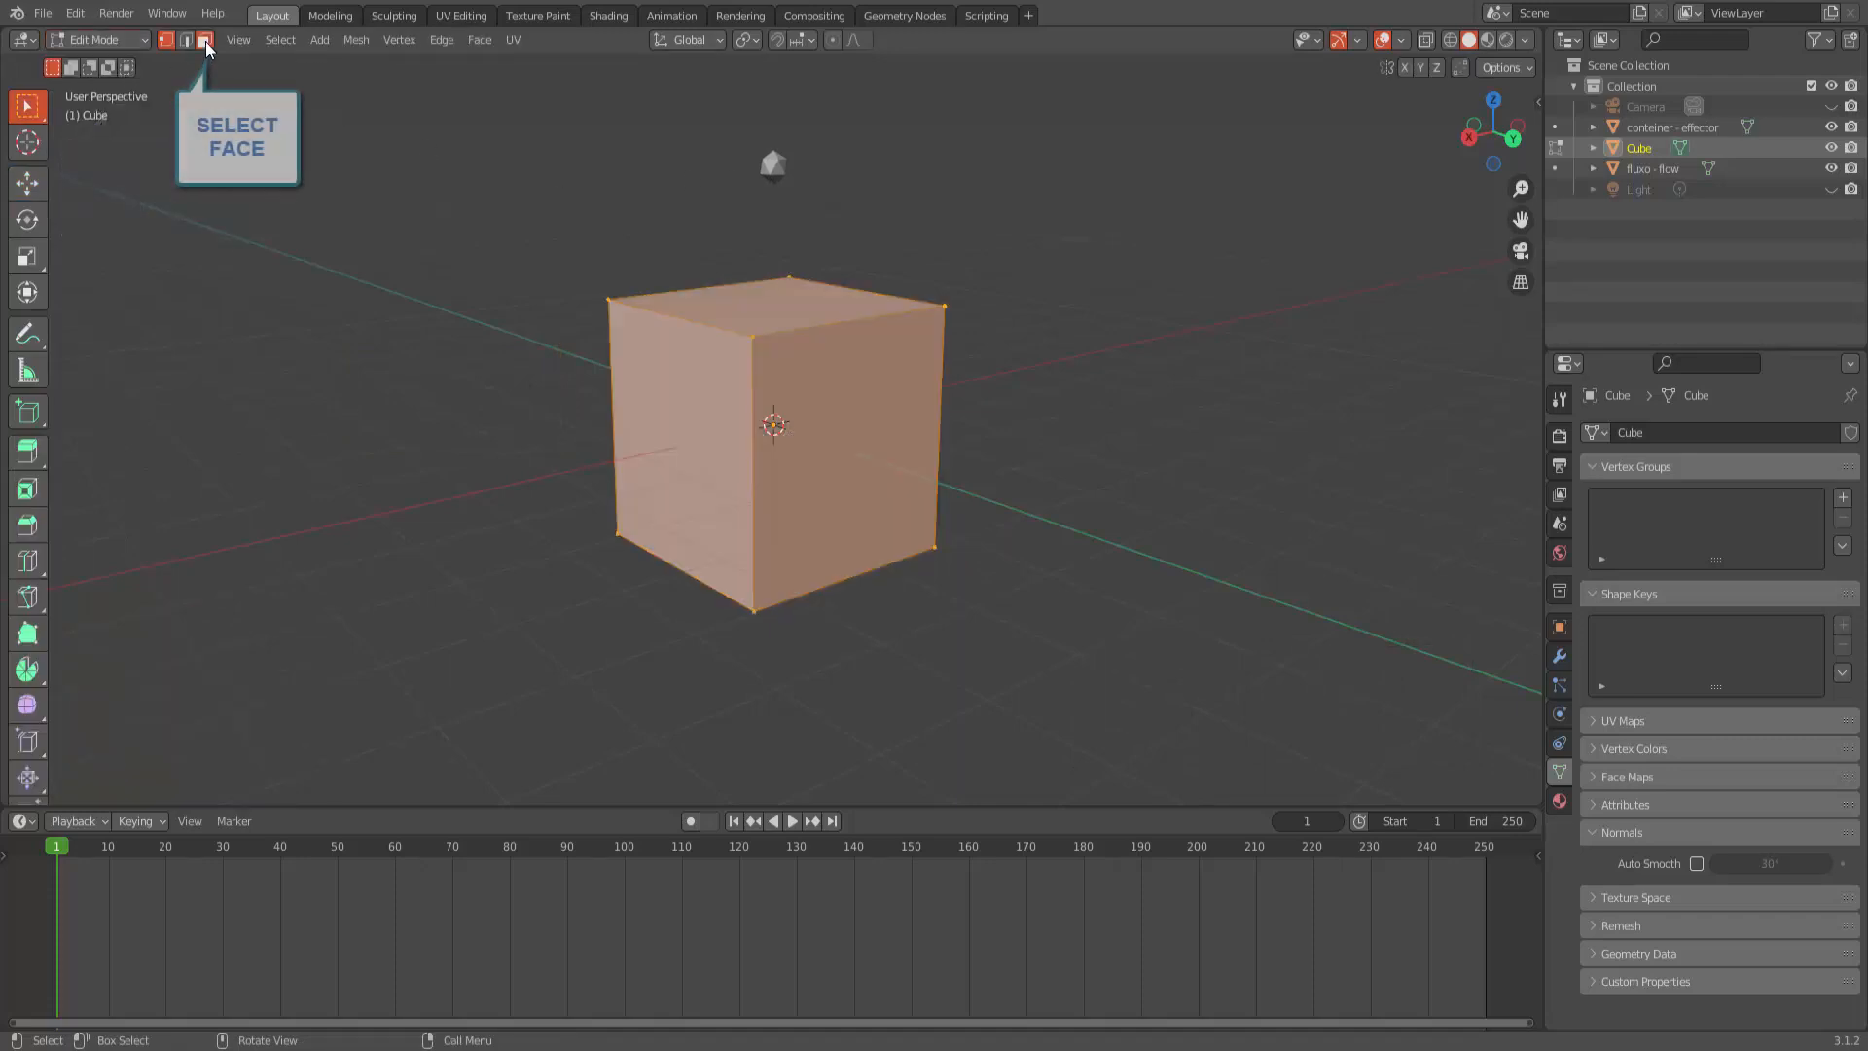
{"action": "left_click", "coordinate": [204, 40]}
{"action": "left_click", "coordinate": [387, 198]}
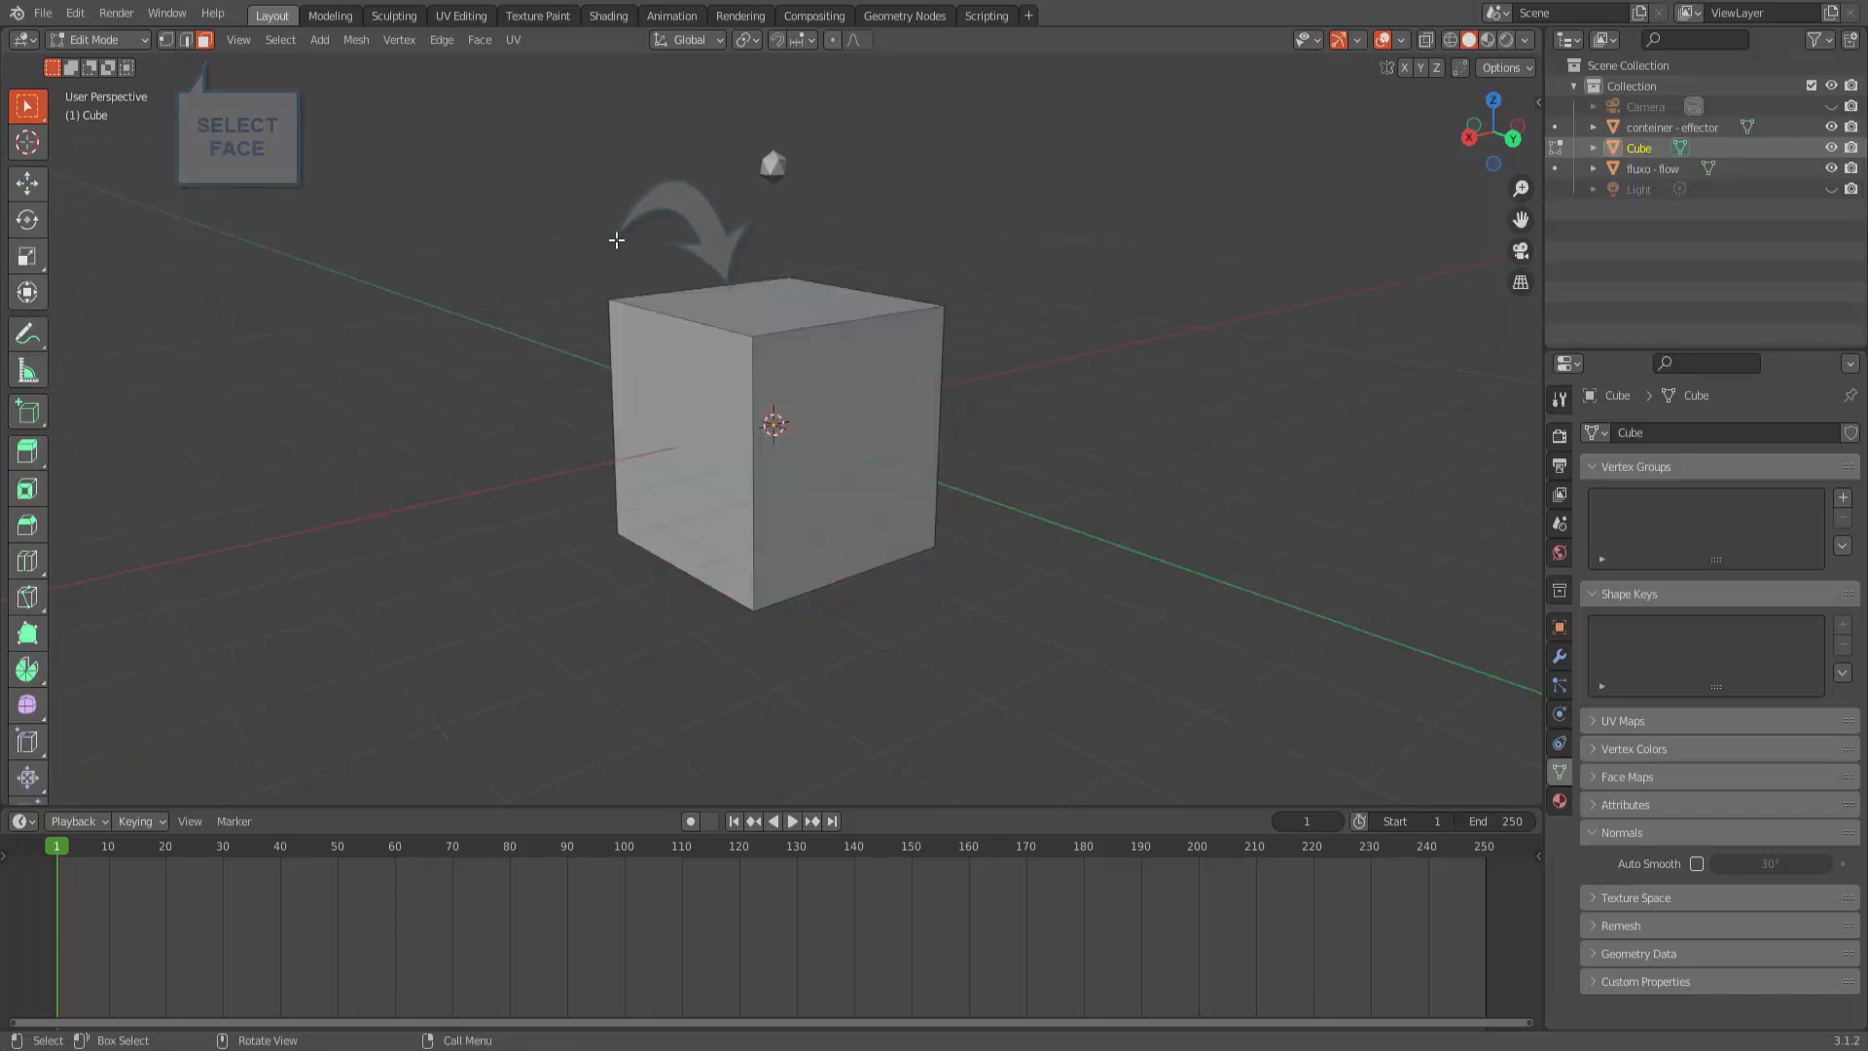
{"action": "left_click", "coordinate": [787, 306]}
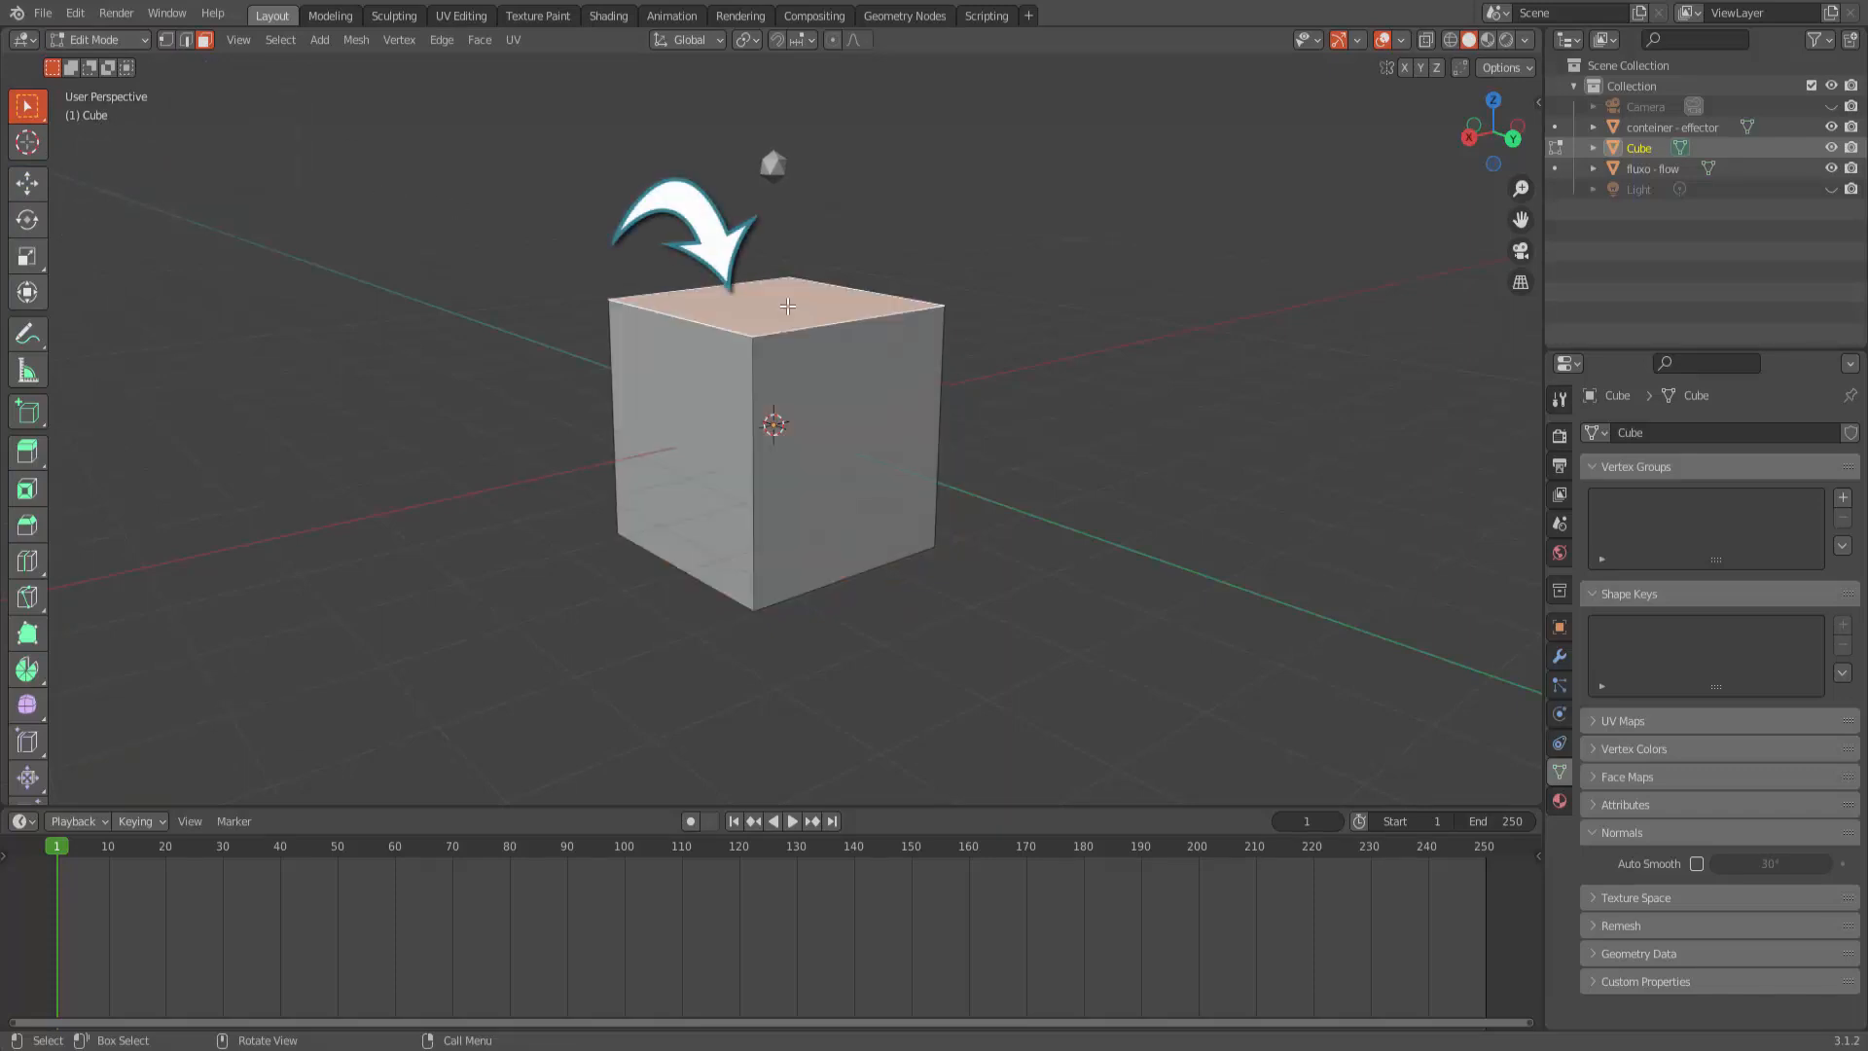
{"action": "left_click", "coordinate": [27, 183]}
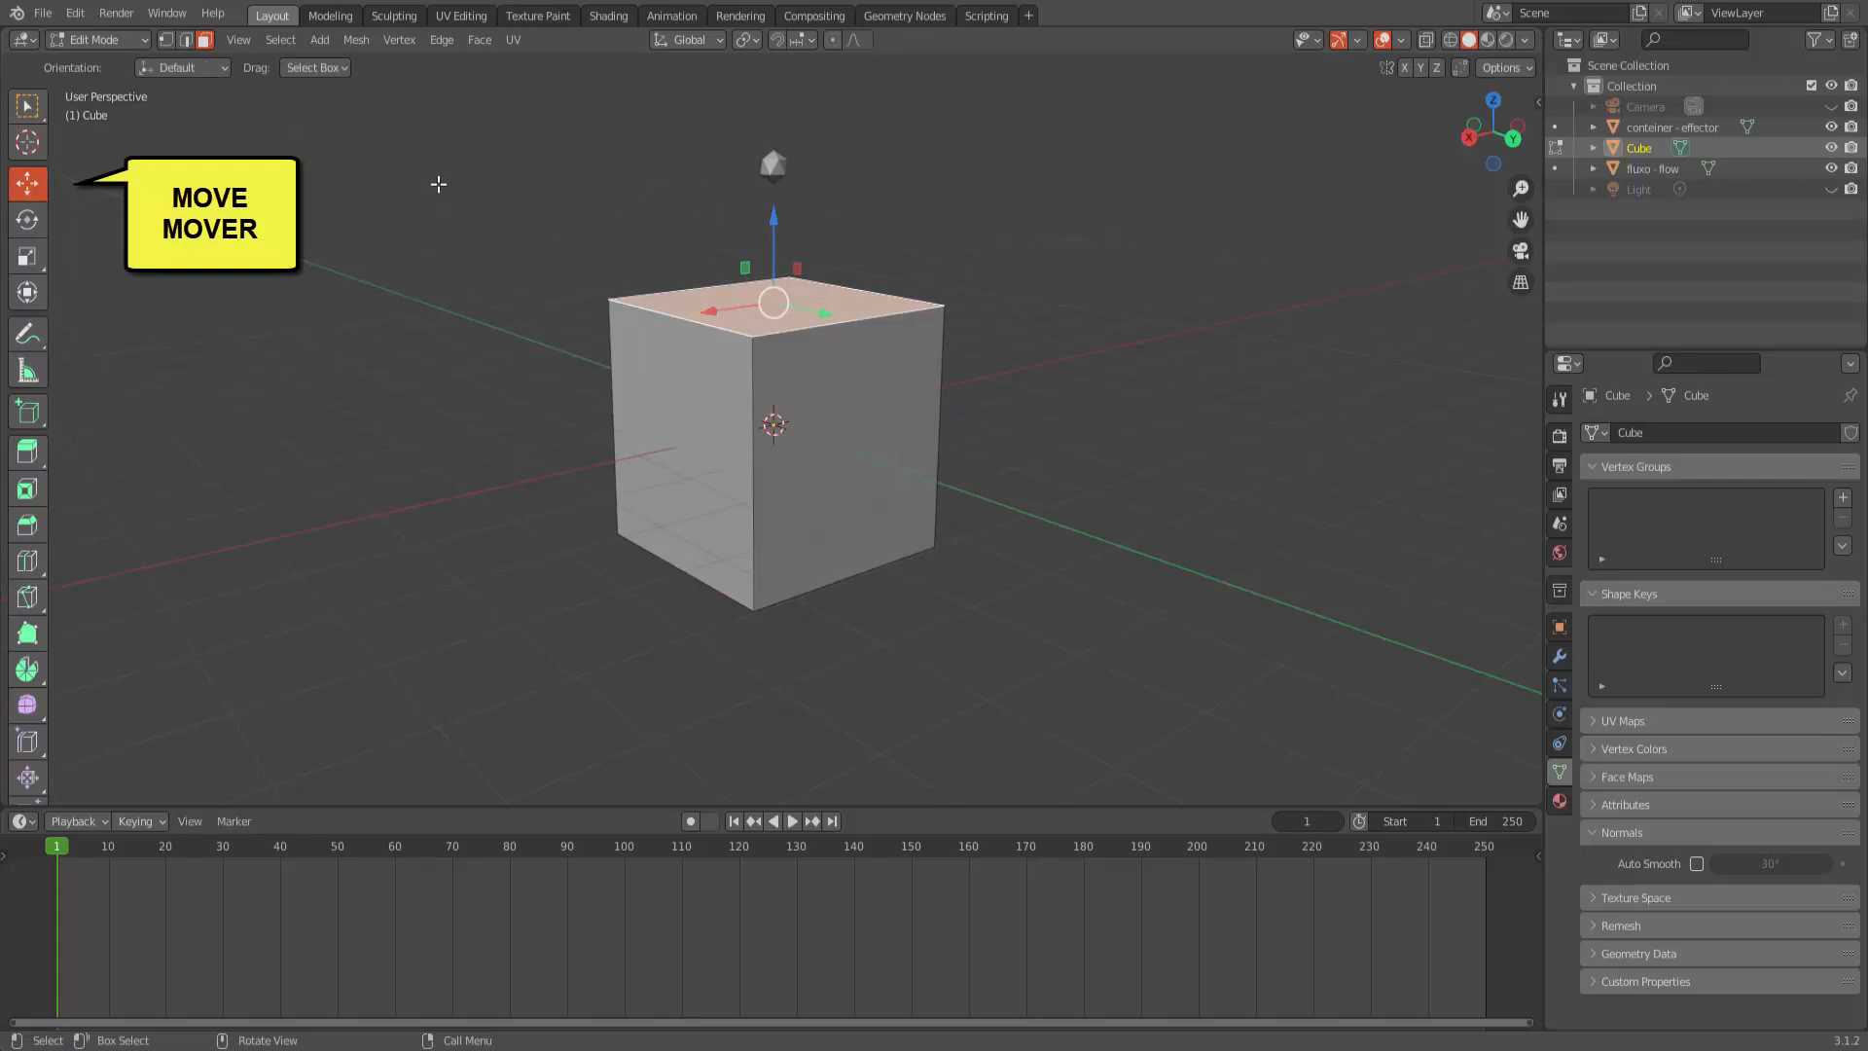
{"action": "left_click_drag", "start_coordinate": [787, 224], "coordinate": [772, 772]}
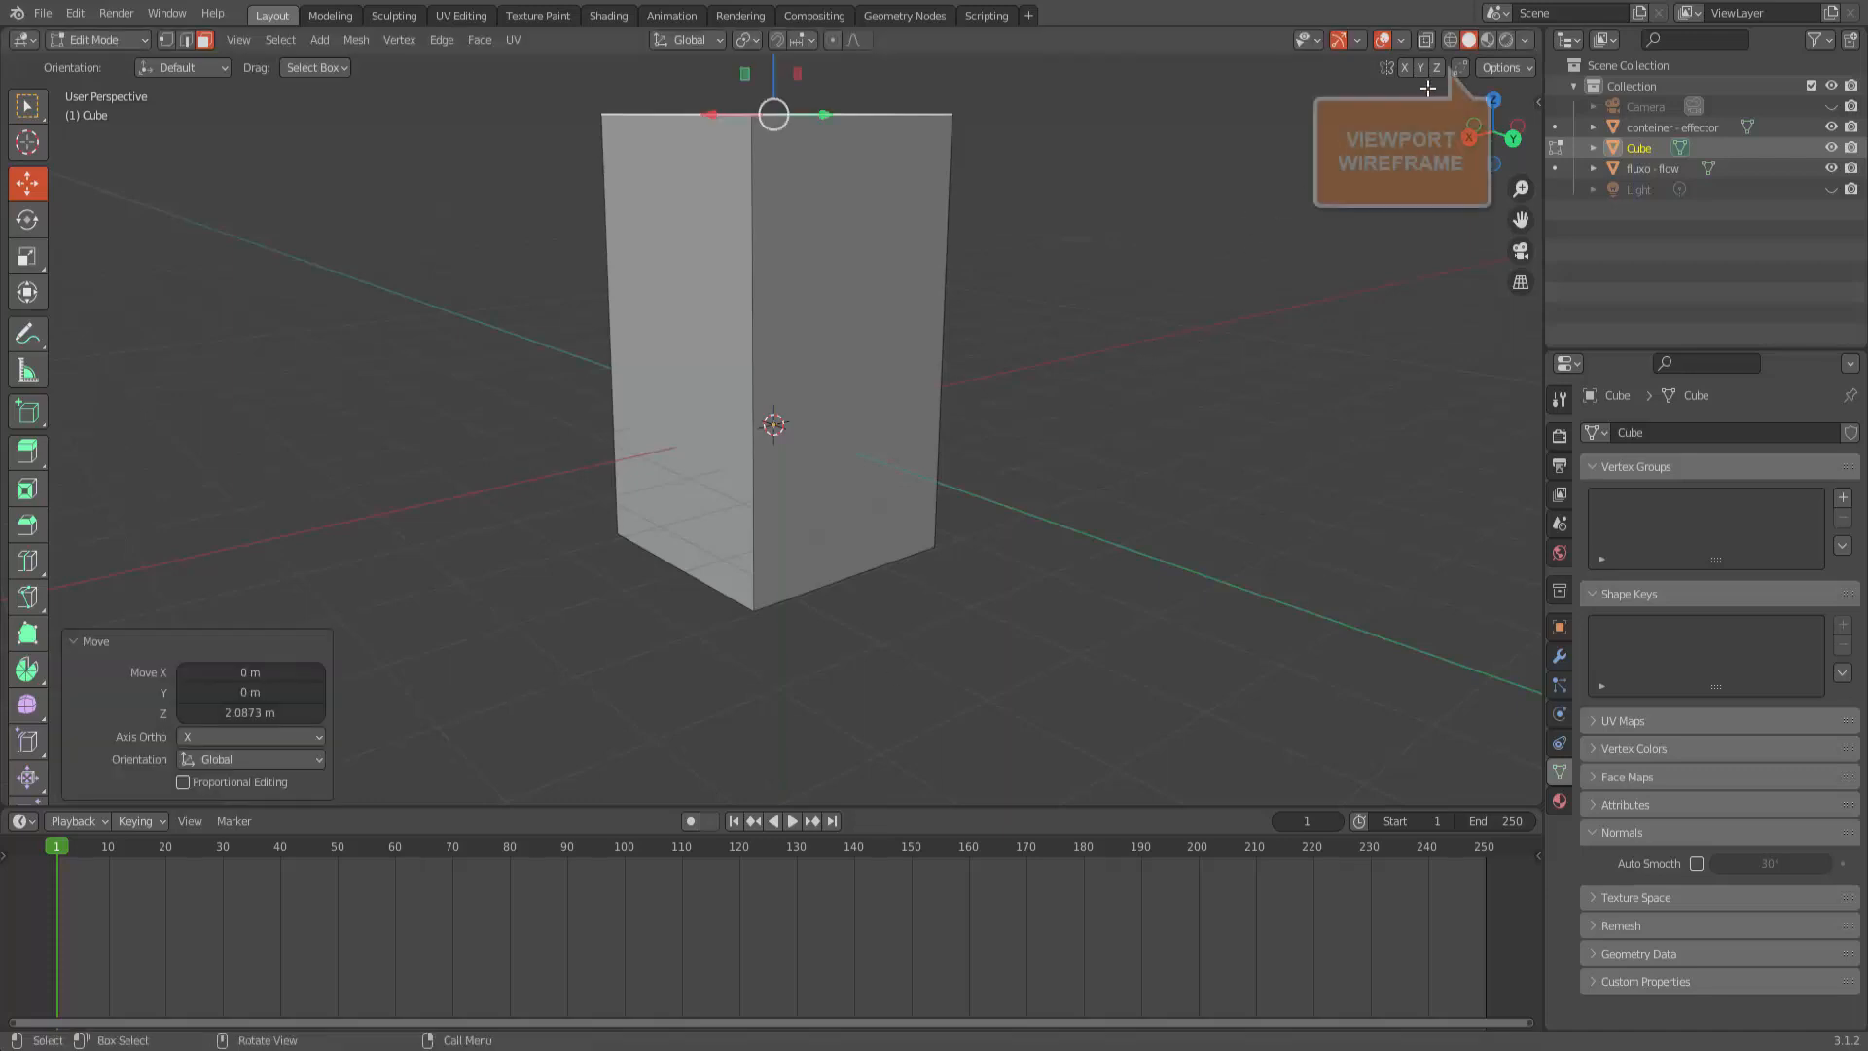
Step: Show the scene in wireframe from the right orthographic view, deselect the top face and return to Object Mode
{"action": "left_click", "coordinate": [1449, 40]}
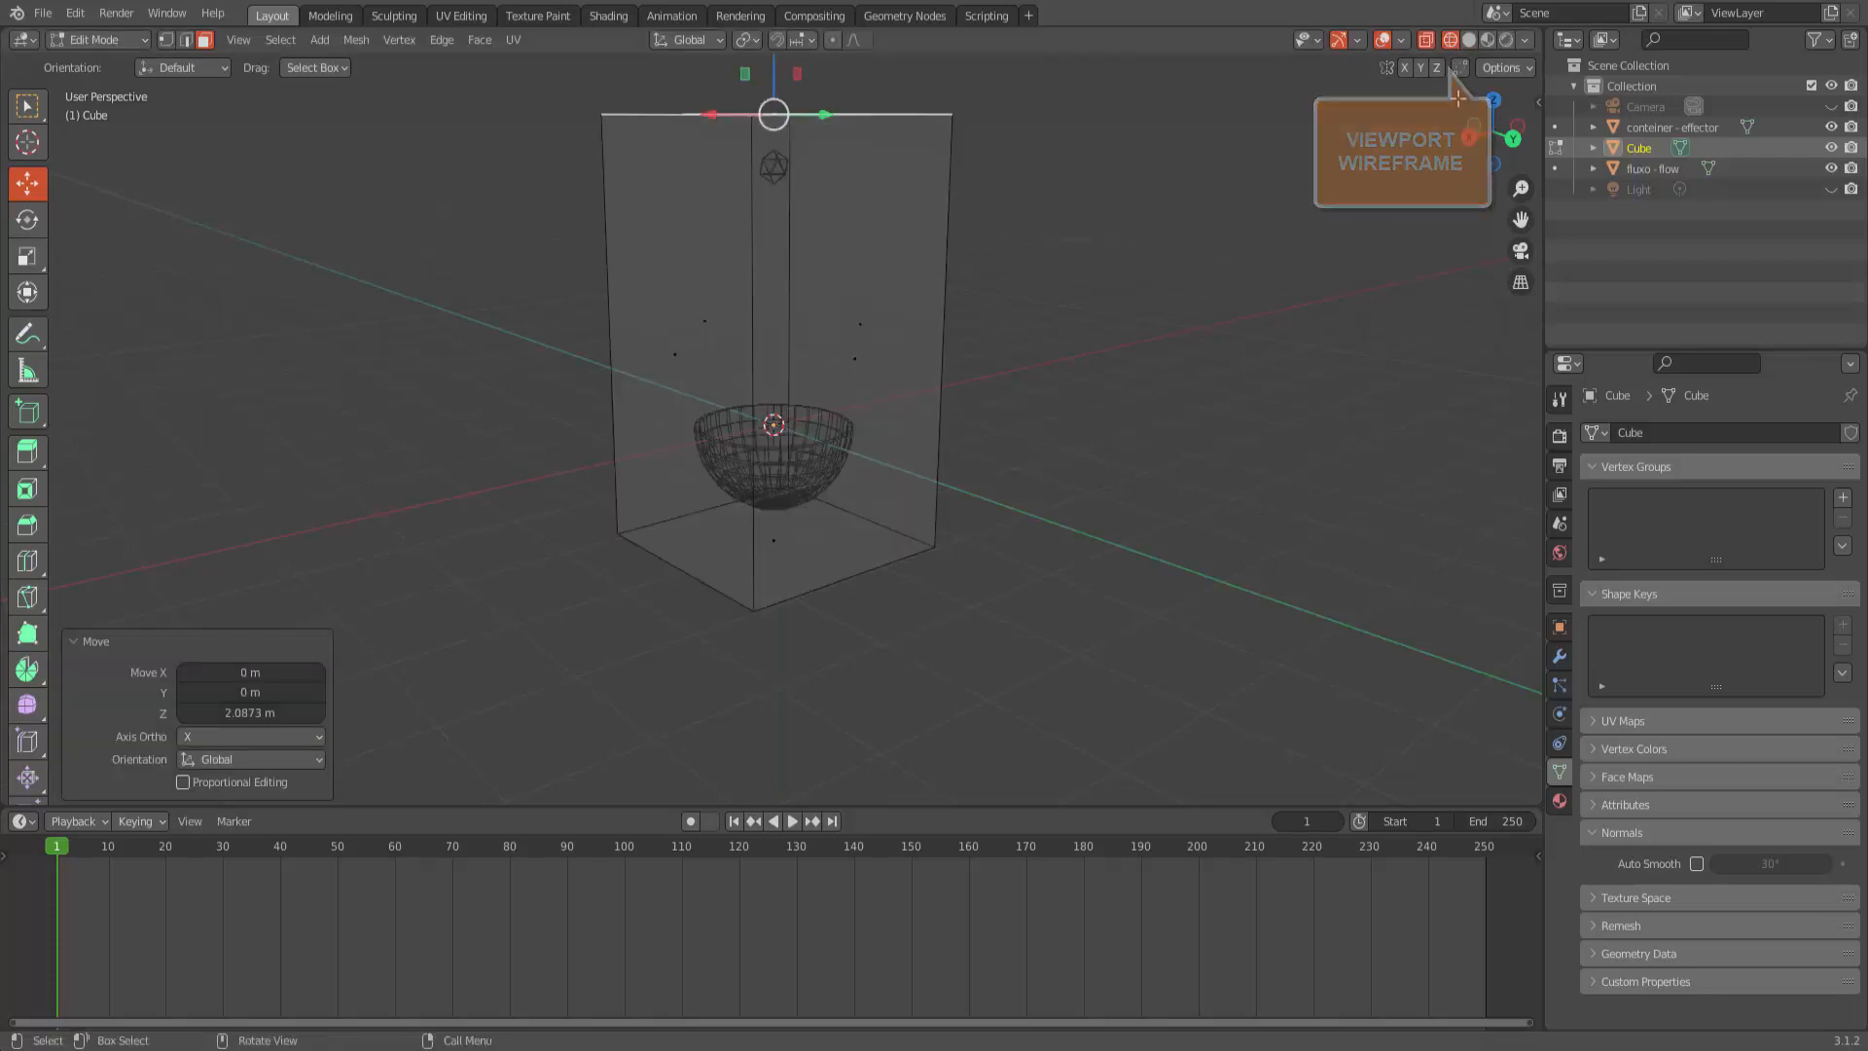
{"action": "left_click", "coordinate": [1468, 138]}
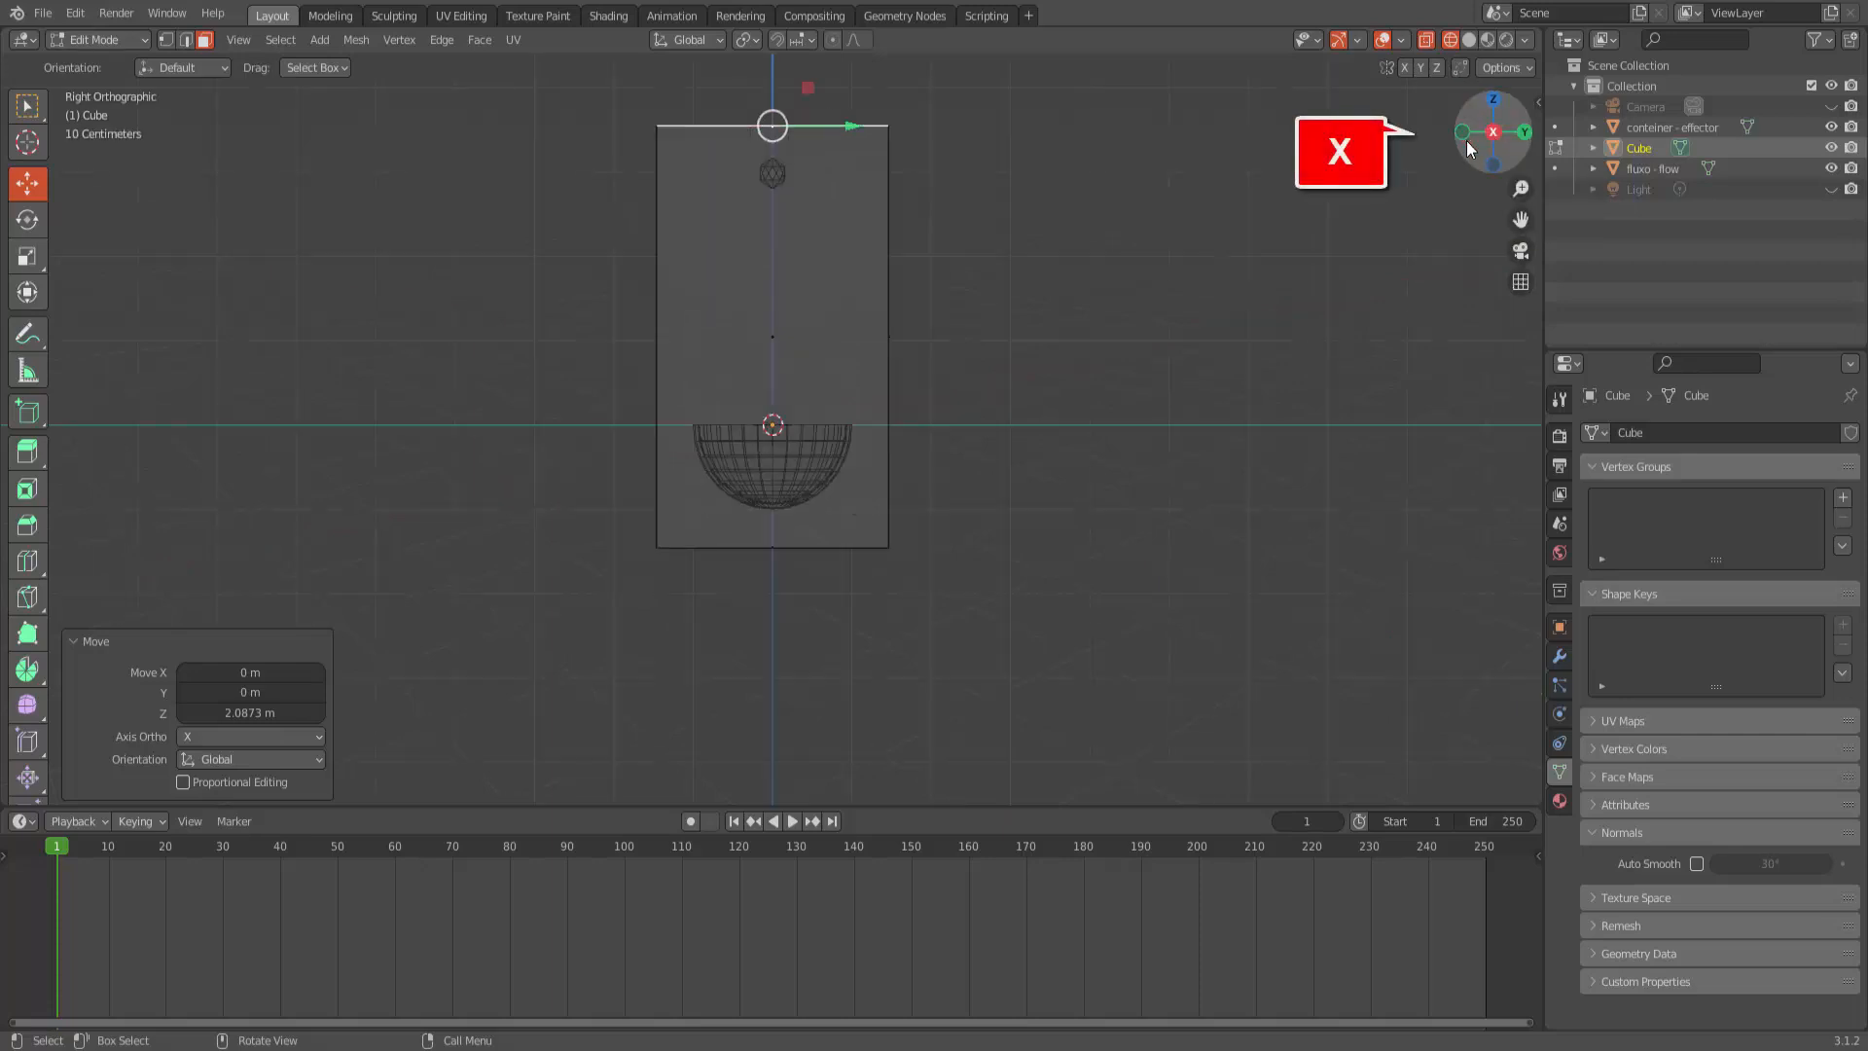
{"action": "left_click", "coordinate": [1199, 319]}
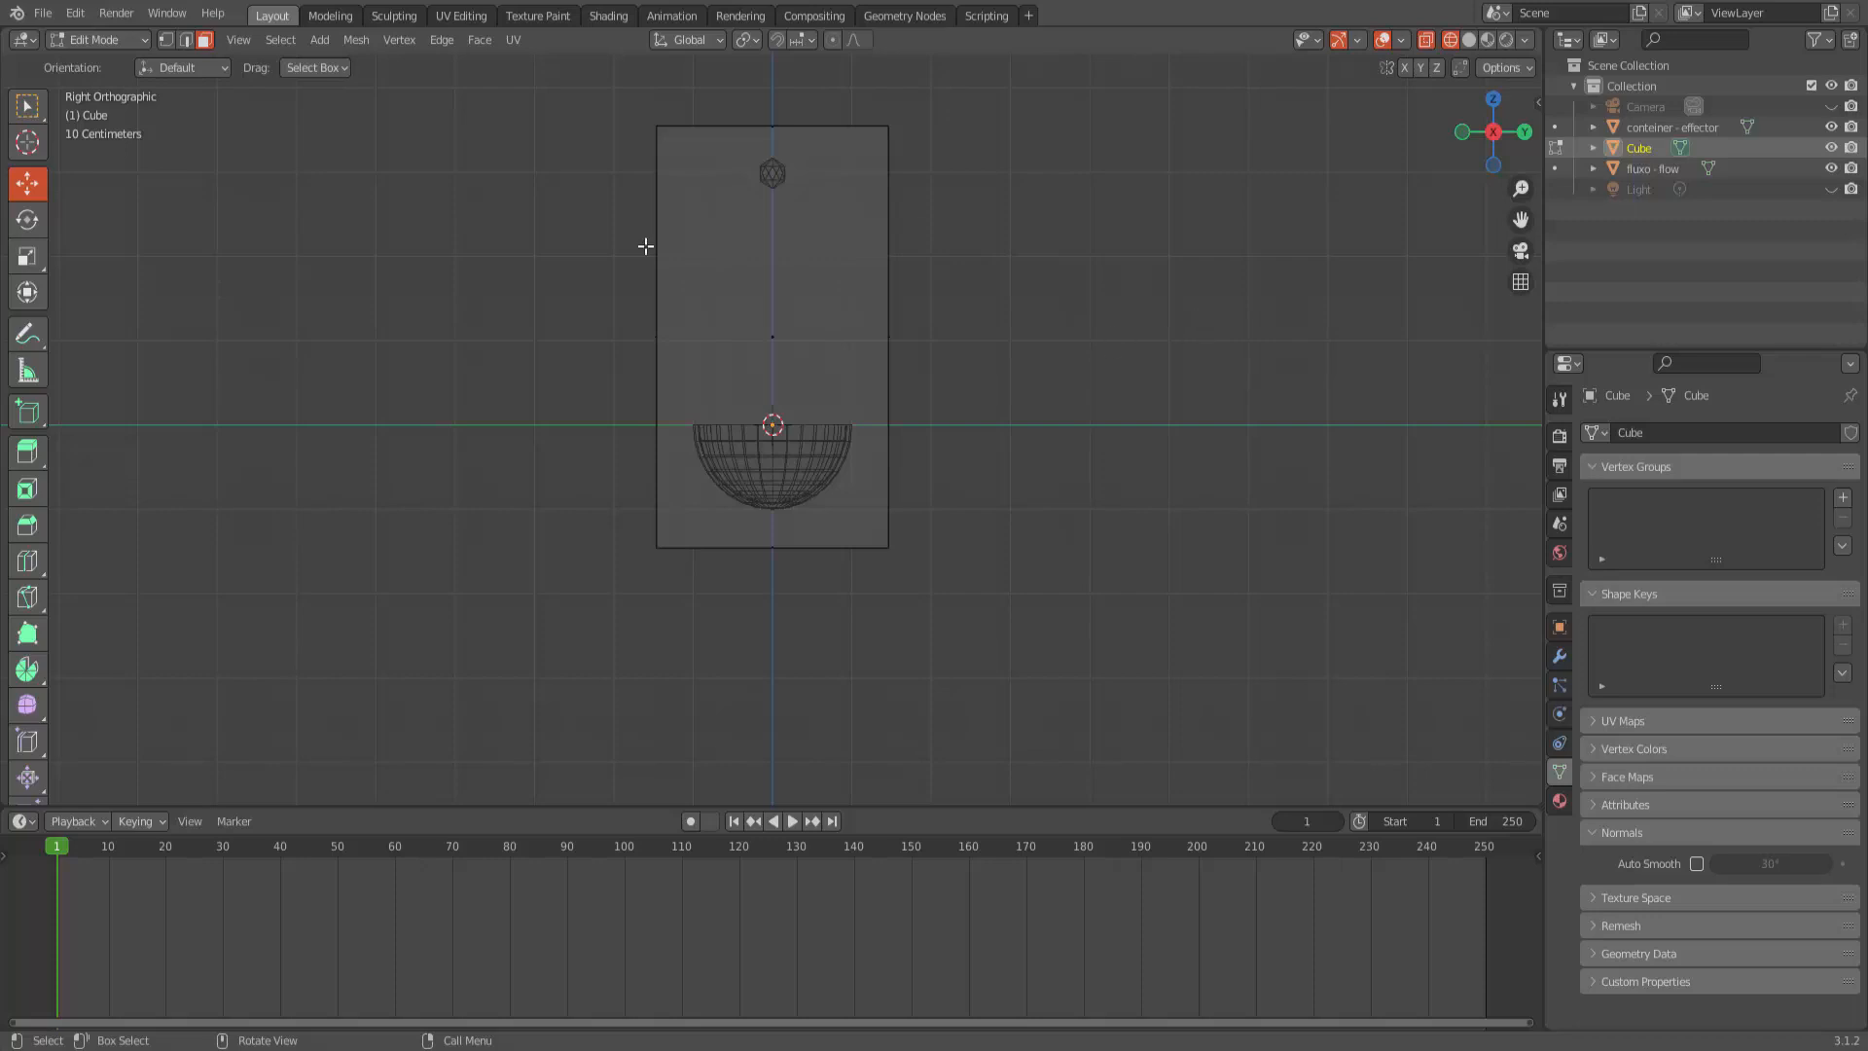
{"action": "left_click", "coordinate": [107, 41]}
{"action": "left_click", "coordinate": [105, 62]}
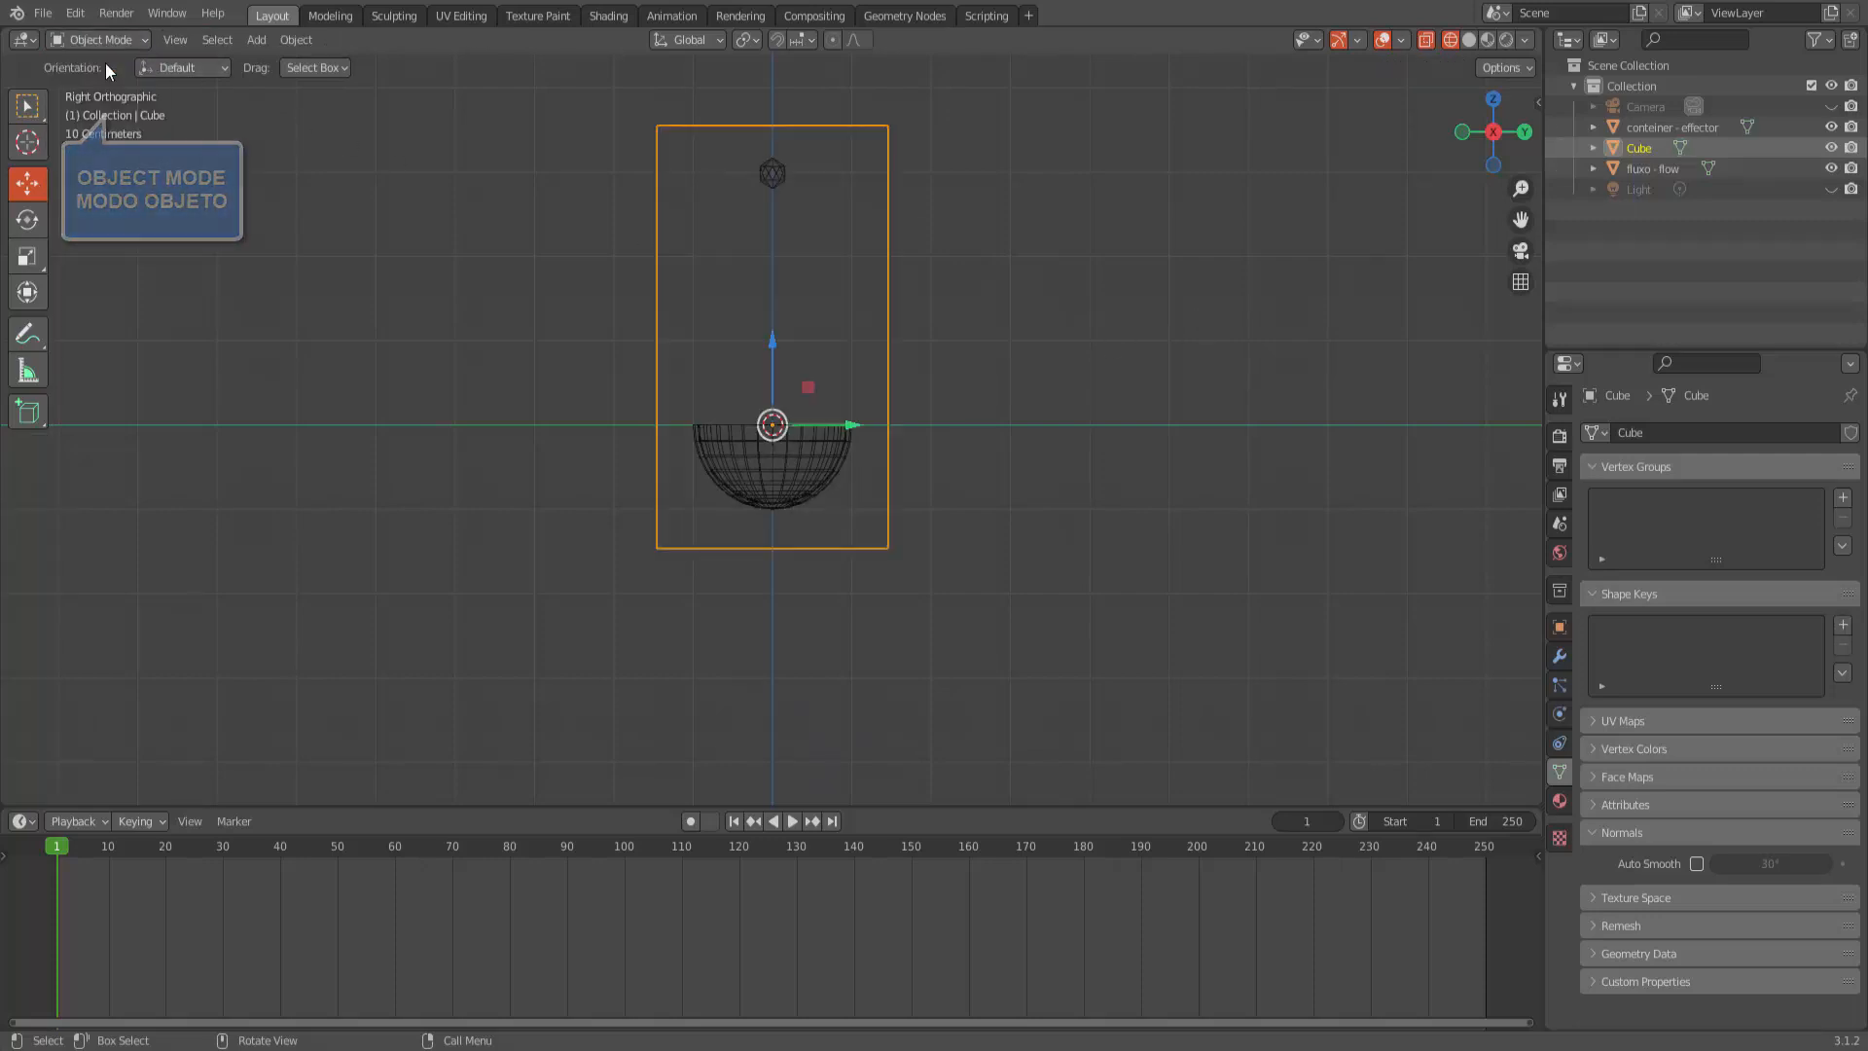
Step: Give the bowl Fluid physics of type Effector and set its surface thickness to 0.05
{"action": "left_click", "coordinate": [804, 451]}
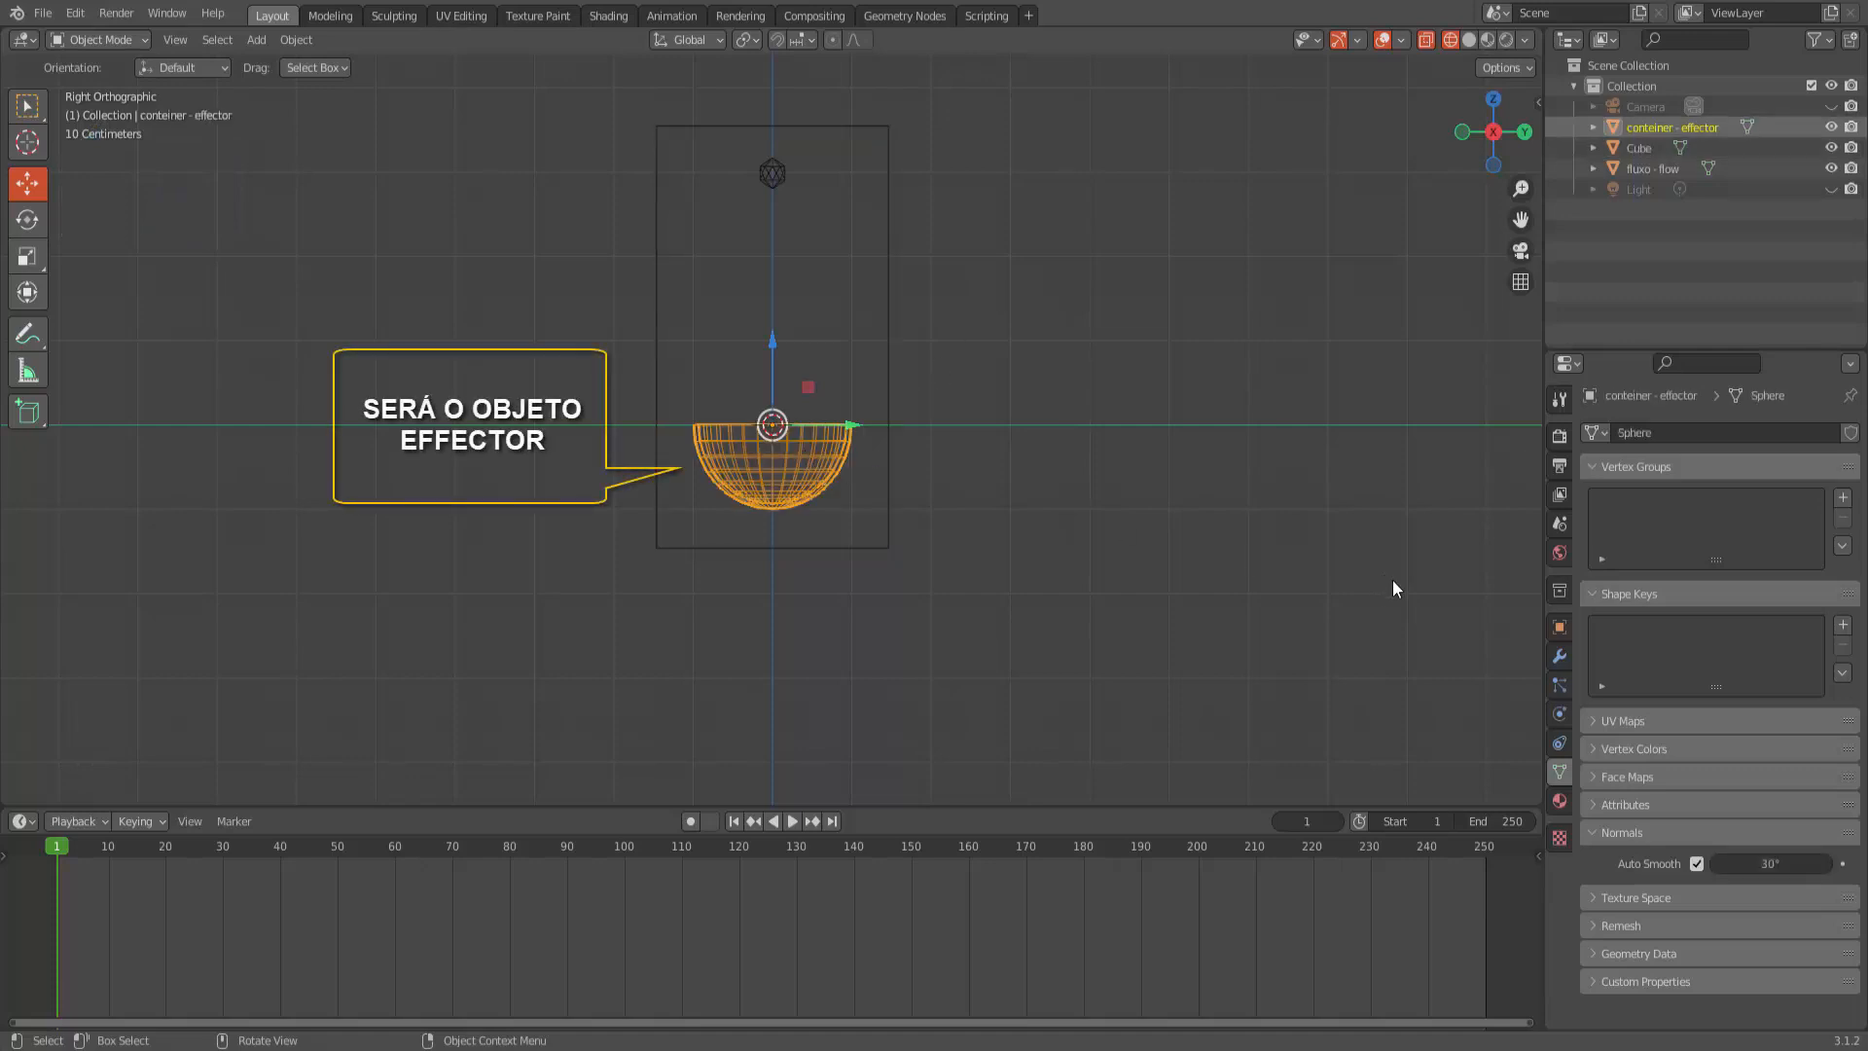
{"action": "left_click", "coordinate": [1559, 713]}
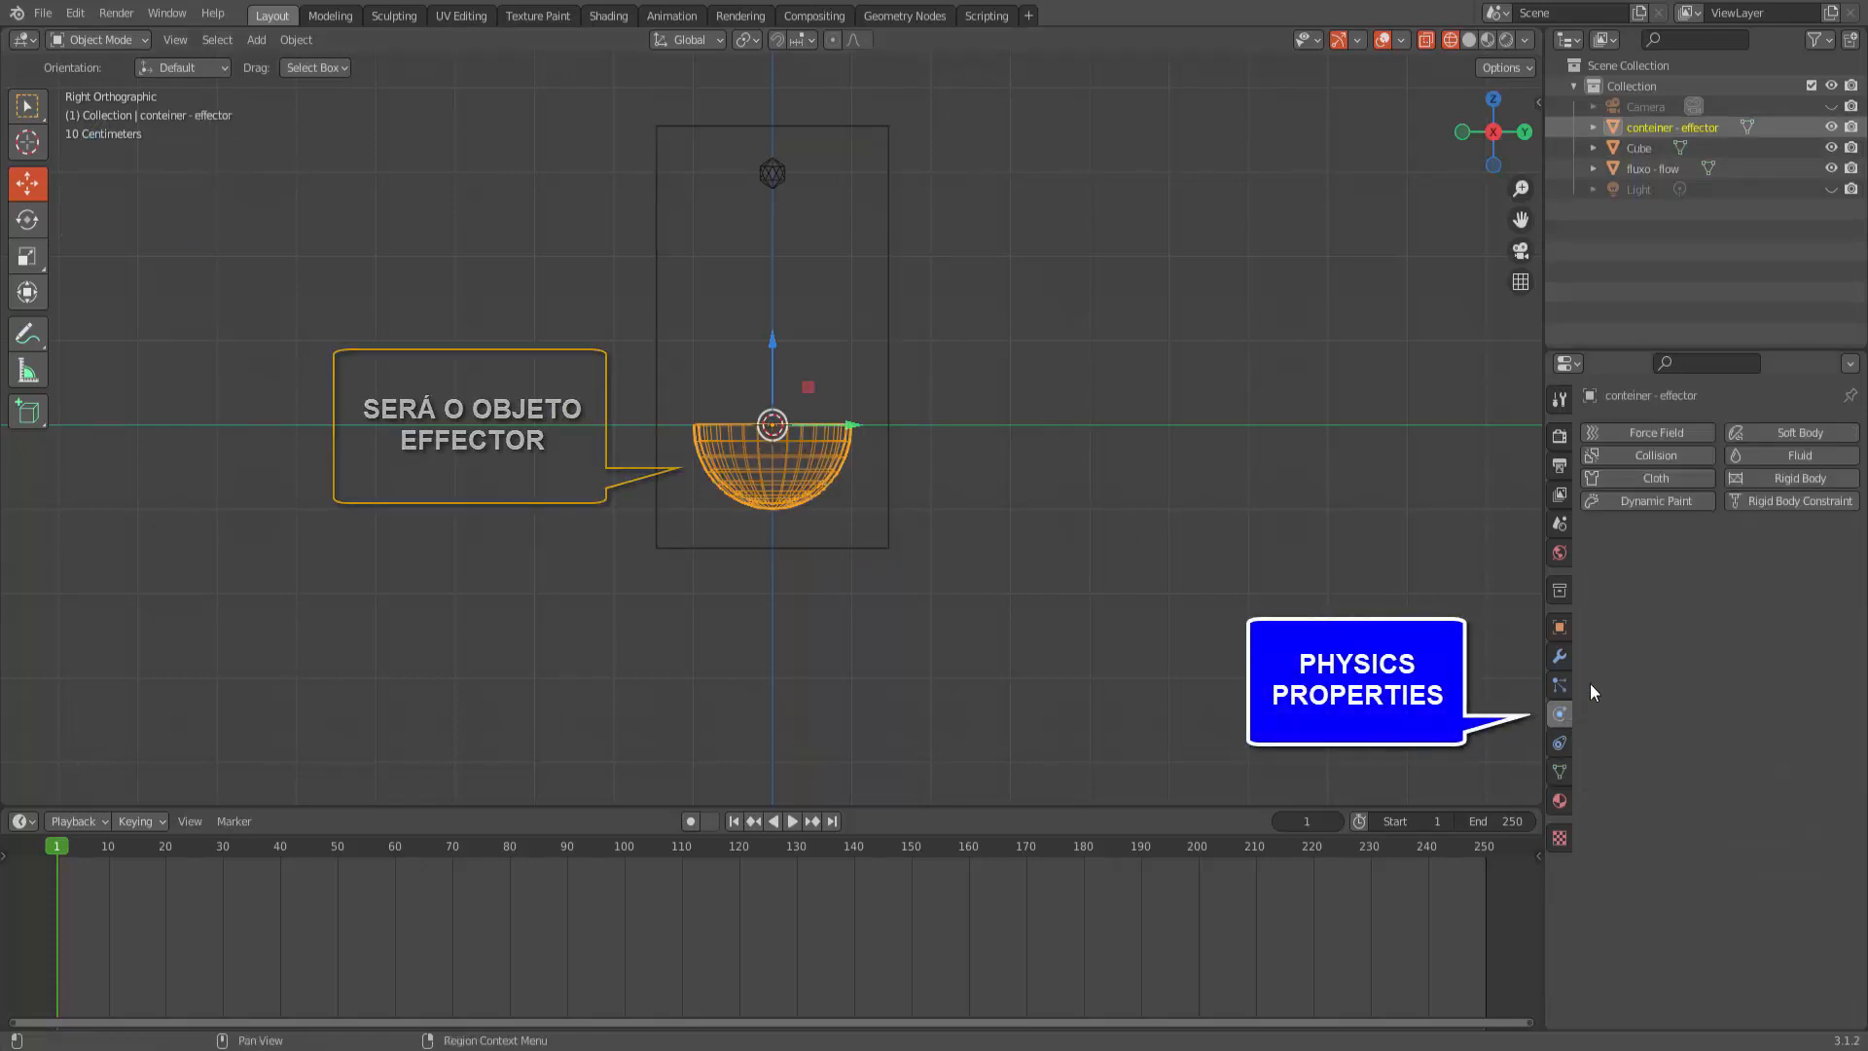
{"action": "left_click", "coordinate": [1784, 455]}
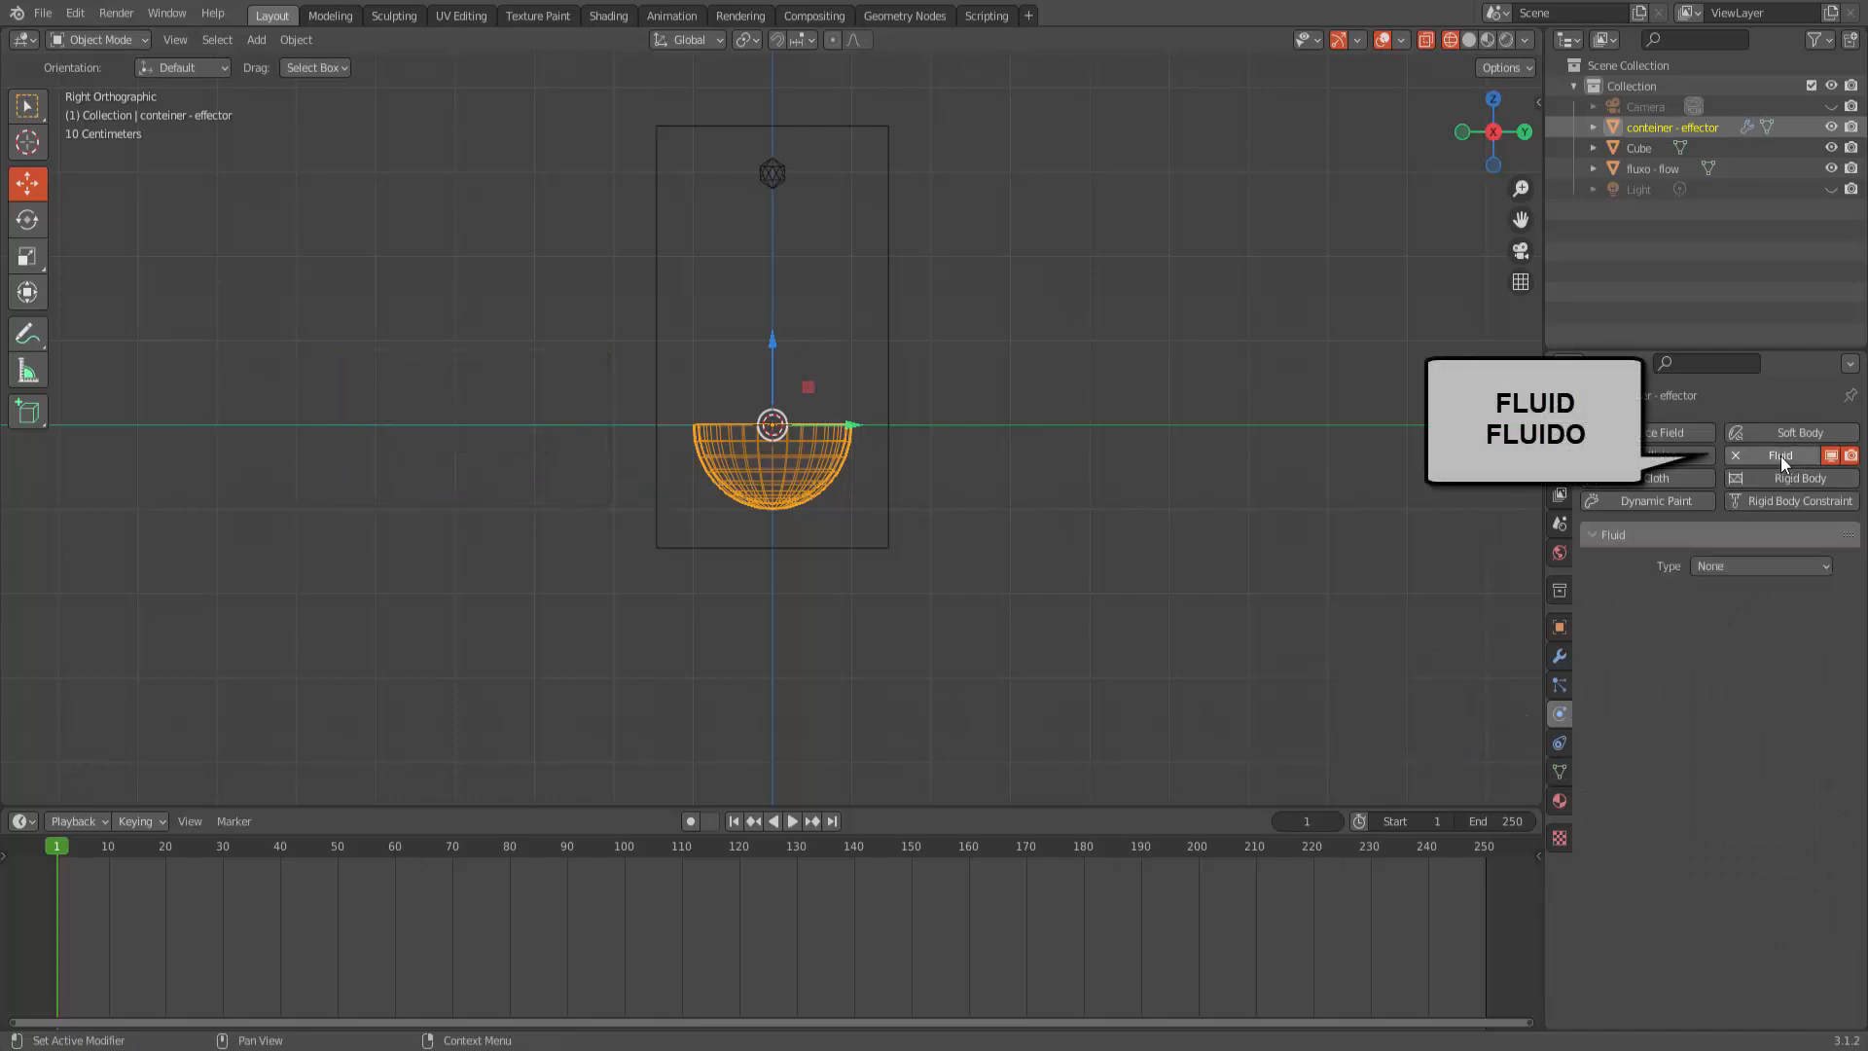
{"action": "left_click", "coordinate": [1749, 567]}
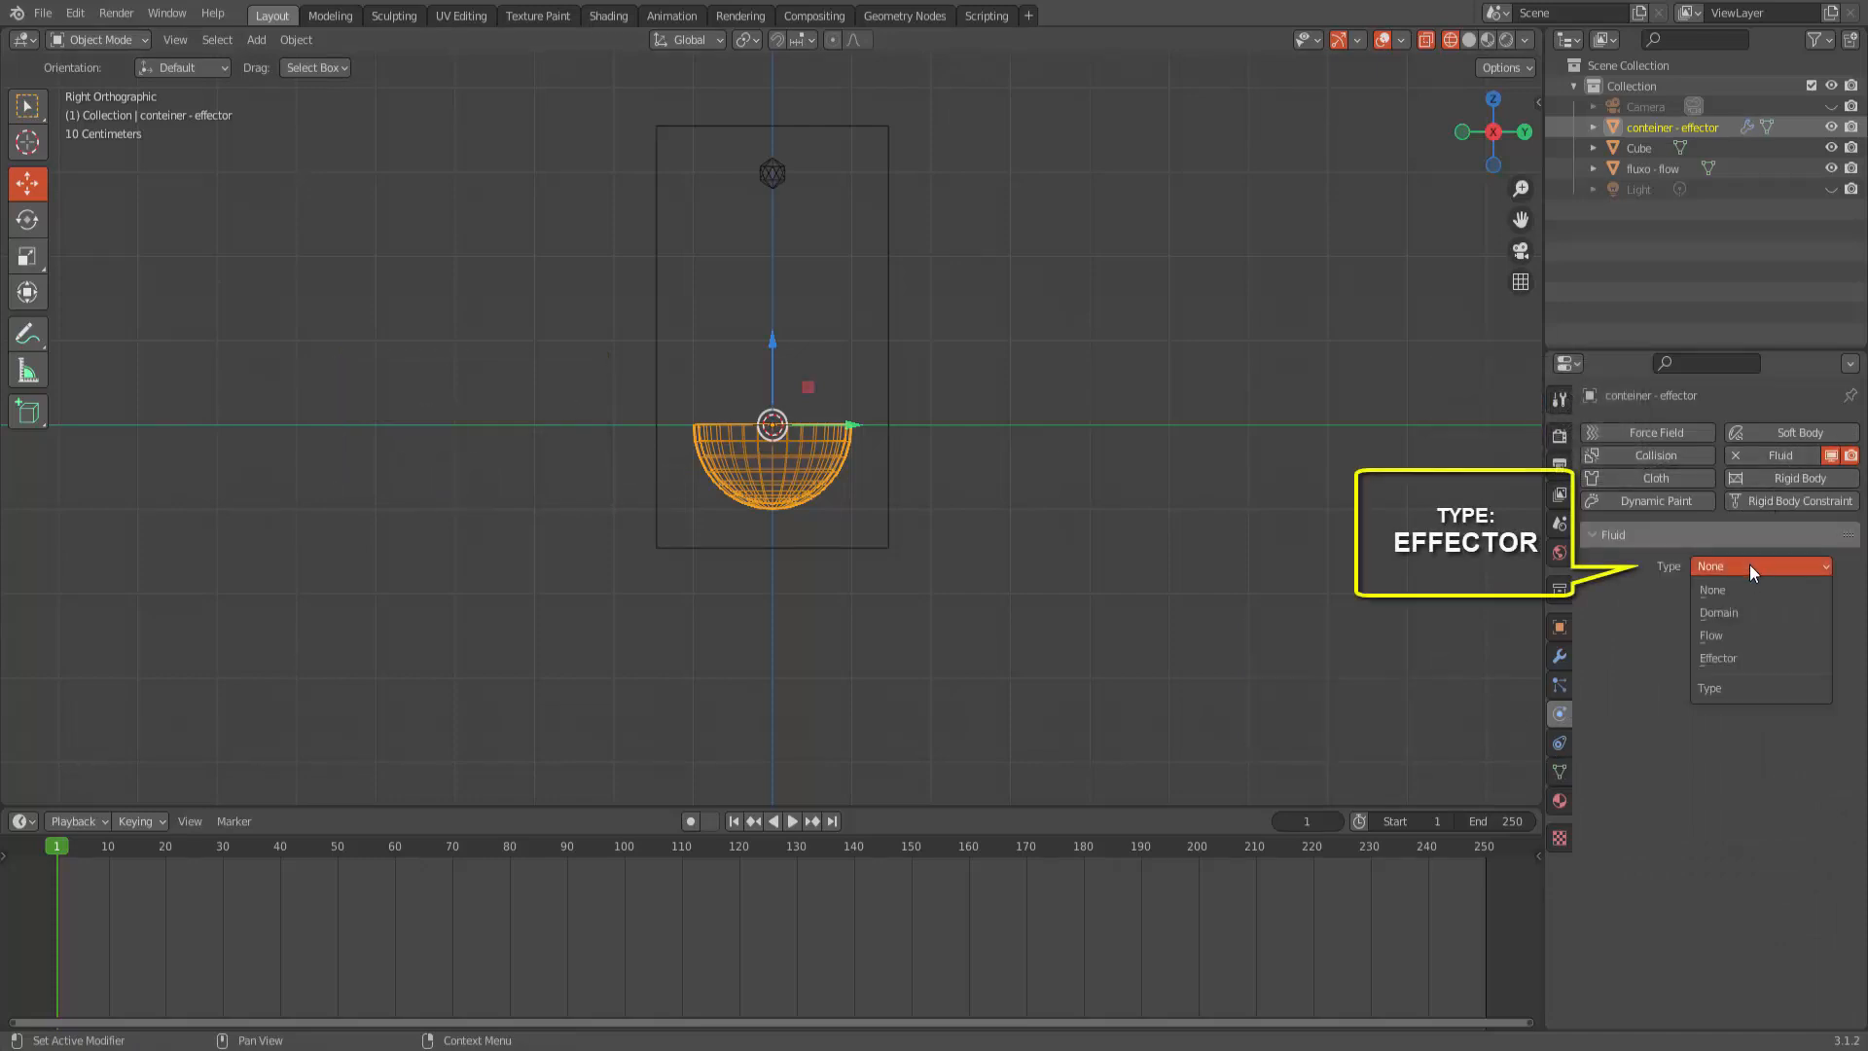
{"action": "left_click", "coordinate": [1729, 657]}
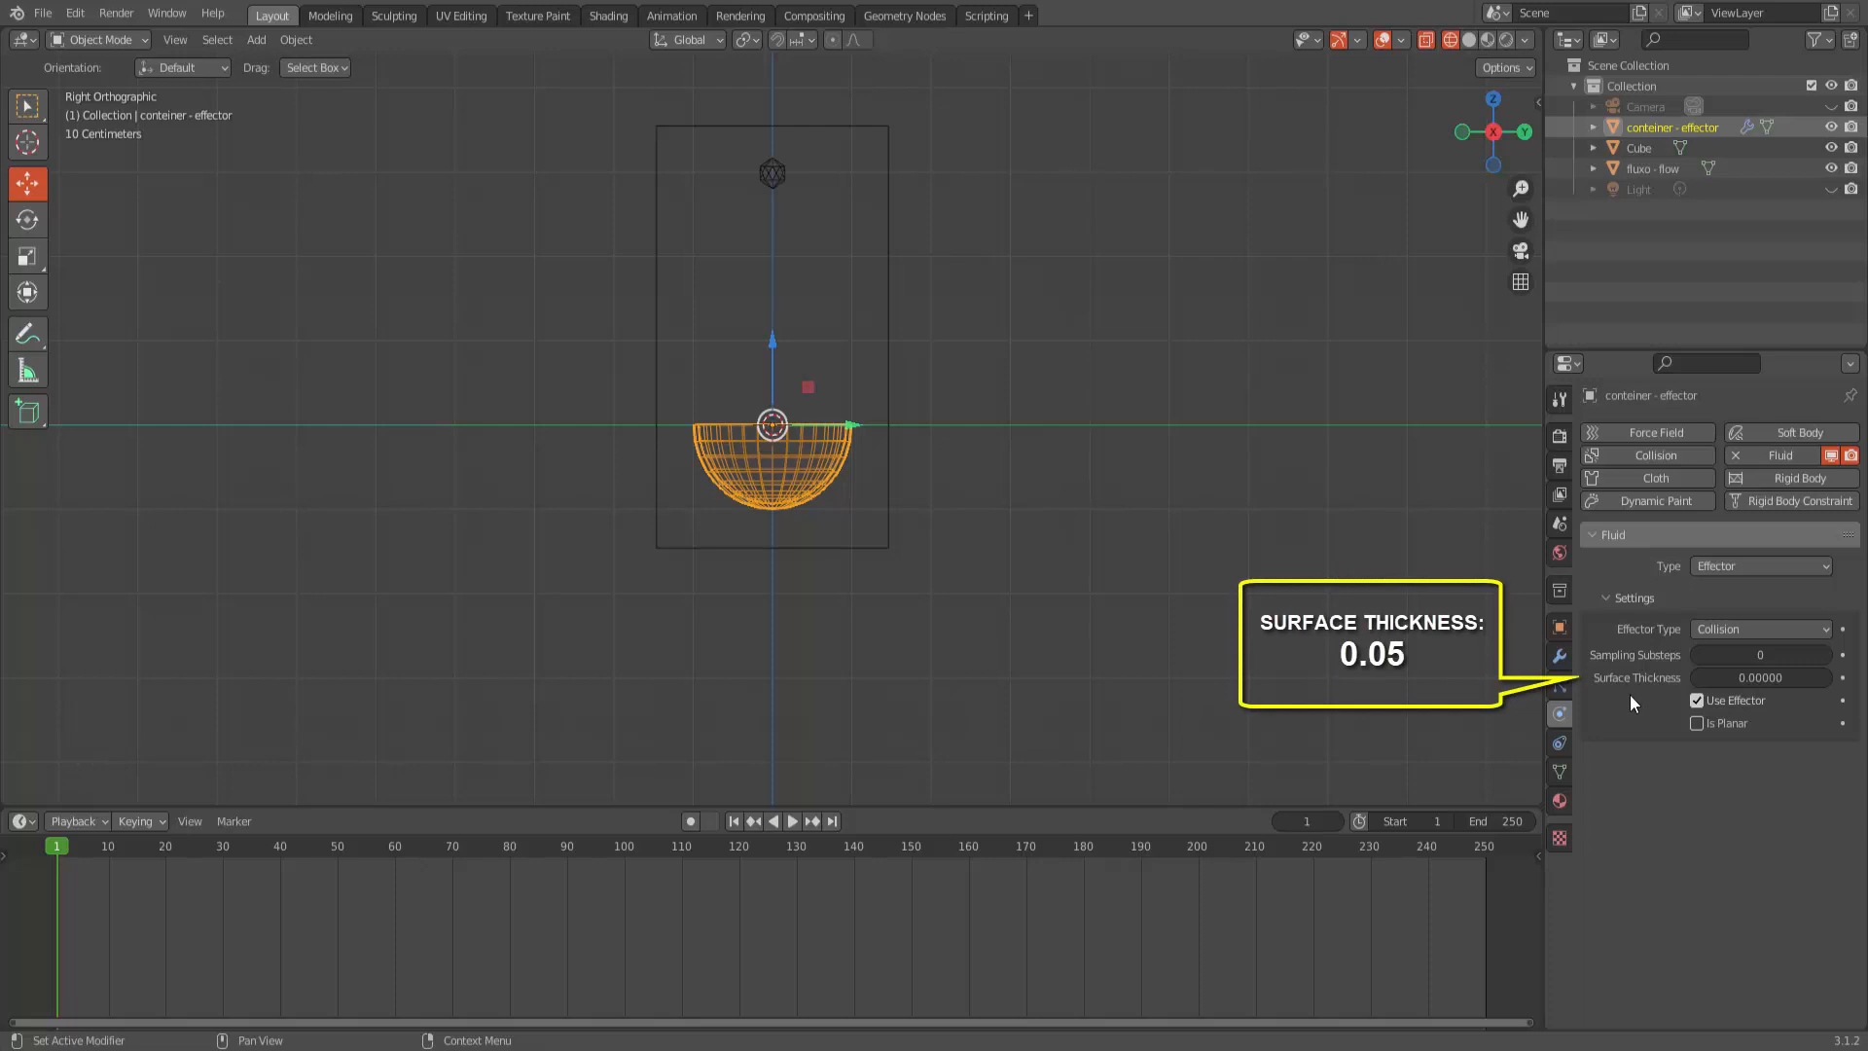
{"action": "left_click", "coordinate": [1755, 676]}
{"action": "type", "text": "0.05"}
{"action": "key", "text": "Return"}
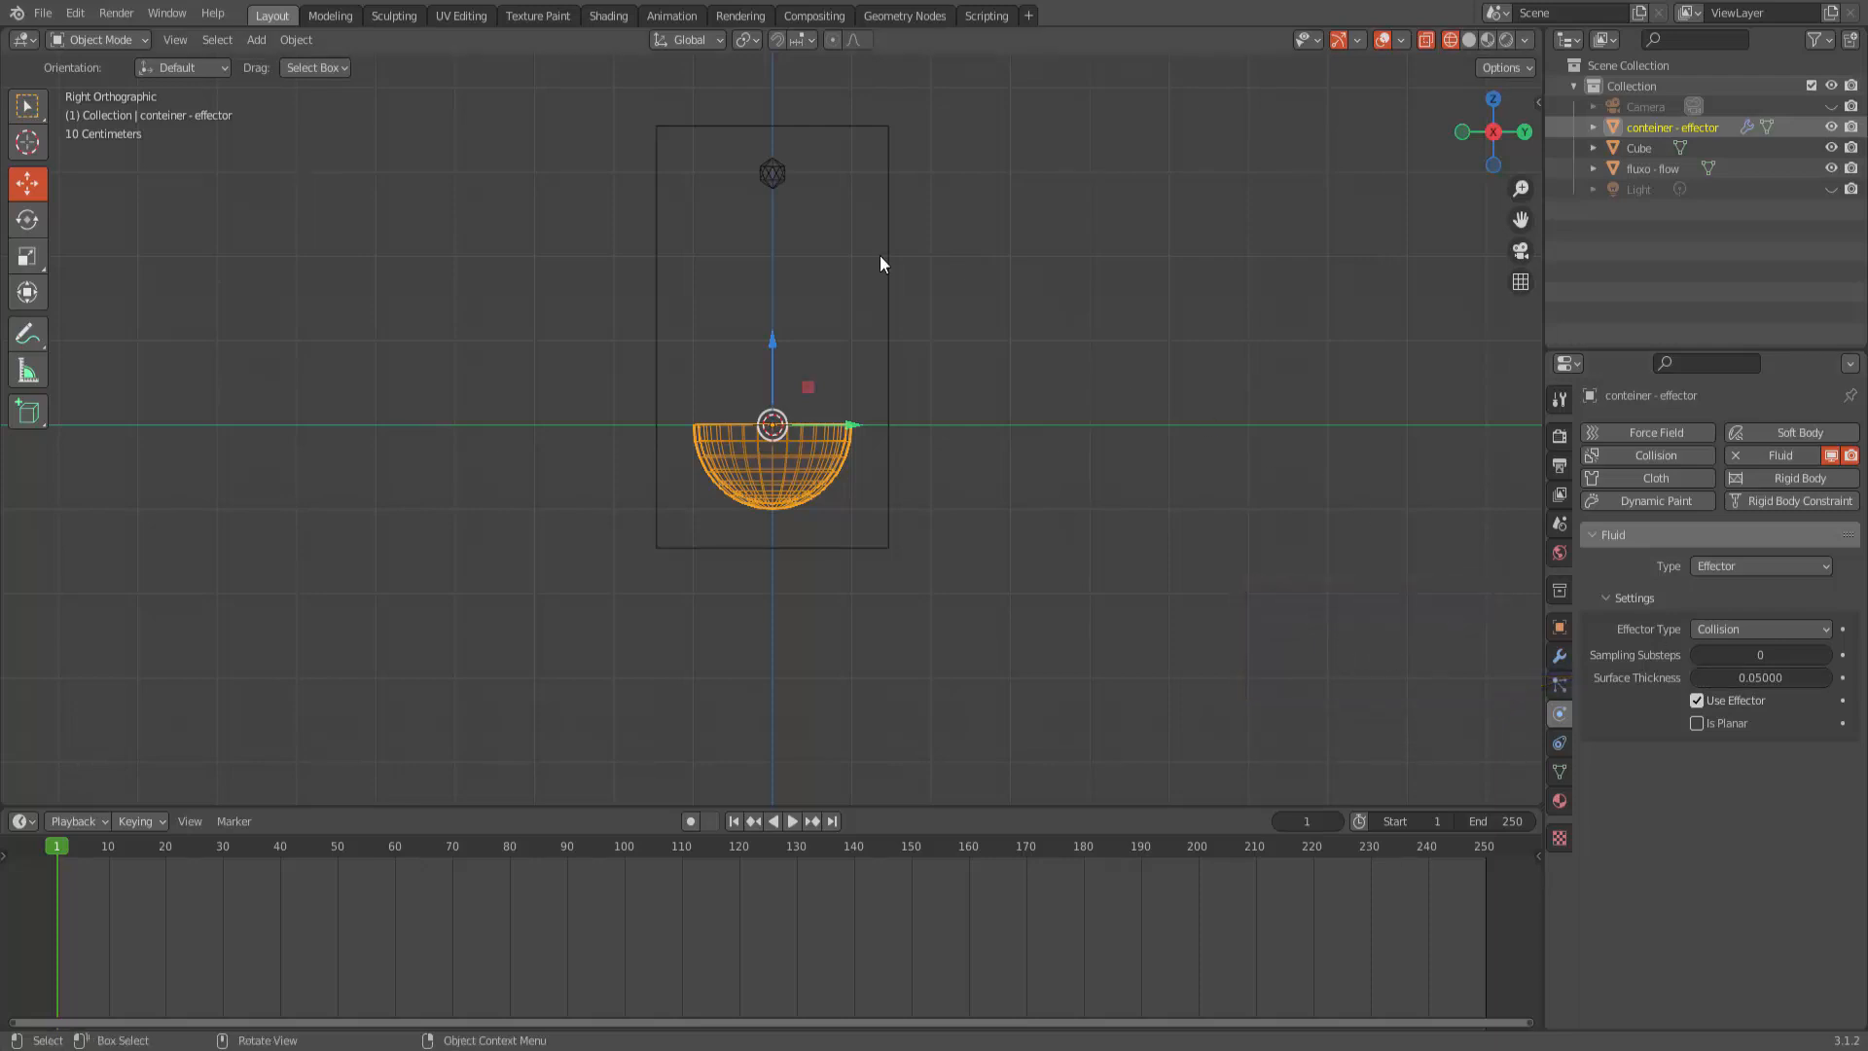
Step: Give the icosphere Fluid physics of type Flow, with flow type Liquid and flow behavior Inflow
{"action": "left_click", "coordinate": [773, 172]}
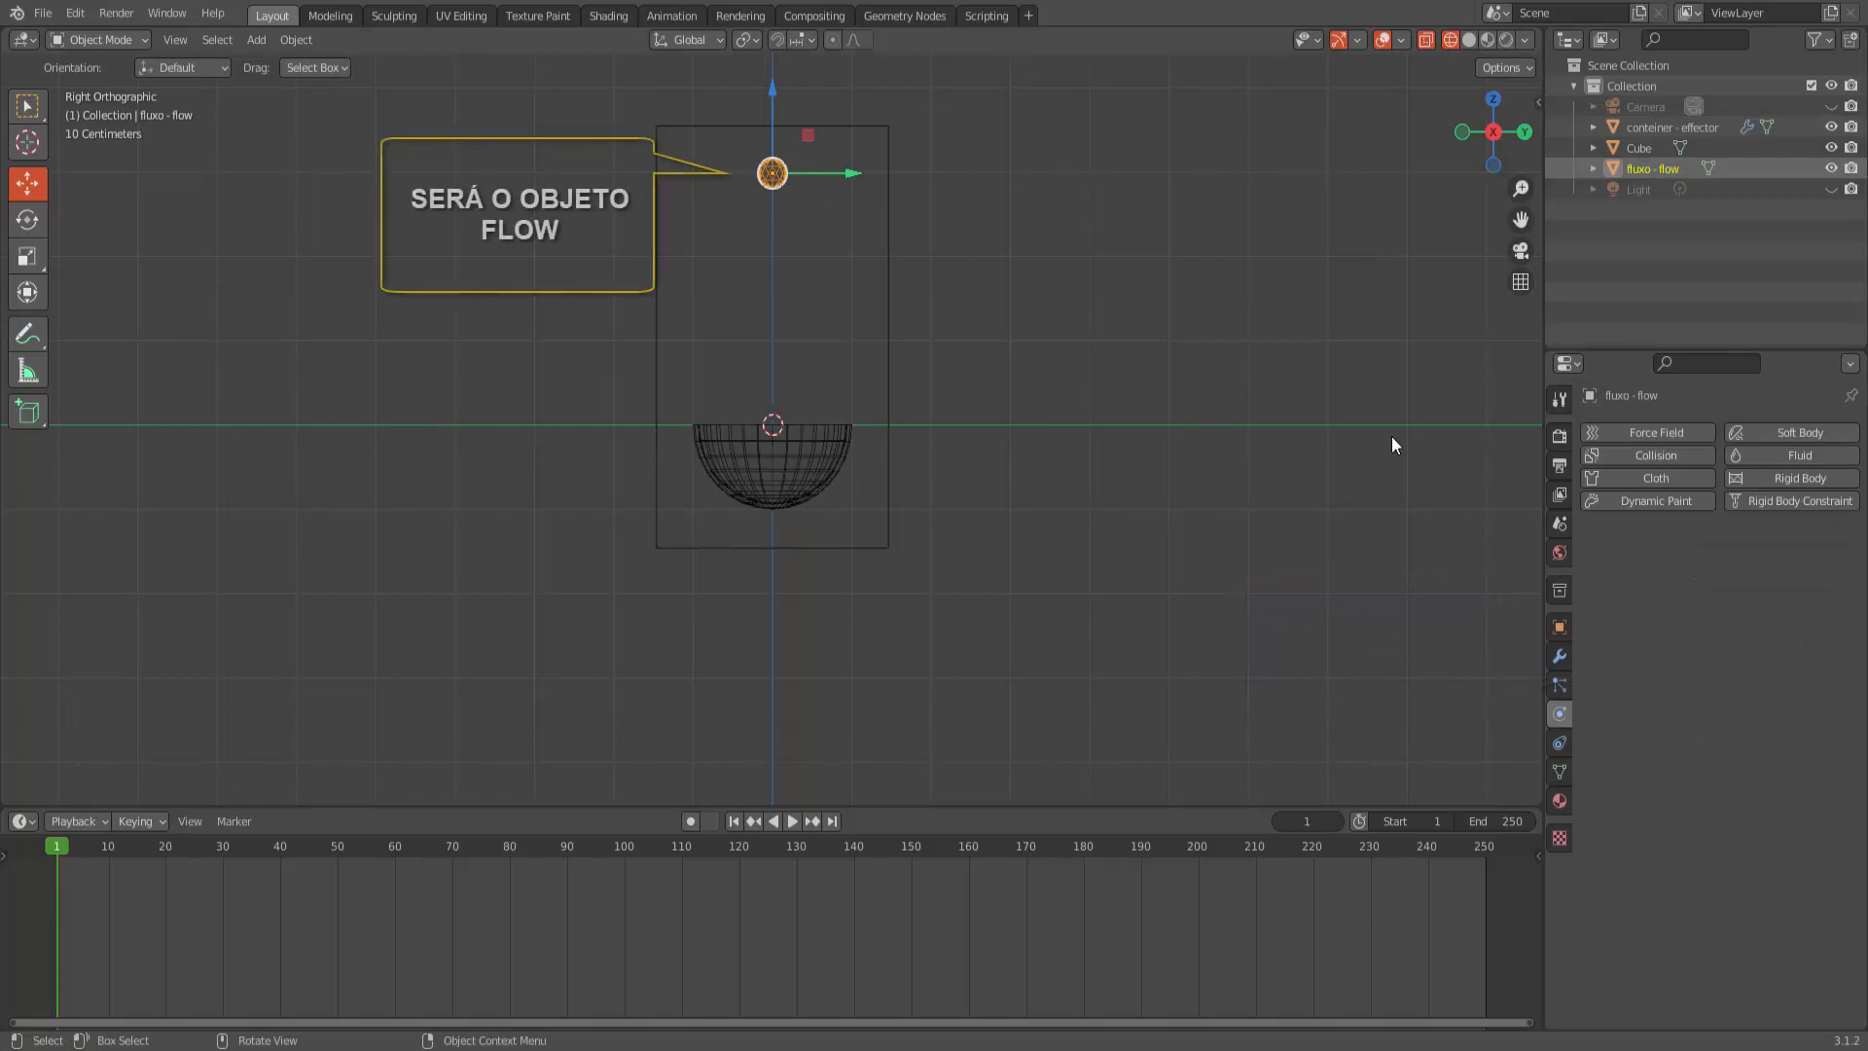
{"action": "left_click", "coordinate": [1776, 456]}
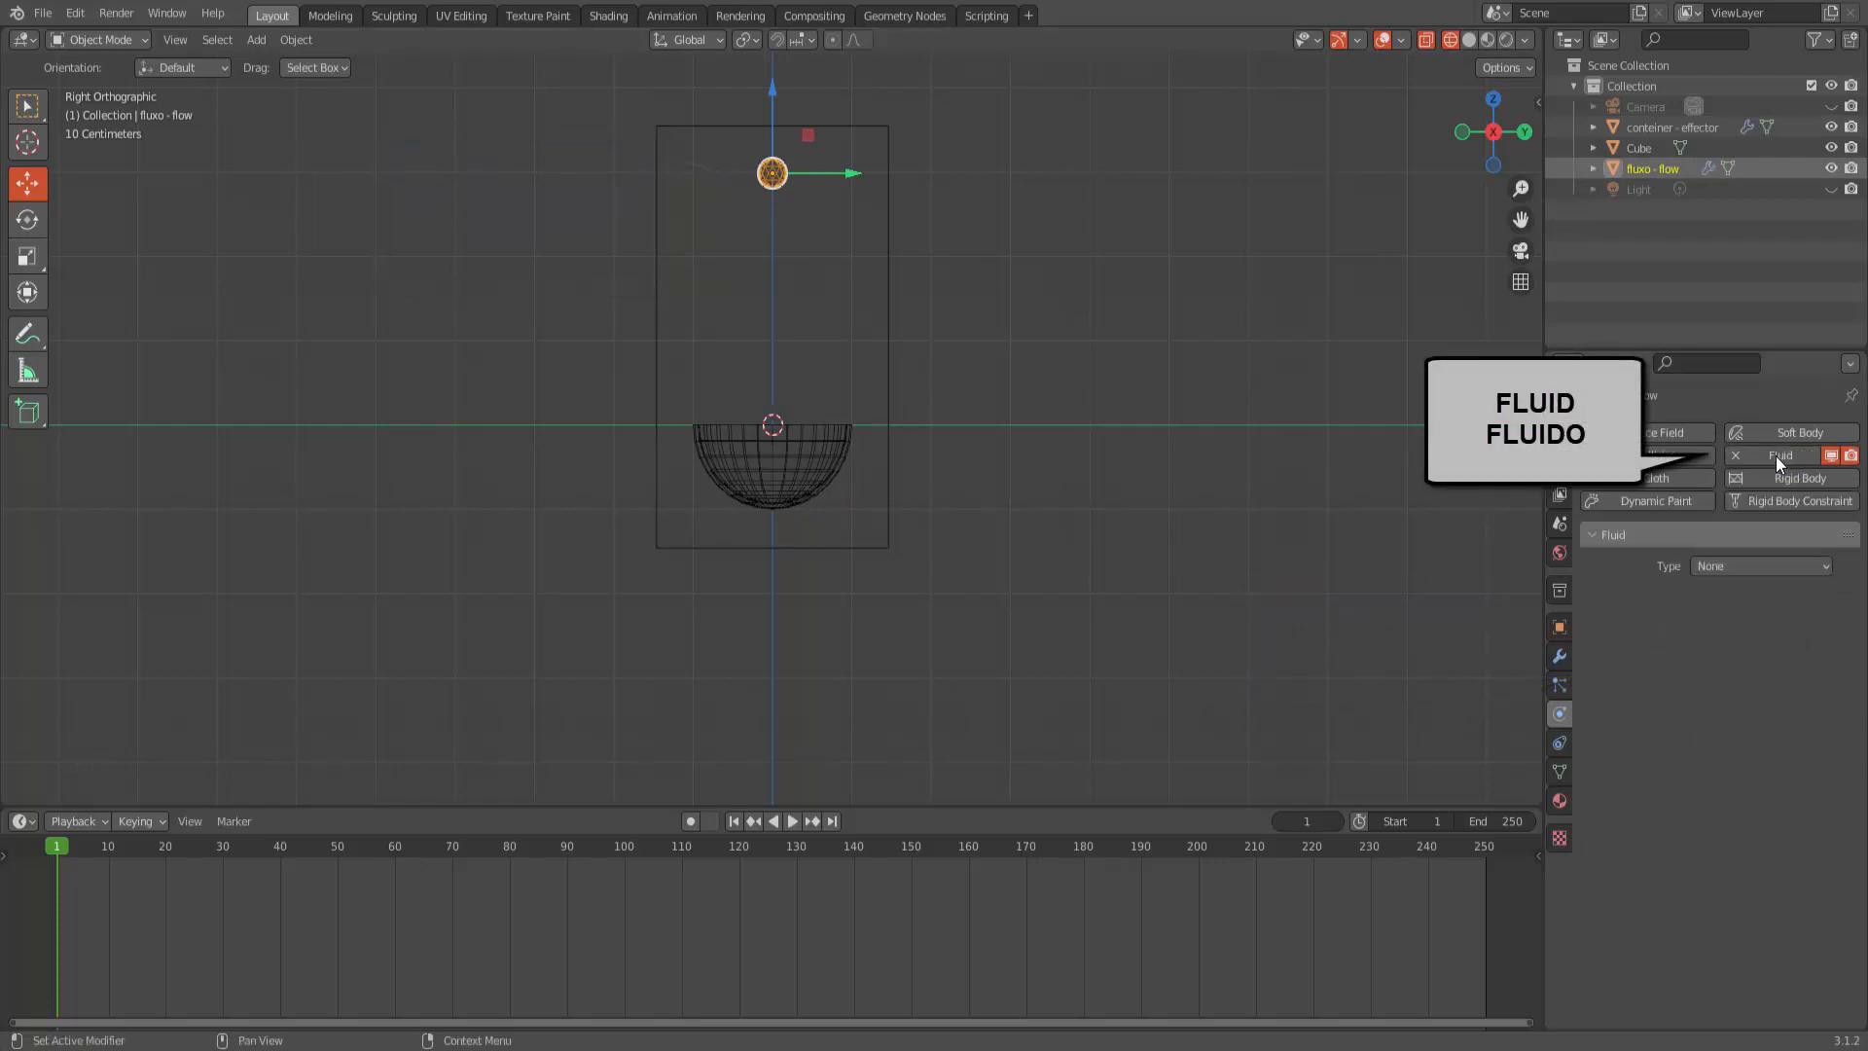
{"action": "left_click", "coordinate": [1738, 568]}
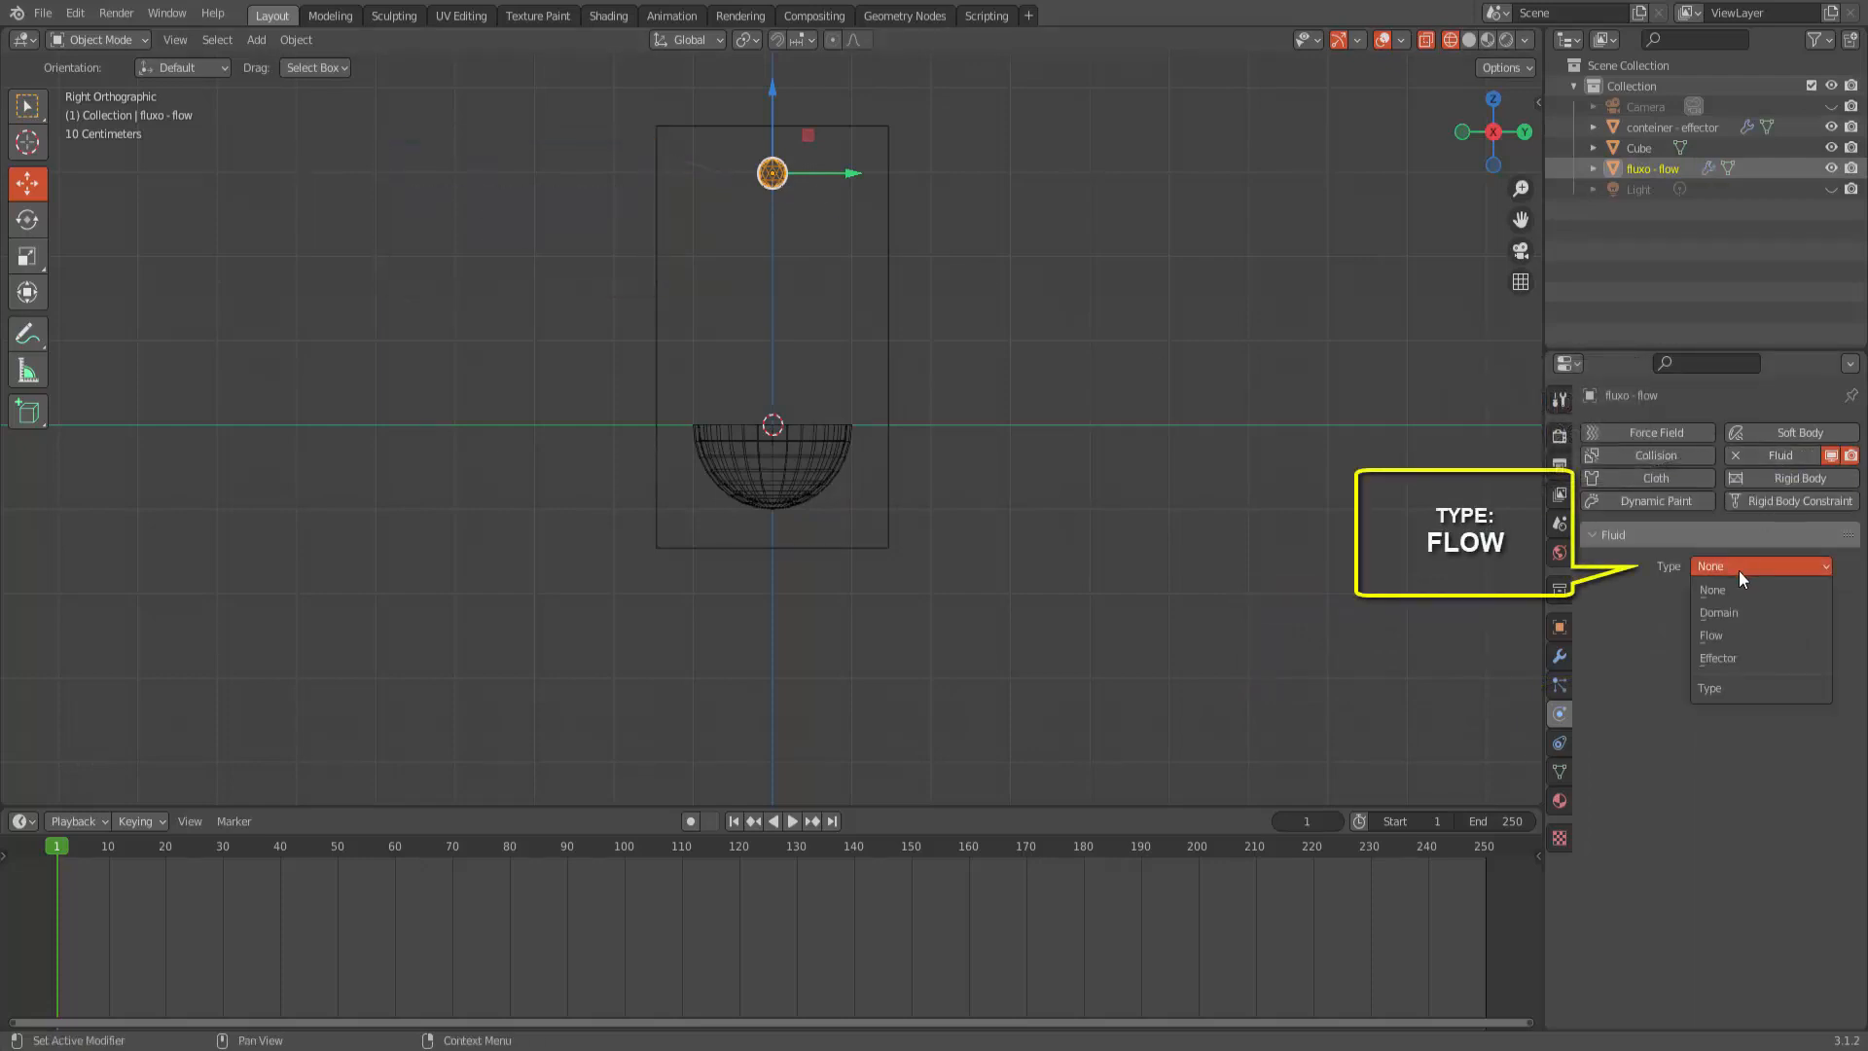
{"action": "left_click", "coordinate": [1722, 636]}
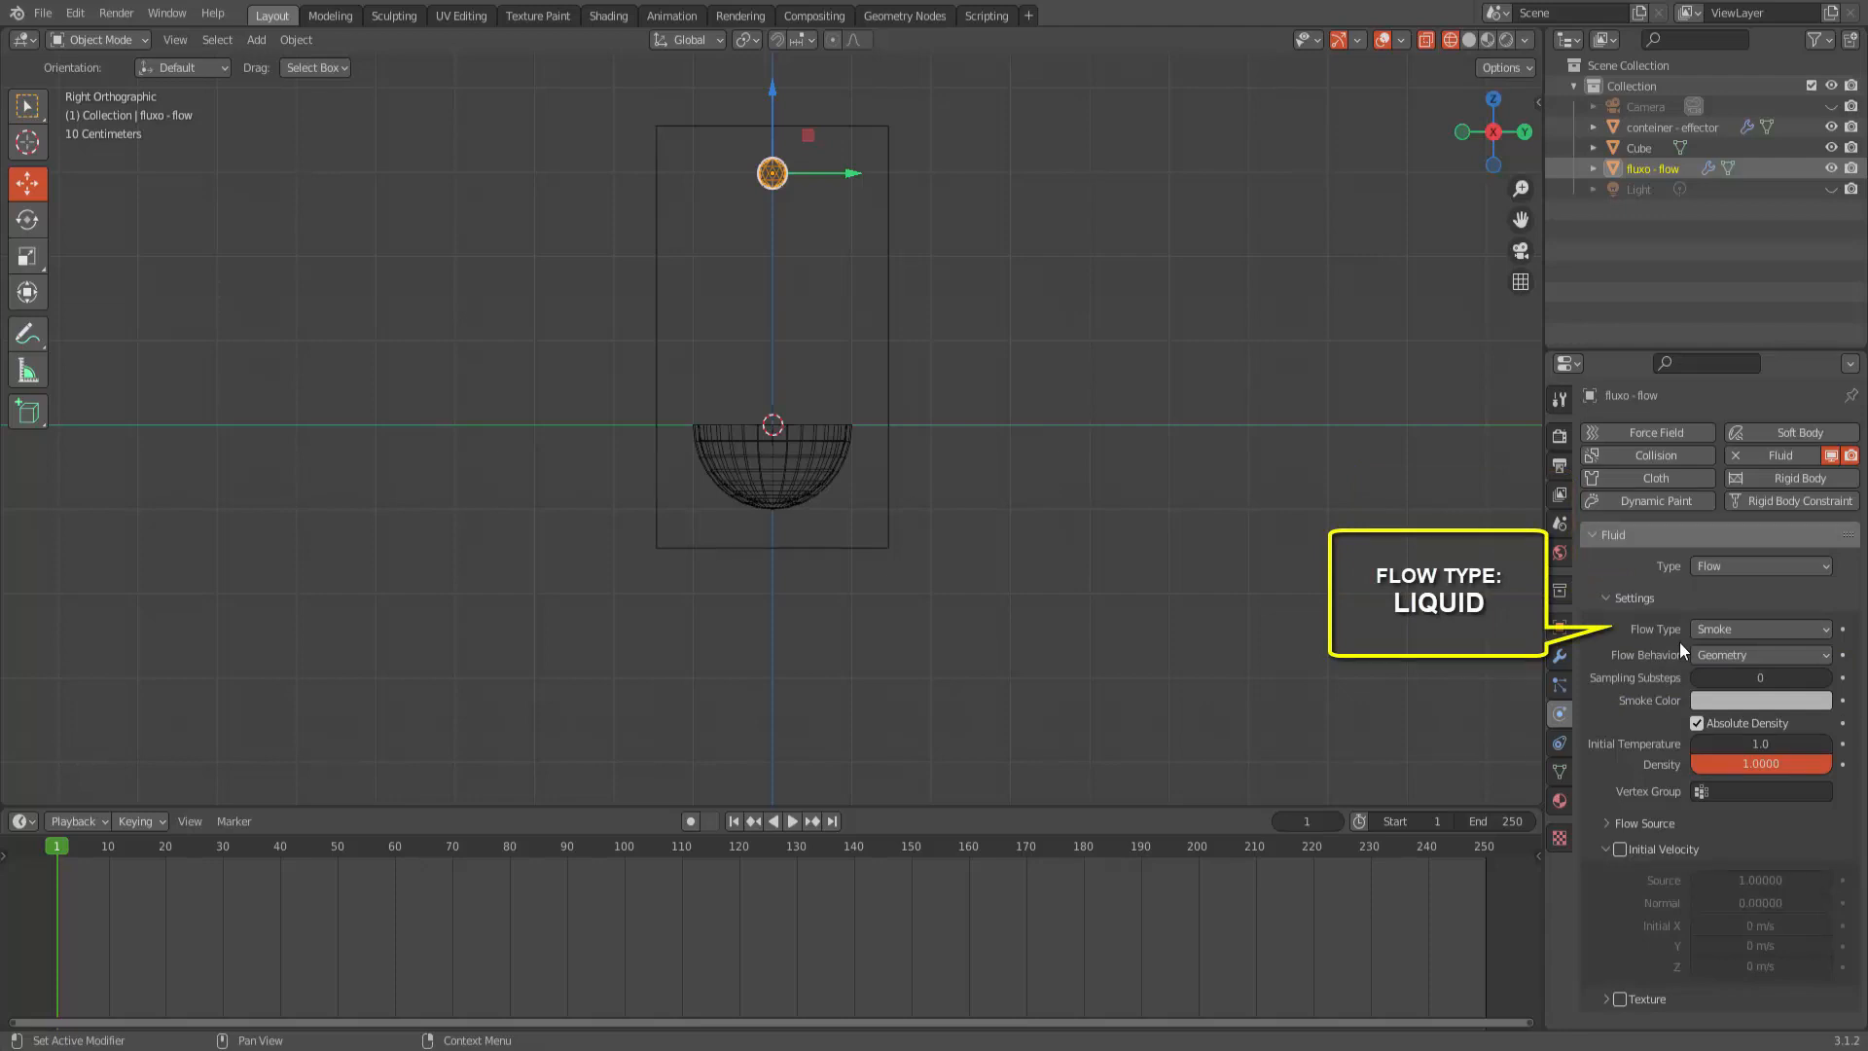
{"action": "left_click", "coordinate": [1754, 628]}
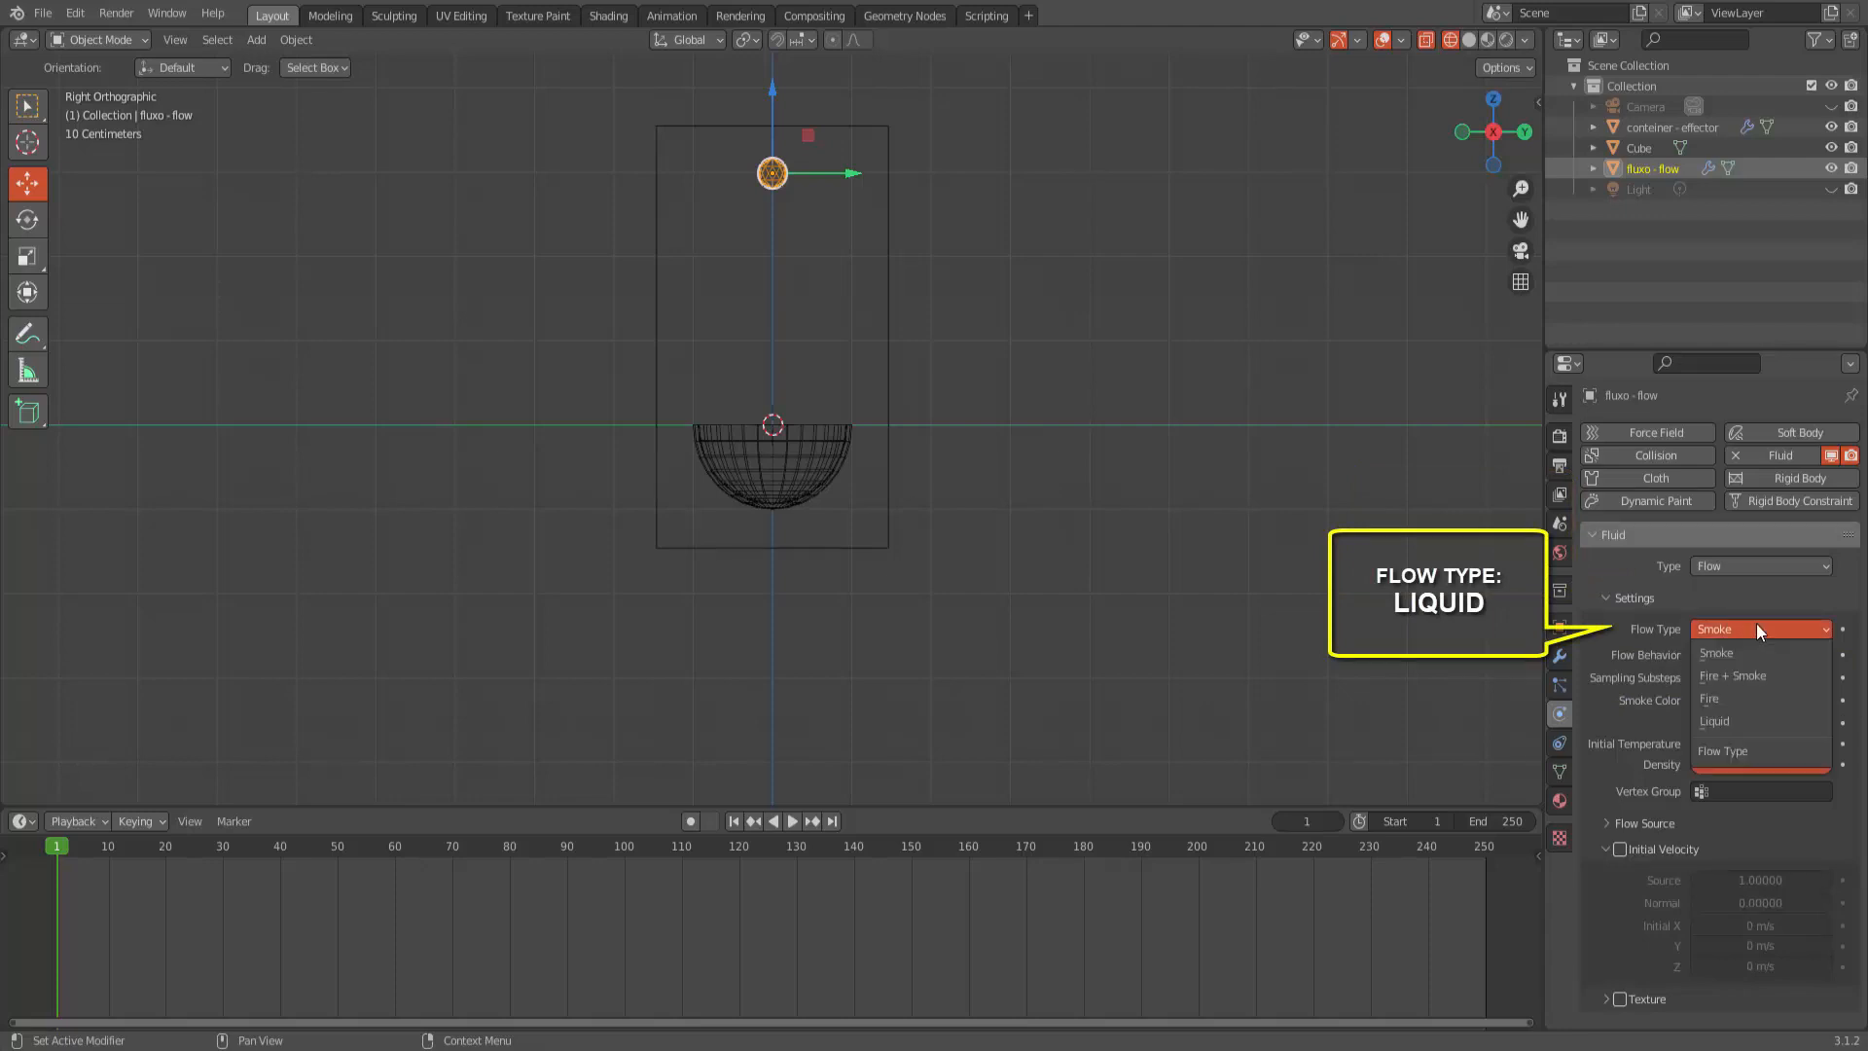
{"action": "left_click", "coordinate": [1719, 721]}
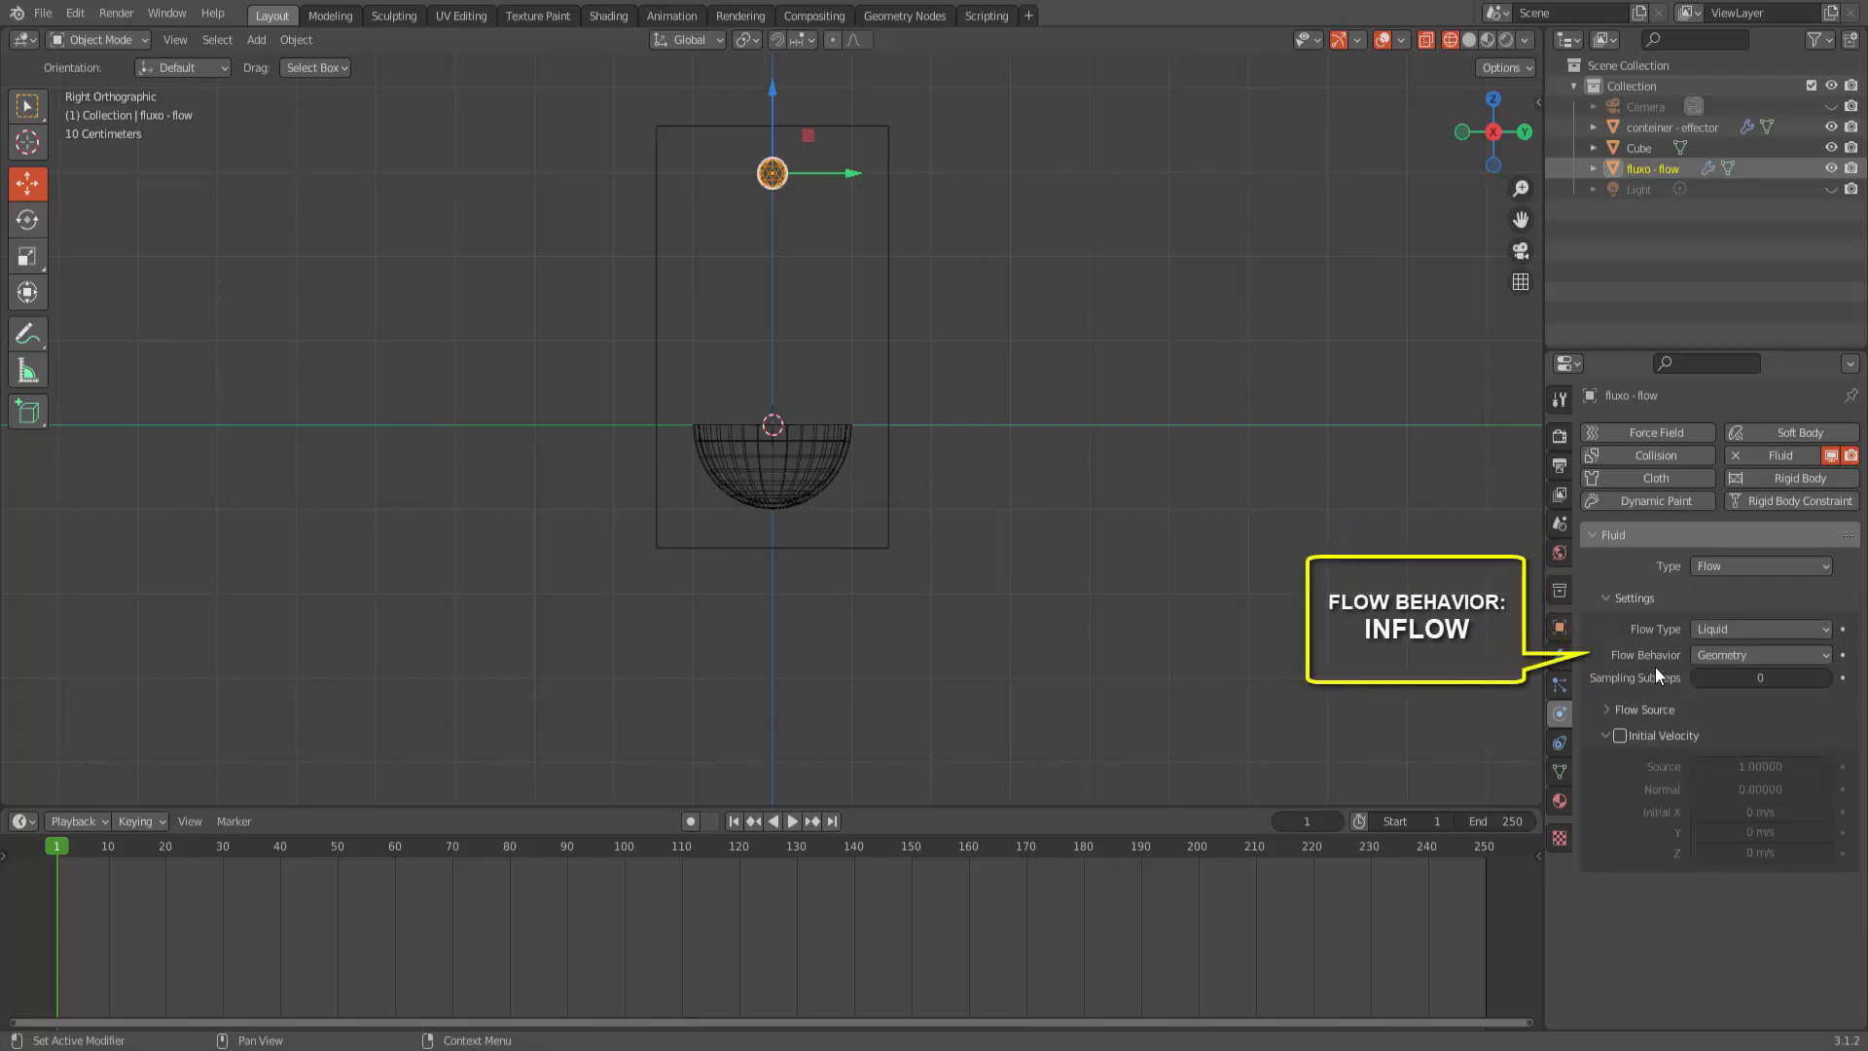
{"action": "left_click", "coordinate": [1724, 656]}
{"action": "left_click", "coordinate": [1714, 677]}
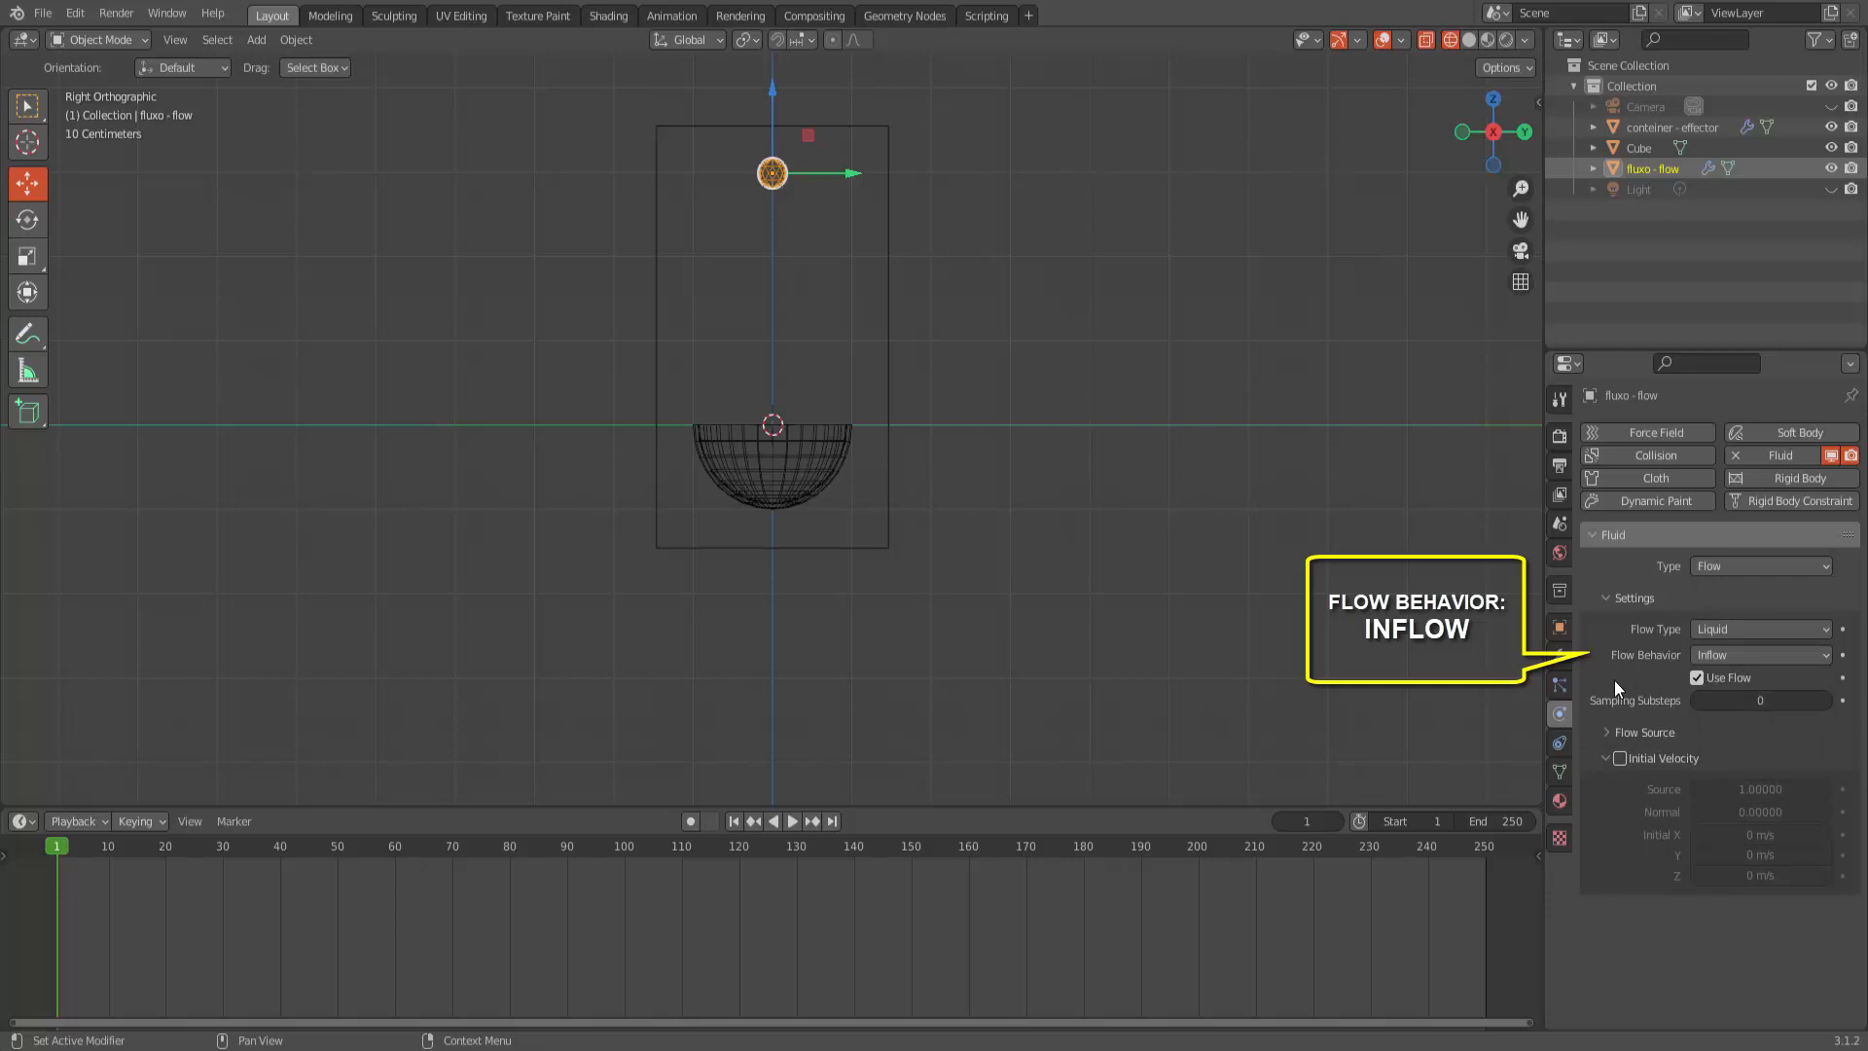
Step: Enable Initial Velocity for the icosphere's flow and set its Z velocity to -1 m/s
{"action": "left_click", "coordinate": [1619, 760]}
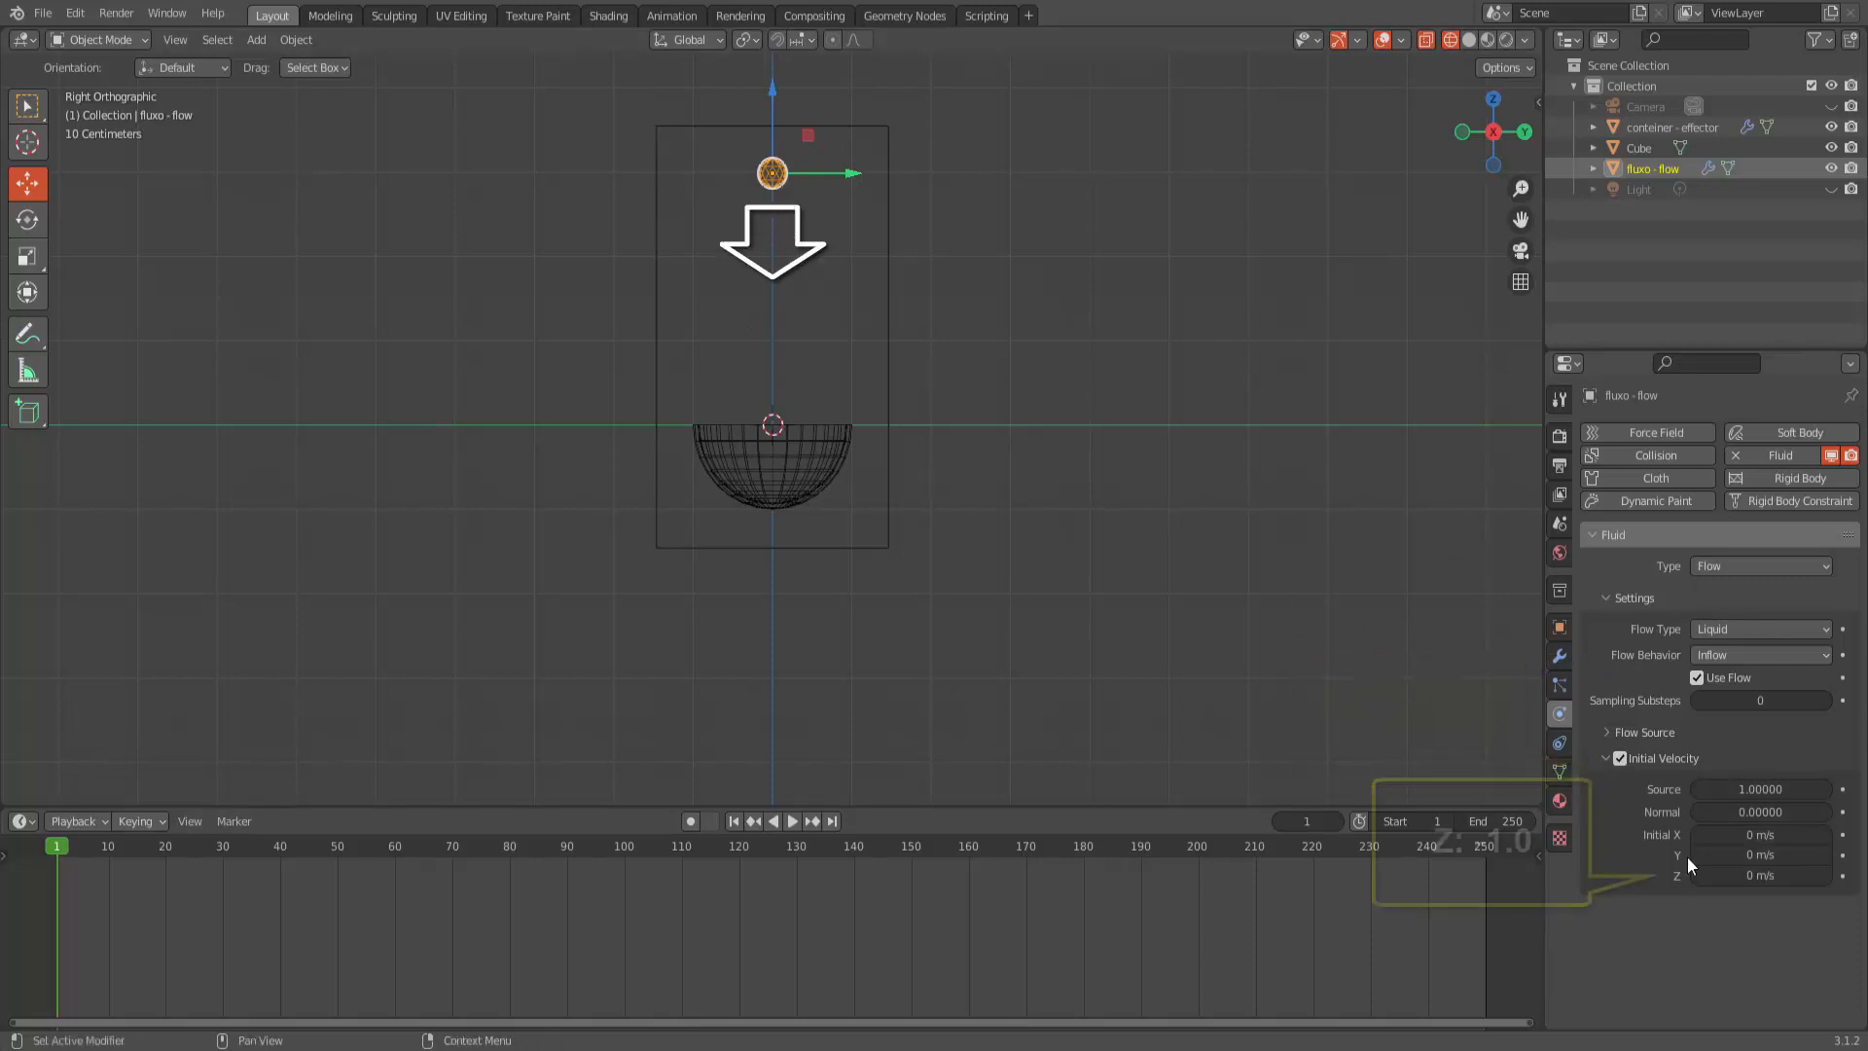
{"action": "left_click", "coordinate": [1749, 875]}
{"action": "type", "text": "-1"}
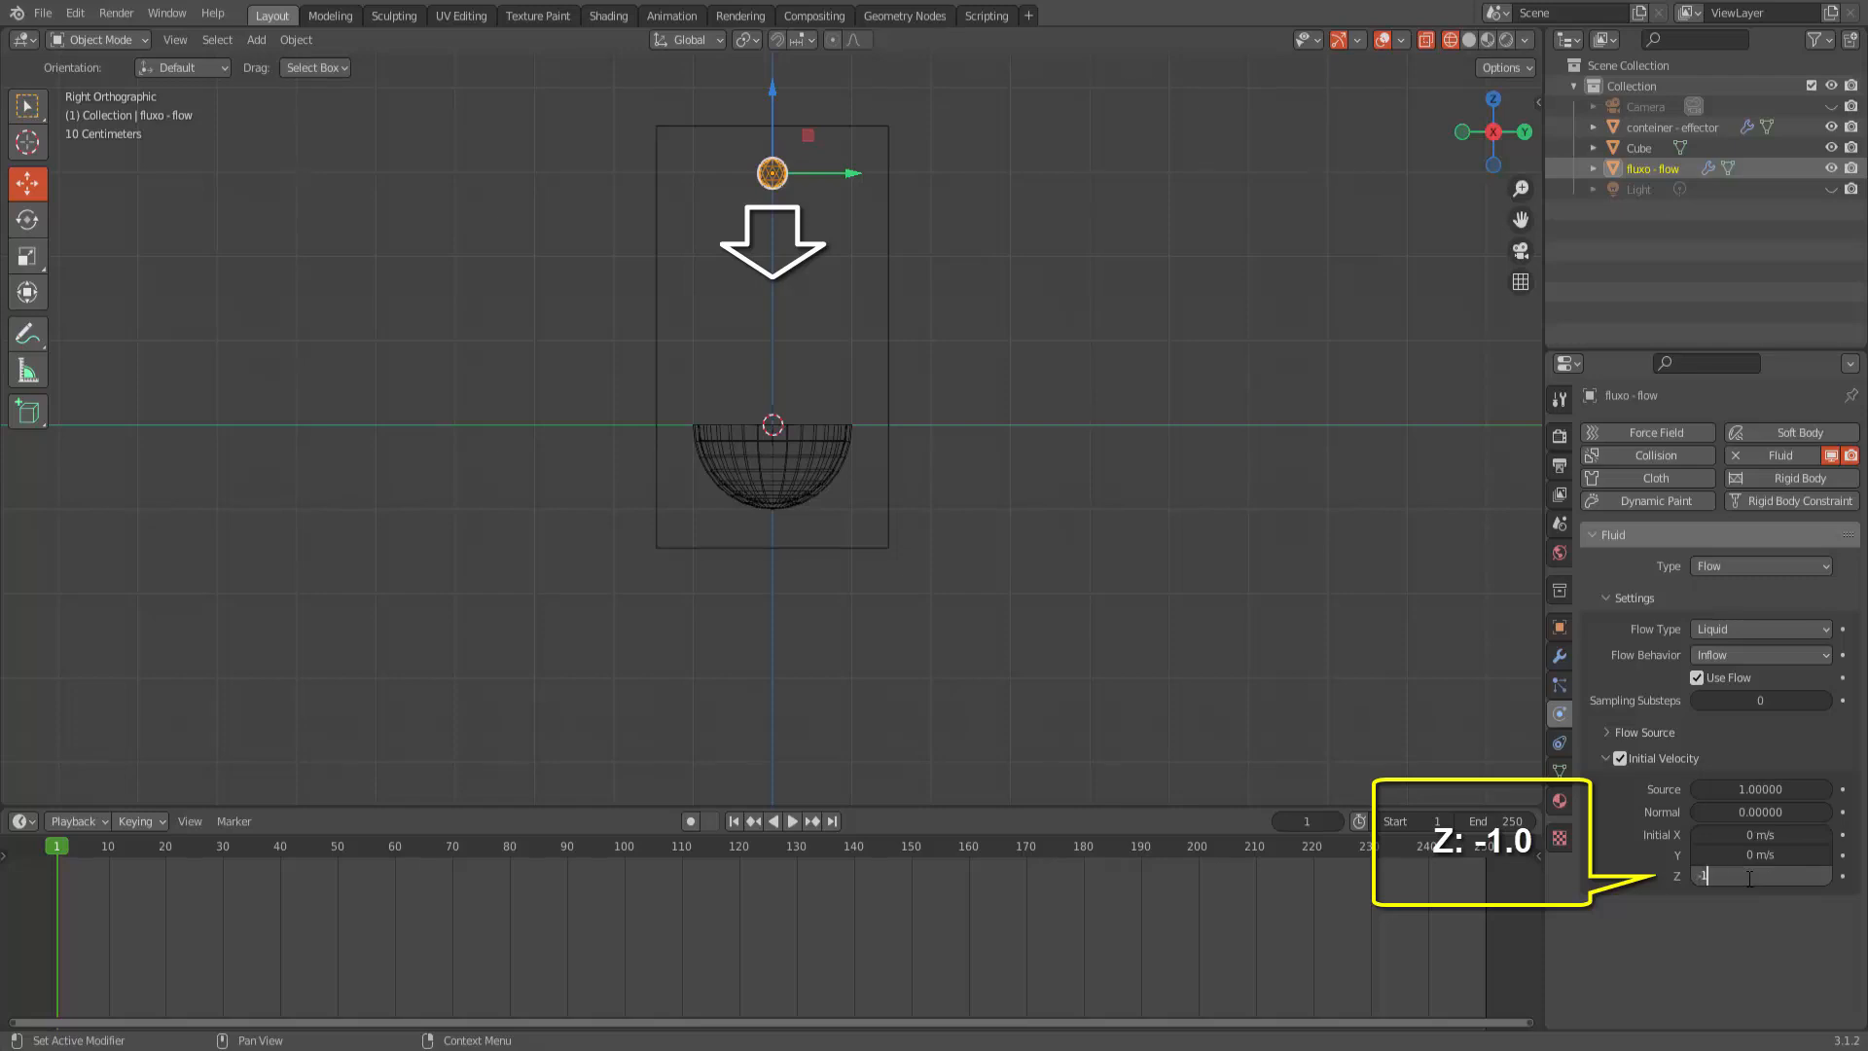
{"action": "key", "text": "Return"}
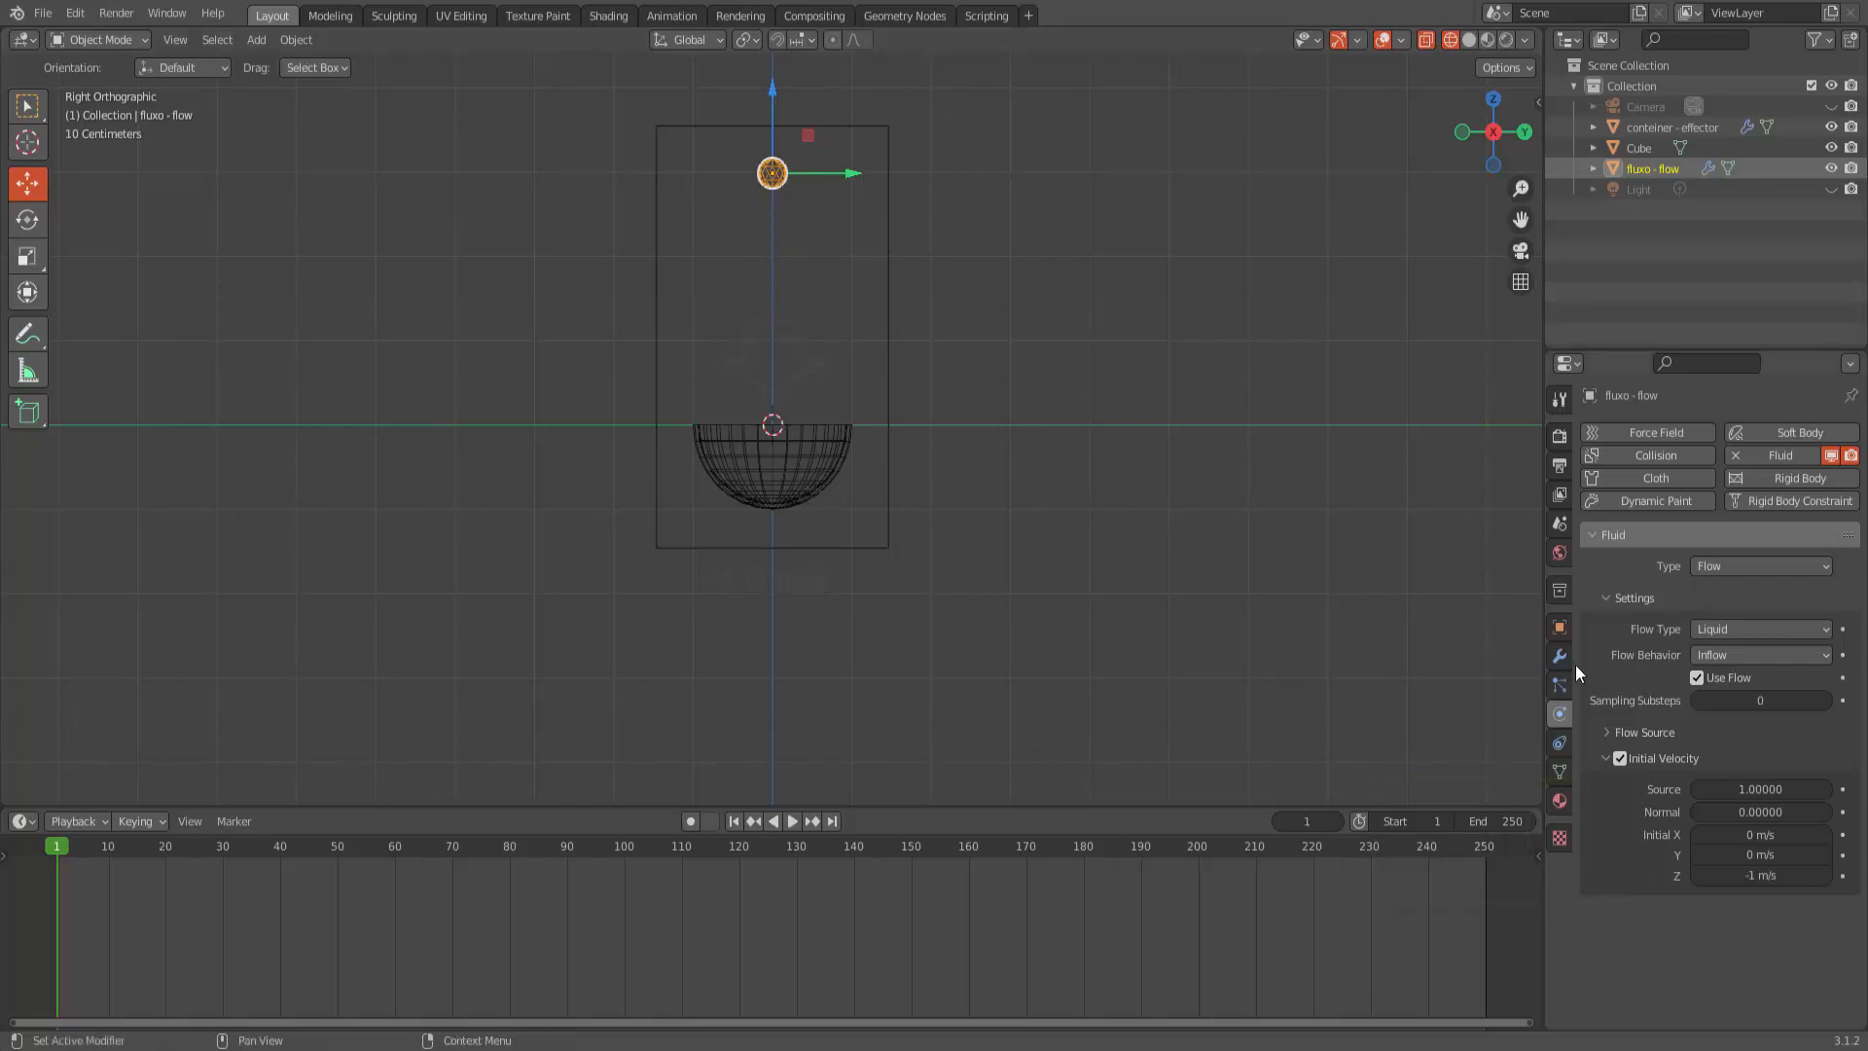
Step: Select the tall box around the bowl and icosphere and rename it "- domain"
{"action": "left_click", "coordinate": [889, 289]}
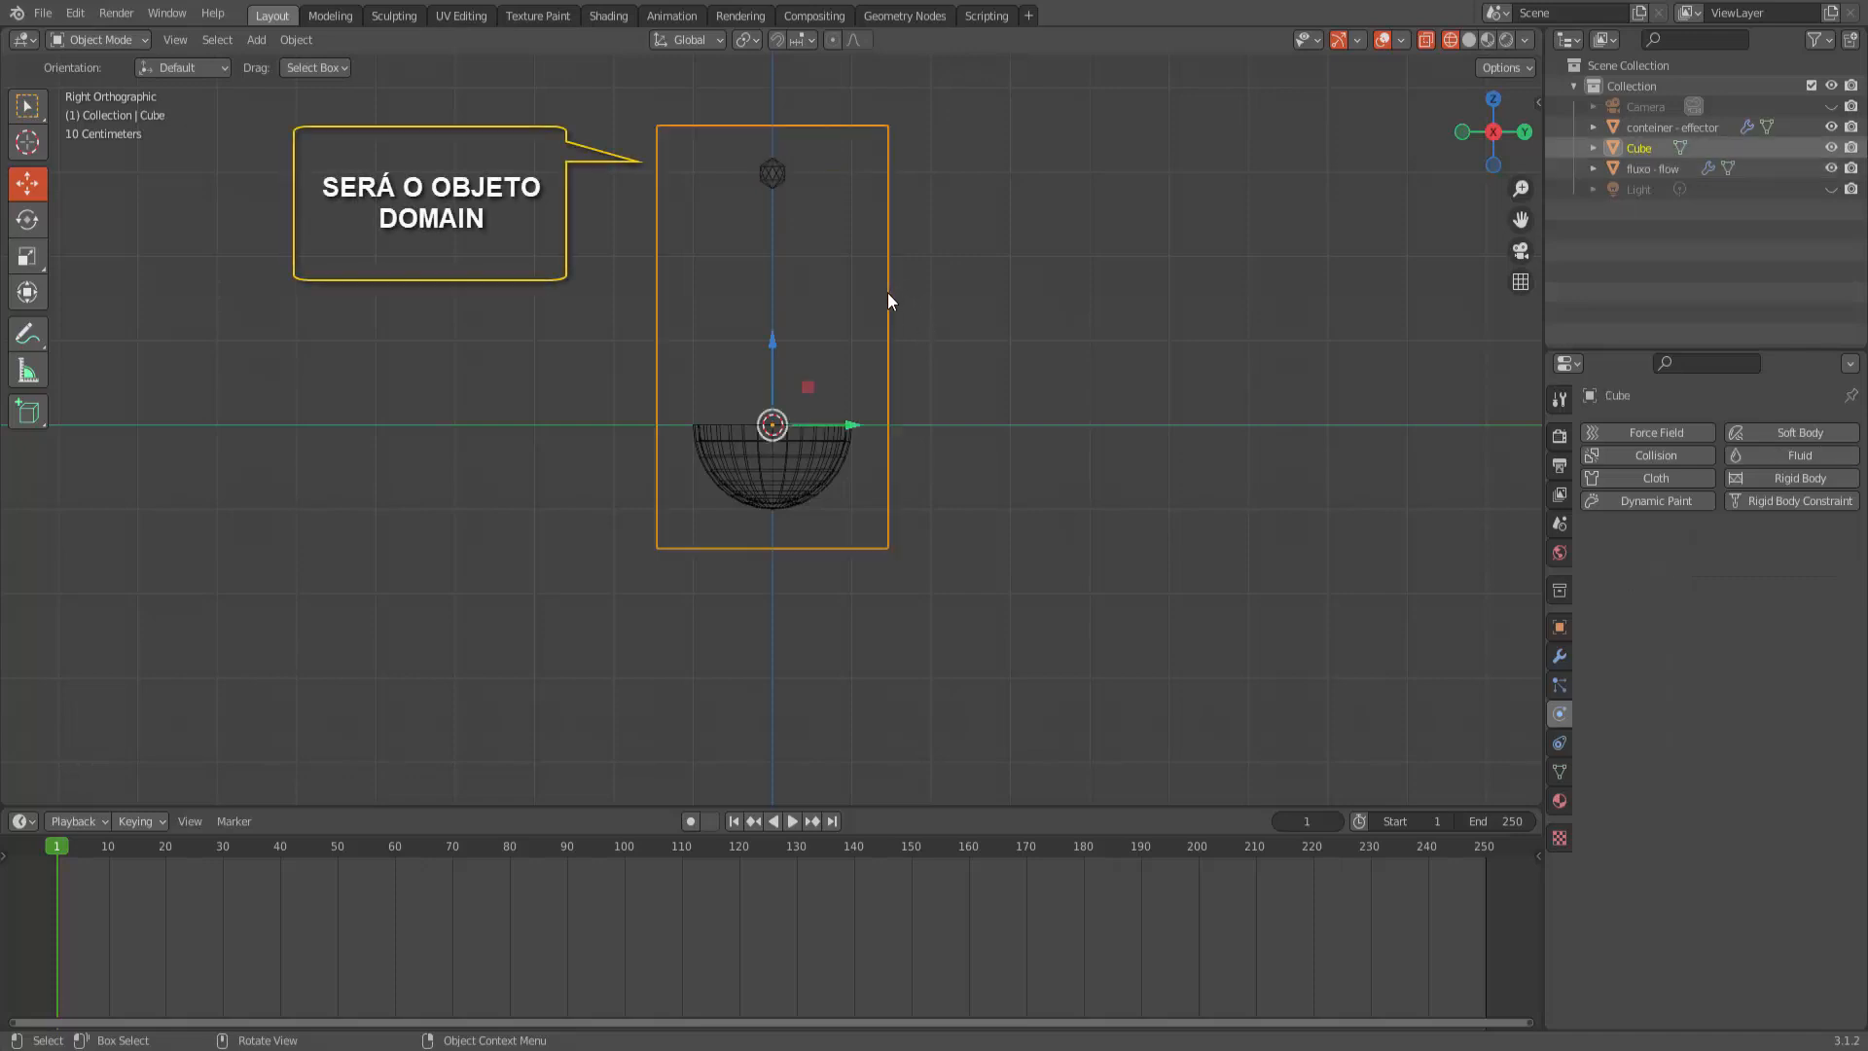
{"action": "double_click", "coordinate": [1645, 147]}
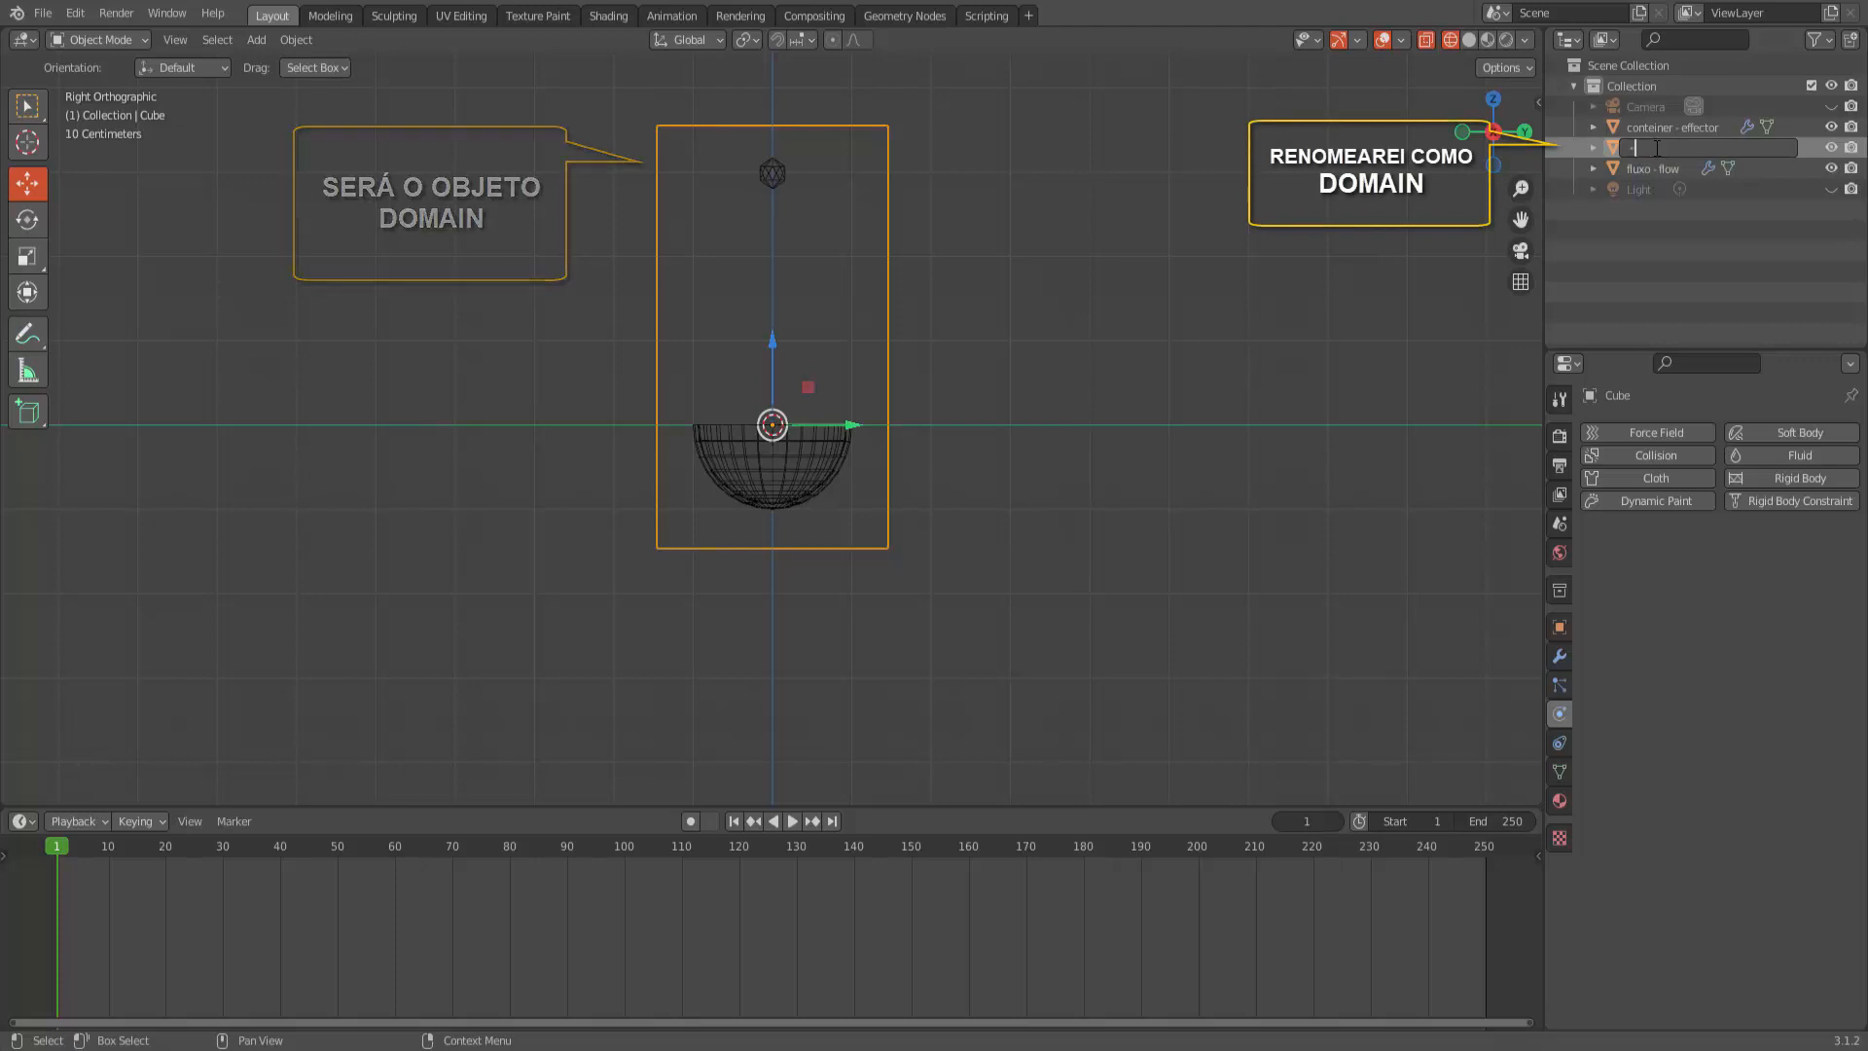
{"action": "type", "text": "- domain"}
{"action": "key", "text": "Return"}
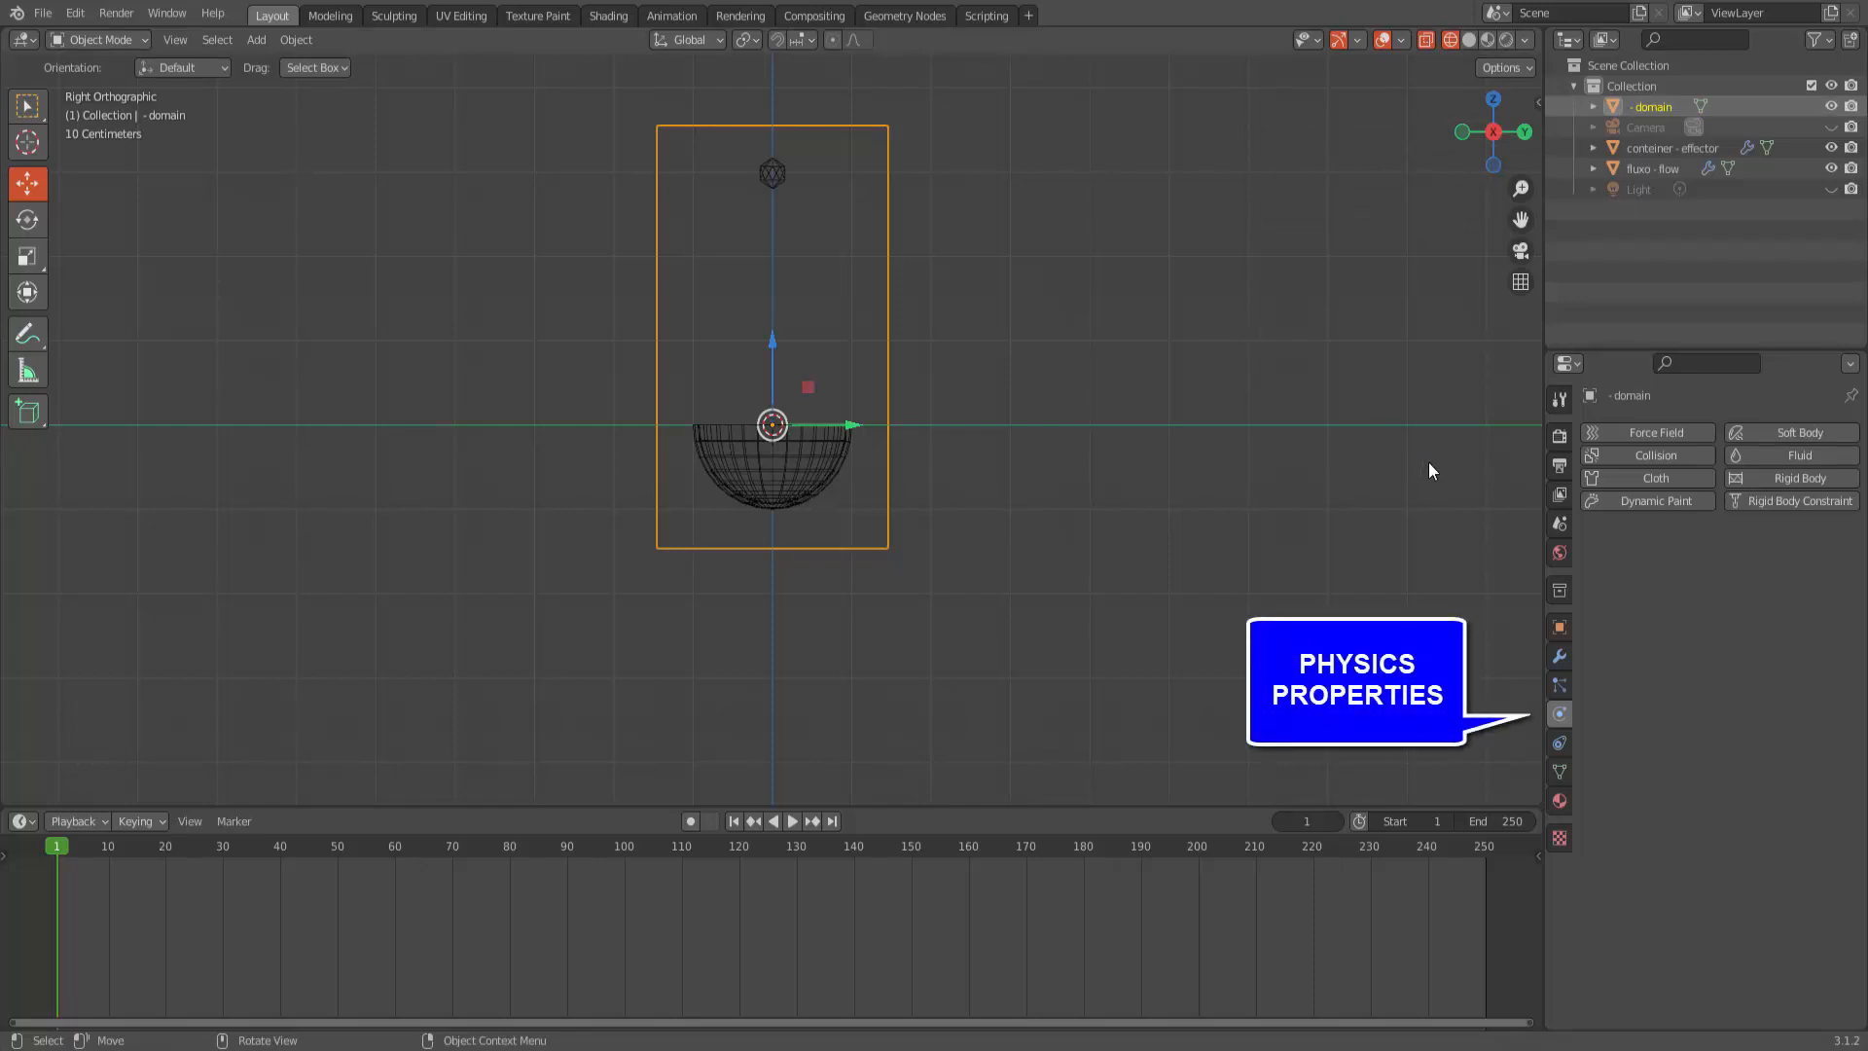
Step: Give the box Fluid physics of type Domain, with domain type Liquid
{"action": "left_click", "coordinate": [1784, 455]}
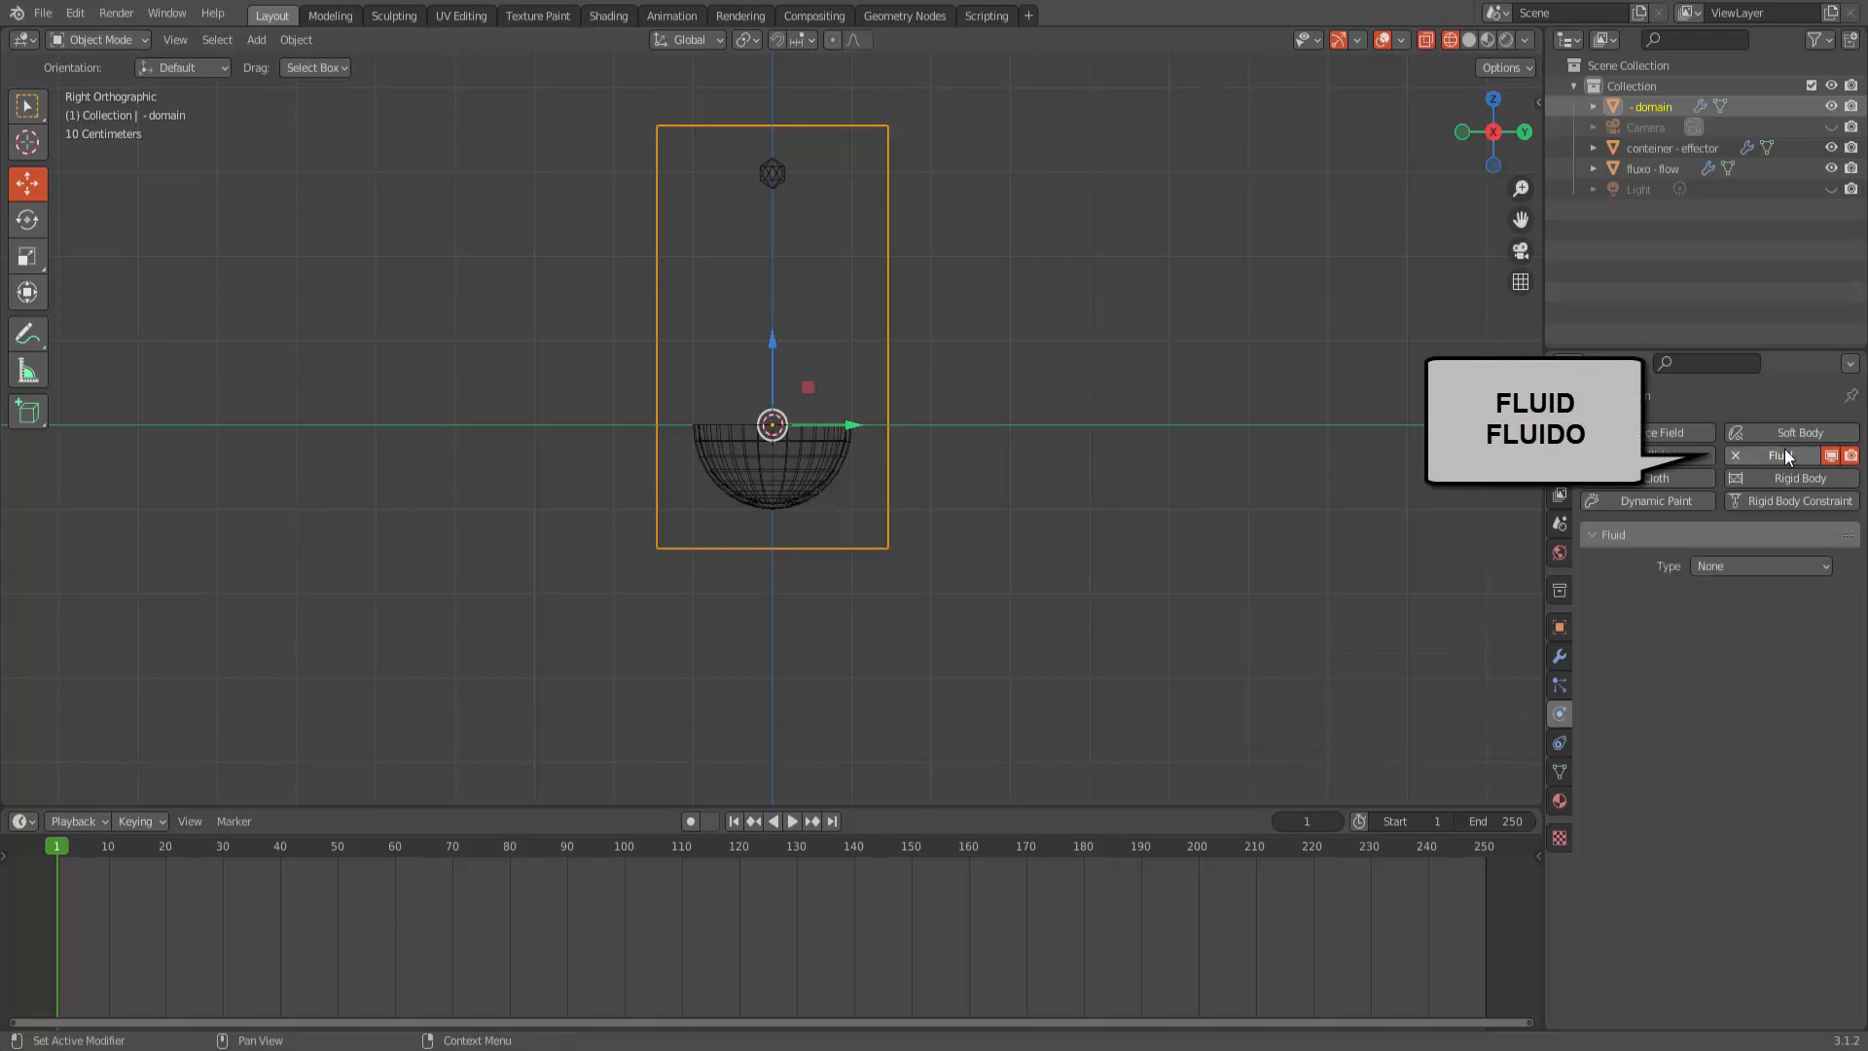
{"action": "left_click", "coordinate": [1728, 568]}
{"action": "left_click", "coordinate": [1724, 611]}
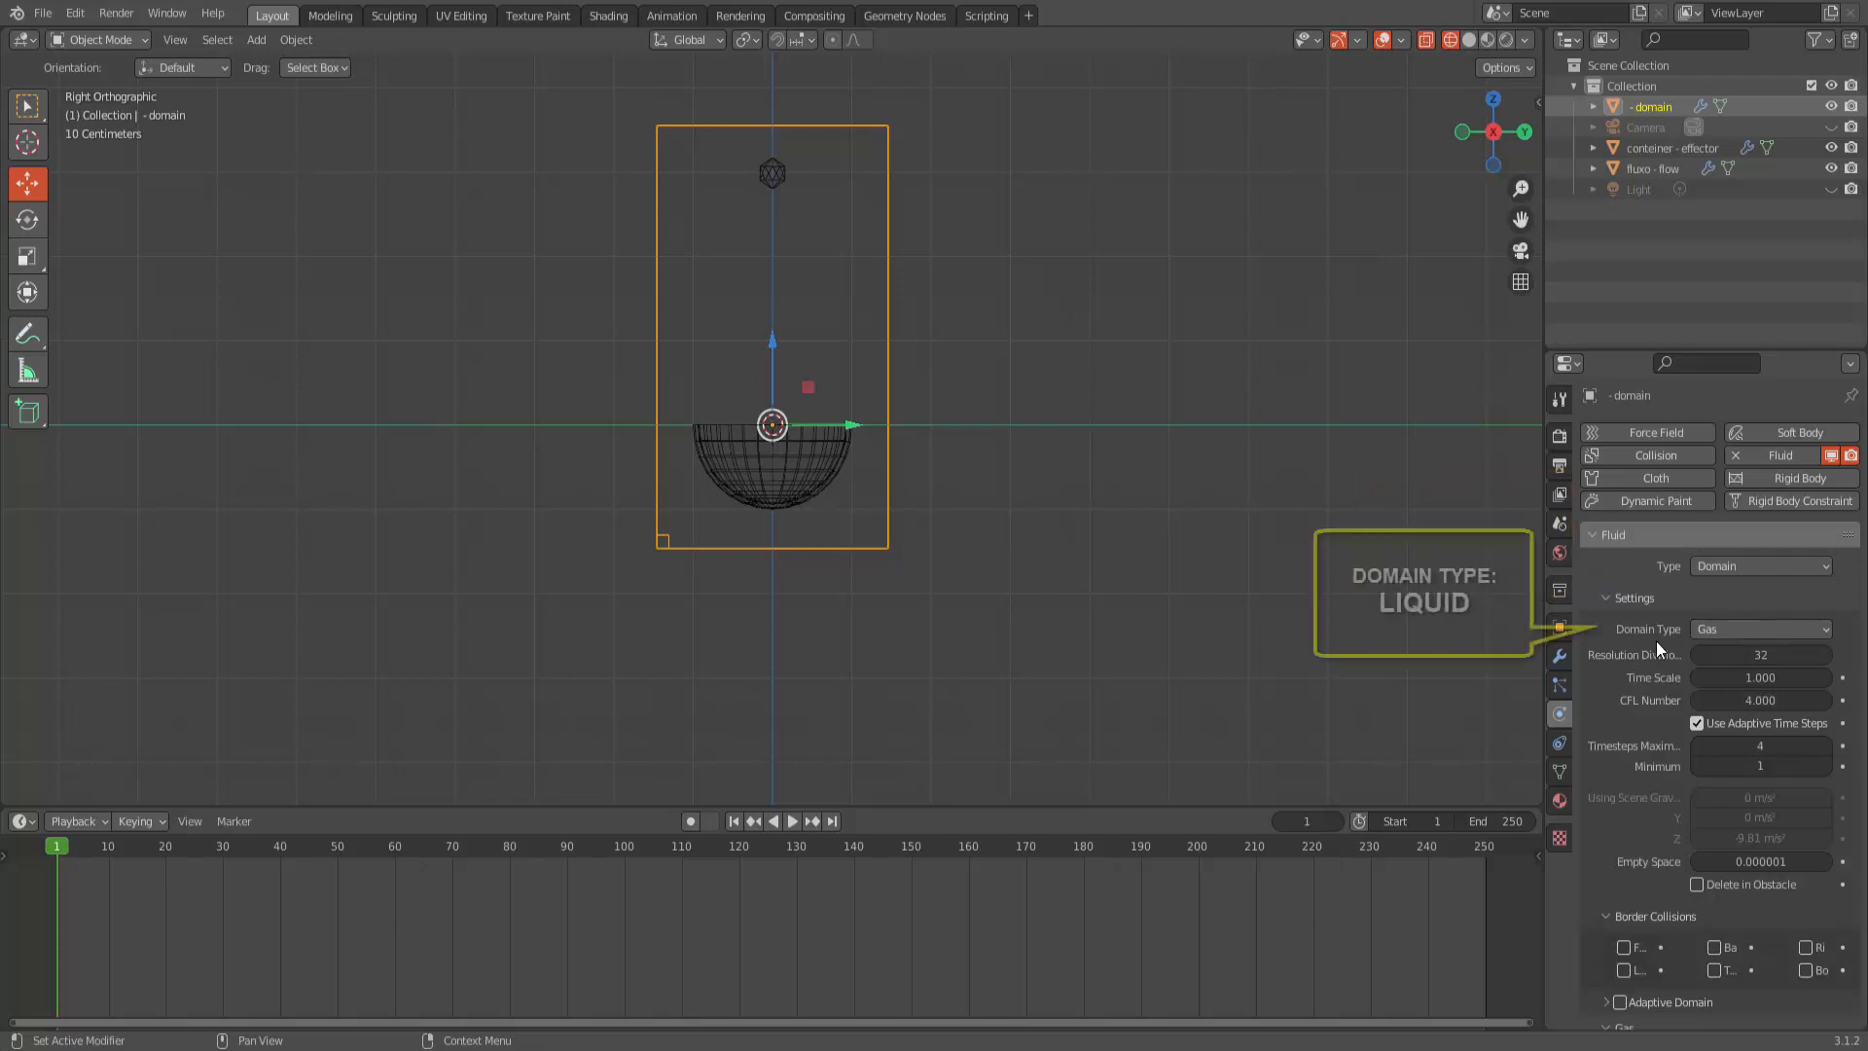
{"action": "left_click", "coordinate": [1735, 629]}
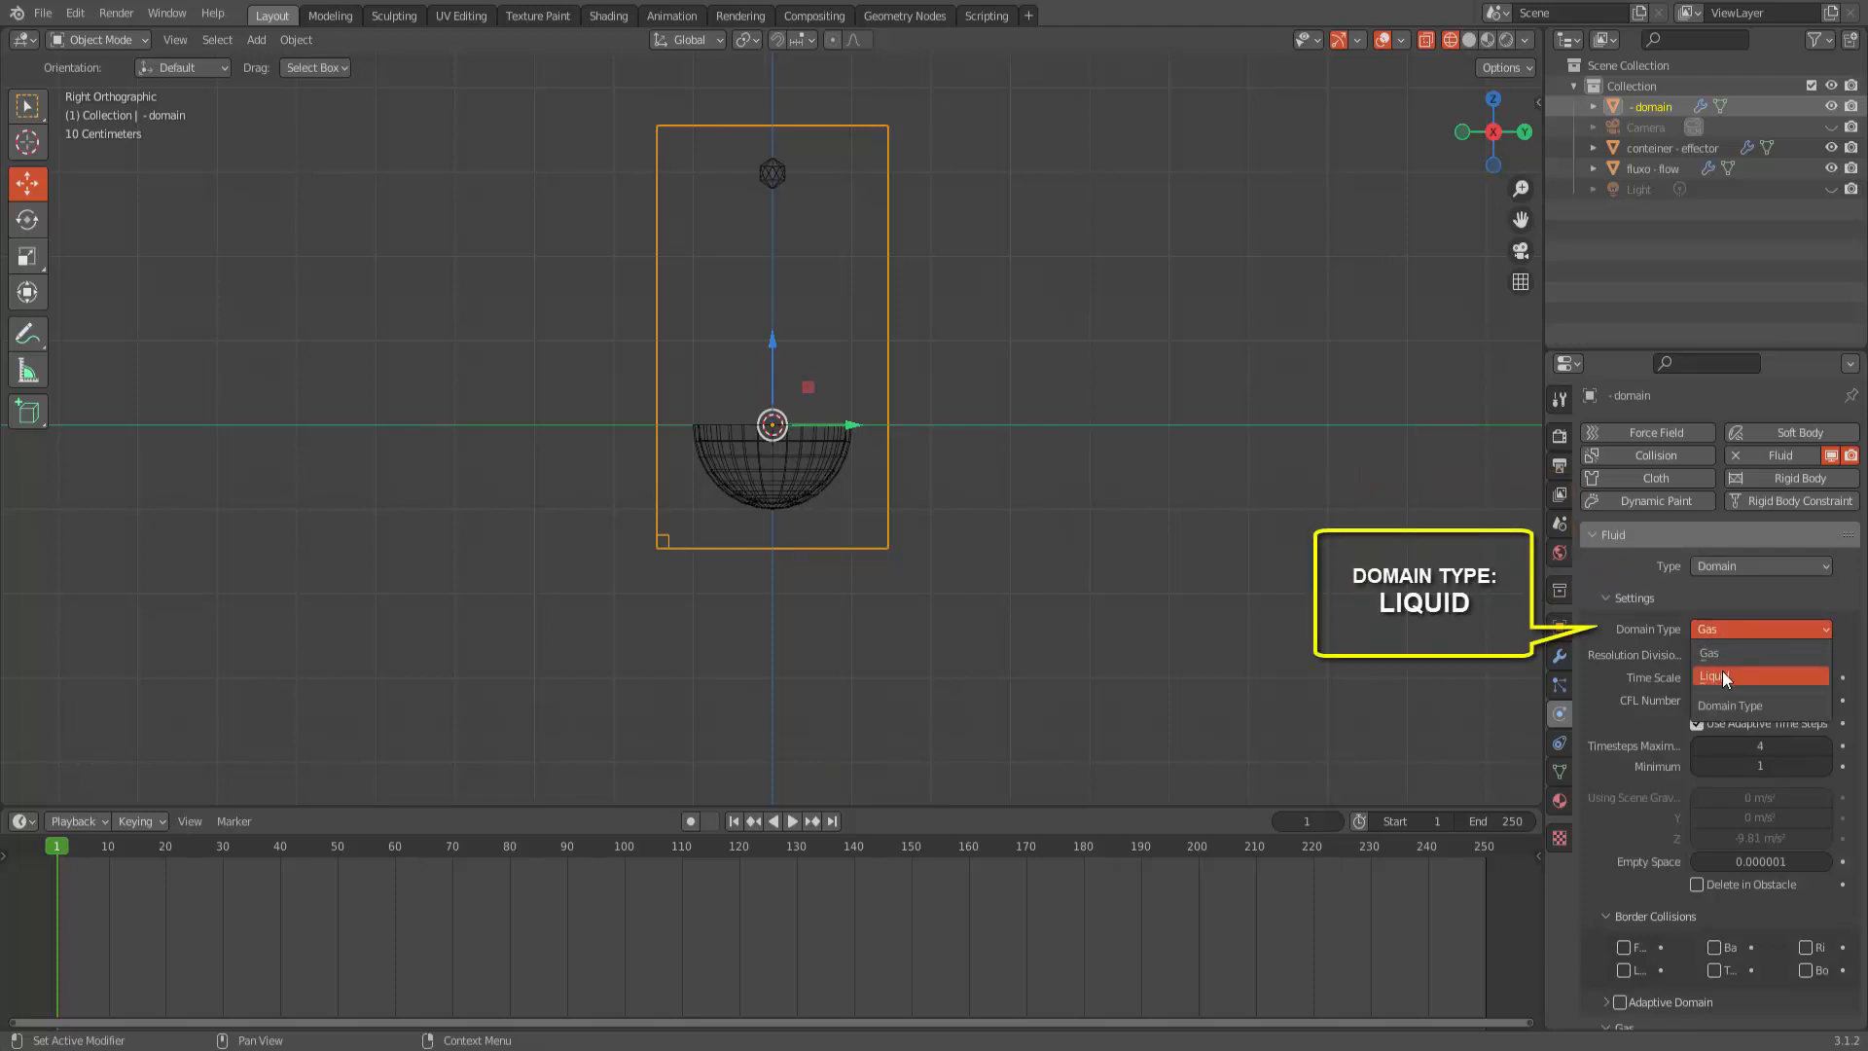
{"action": "left_click", "coordinate": [1722, 674]}
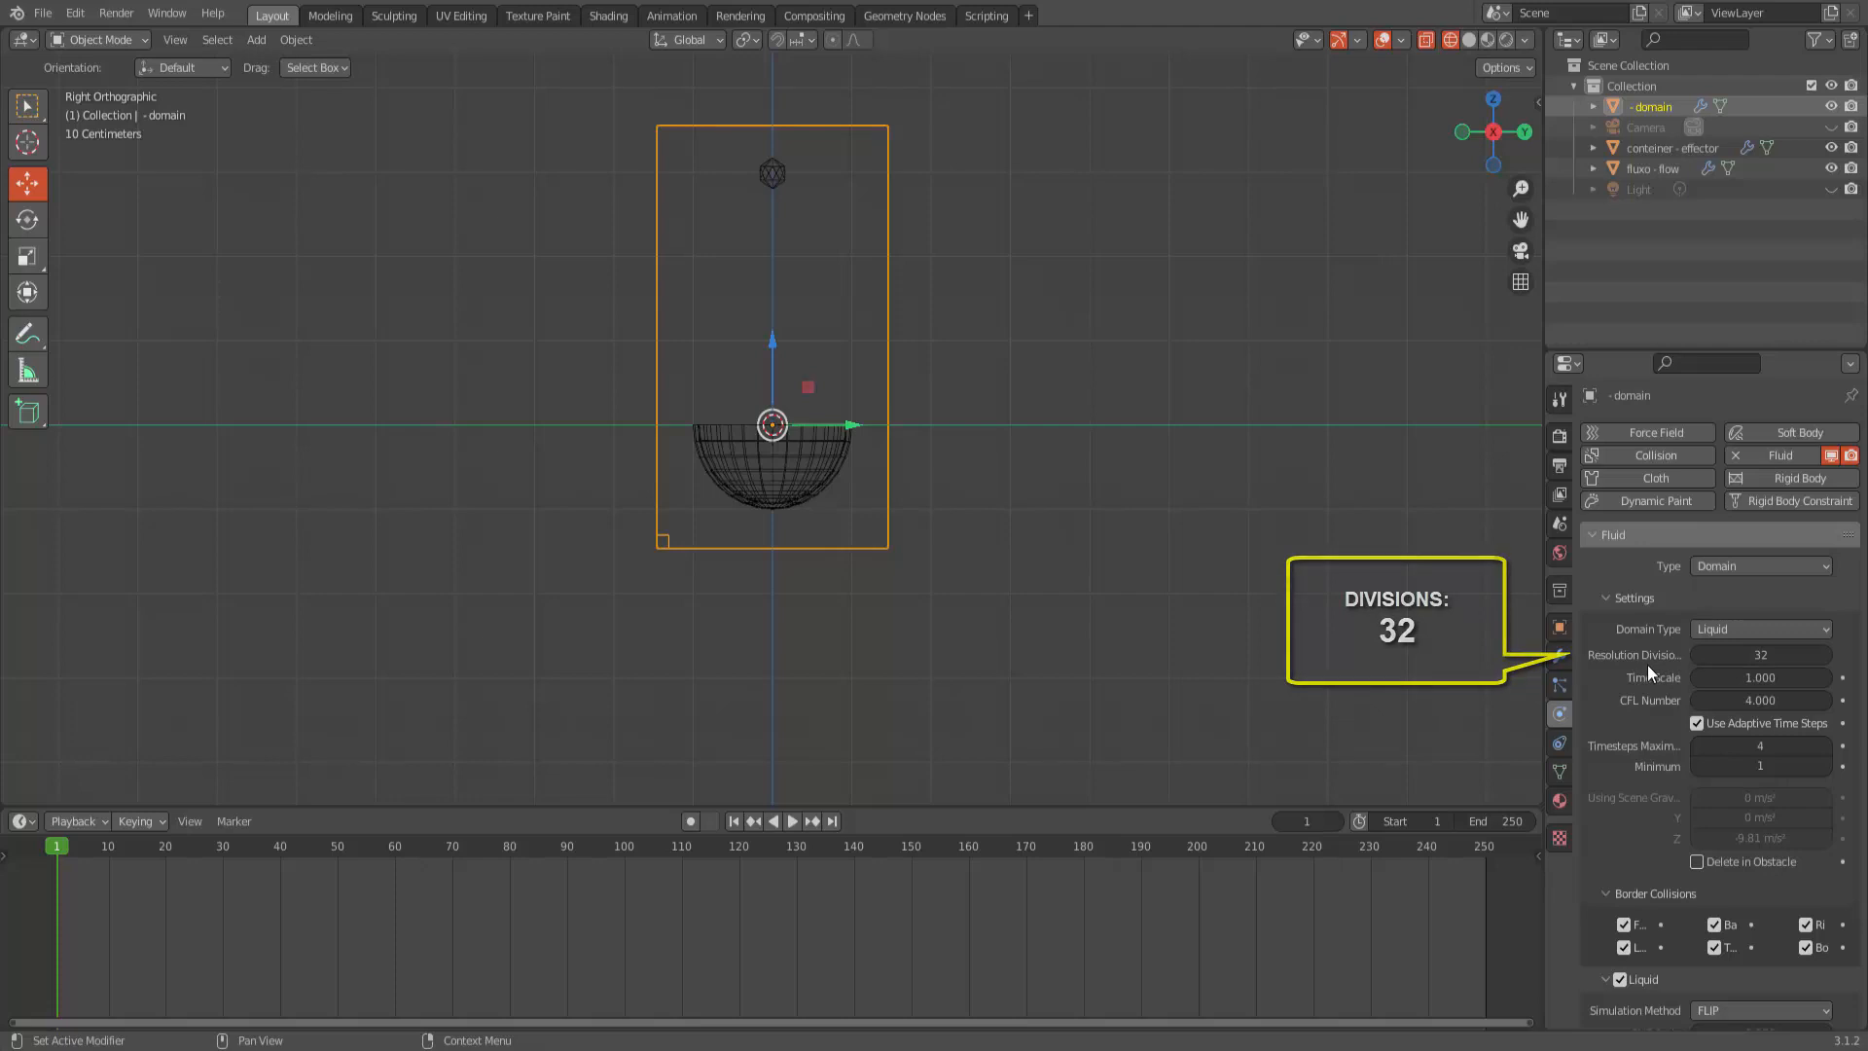
Step: Turn off all of the domain's border collisions except Bottom
{"action": "scroll", "coordinate": [1644, 666], "scroll_direction": "down", "scroll_amount": 3}
{"action": "scroll", "coordinate": [1644, 665], "scroll_direction": "down", "scroll_amount": 3}
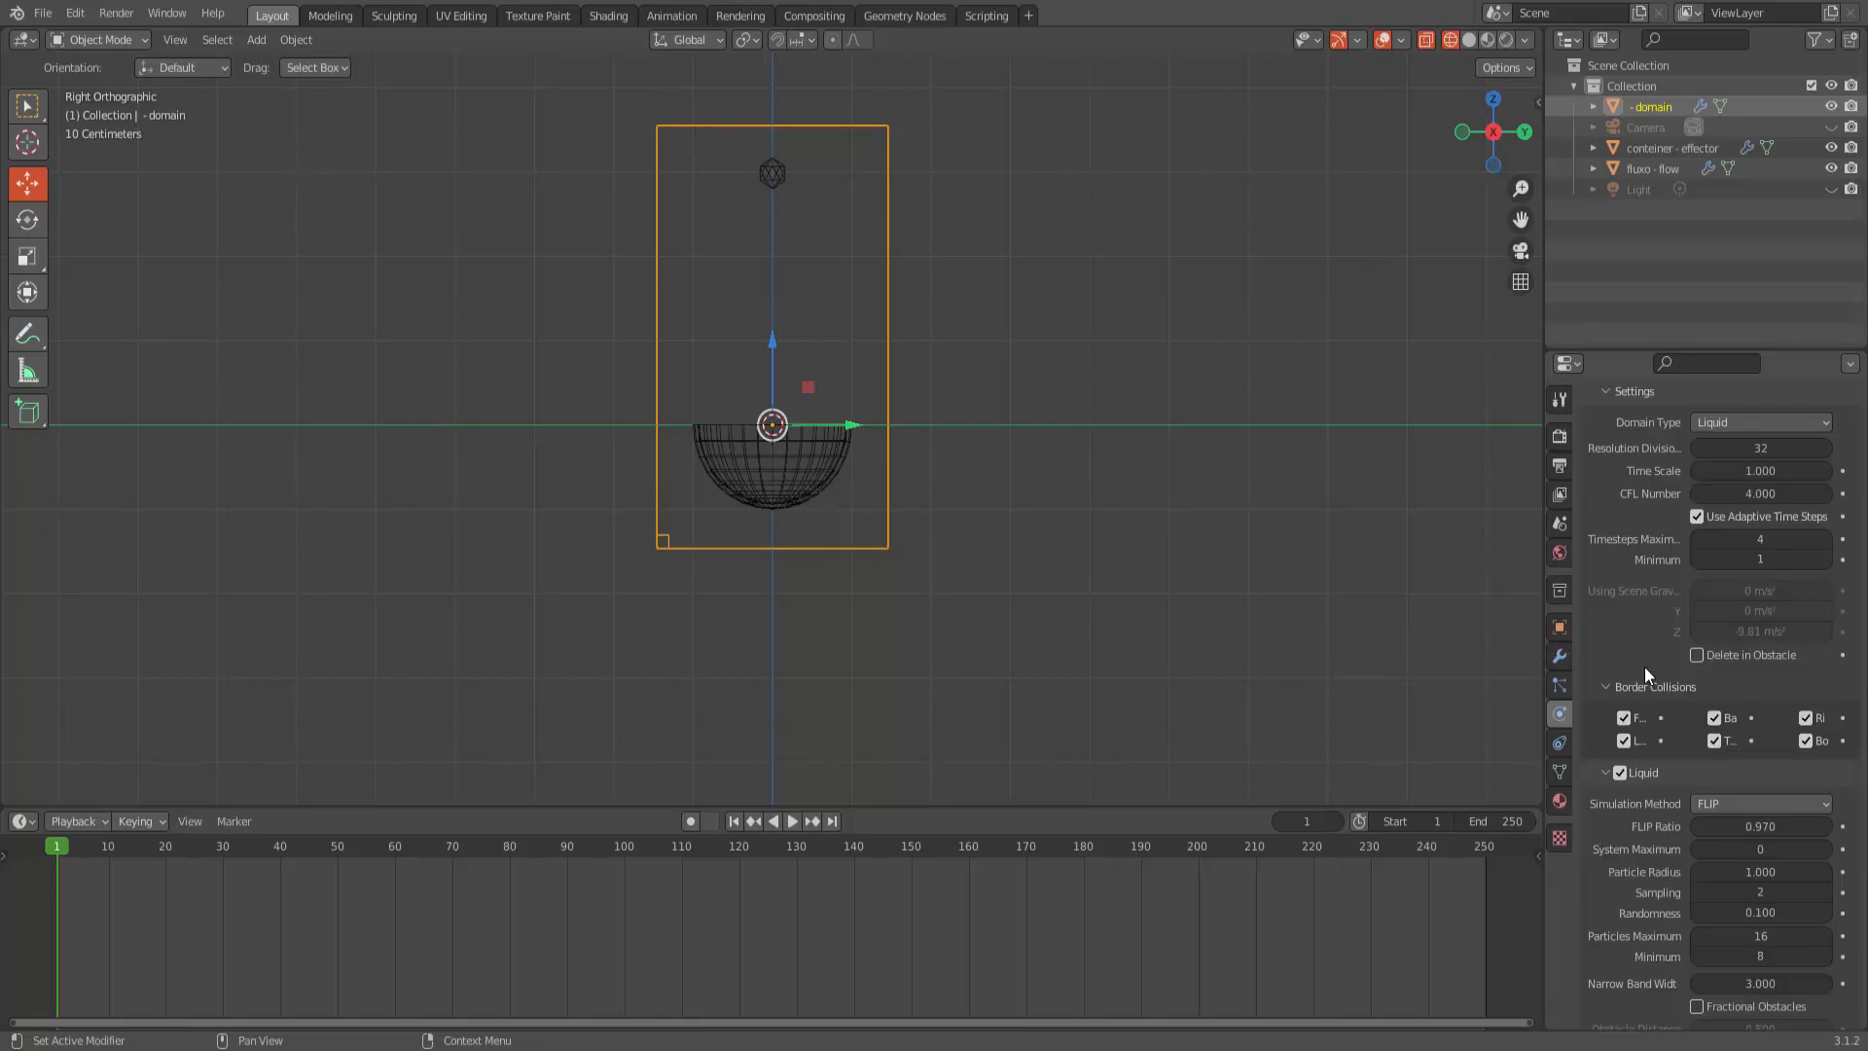
{"action": "left_click", "coordinate": [1623, 676]}
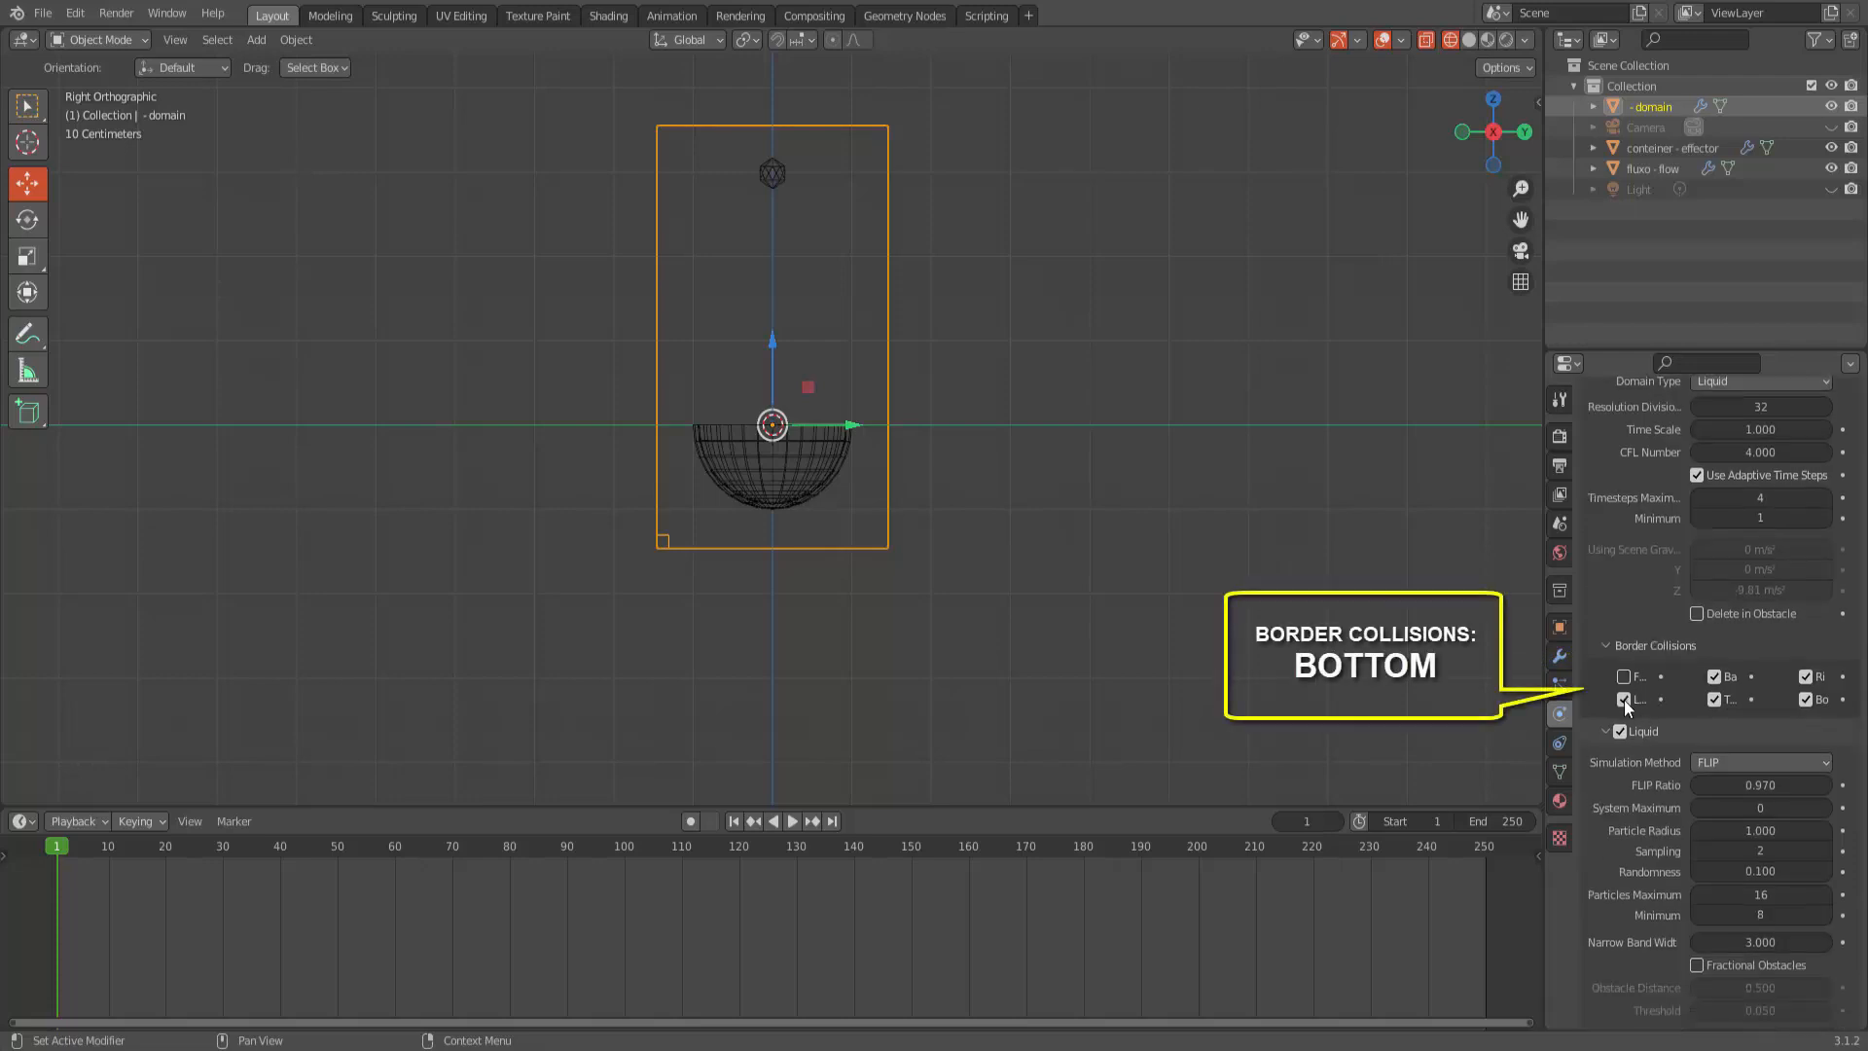
{"action": "left_click", "coordinate": [1717, 699]}
{"action": "left_click", "coordinate": [1806, 676]}
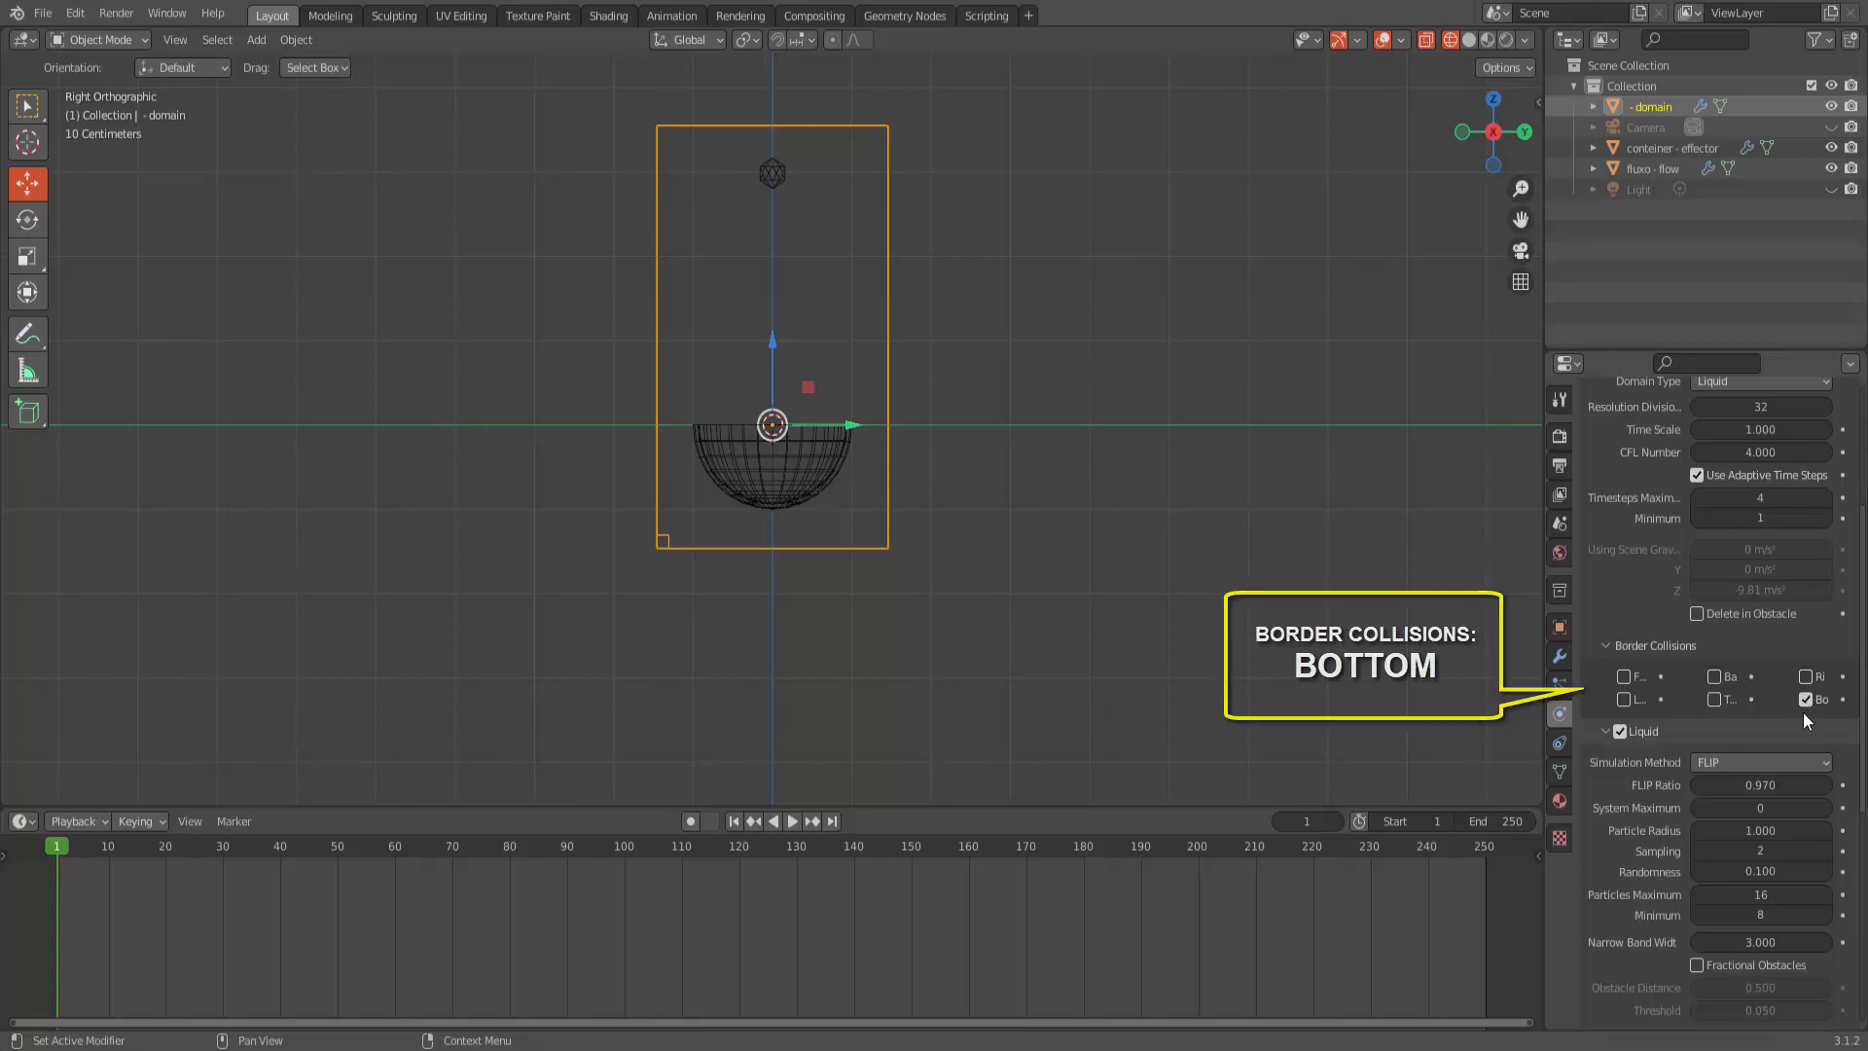
Step: Set the domain's cache folder to C:\tmp\teste
{"action": "scroll", "coordinate": [1802, 712], "scroll_direction": "down", "scroll_amount": 6}
{"action": "scroll", "coordinate": [1802, 712], "scroll_direction": "down", "scroll_amount": 5}
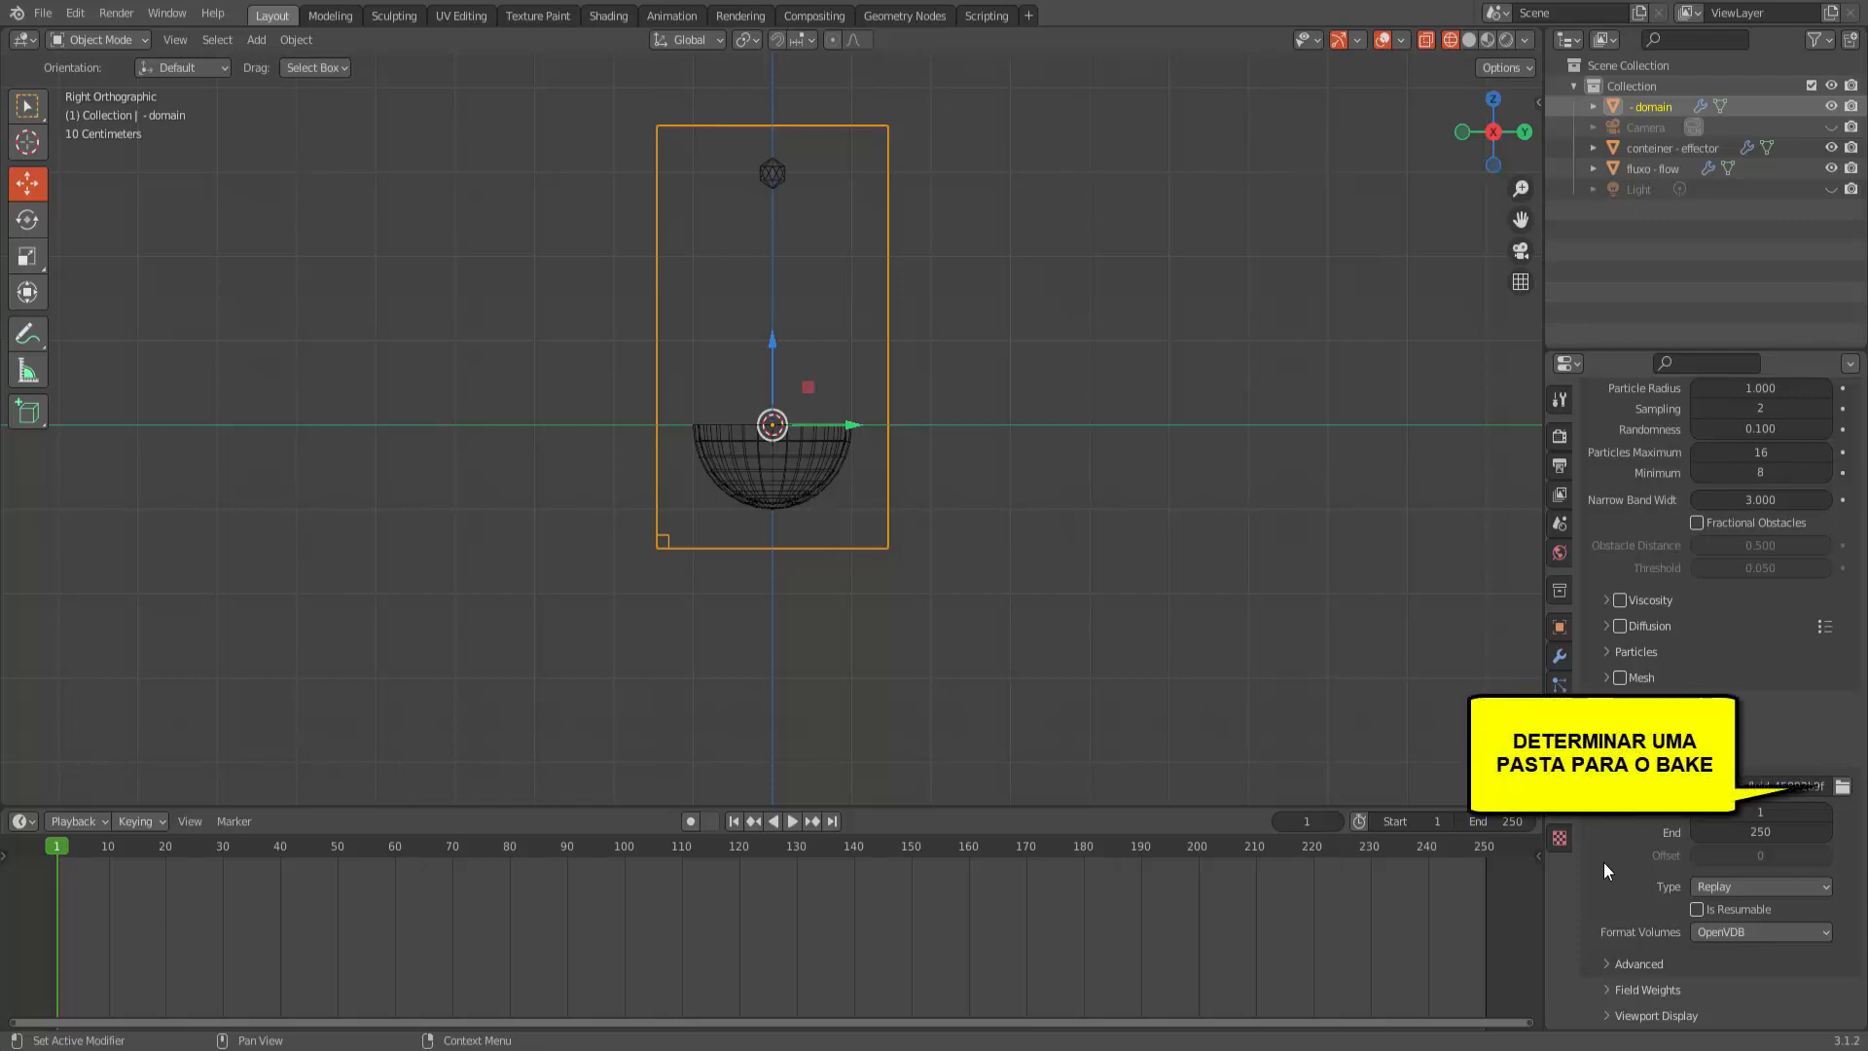
{"action": "left_click", "coordinate": [1843, 786]}
{"action": "left_click", "coordinate": [500, 278]}
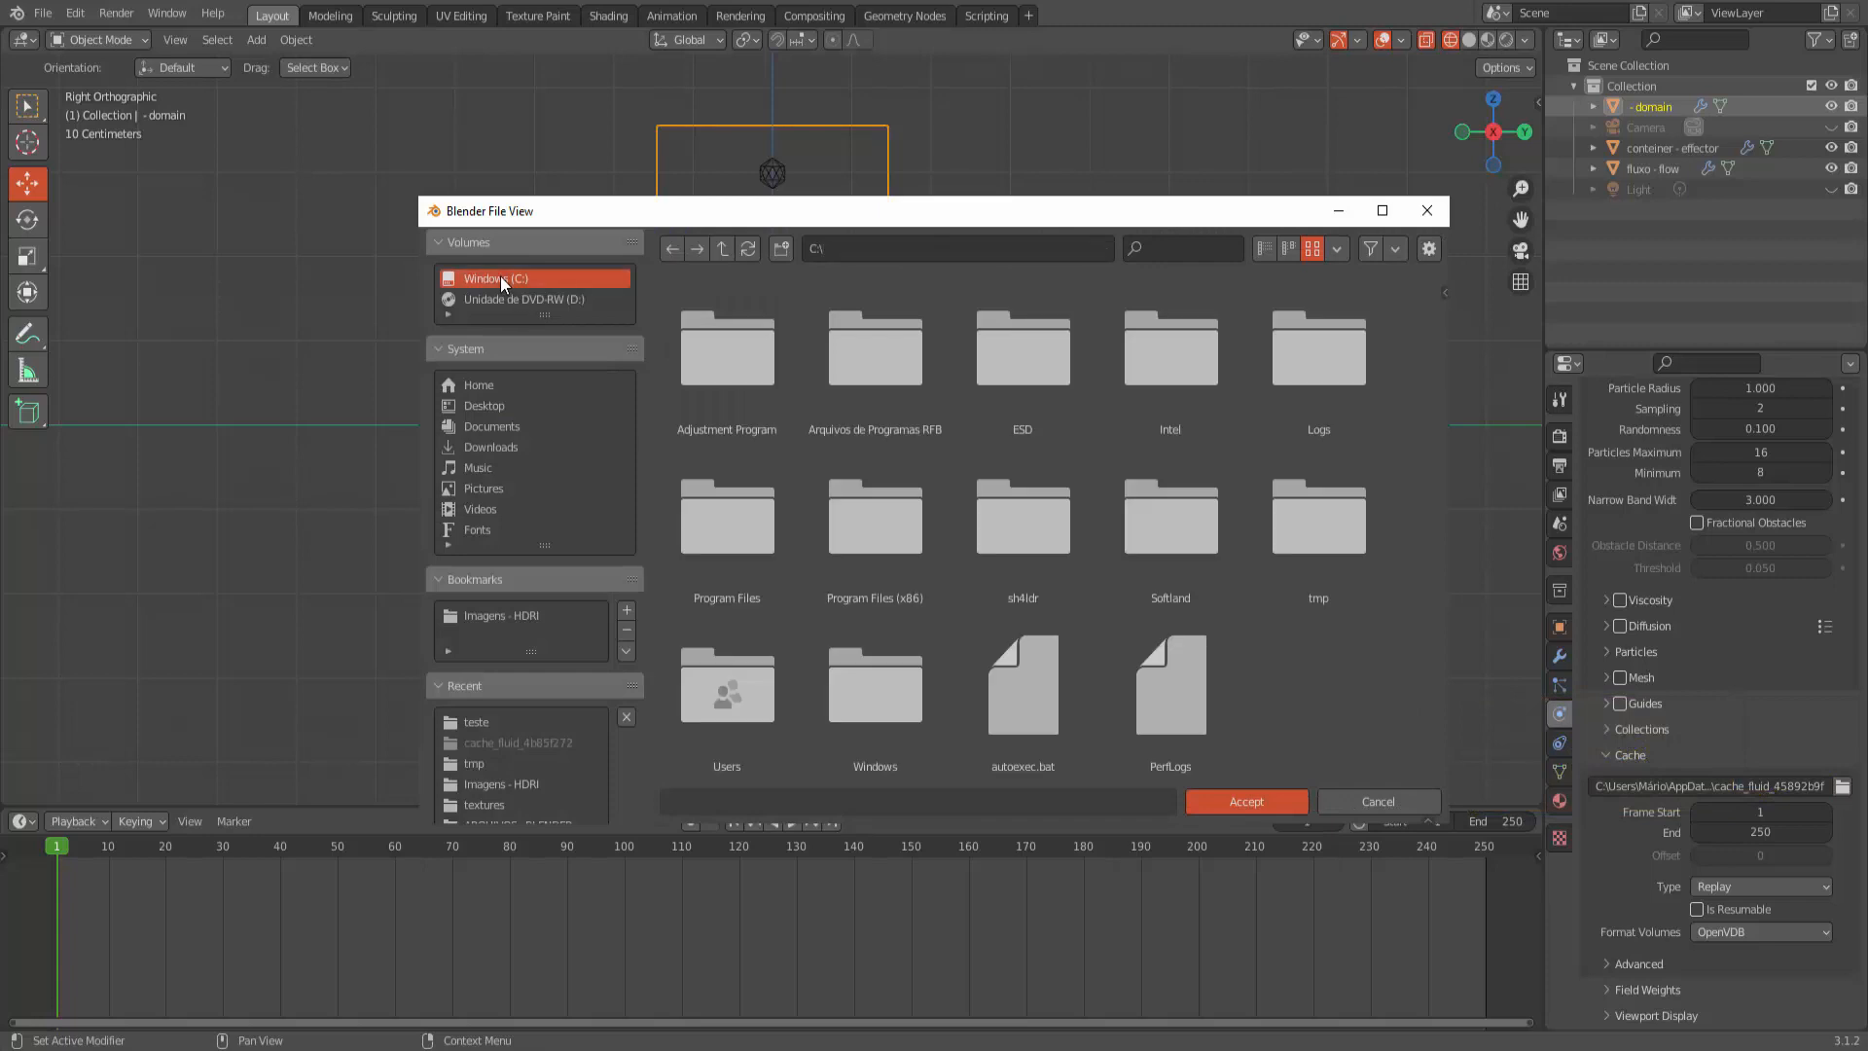
{"action": "double_click", "coordinate": [1315, 535]}
{"action": "double_click", "coordinate": [1322, 377]}
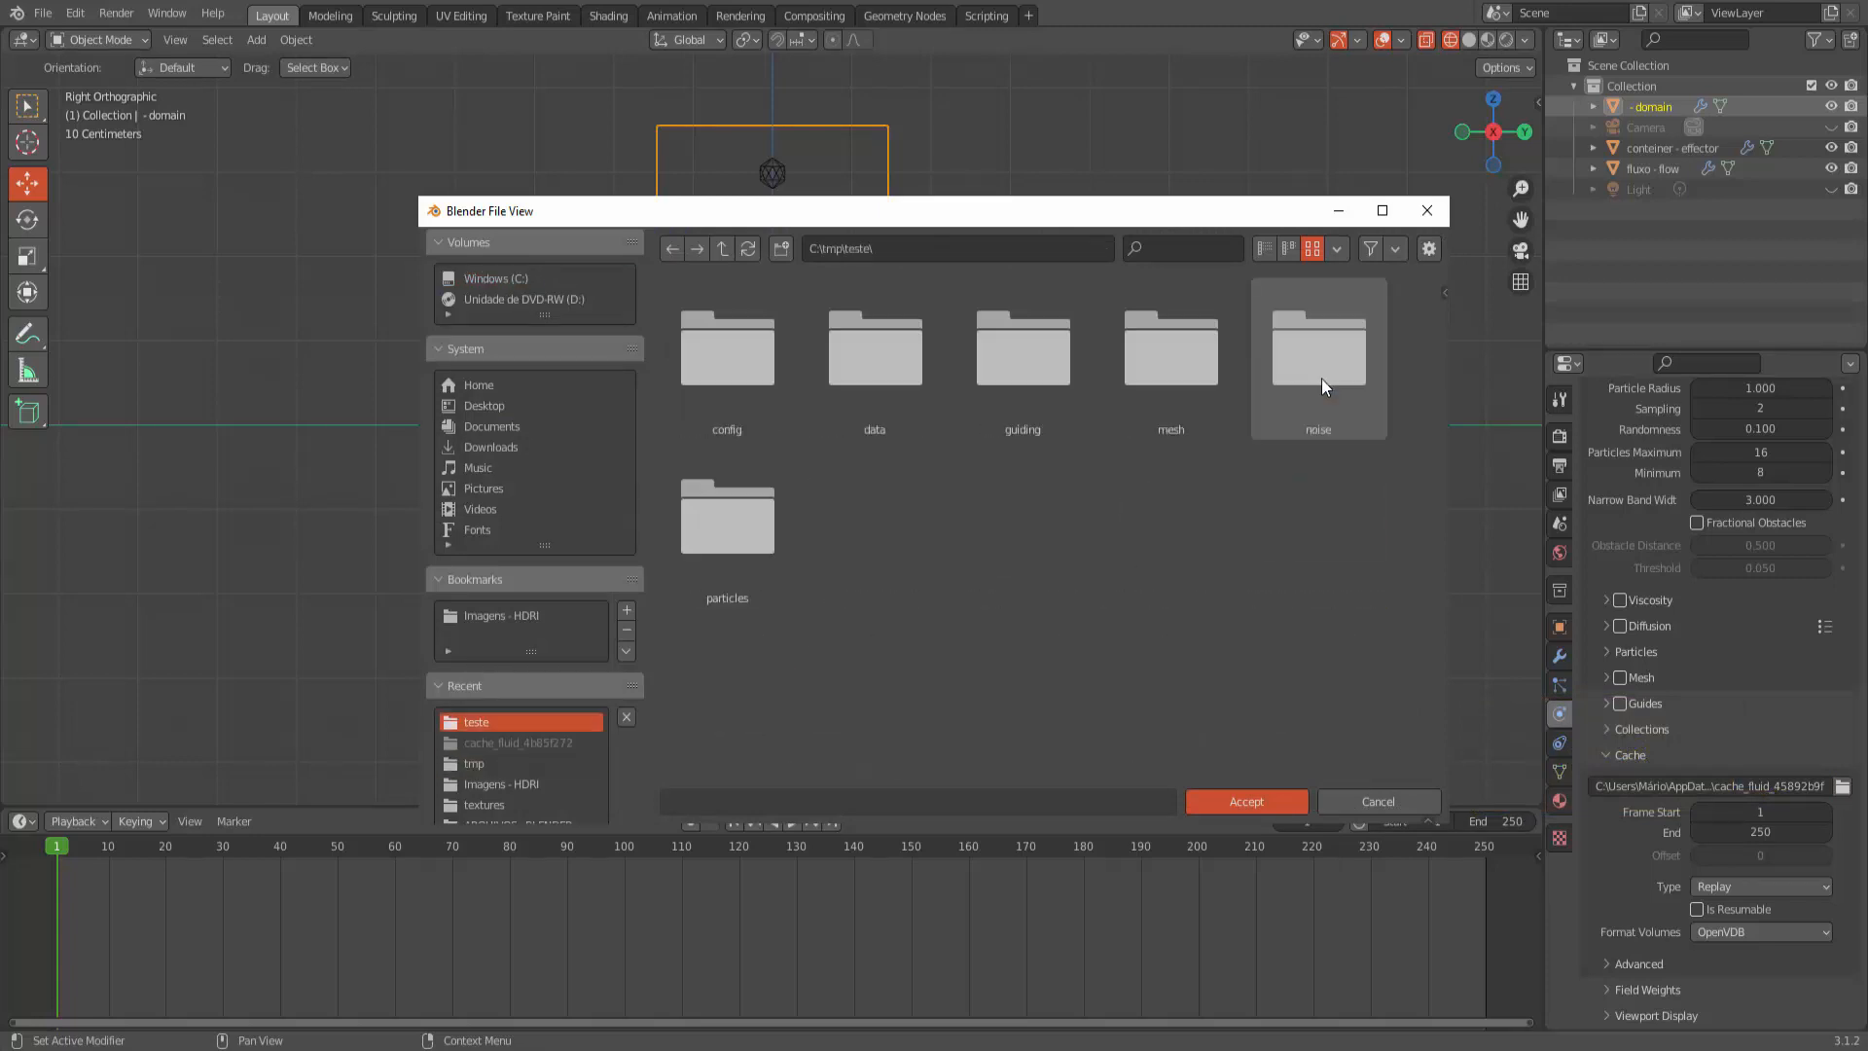
{"action": "left_click", "coordinate": [1263, 802]}
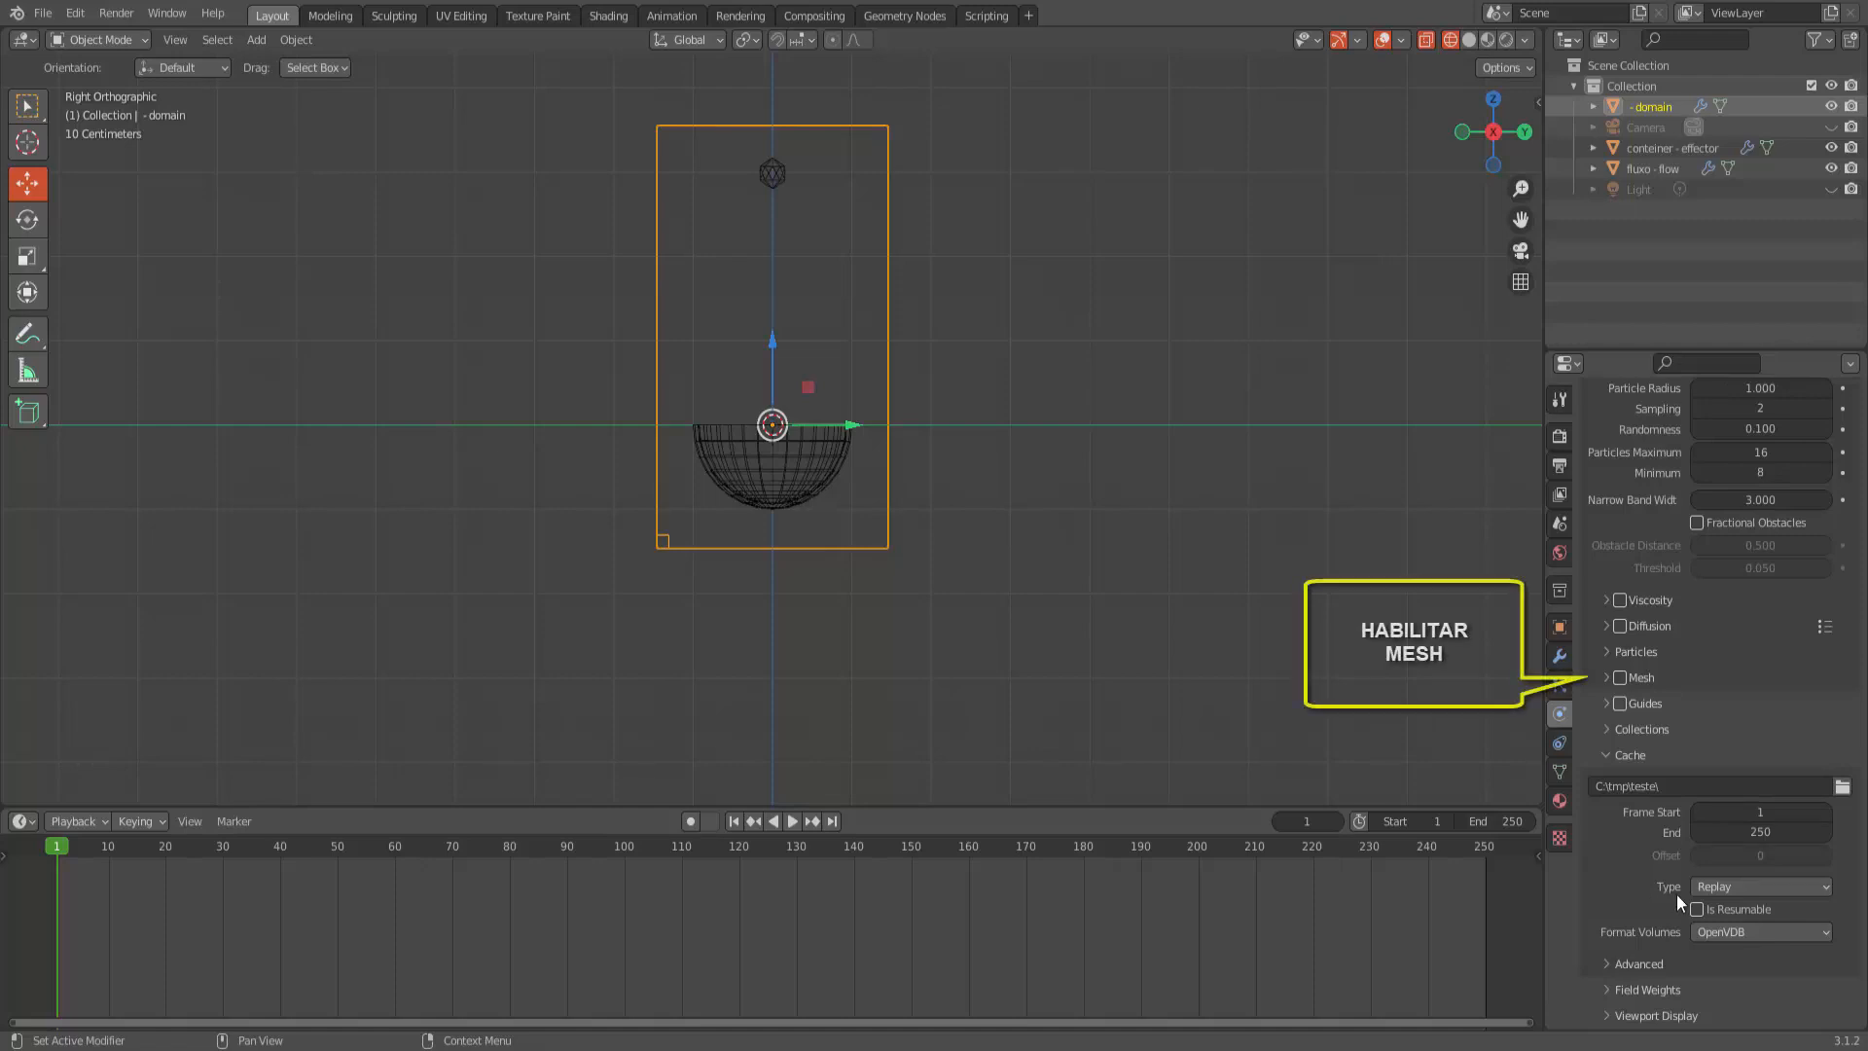
Step: Enable Mesh for the liquid domain and choose Replay as its cache type
{"action": "left_click", "coordinate": [1620, 678]}
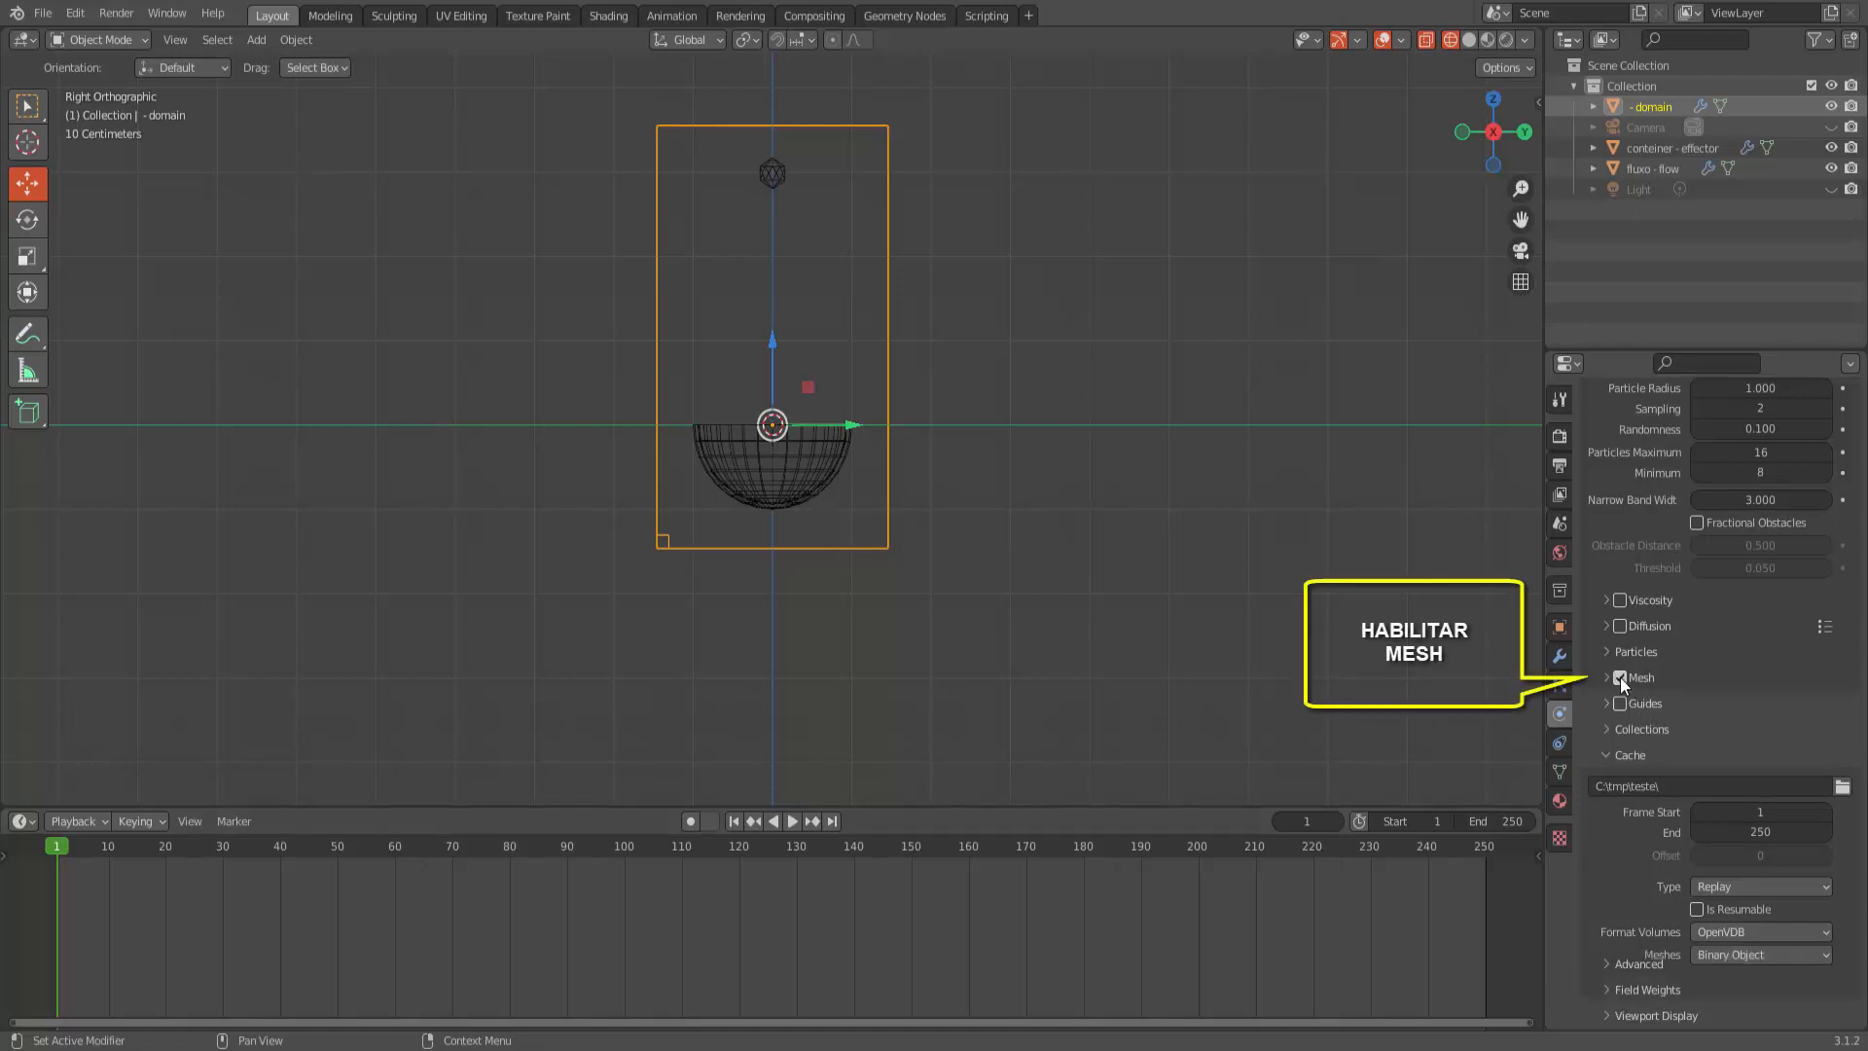
{"action": "left_click", "coordinate": [1709, 887]}
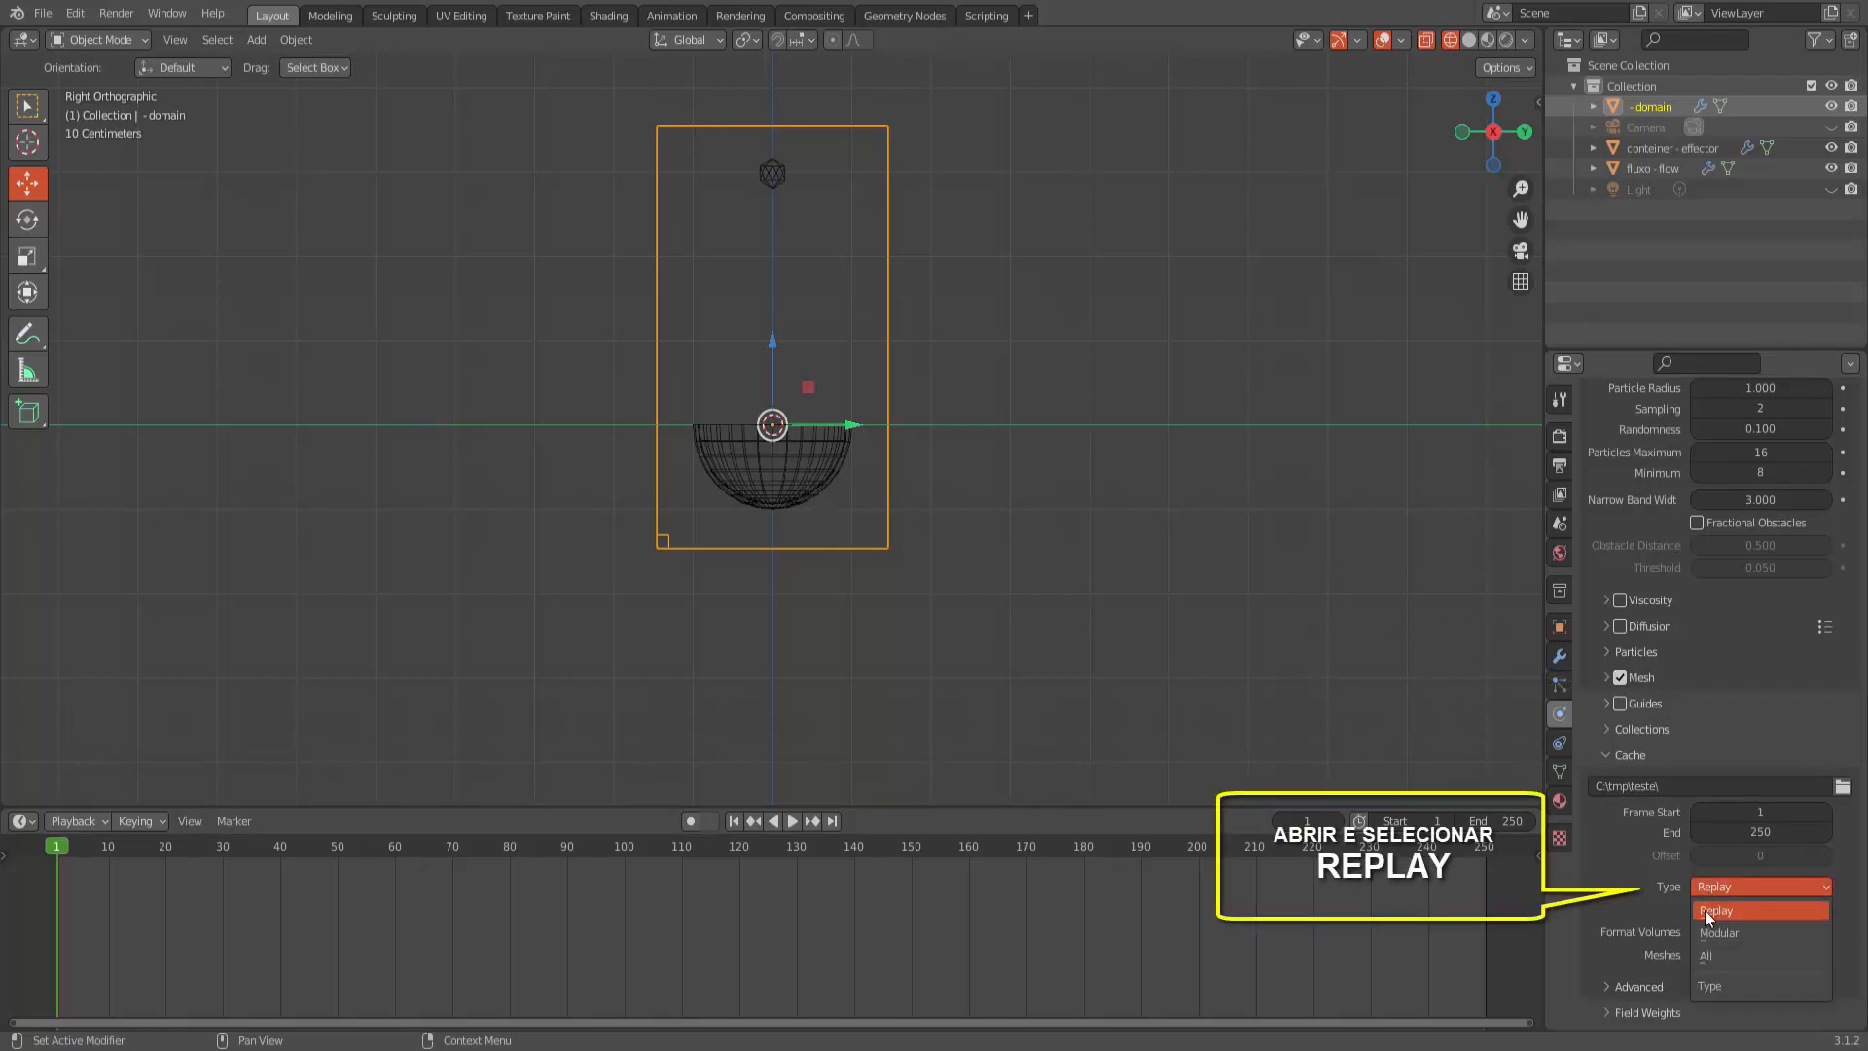
{"action": "left_click", "coordinate": [1716, 910]}
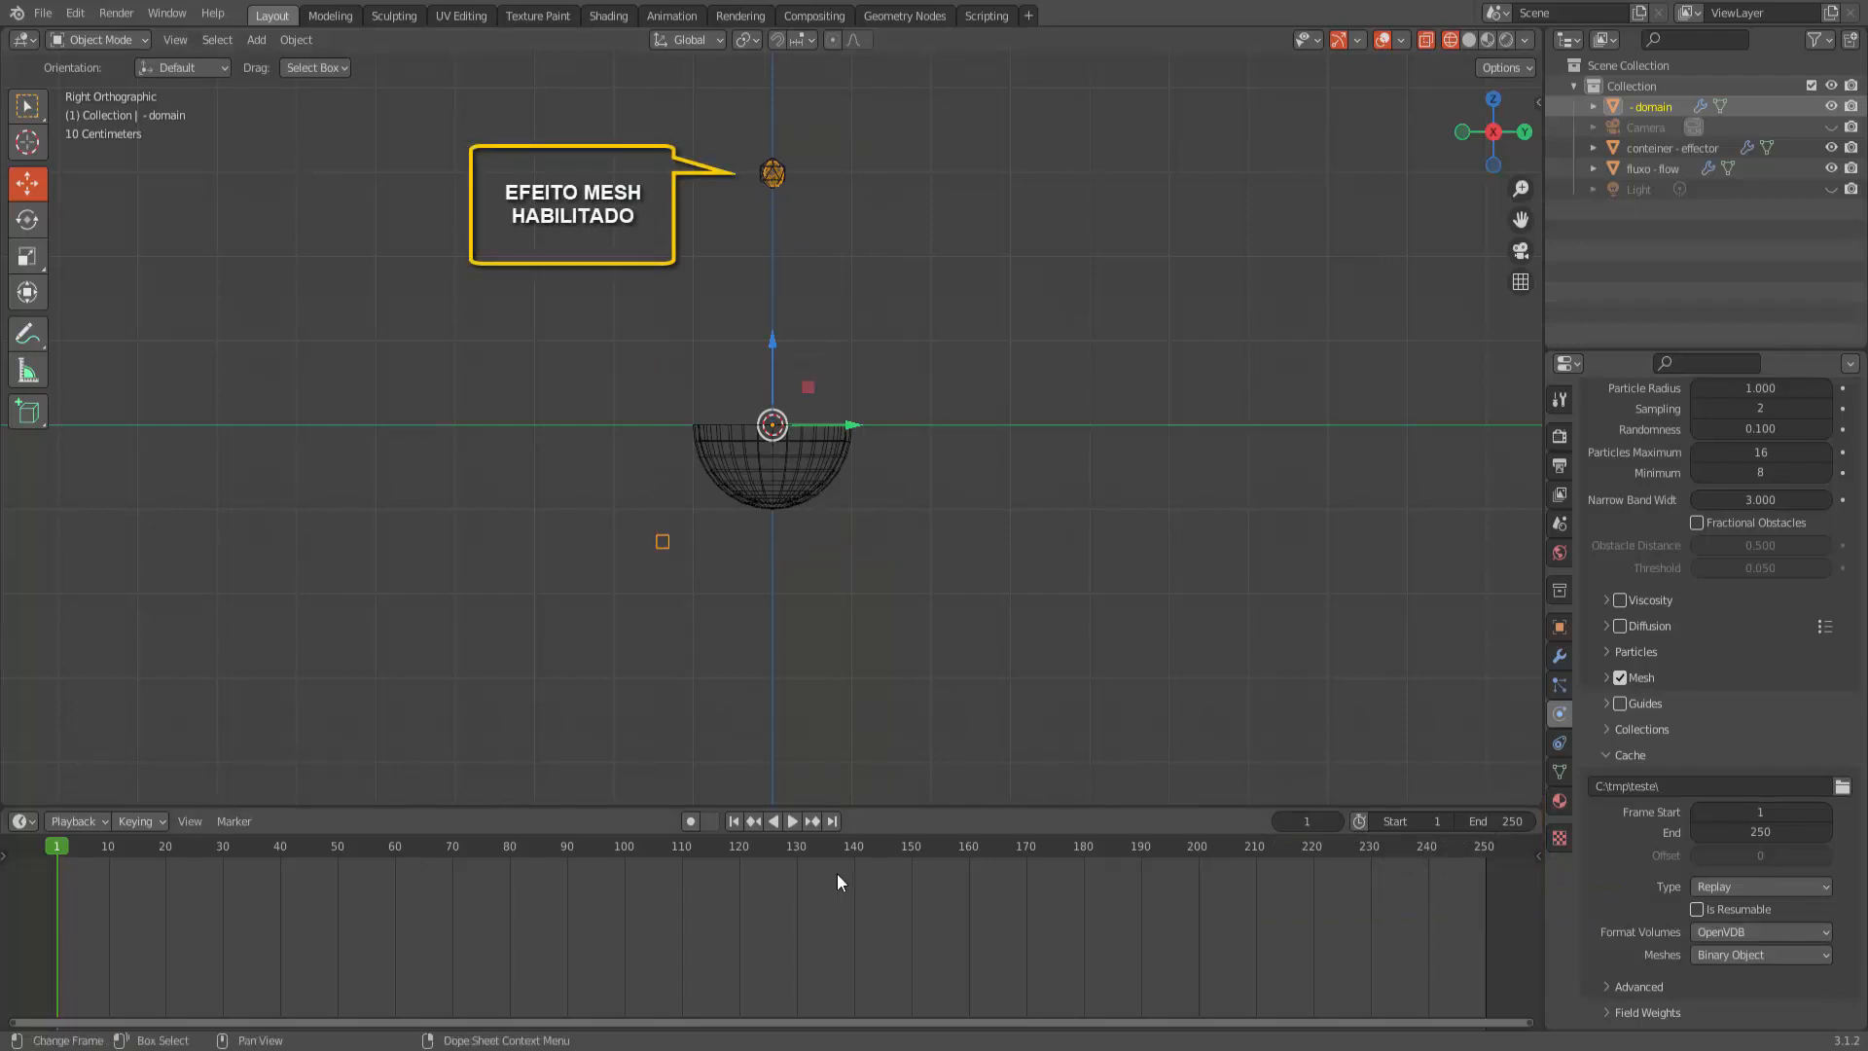
Step: Play the fluid simulation, pause it to examine the flow around the bowl in perspective, and return to frame 1
{"action": "left_click", "coordinate": [792, 820]}
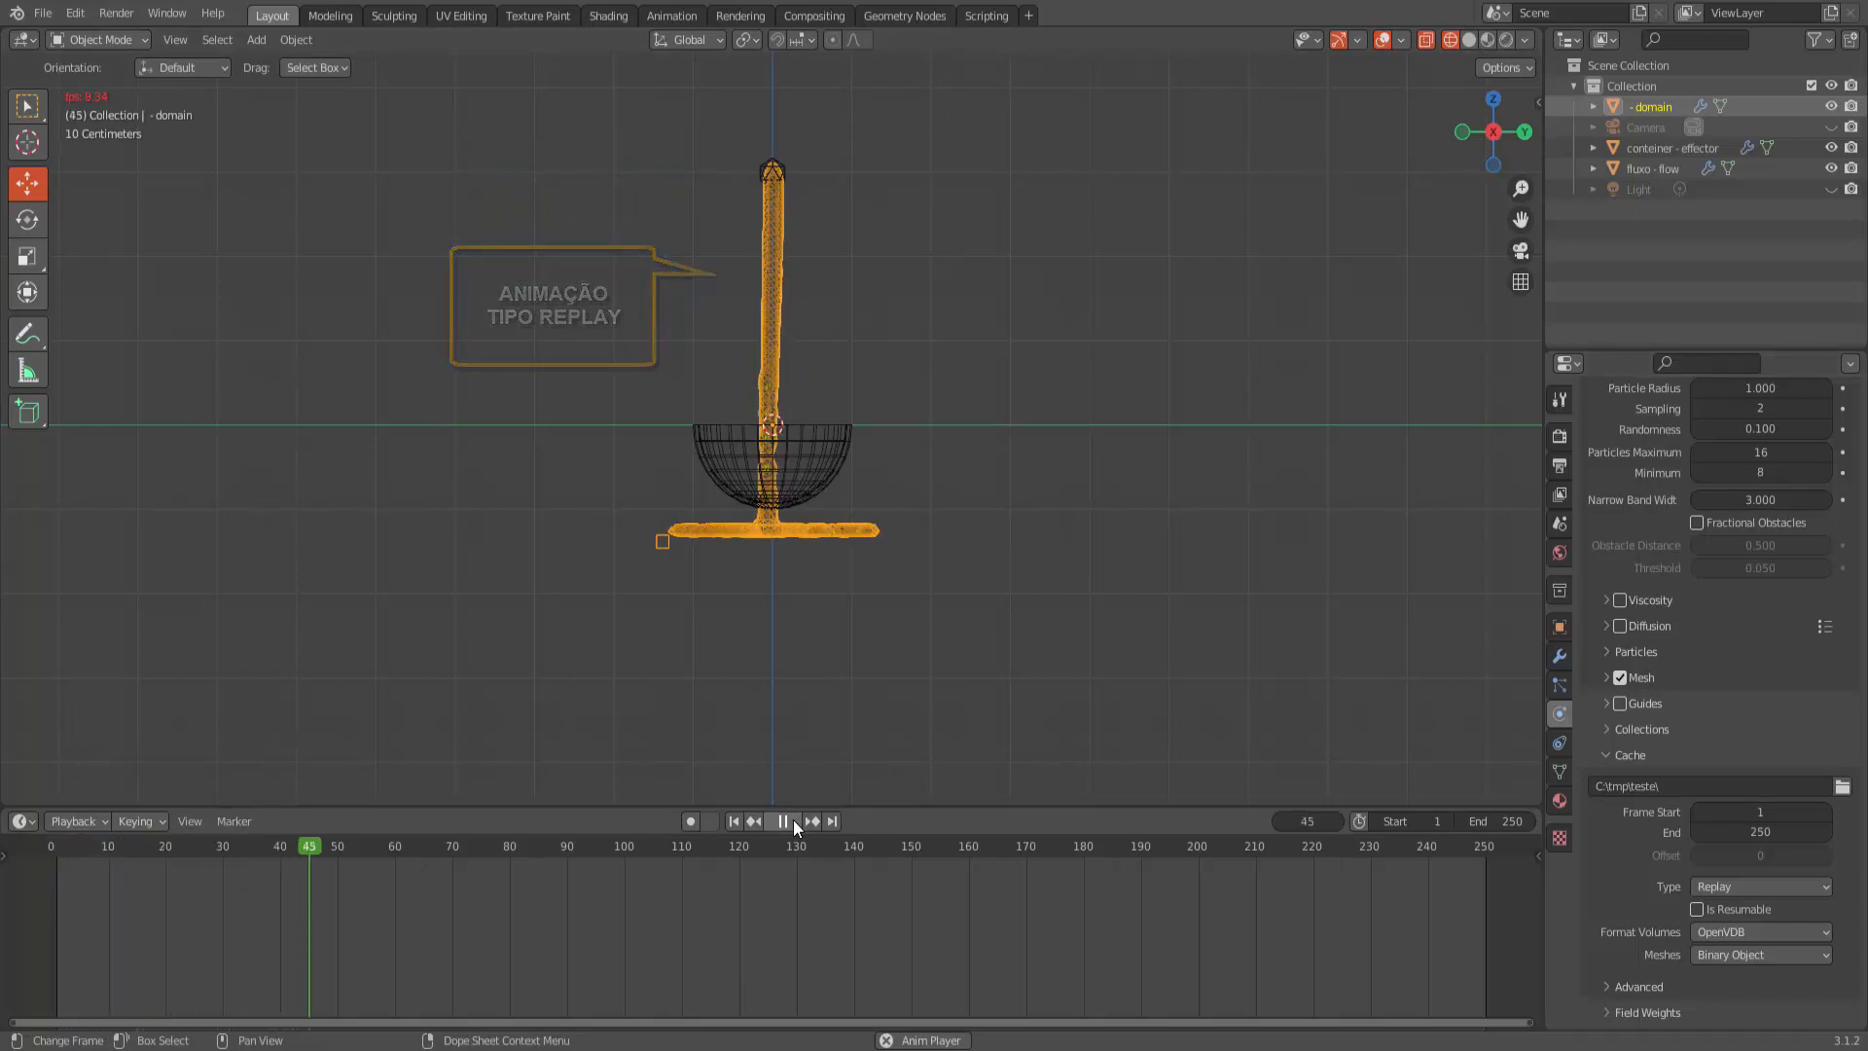
{"action": "left_click", "coordinate": [792, 820]}
{"action": "middle_click_drag", "start_coordinate": [848, 657], "coordinate": [813, 698]}
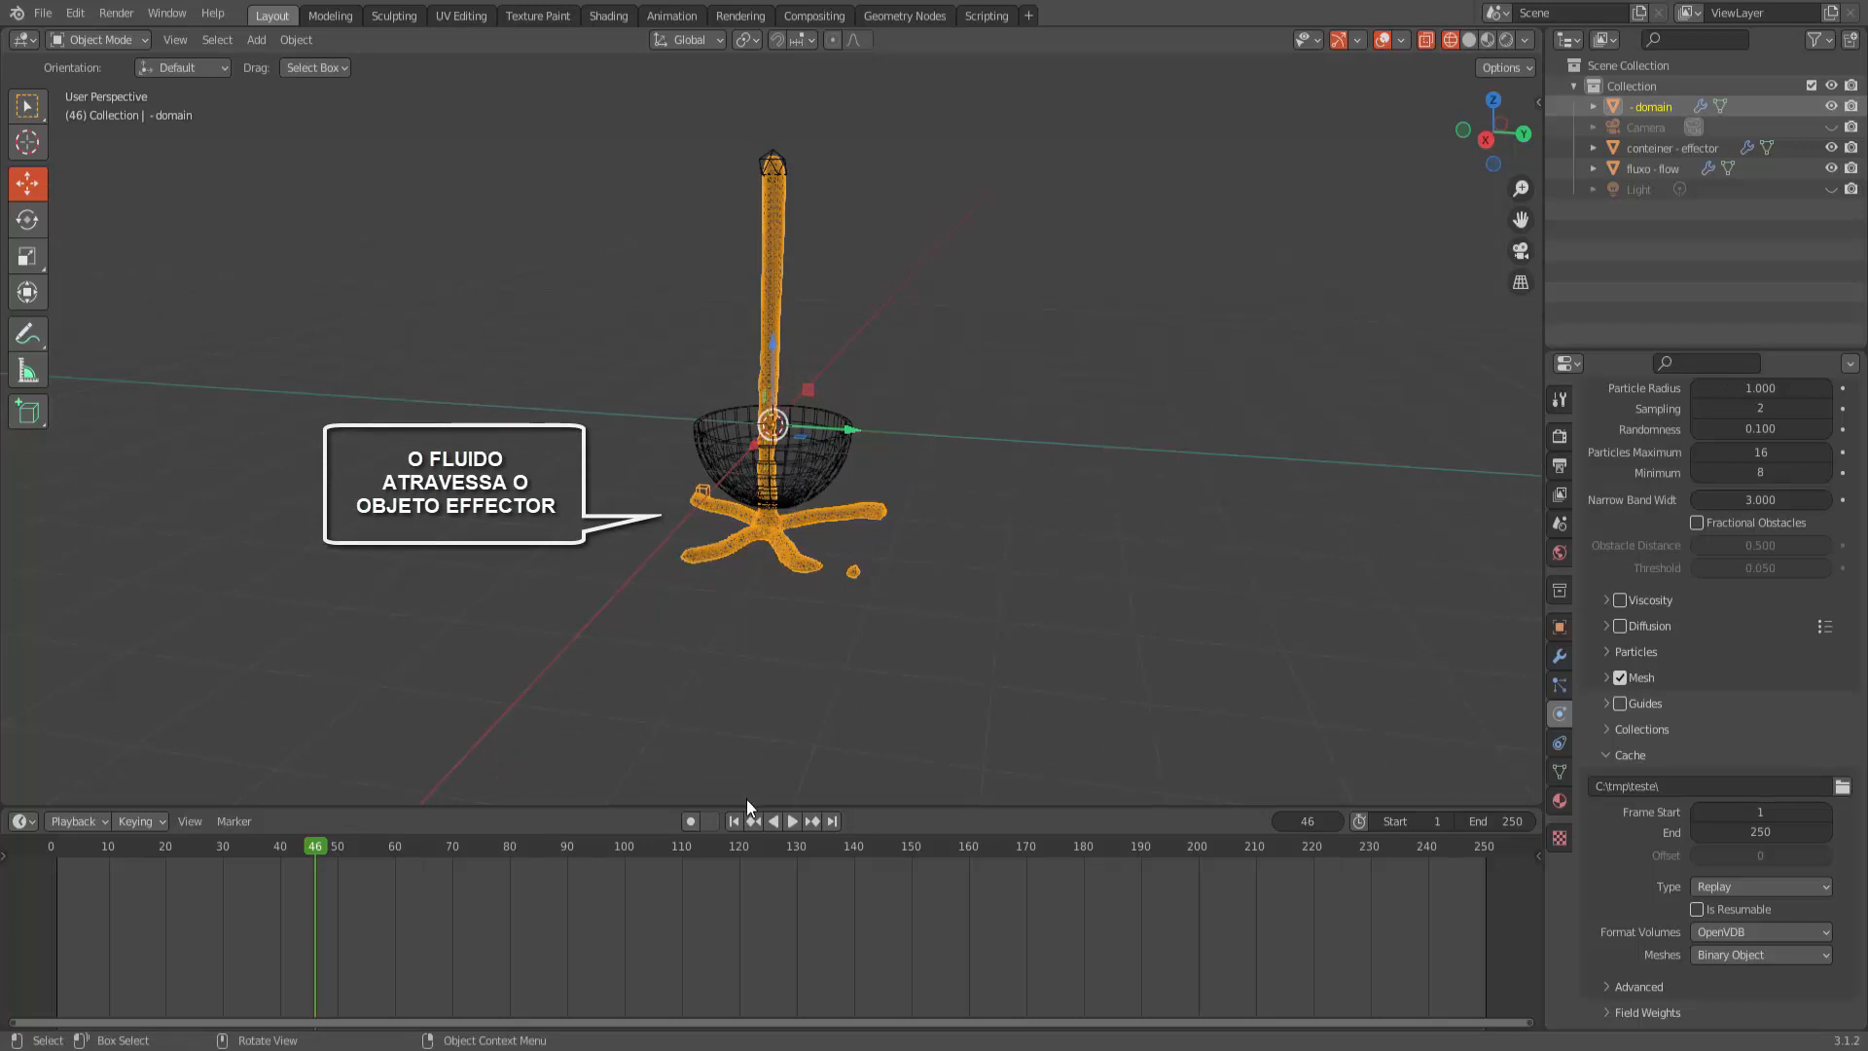
{"action": "left_click", "coordinate": [734, 820]}
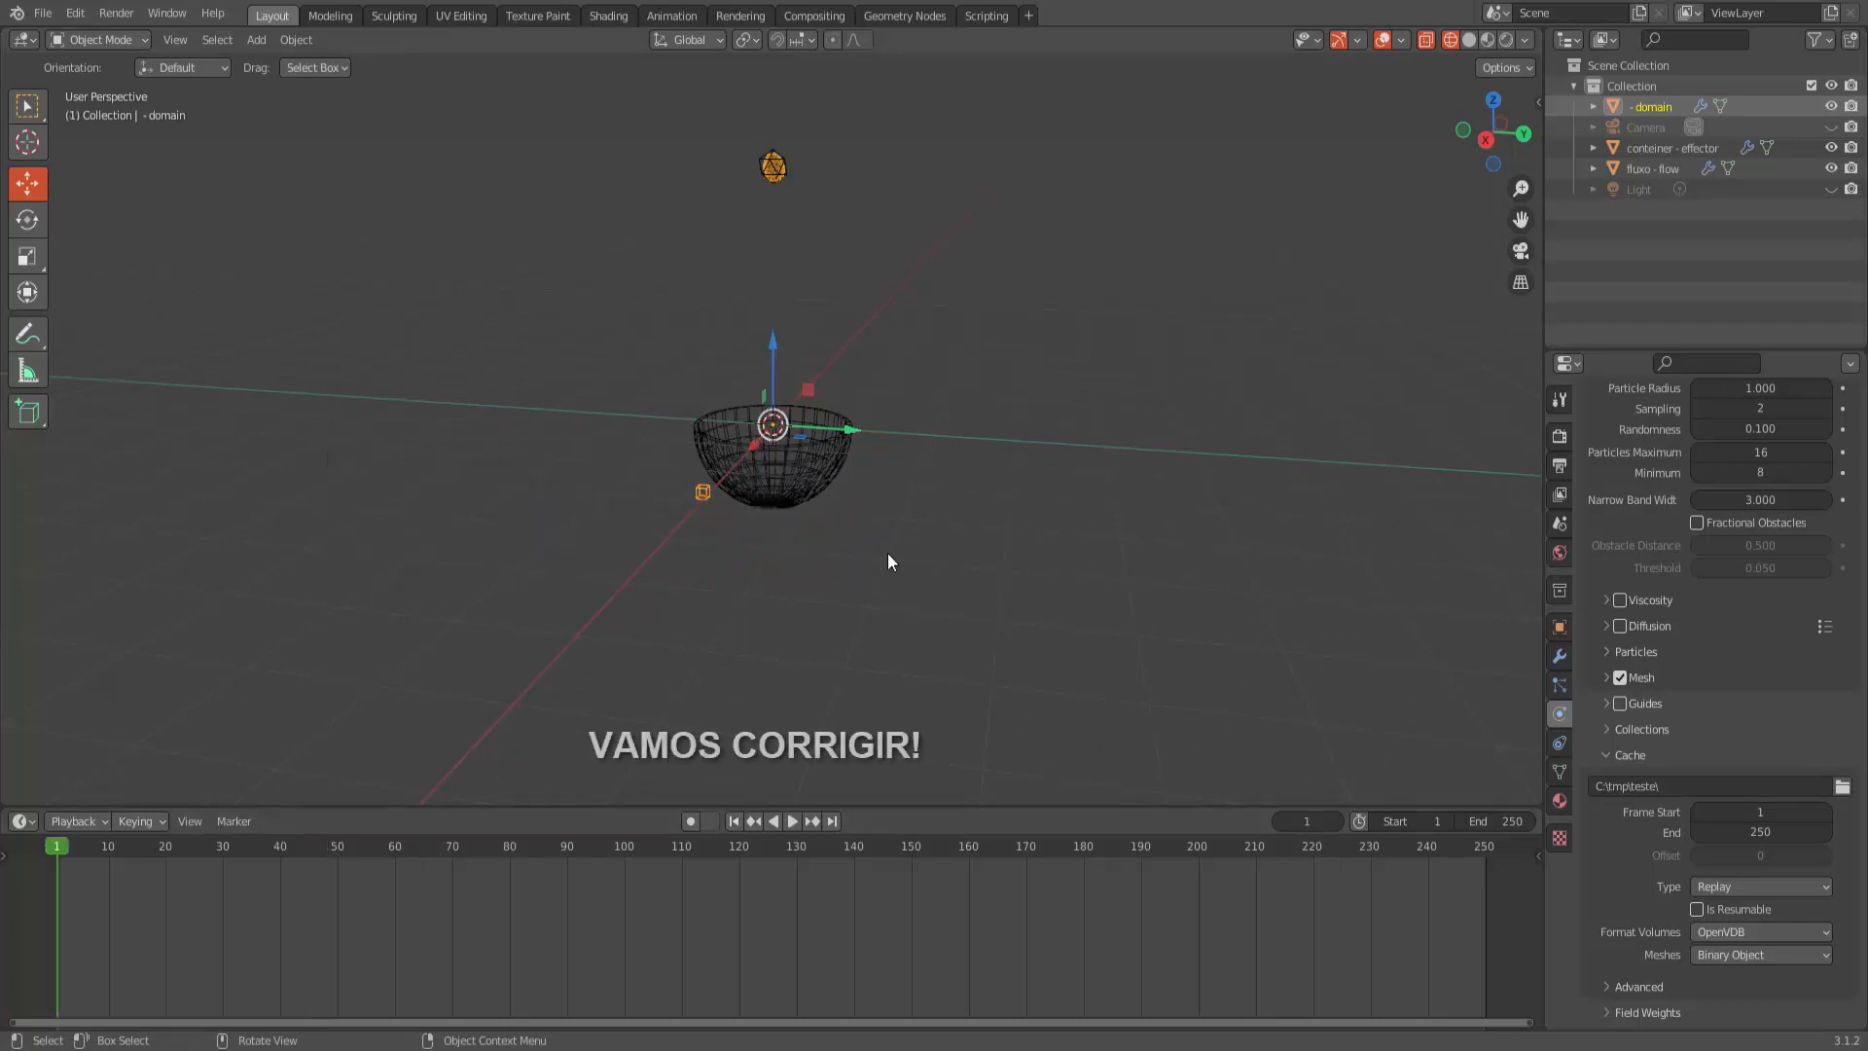
Step: Set the bowl effector's surface thickness to 0.5 and briefly play the animation
{"action": "left_click", "coordinate": [828, 460]}
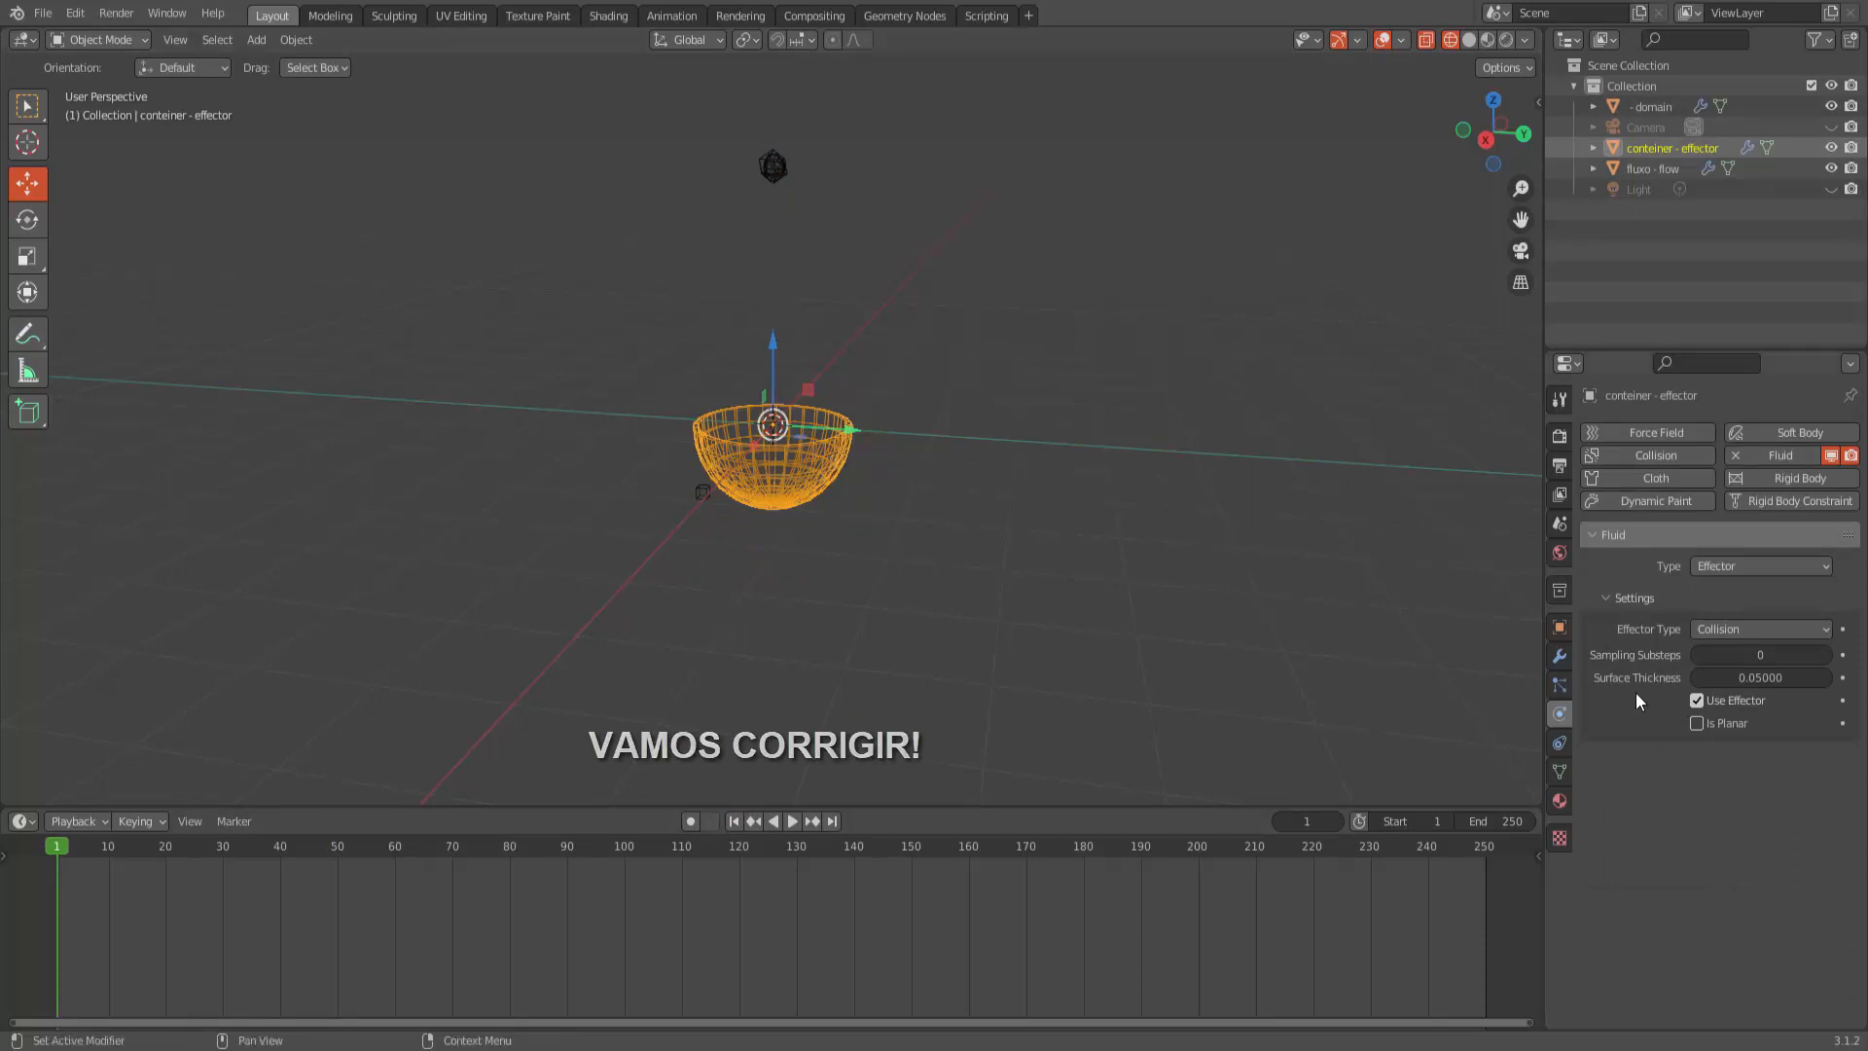
{"action": "left_click", "coordinate": [1740, 678]}
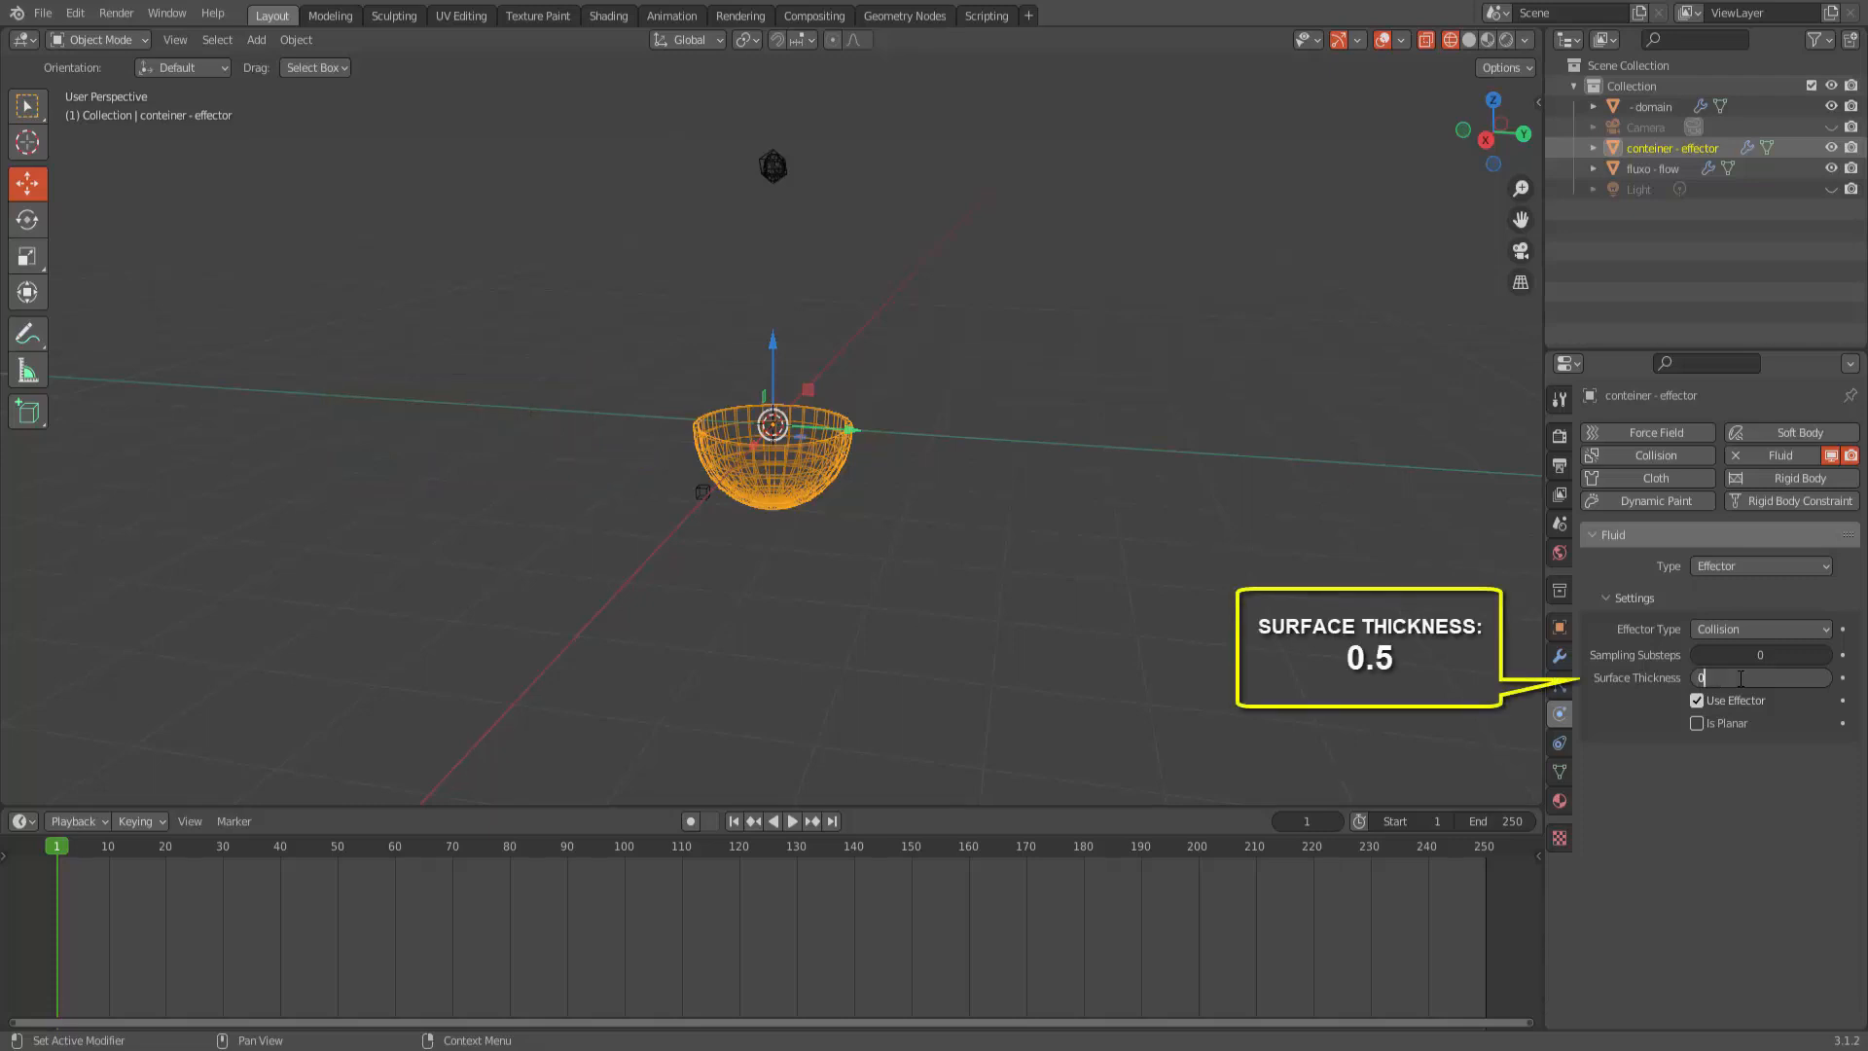
{"action": "key", "text": "BackSpace"}
{"action": "key", "text": "BackSpace"}
{"action": "type", "text": "5"}
{"action": "key", "text": "Return"}
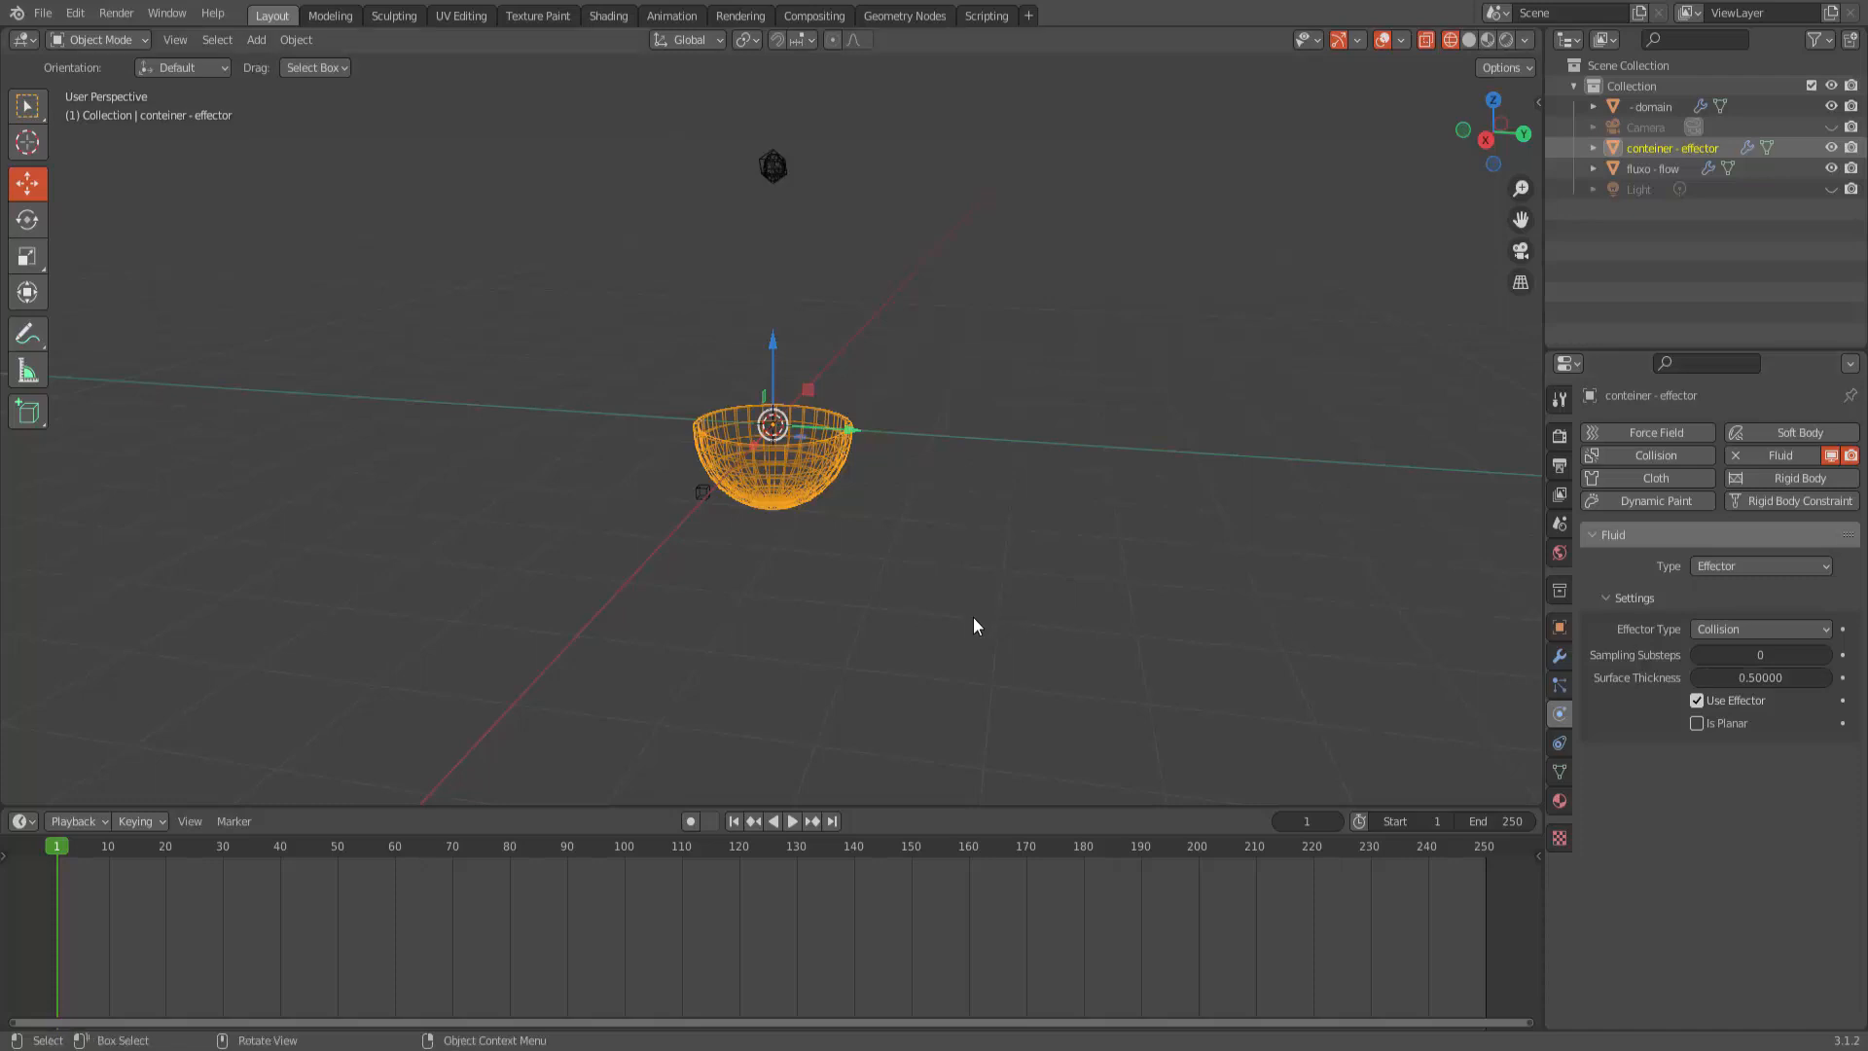
{"action": "left_click", "coordinate": [792, 820]}
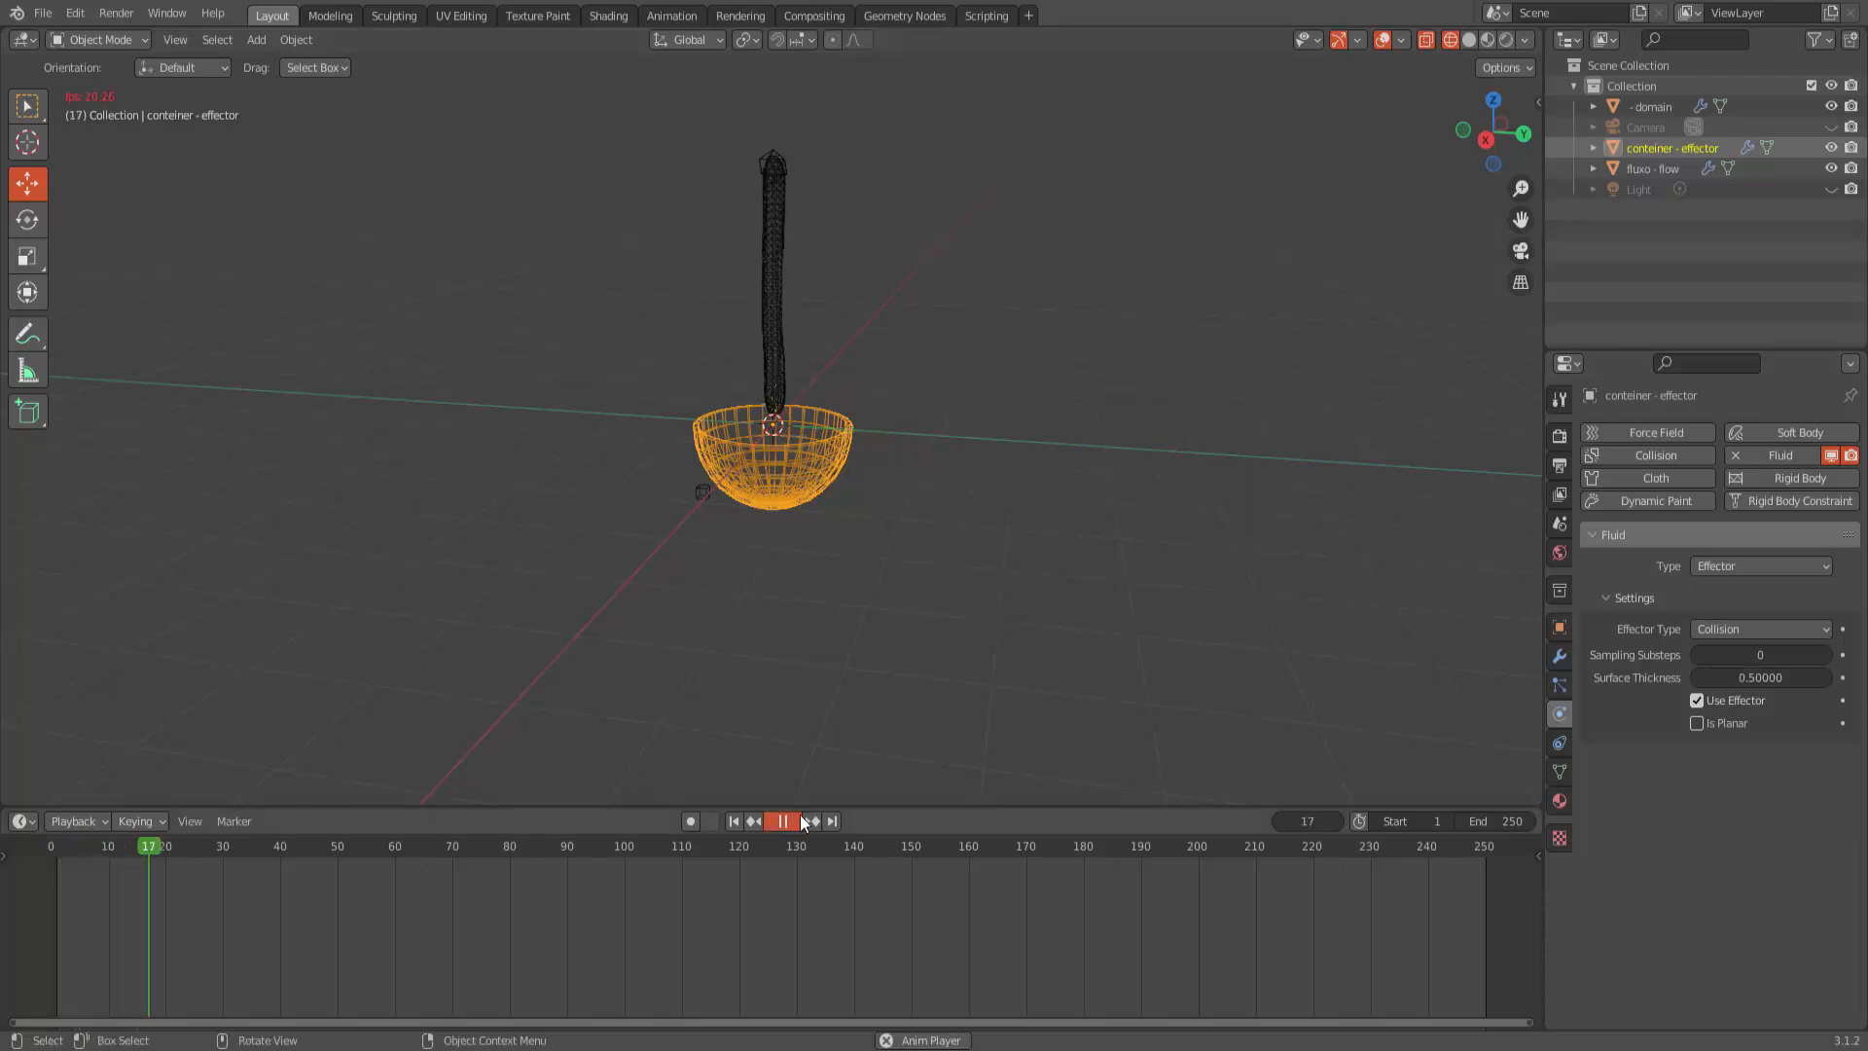
{"action": "left_click", "coordinate": [795, 820]}
Step: Select the domain, return to frame 1, choose Replay again as the cache type and play the simulation
{"action": "left_click", "coordinate": [776, 247]}
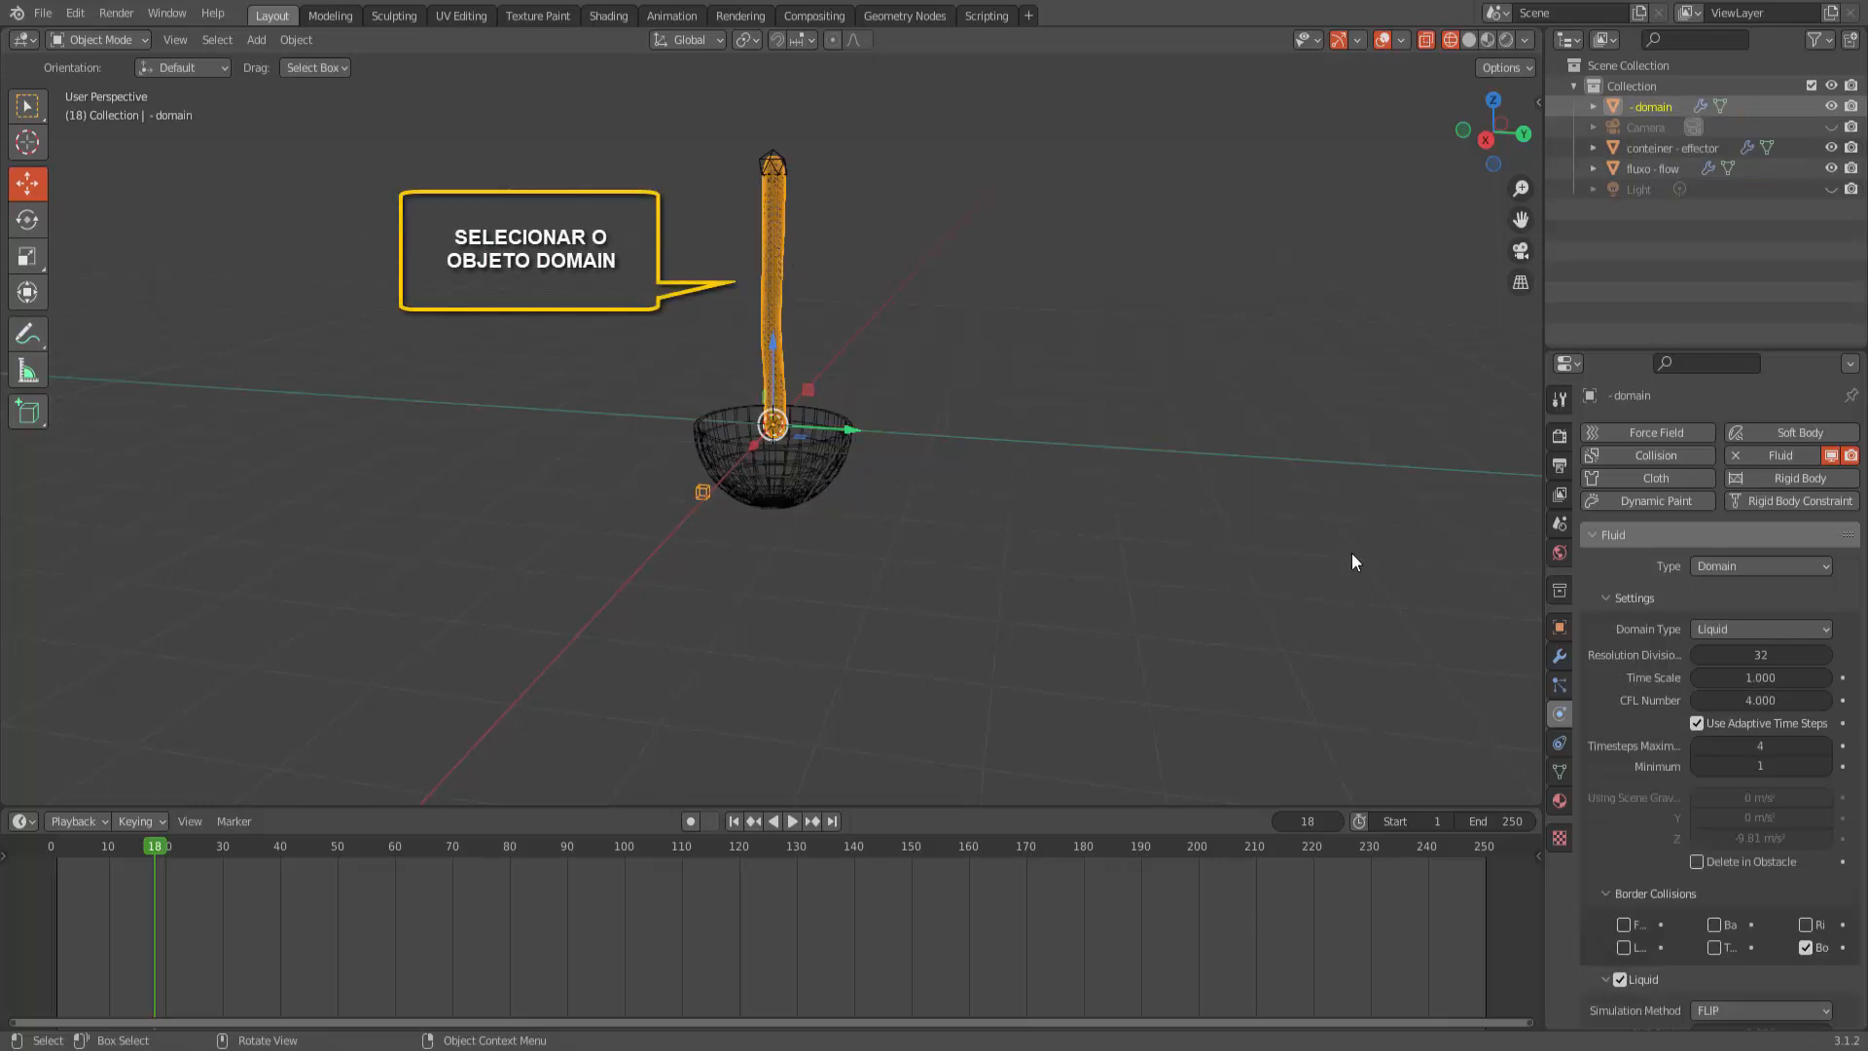
{"action": "scroll", "coordinate": [1619, 771], "scroll_direction": "down", "scroll_amount": 8}
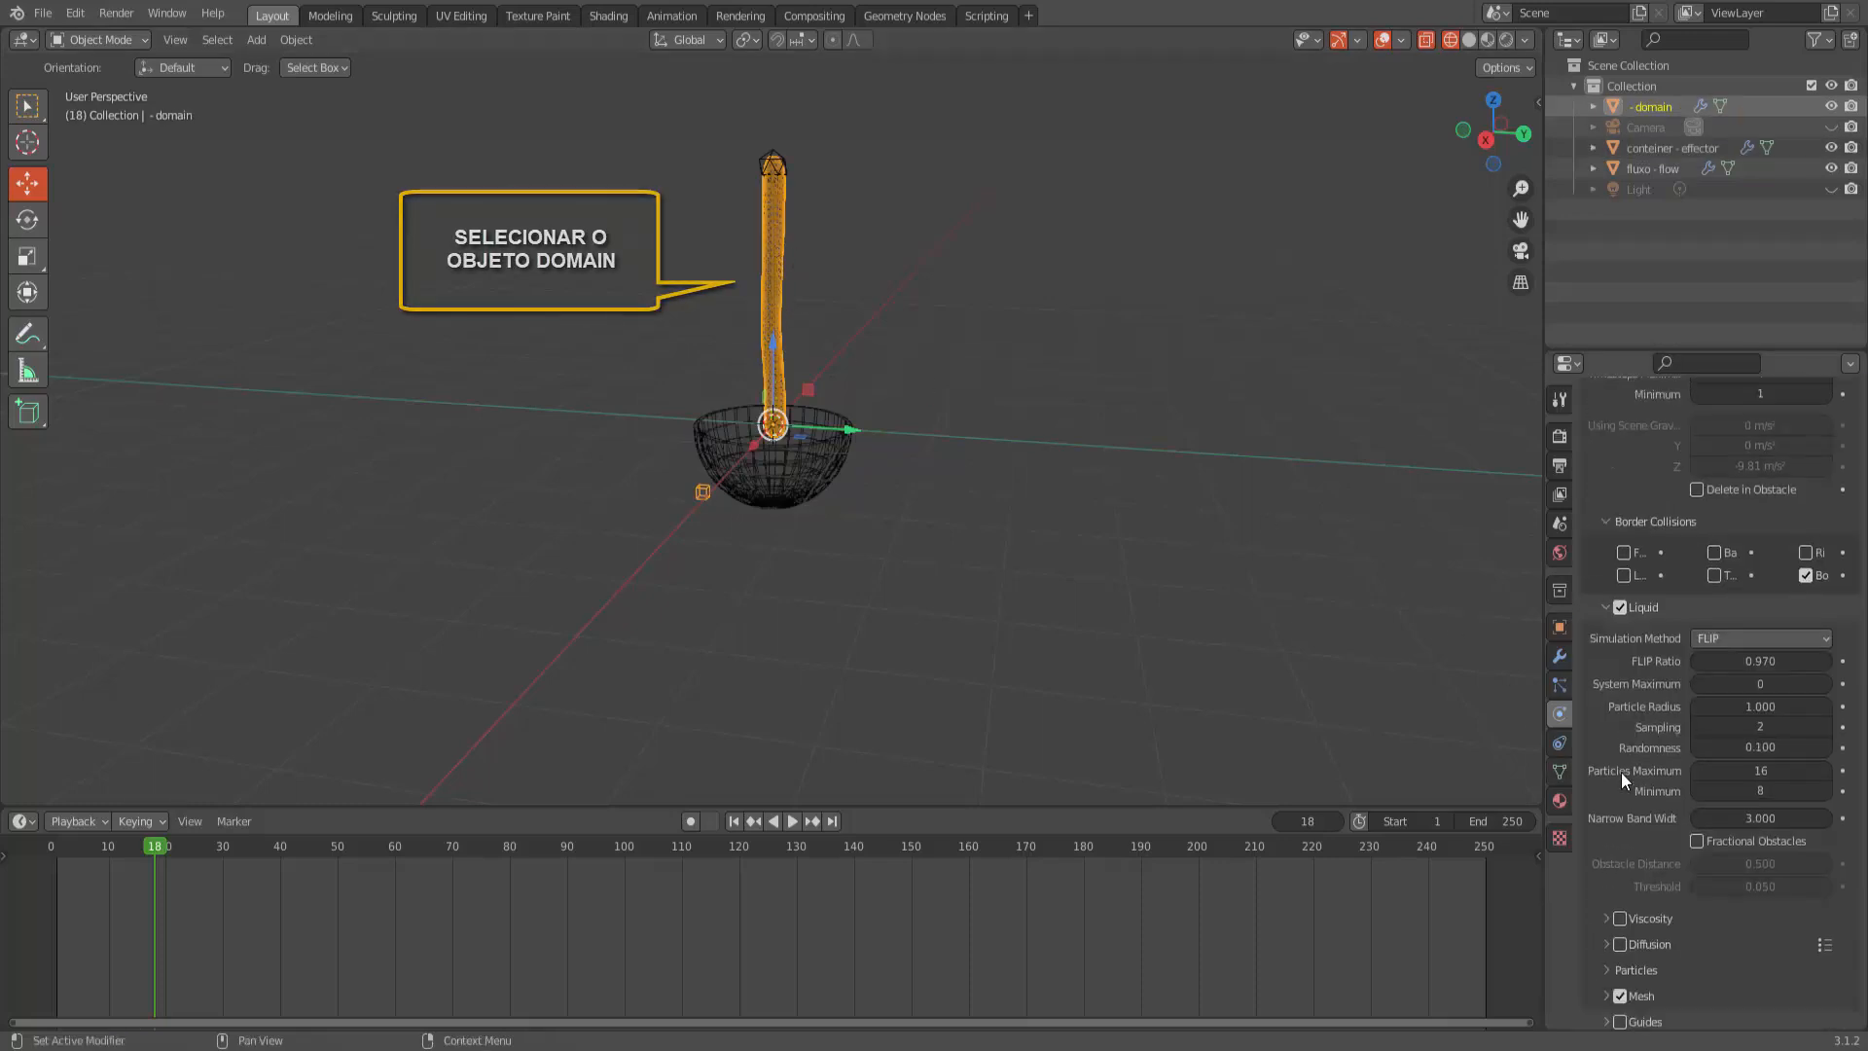
{"action": "scroll", "coordinate": [1621, 773], "scroll_direction": "down", "scroll_amount": 3}
{"action": "left_click", "coordinate": [736, 825]}
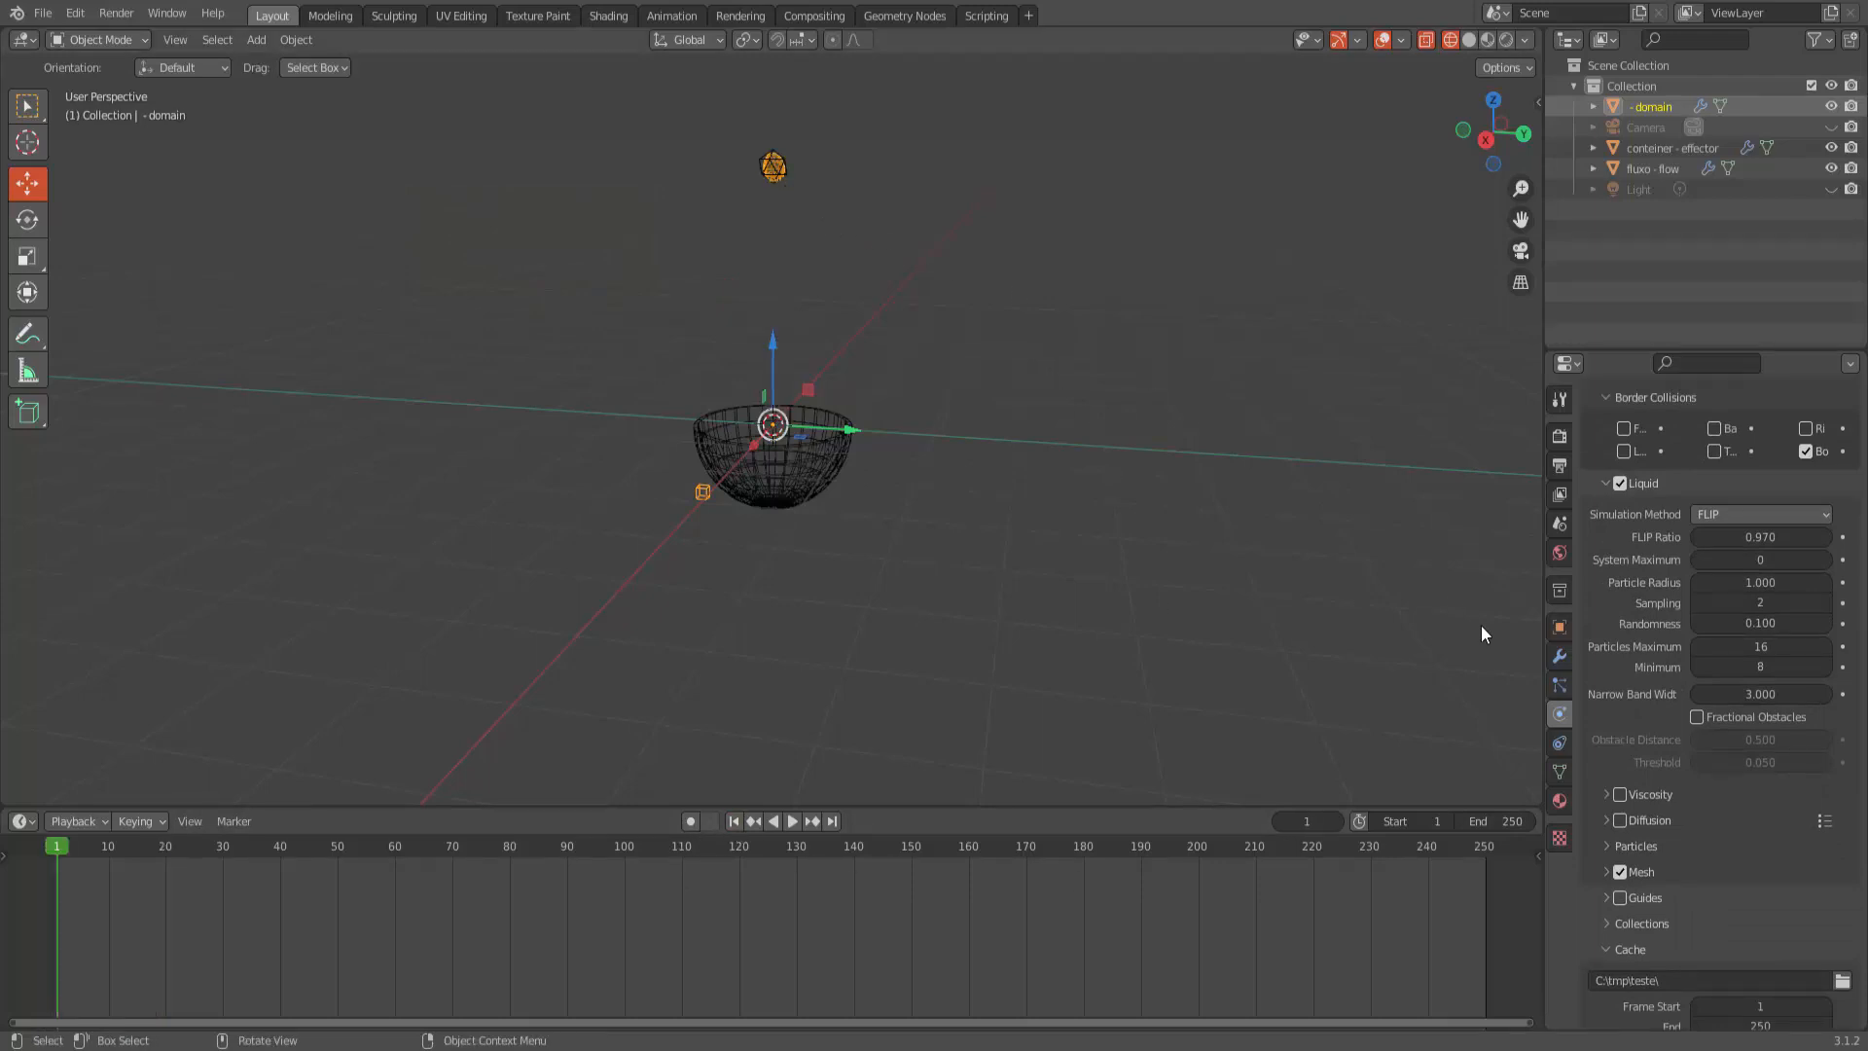
{"action": "scroll", "coordinate": [1601, 702], "scroll_direction": "down", "scroll_amount": 5}
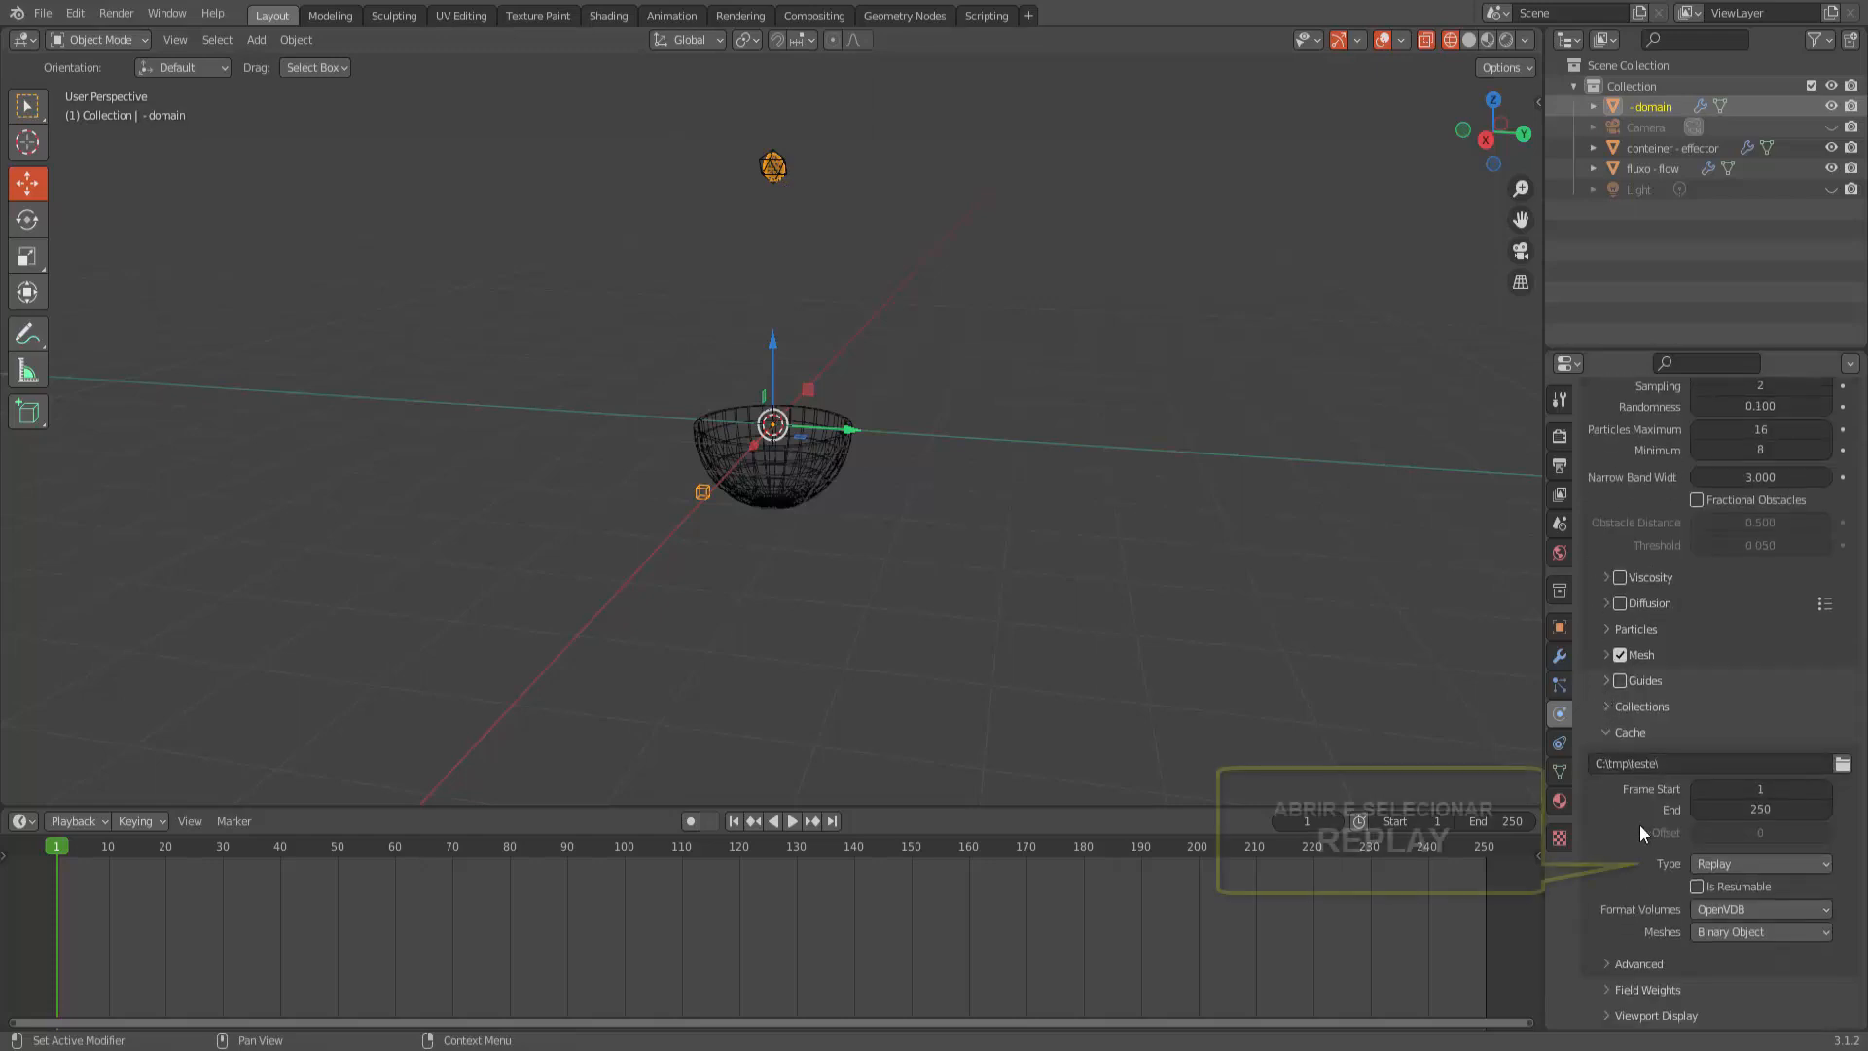
{"action": "left_click", "coordinate": [1720, 863]}
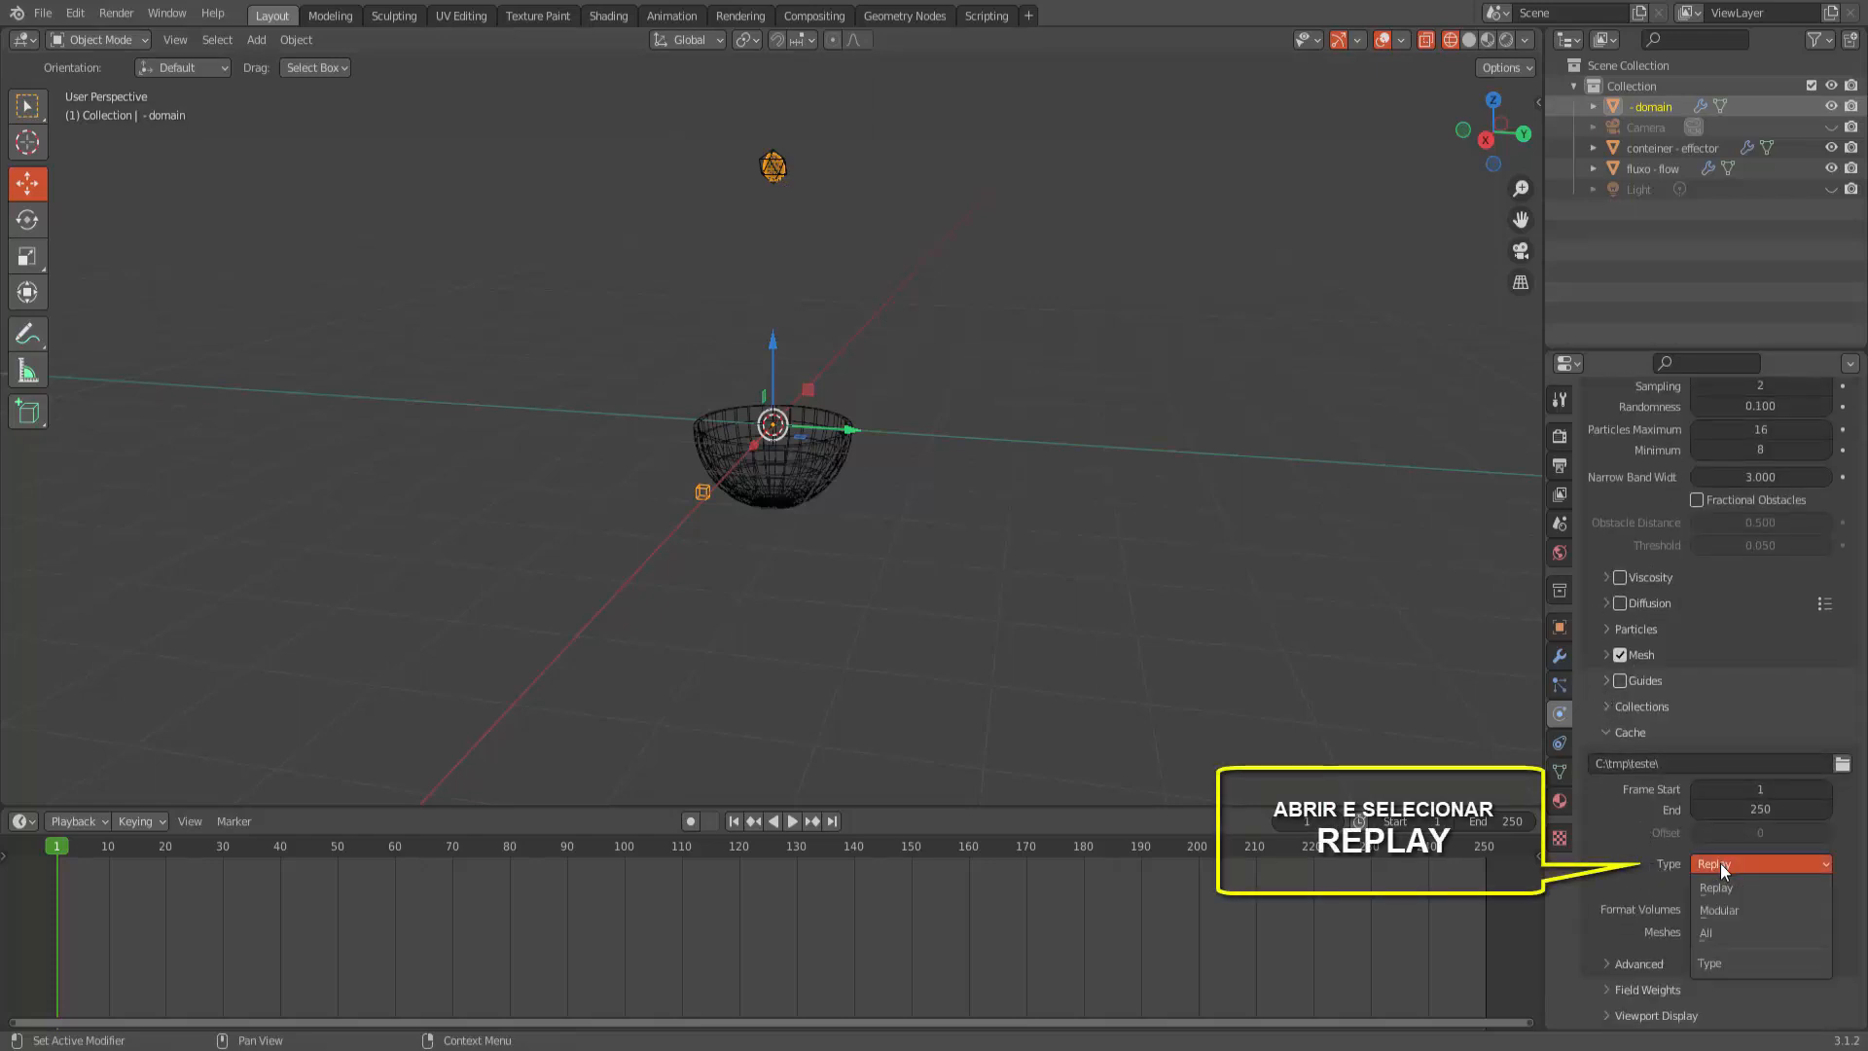
{"action": "left_click", "coordinate": [1714, 862]}
{"action": "left_click", "coordinate": [1714, 862]}
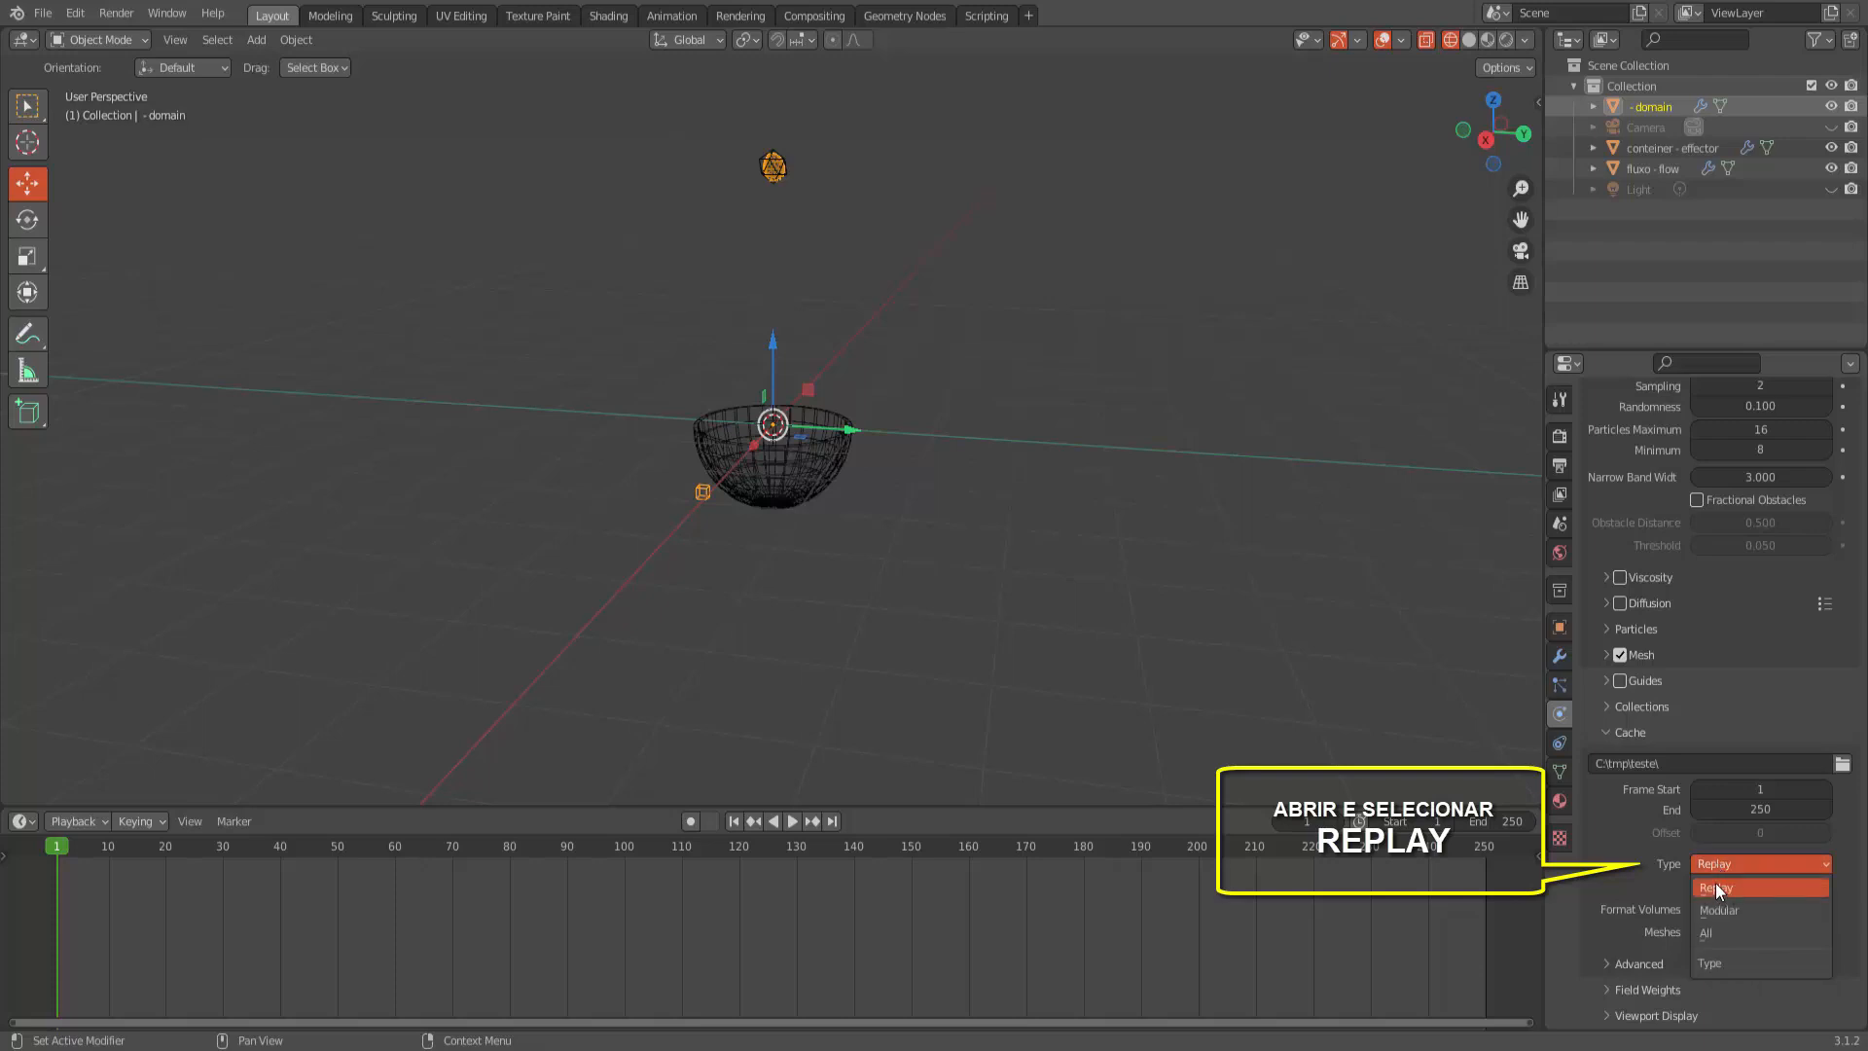
{"action": "left_click", "coordinate": [1714, 885]}
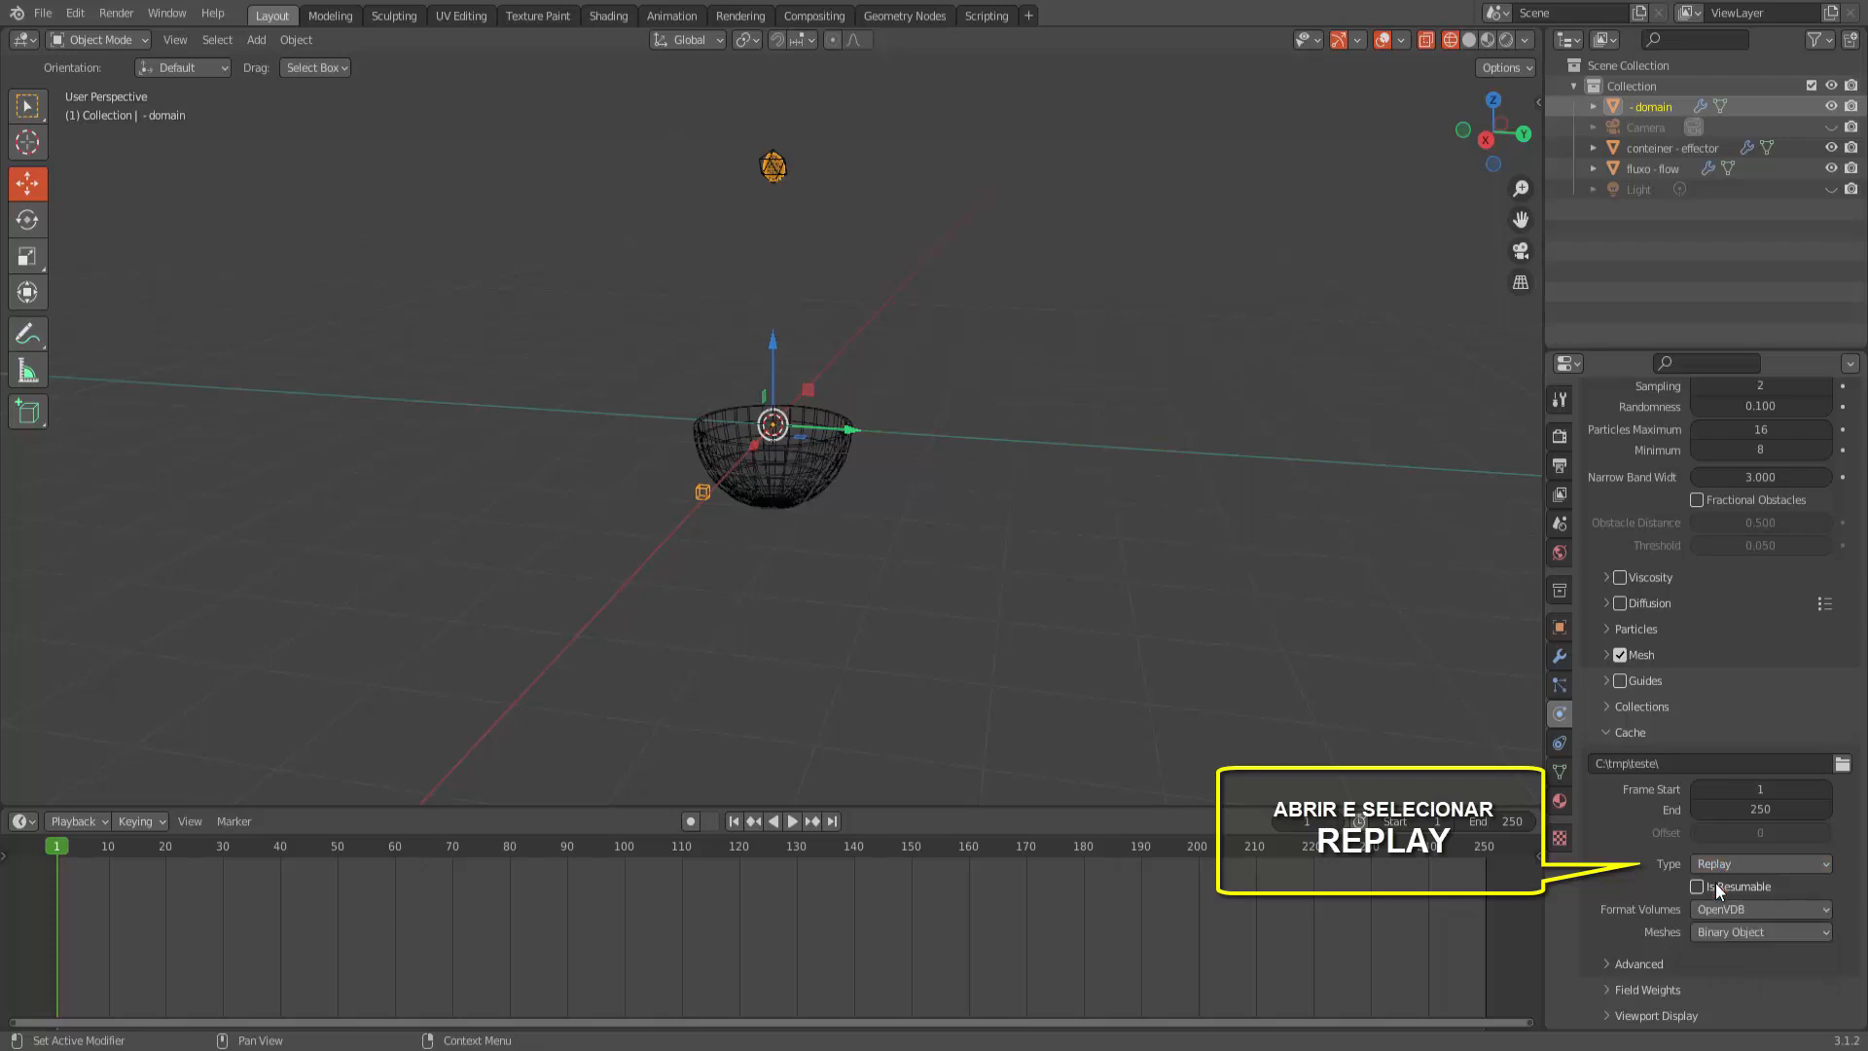
{"action": "left_click", "coordinate": [794, 821]}
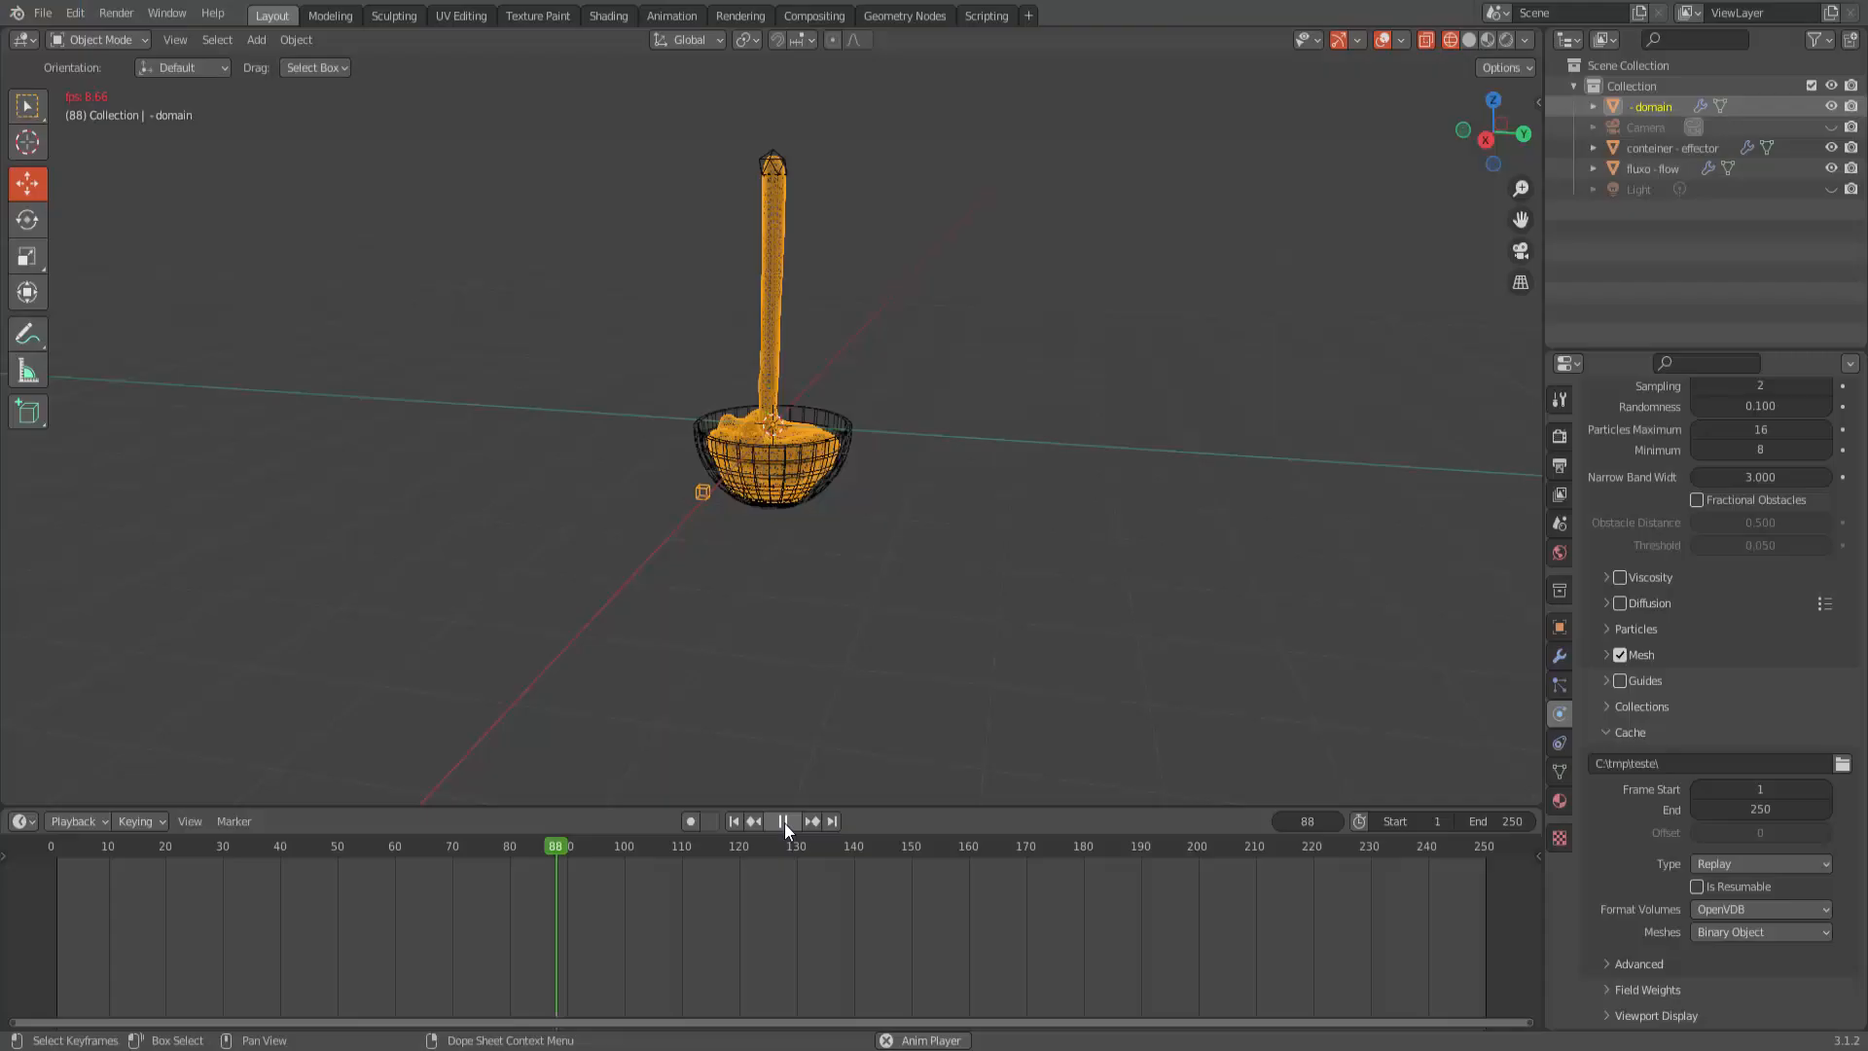
Step: Pause the simulation, examine the gap between the liquid and the bowl up close, and return to frame 1
{"action": "left_click", "coordinate": [784, 821]}
{"action": "scroll", "coordinate": [842, 552], "scroll_direction": "up", "scroll_amount": 6}
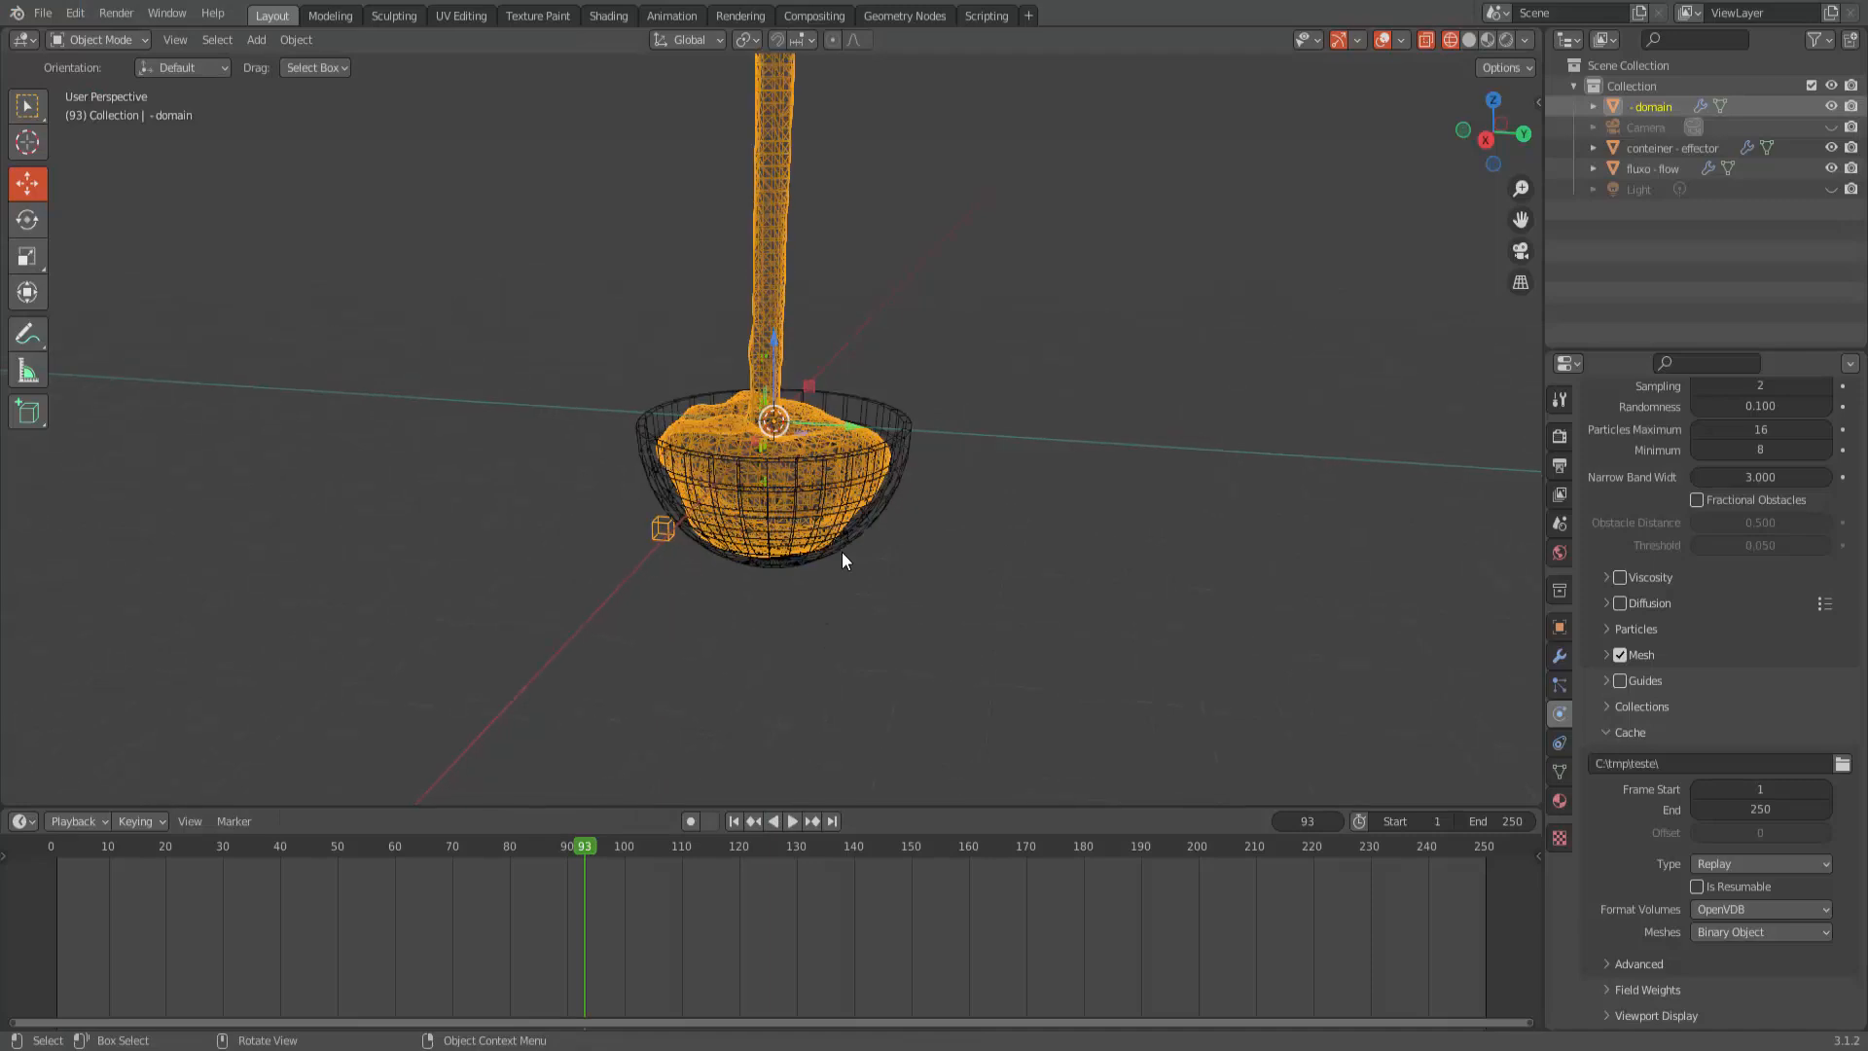
{"action": "middle_click_drag", "start_coordinate": [954, 616], "coordinate": [952, 605]}
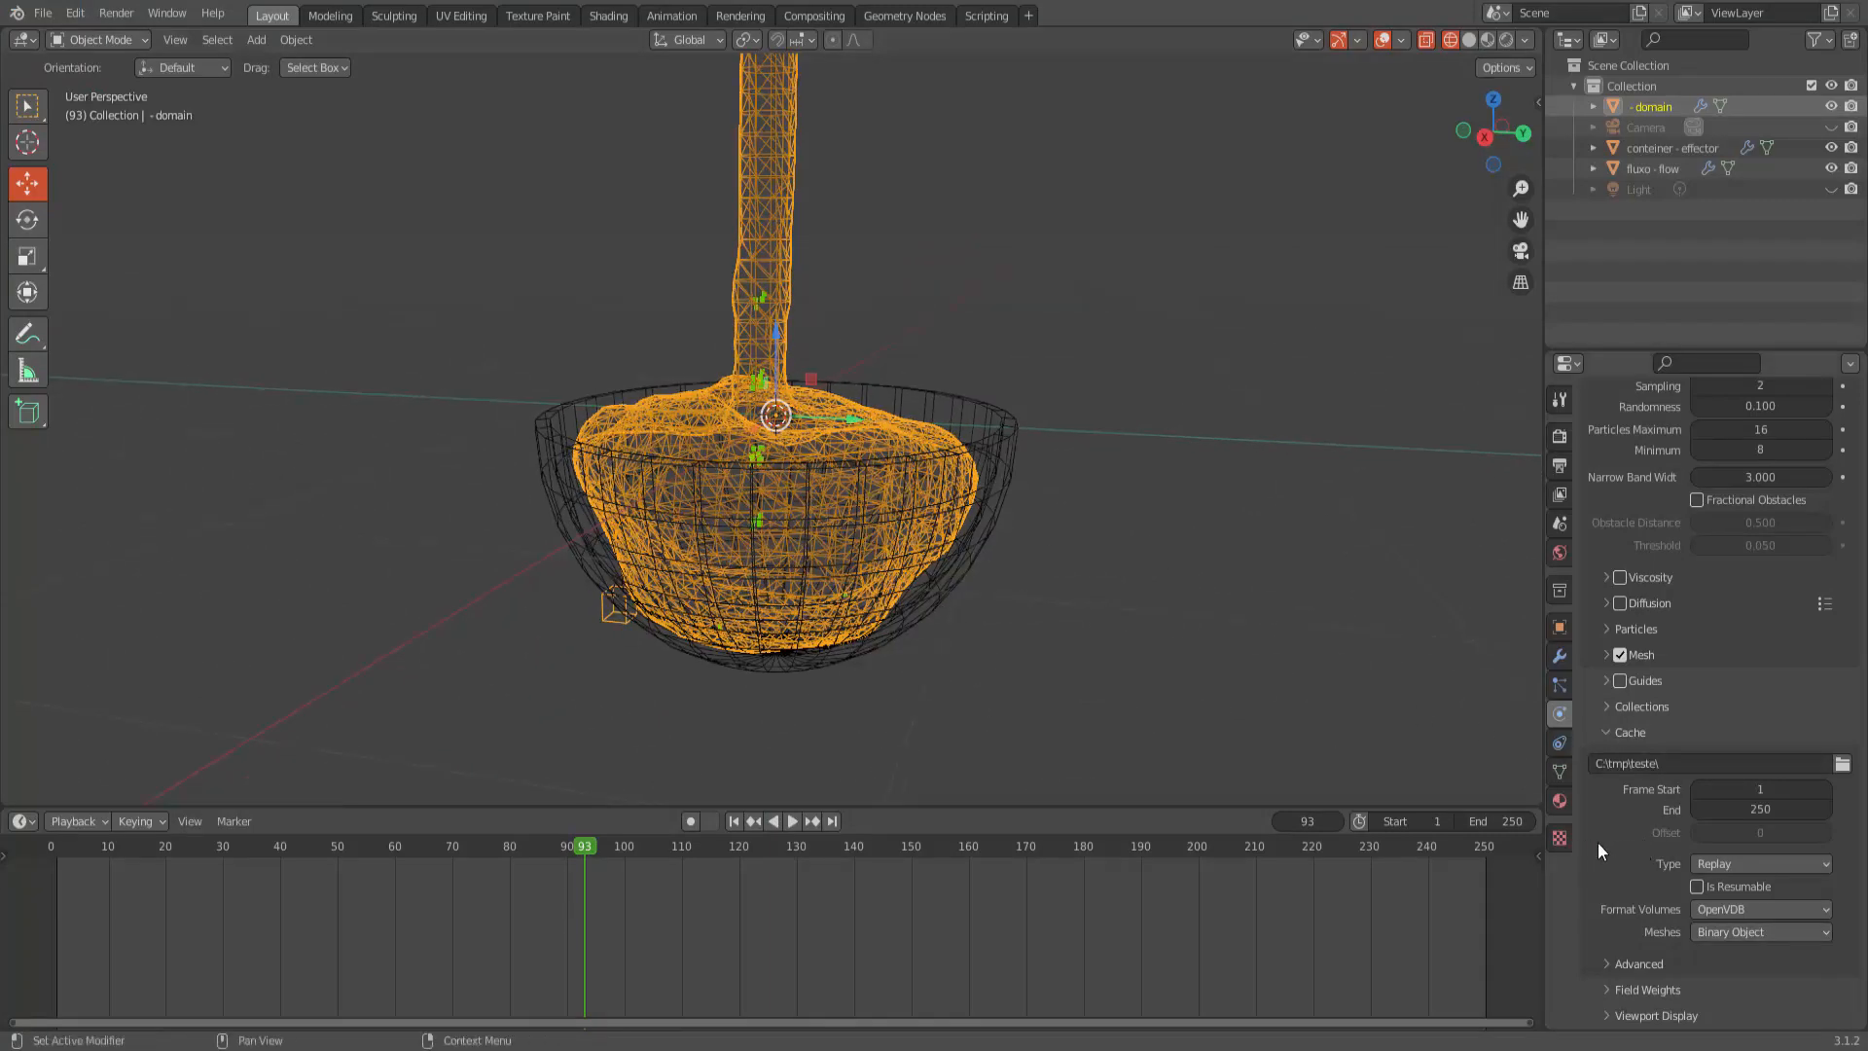
{"action": "left_click", "coordinate": [735, 822]}
{"action": "scroll", "coordinate": [1037, 696], "scroll_direction": "down", "scroll_amount": 5}
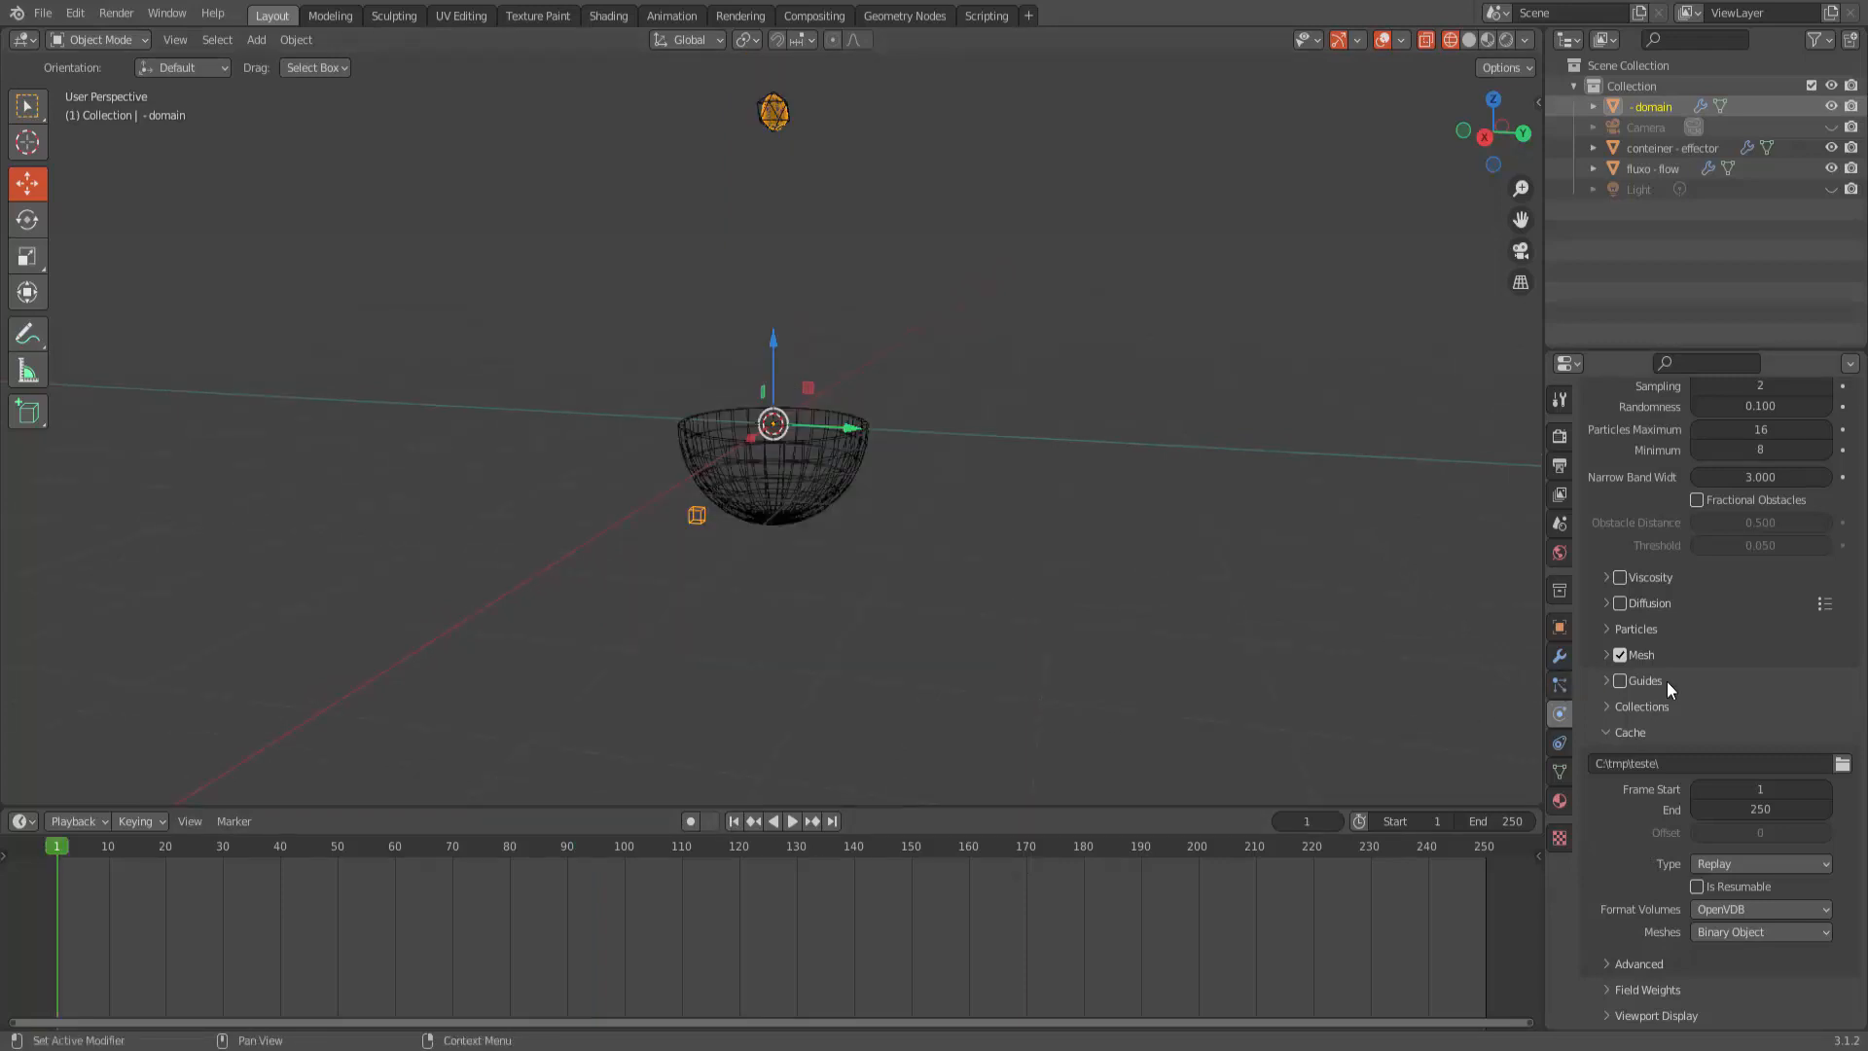
Step: Set the liquid domain's resolution divisions to 64
{"action": "scroll", "coordinate": [1667, 681], "scroll_direction": "up", "scroll_amount": 15}
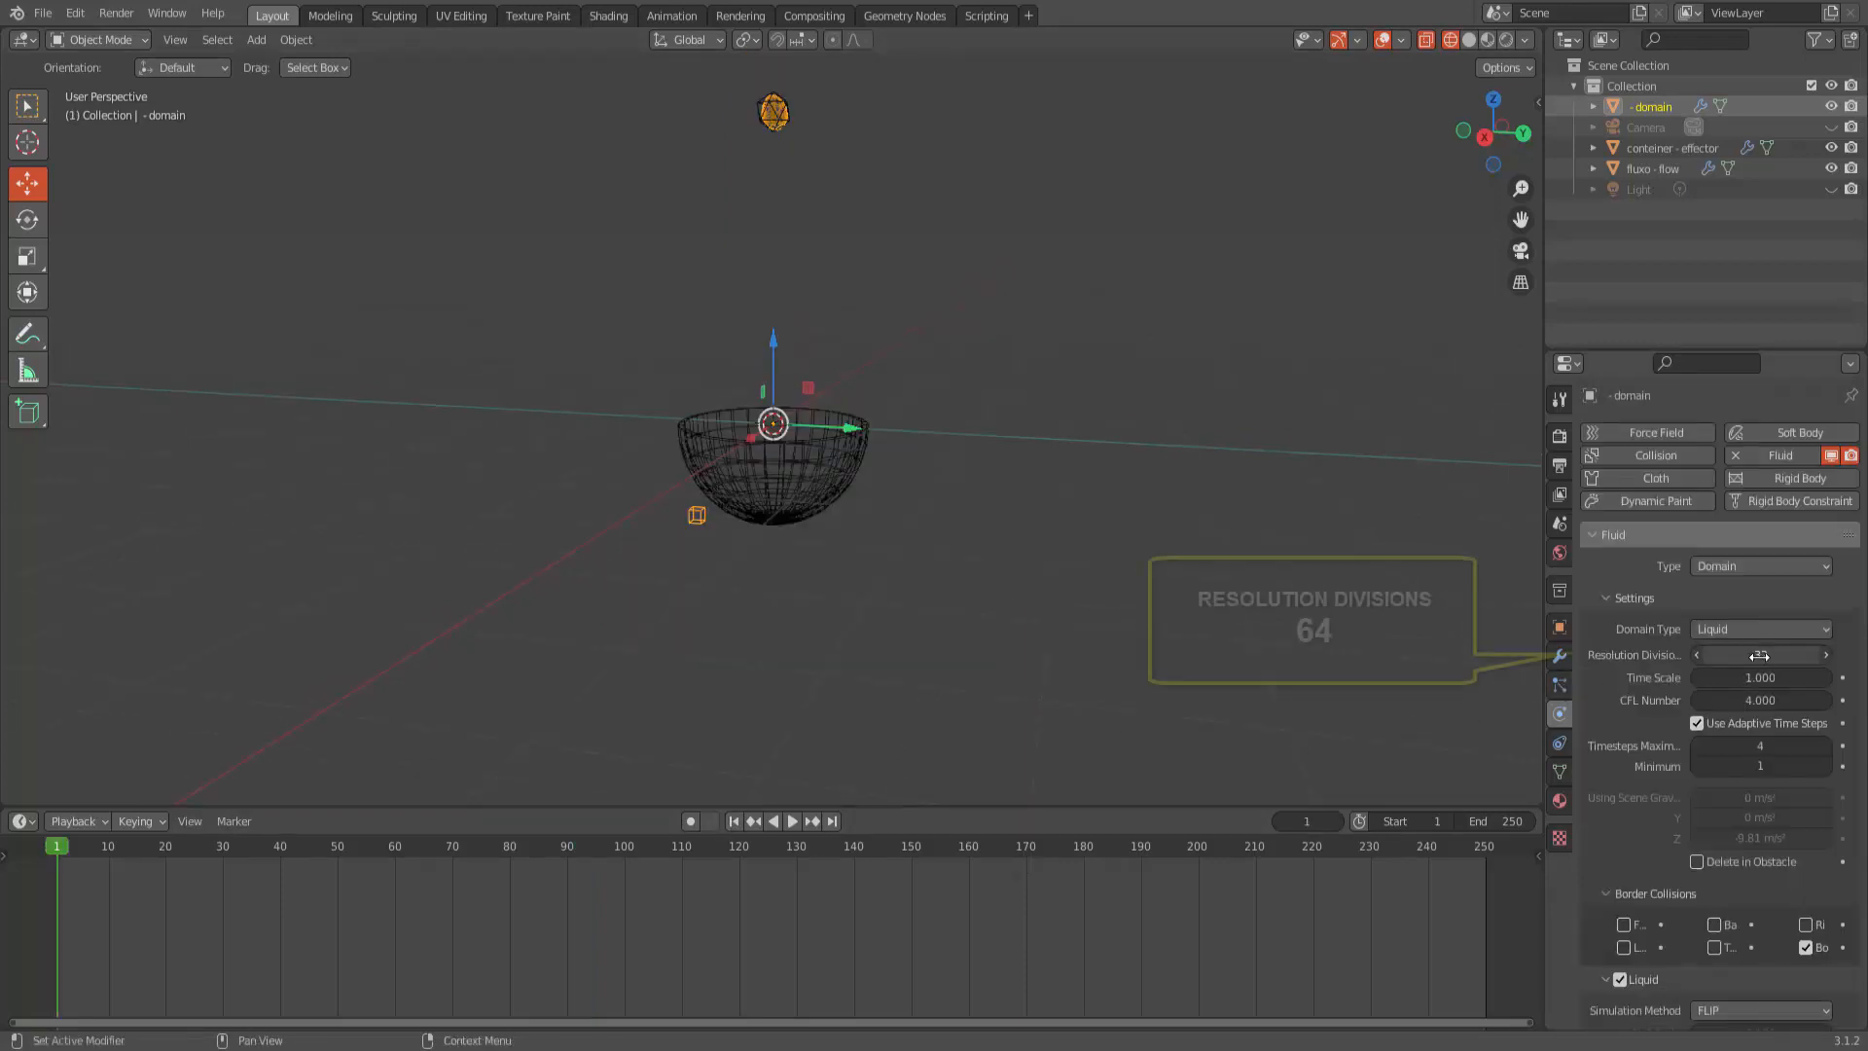
{"action": "left_click", "coordinate": [1757, 655]}
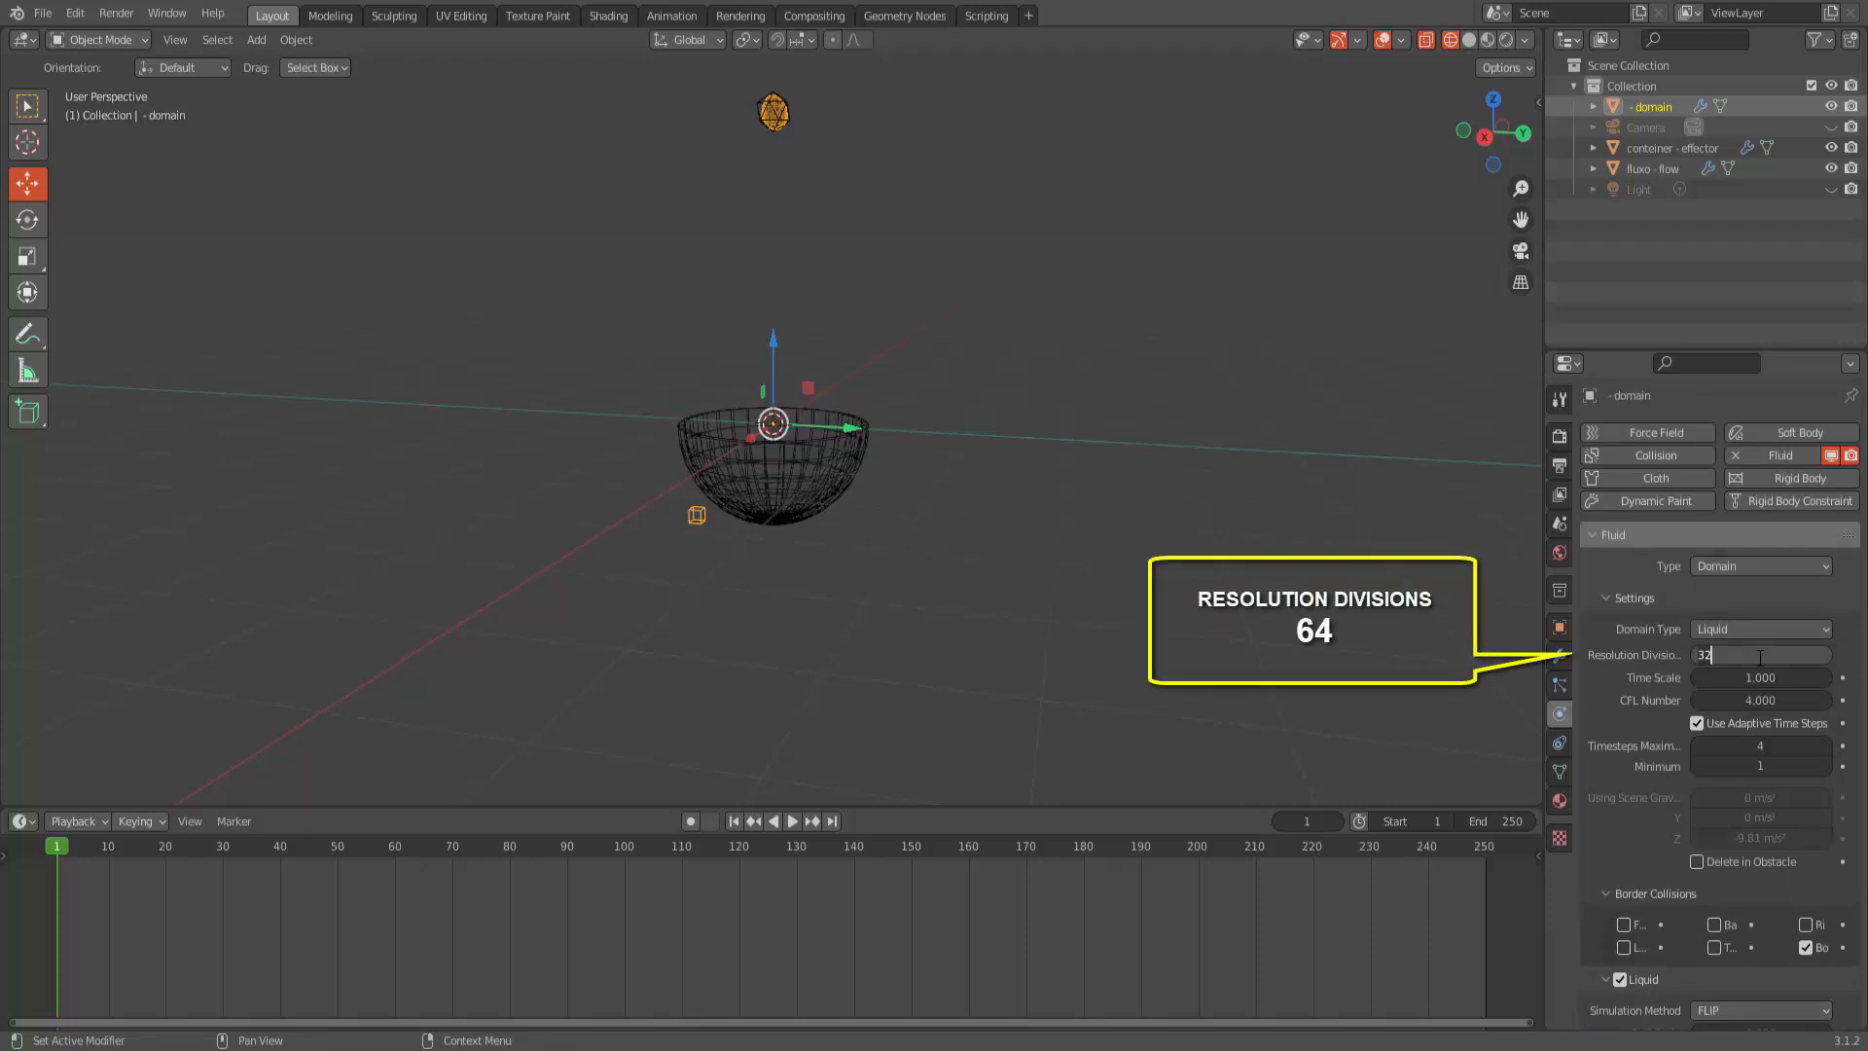
{"action": "type", "text": "64"}
{"action": "key", "text": "Return"}
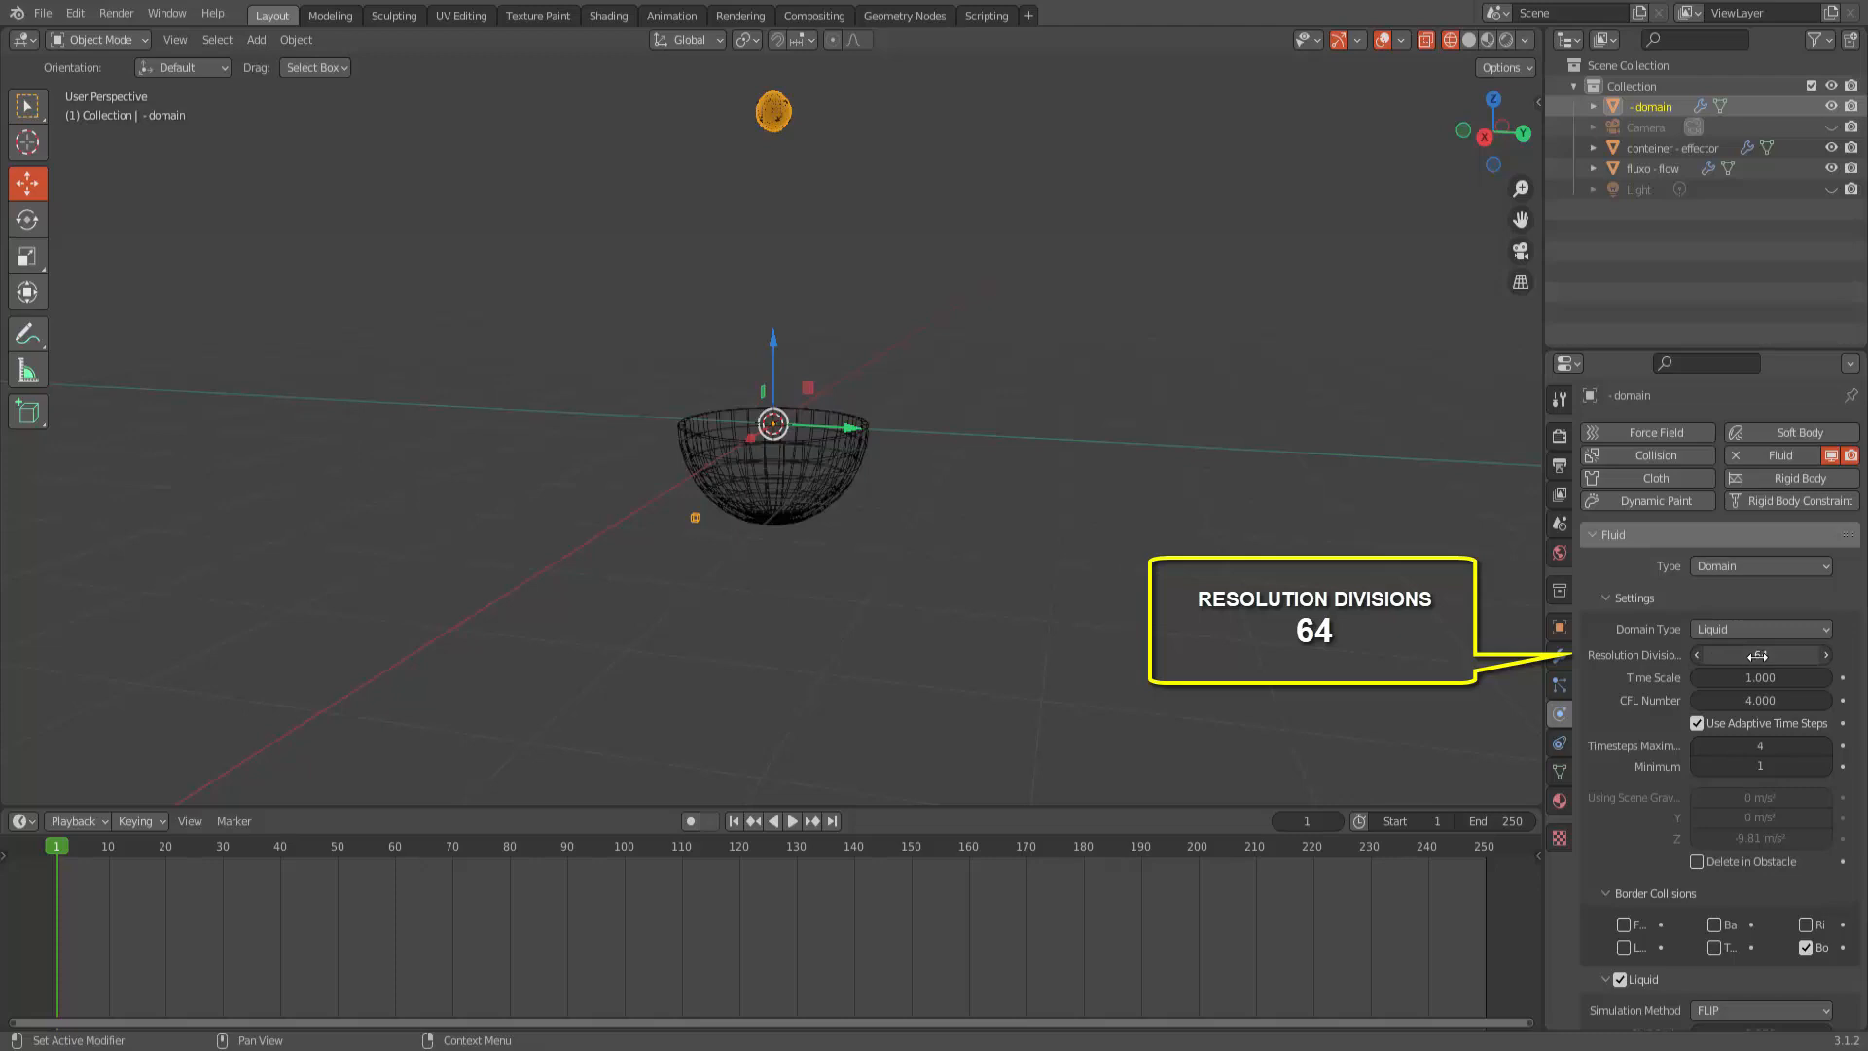
Step: Change the domain's cache type to All and bake the whole simulation
{"action": "scroll", "coordinate": [1640, 790], "scroll_direction": "down", "scroll_amount": 15}
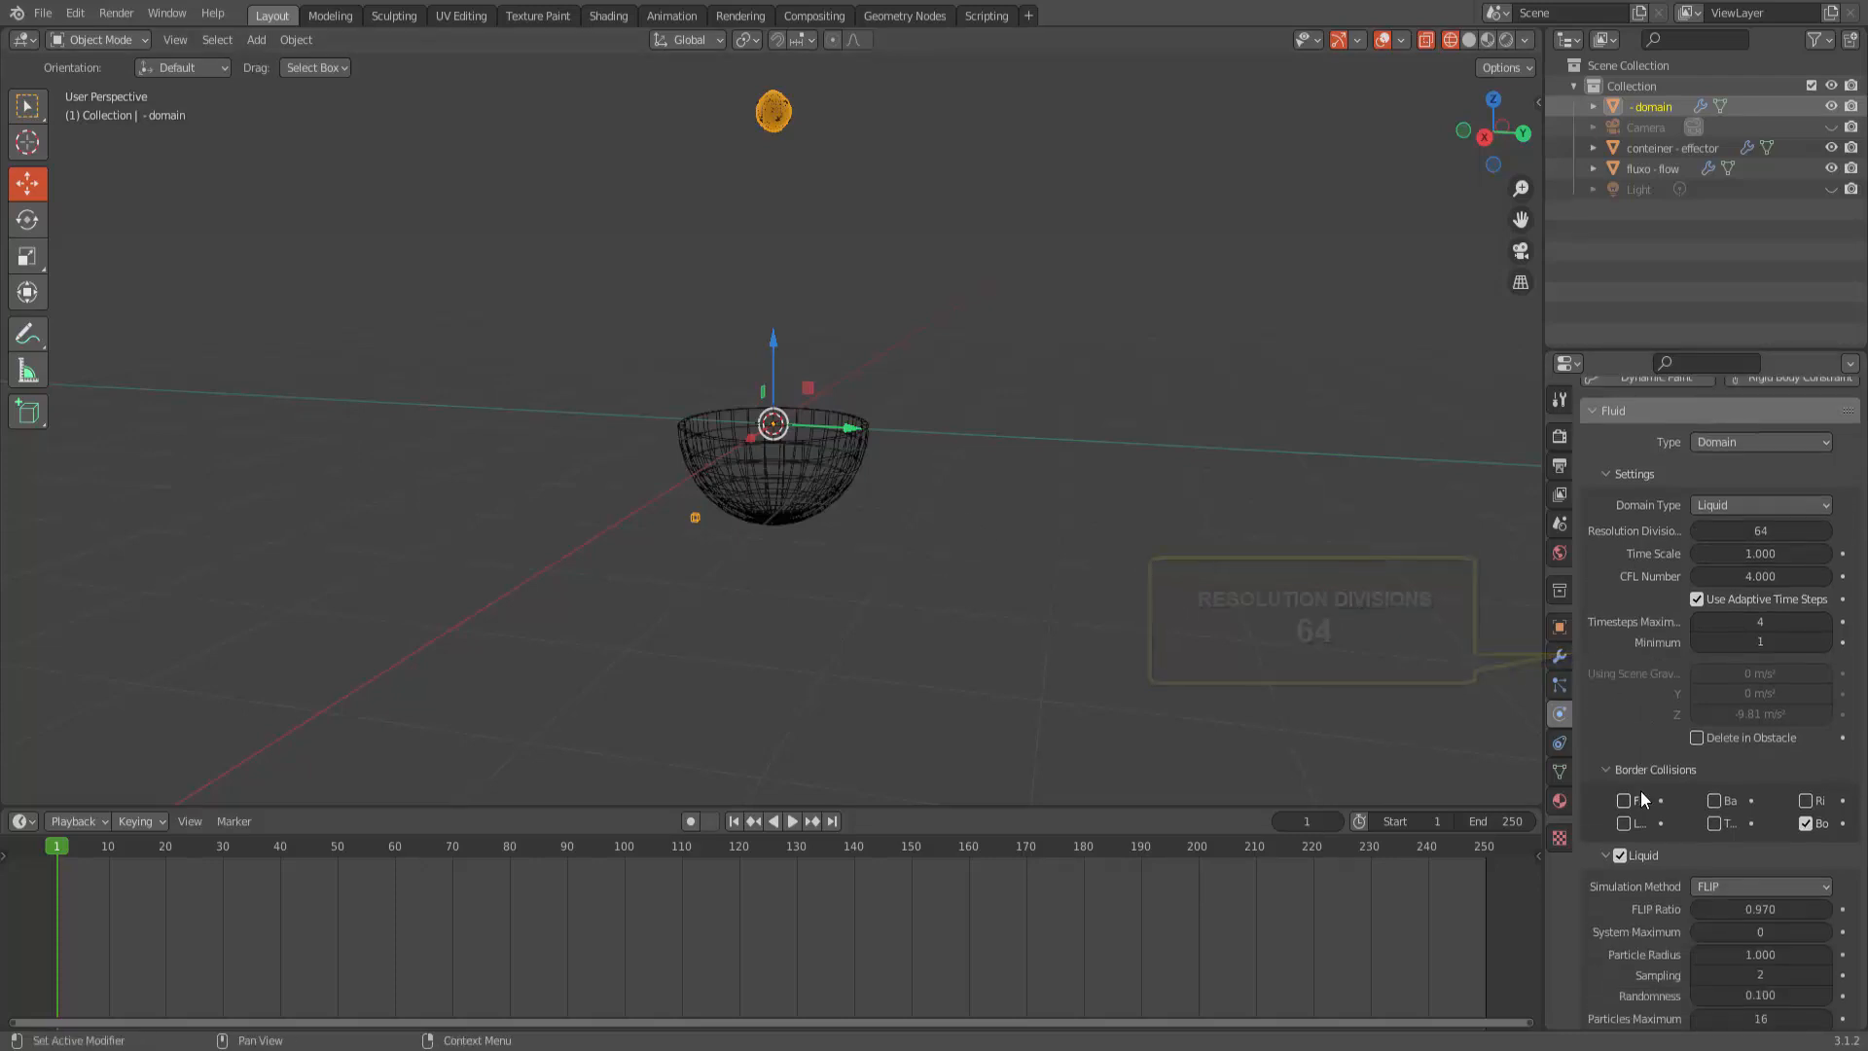
{"action": "scroll", "coordinate": [1640, 790], "scroll_direction": "down", "scroll_amount": 1}
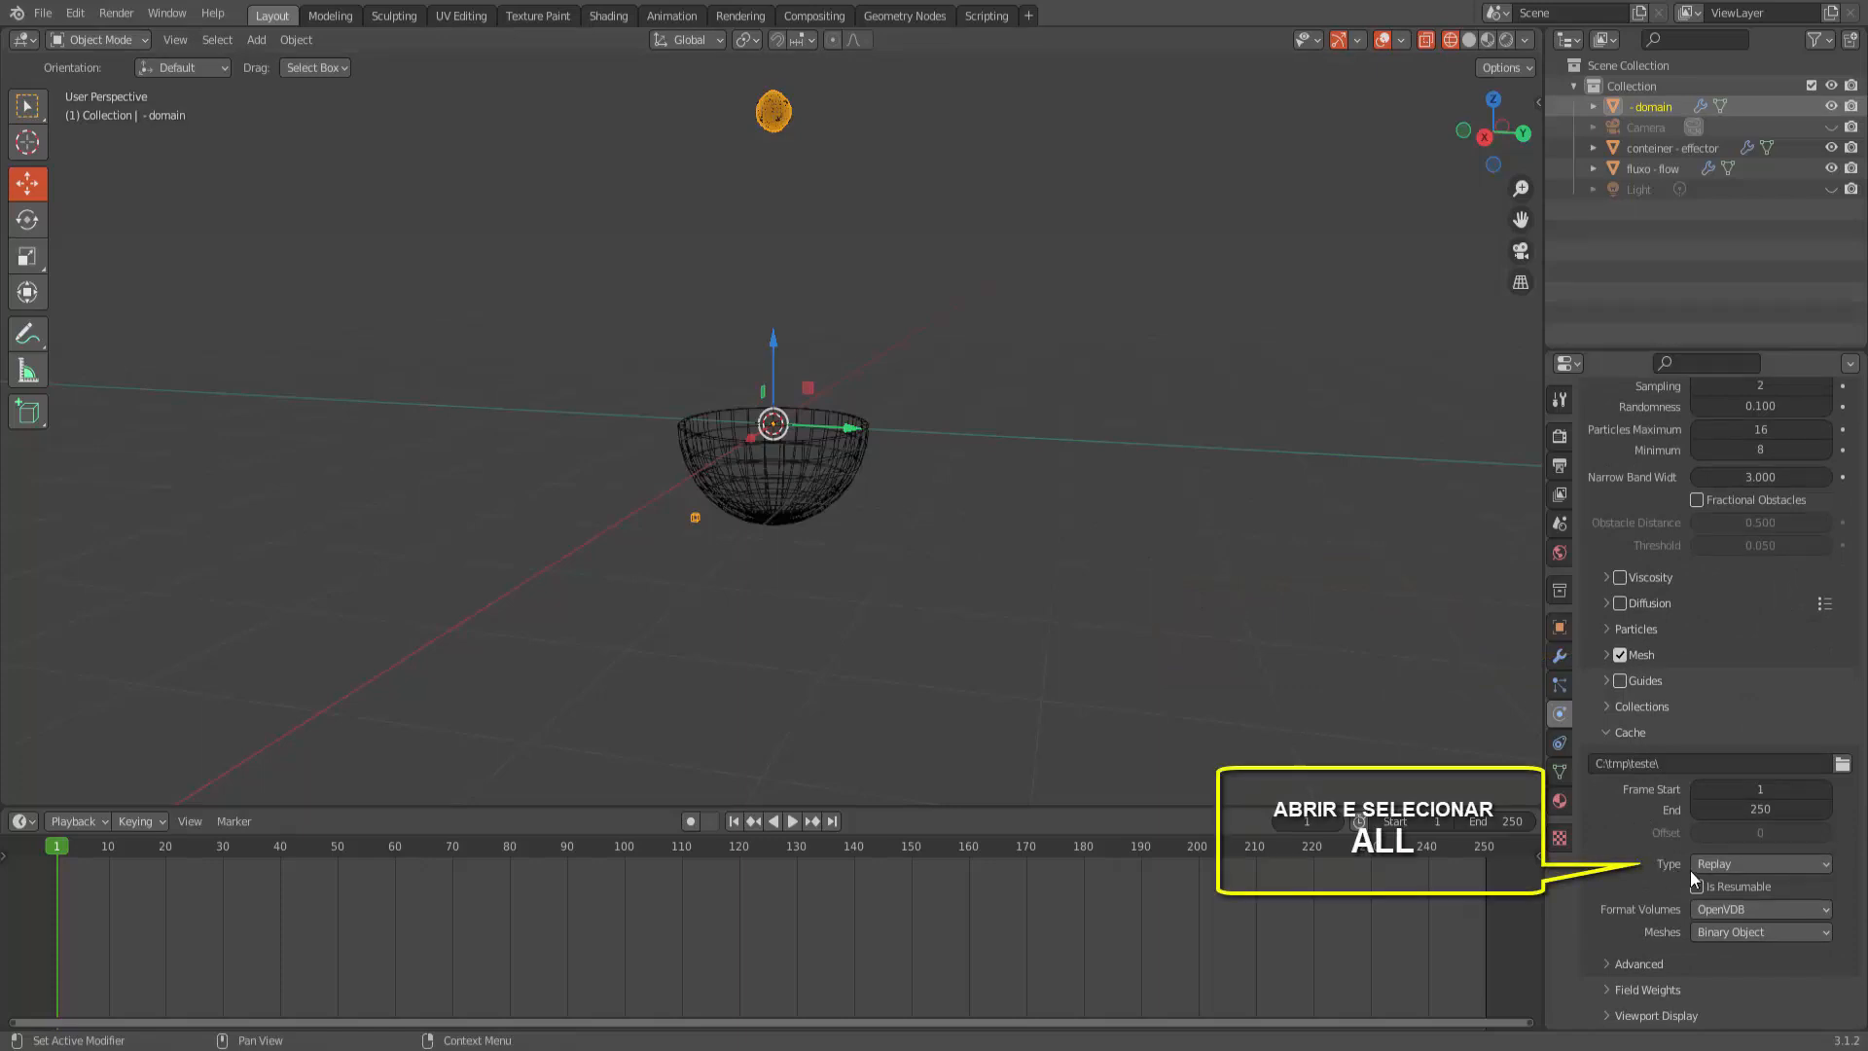
{"action": "left_click", "coordinate": [1714, 863]}
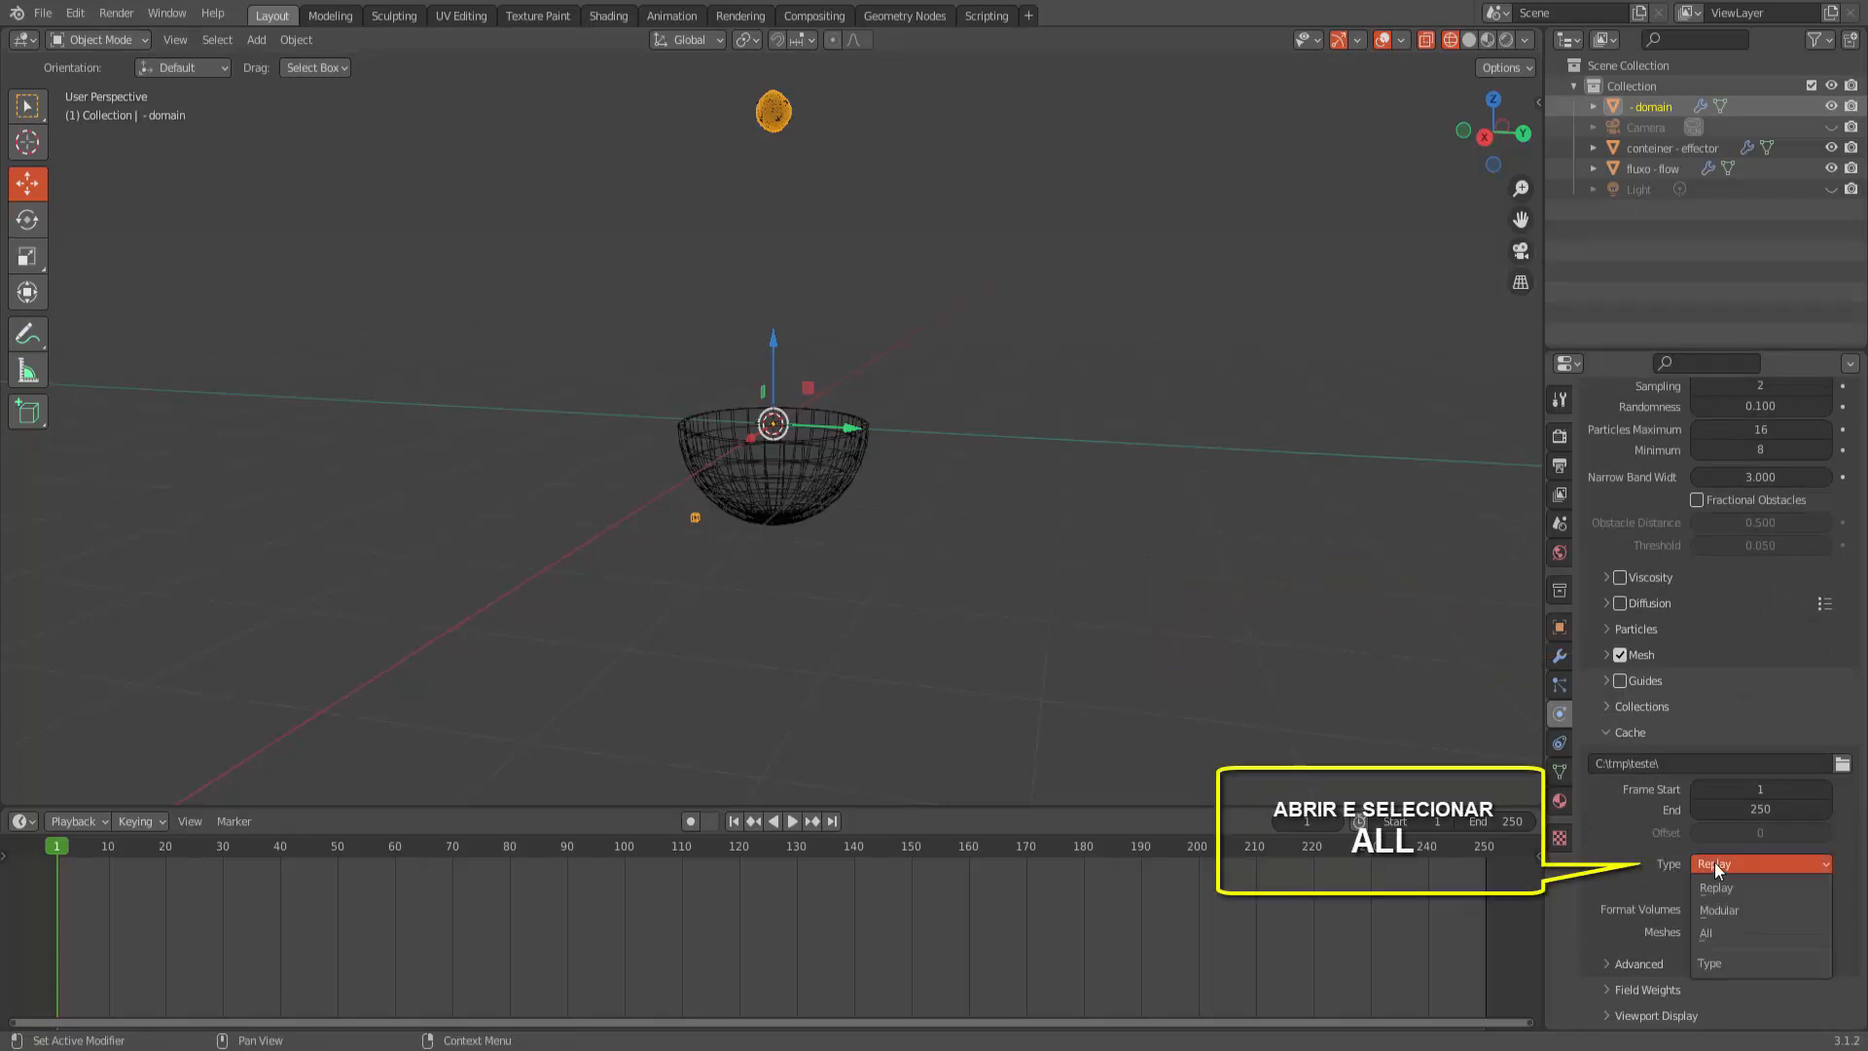
{"action": "left_click", "coordinate": [1714, 931]}
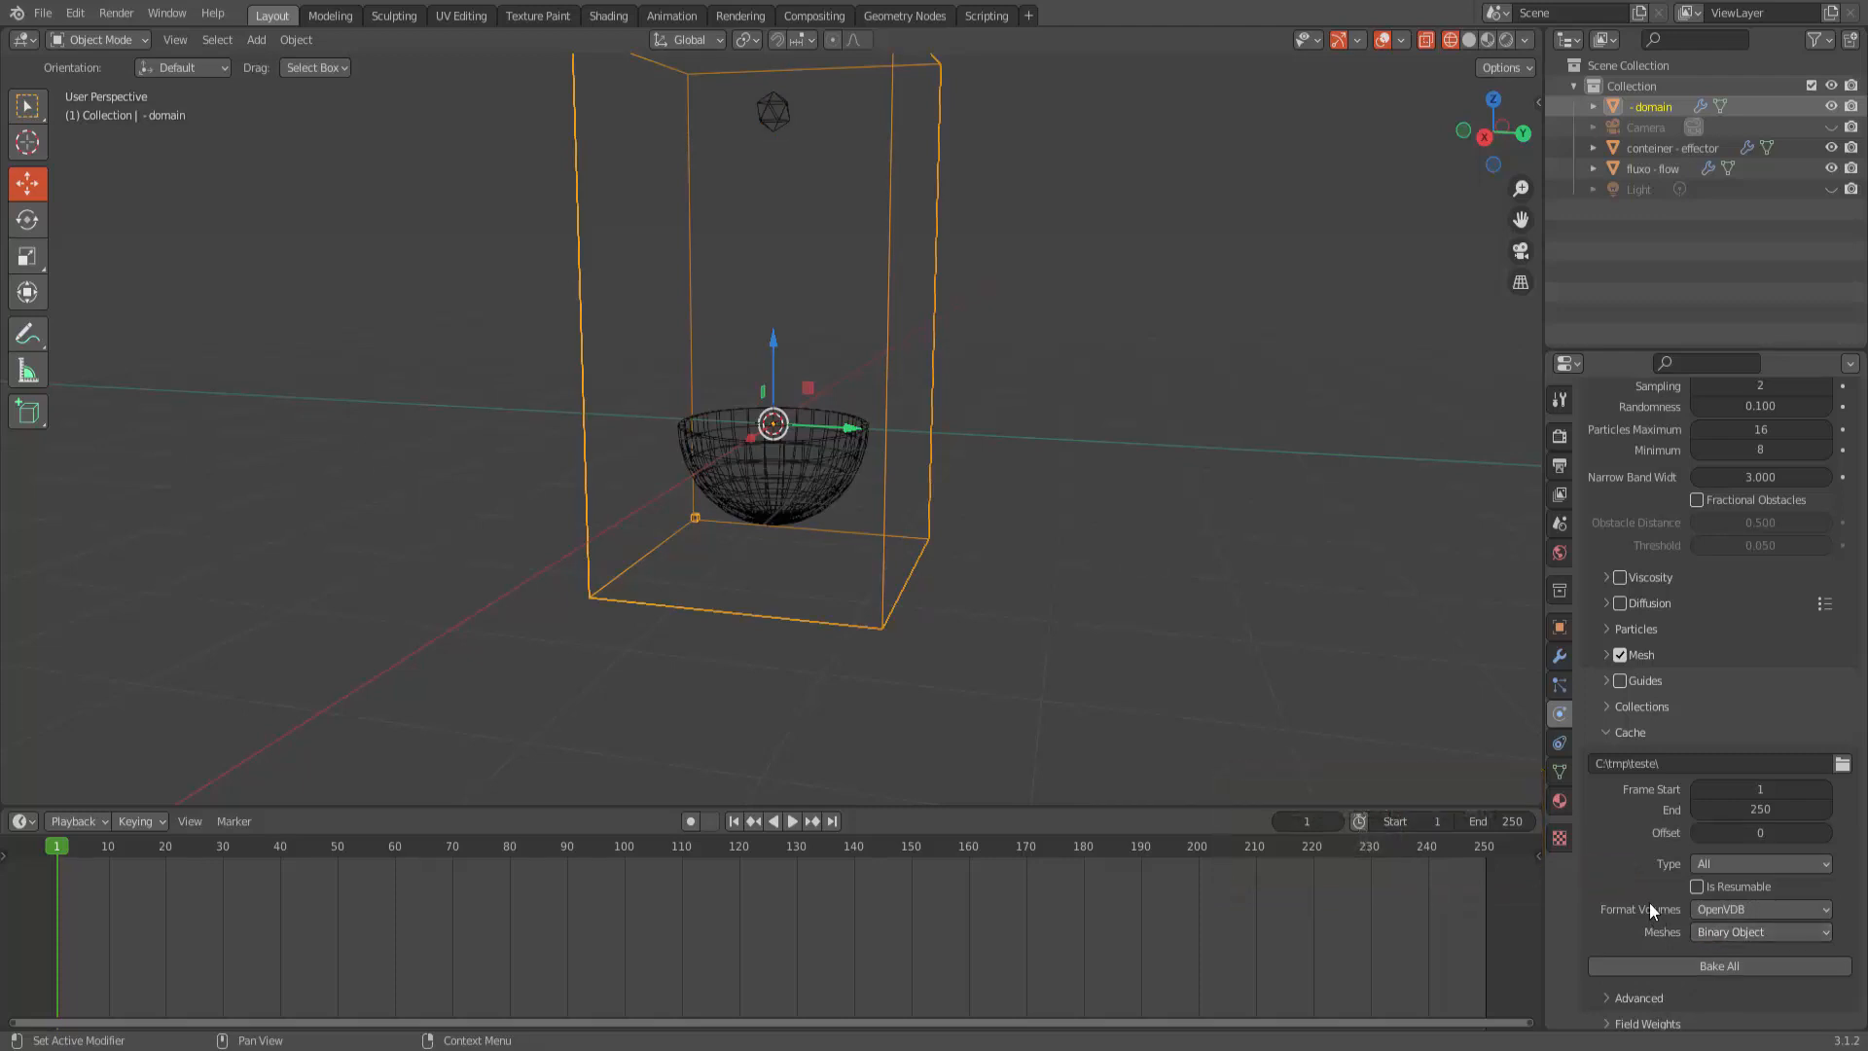
{"action": "left_click", "coordinate": [1719, 965]}
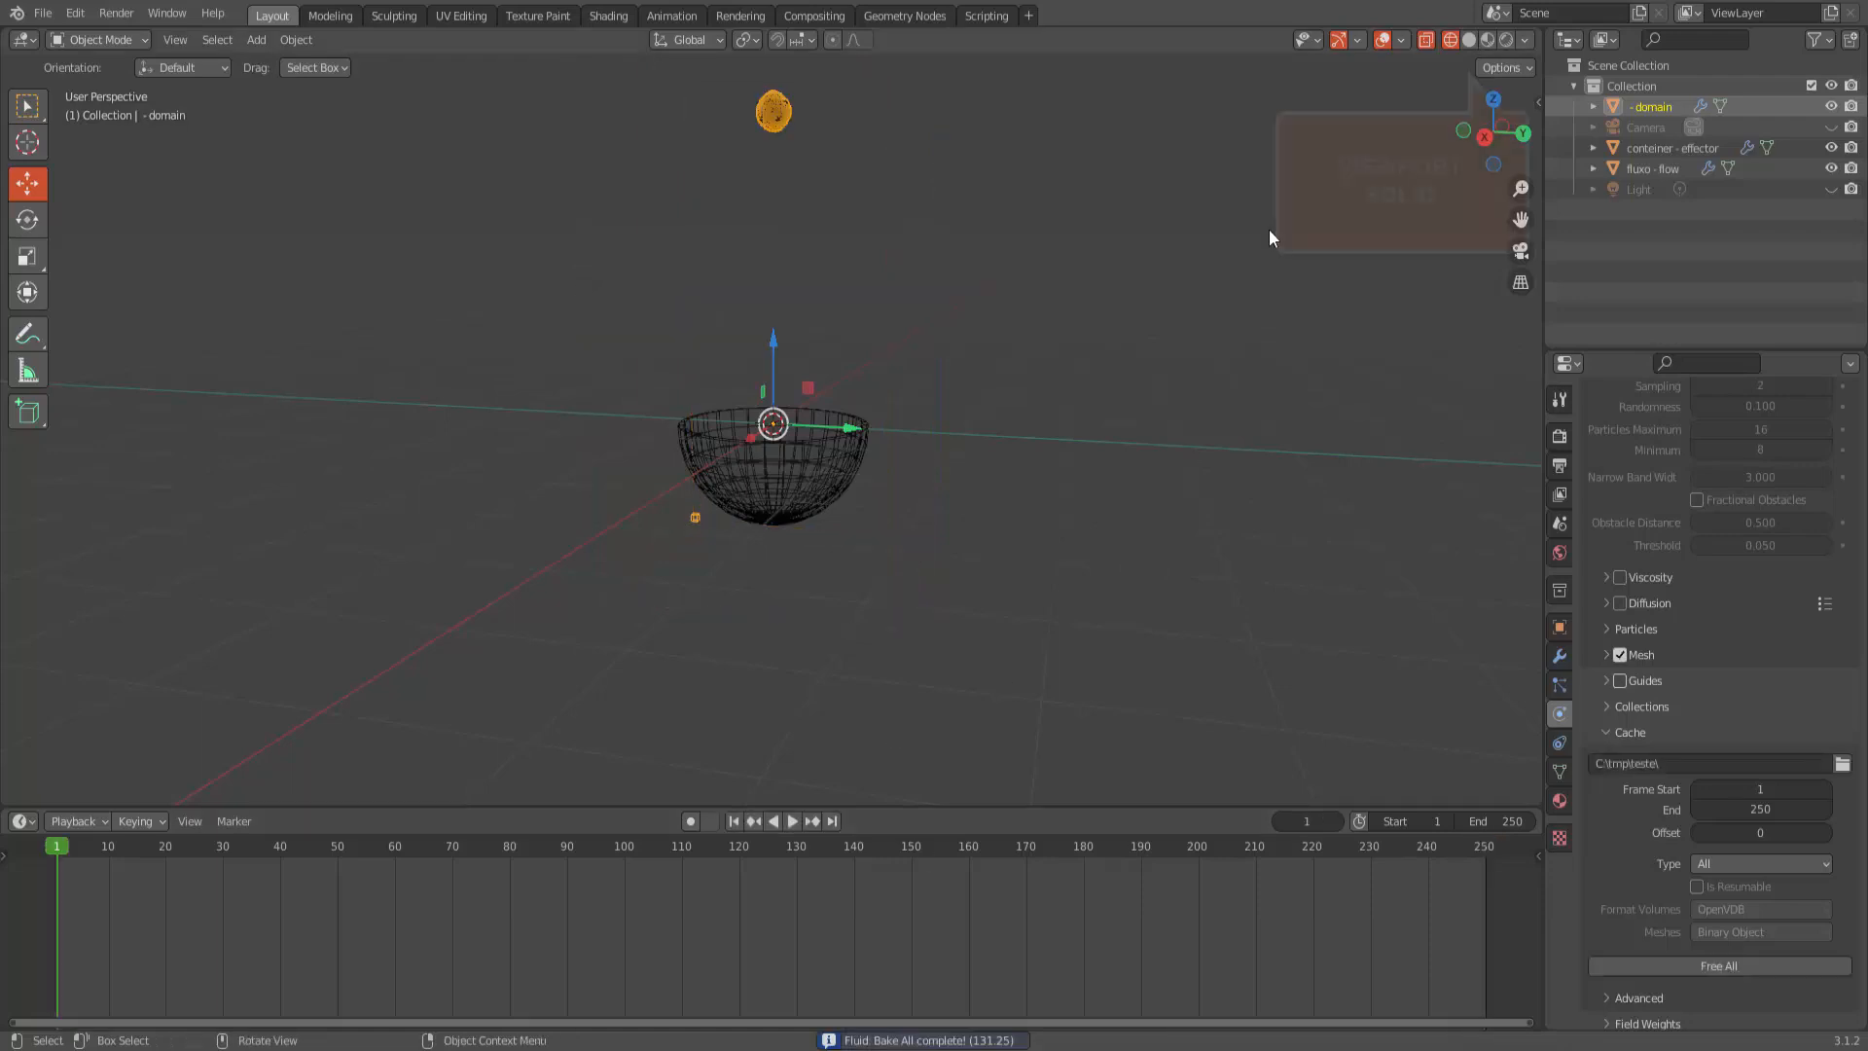
Step: Show the viewport in Solid shading and play the baked simulation, pausing it at frame 63
{"action": "left_click", "coordinate": [1468, 40]}
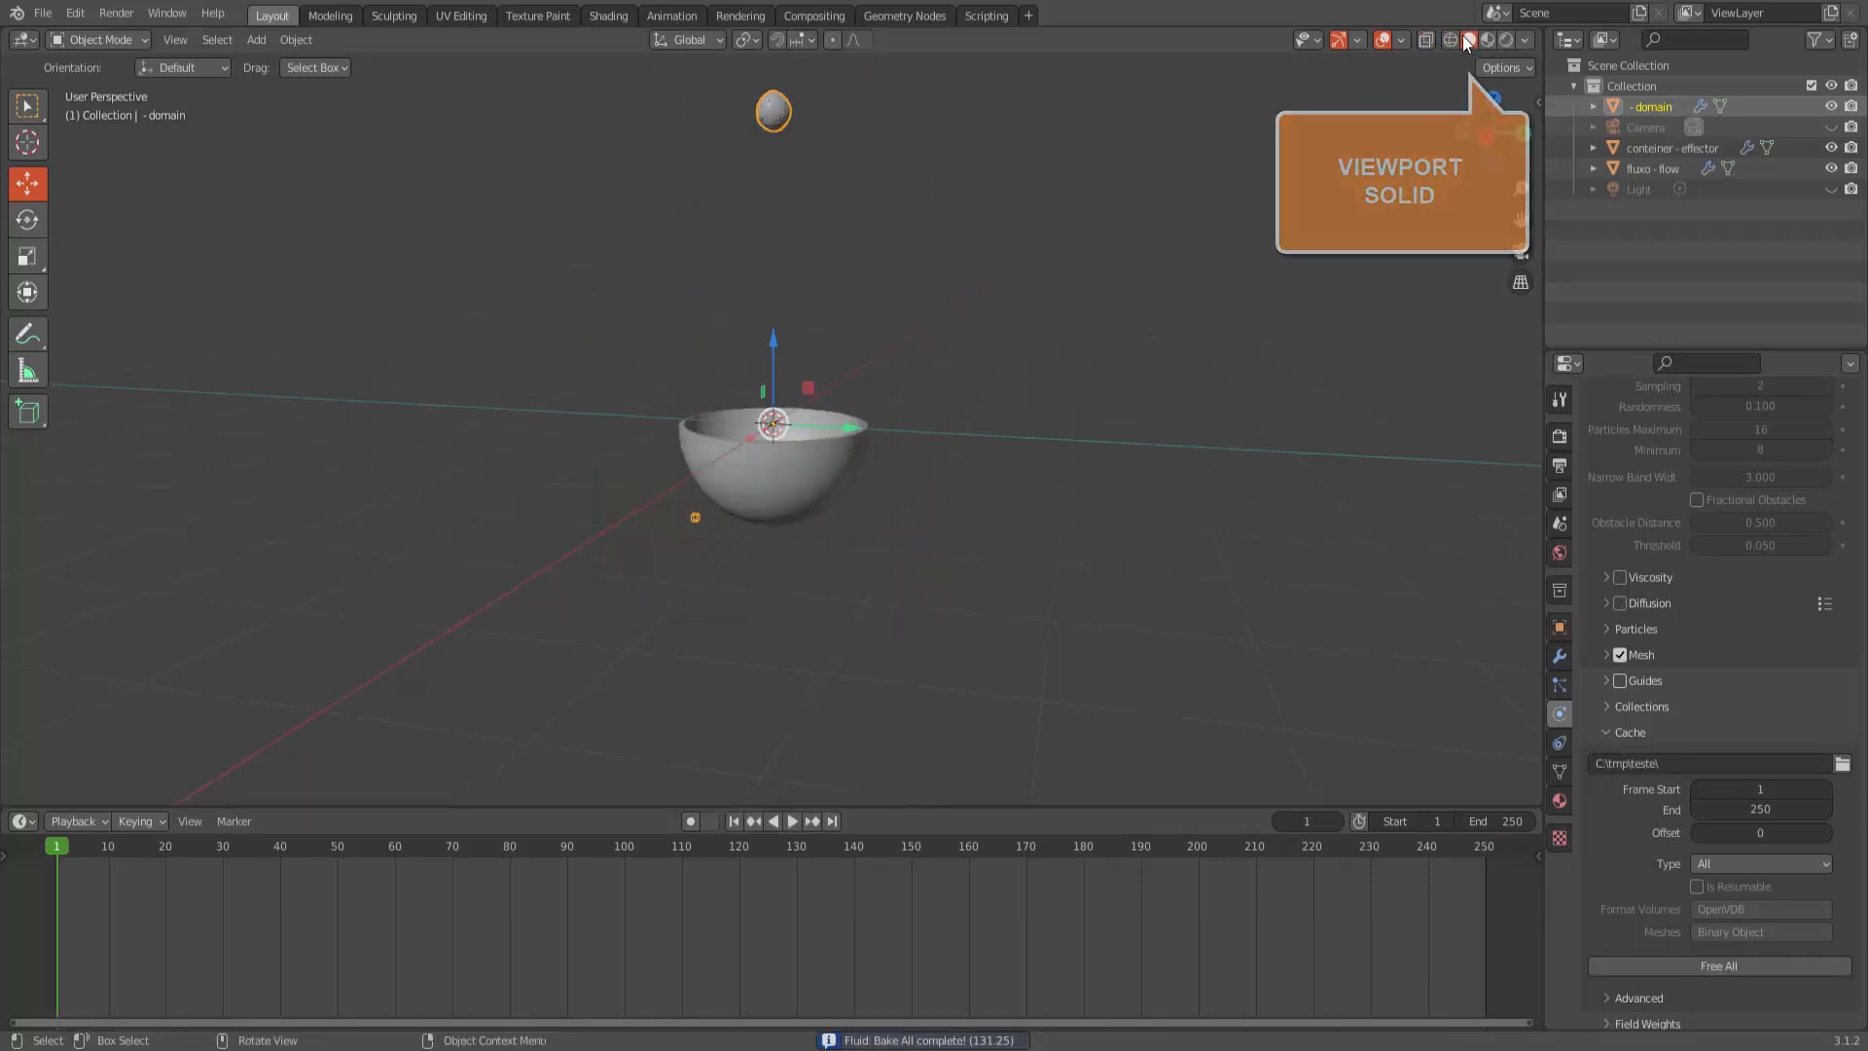
{"action": "middle_click_drag", "start_coordinate": [1085, 609], "coordinate": [1049, 659]}
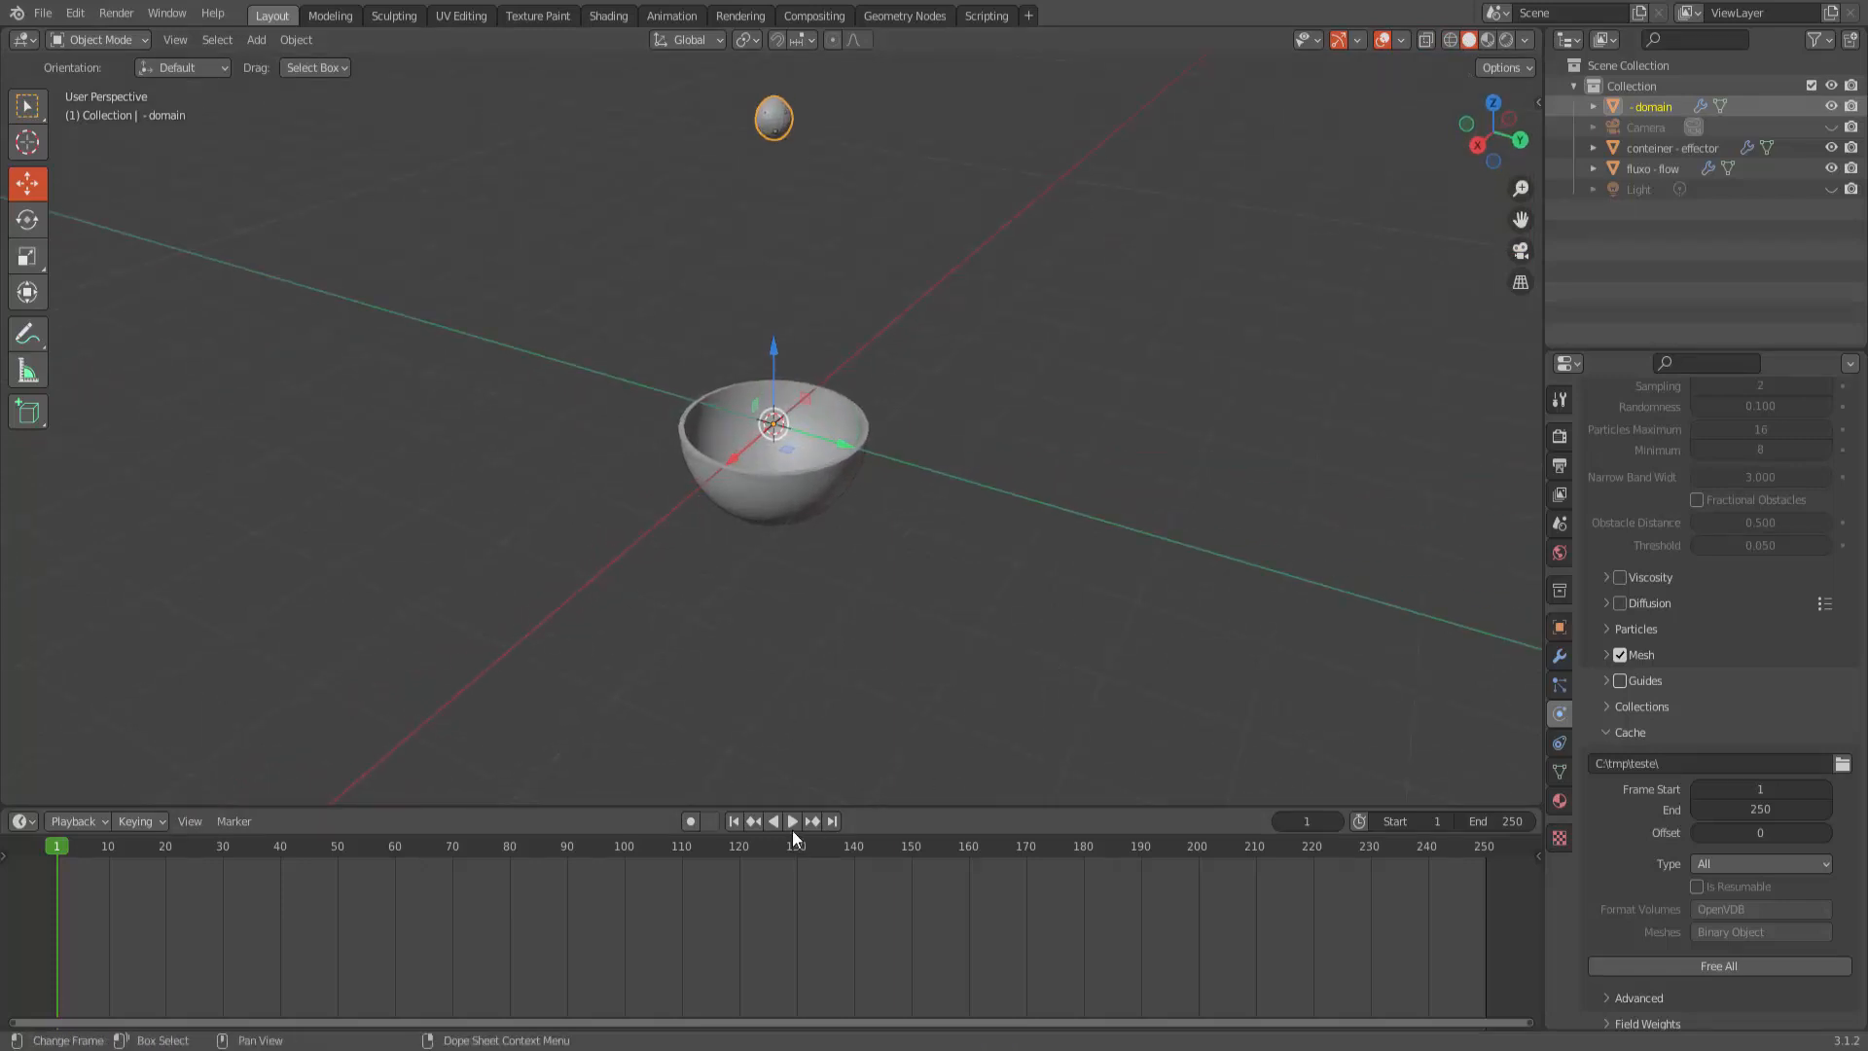
{"action": "left_click", "coordinate": [793, 824]}
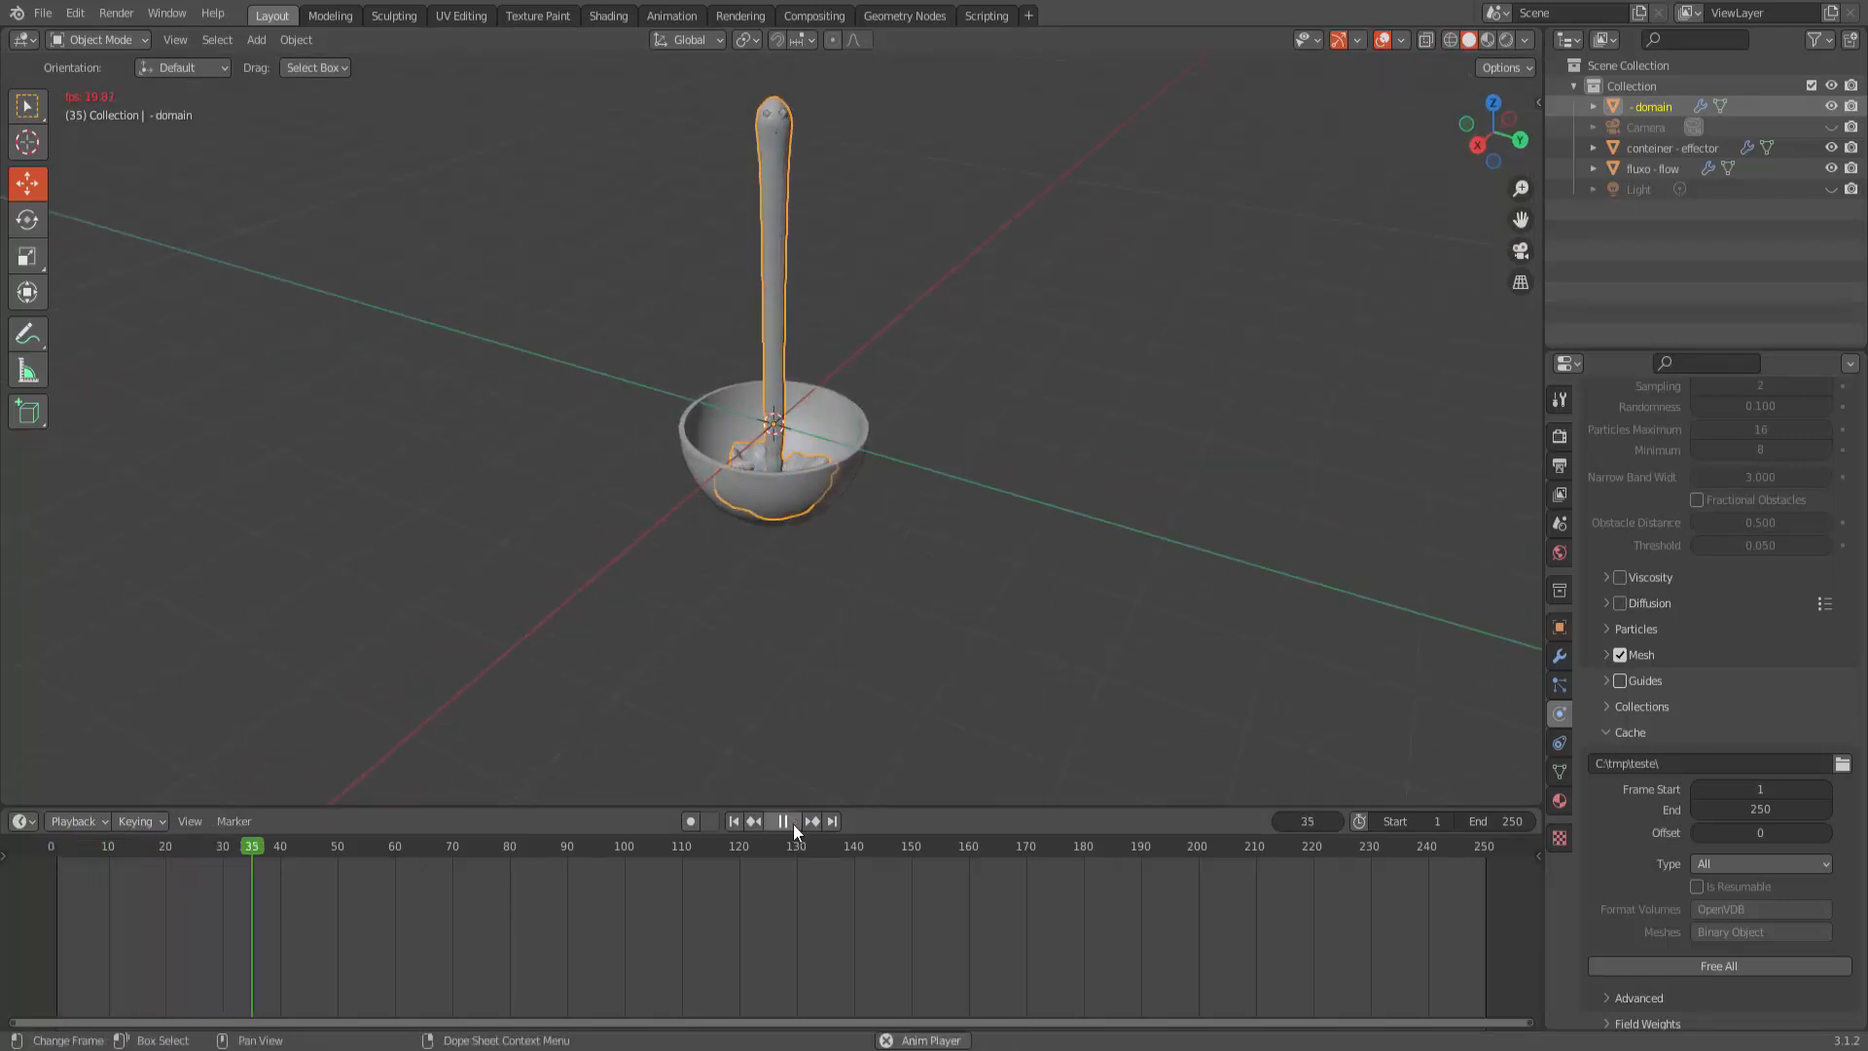
{"action": "left_click", "coordinate": [791, 823]}
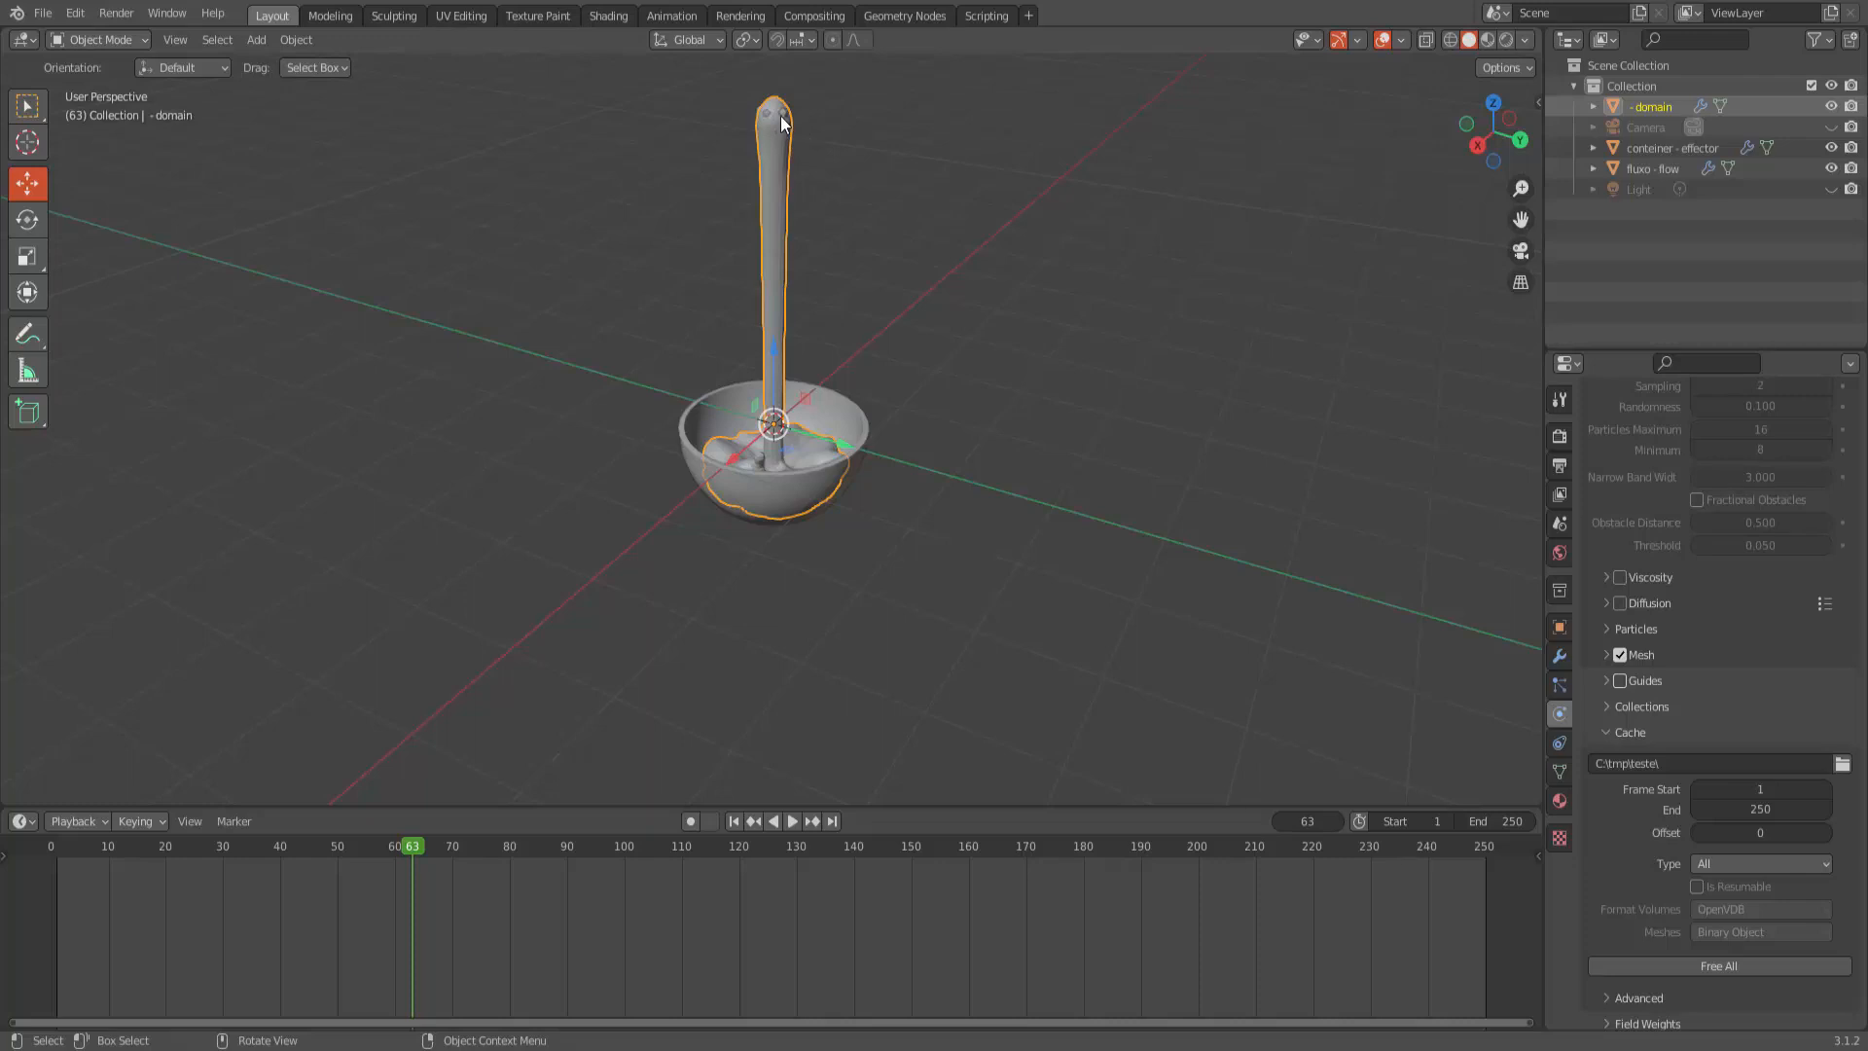
Step: Delete the fluxo - flow inflow object from the scene
{"action": "left_click", "coordinate": [1644, 171]}
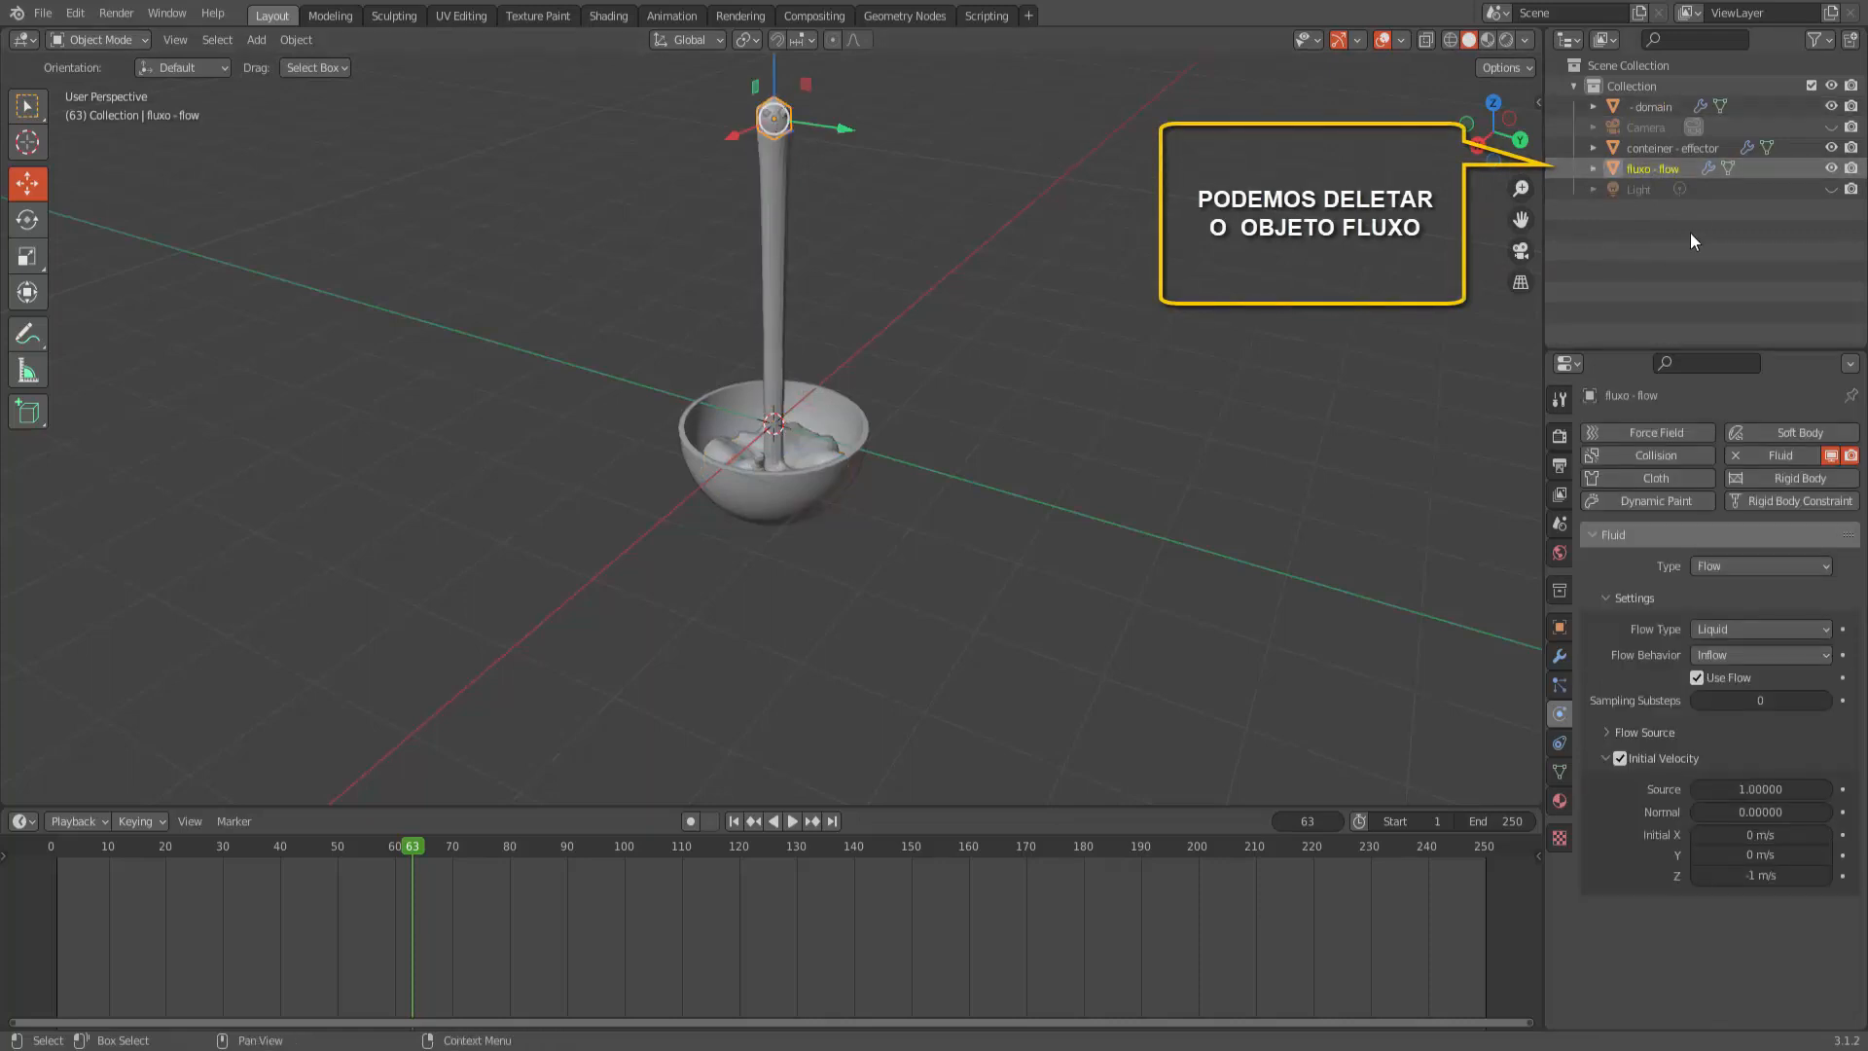
{"action": "right_click", "coordinate": [1664, 171]}
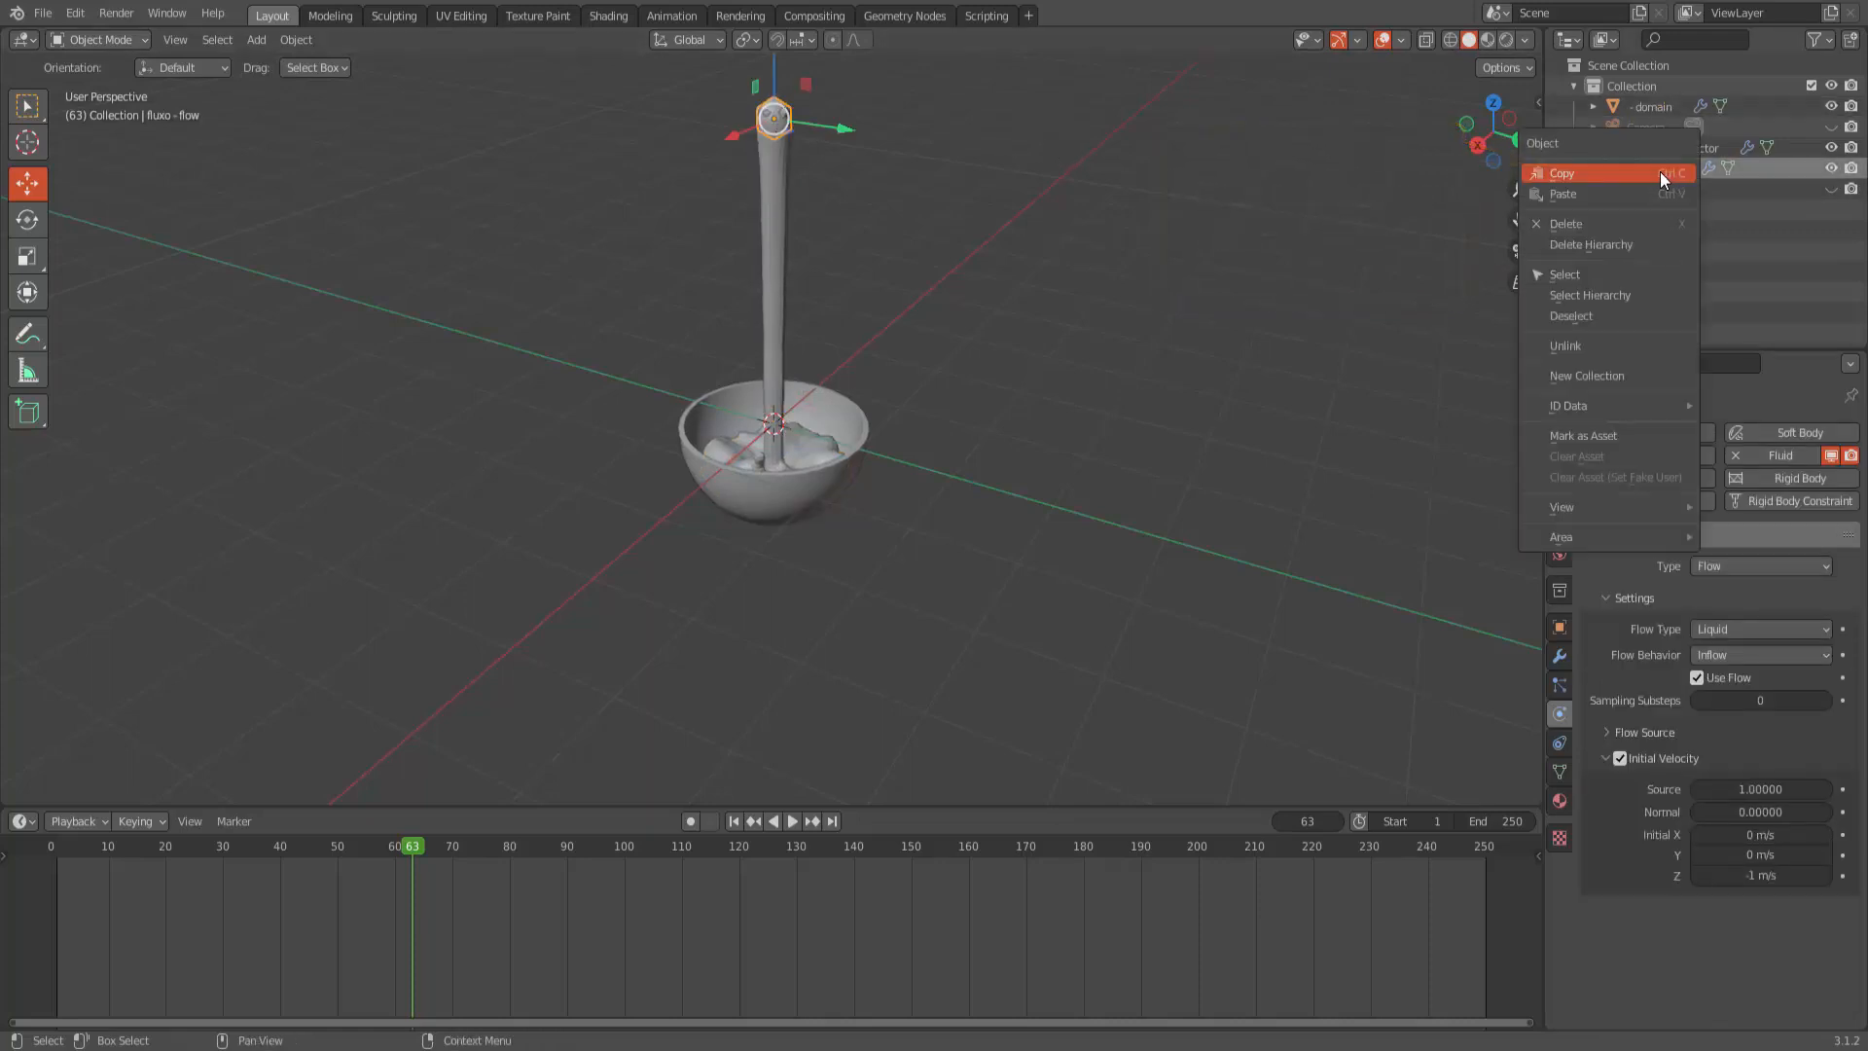
{"action": "left_click", "coordinate": [1564, 225]}
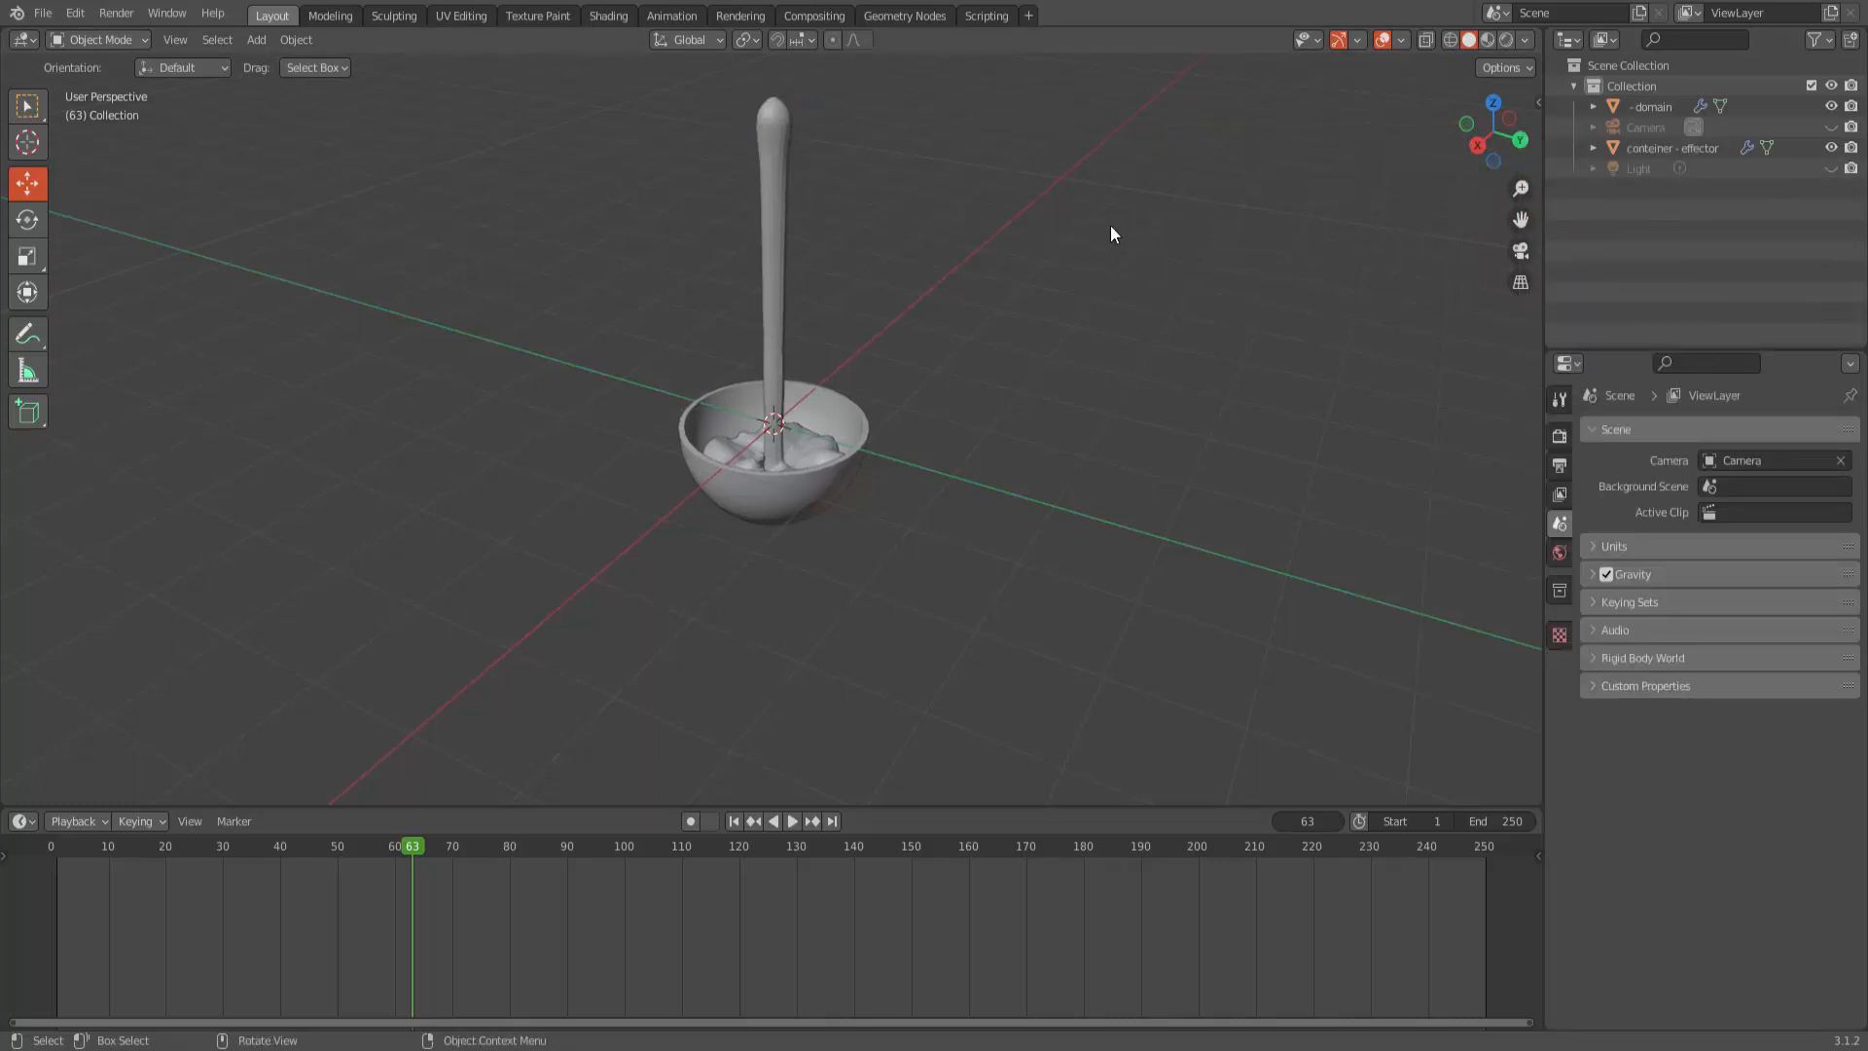
Step: Select the liquid domain and apply Shade Smooth to it
{"action": "left_click", "coordinate": [778, 185]}
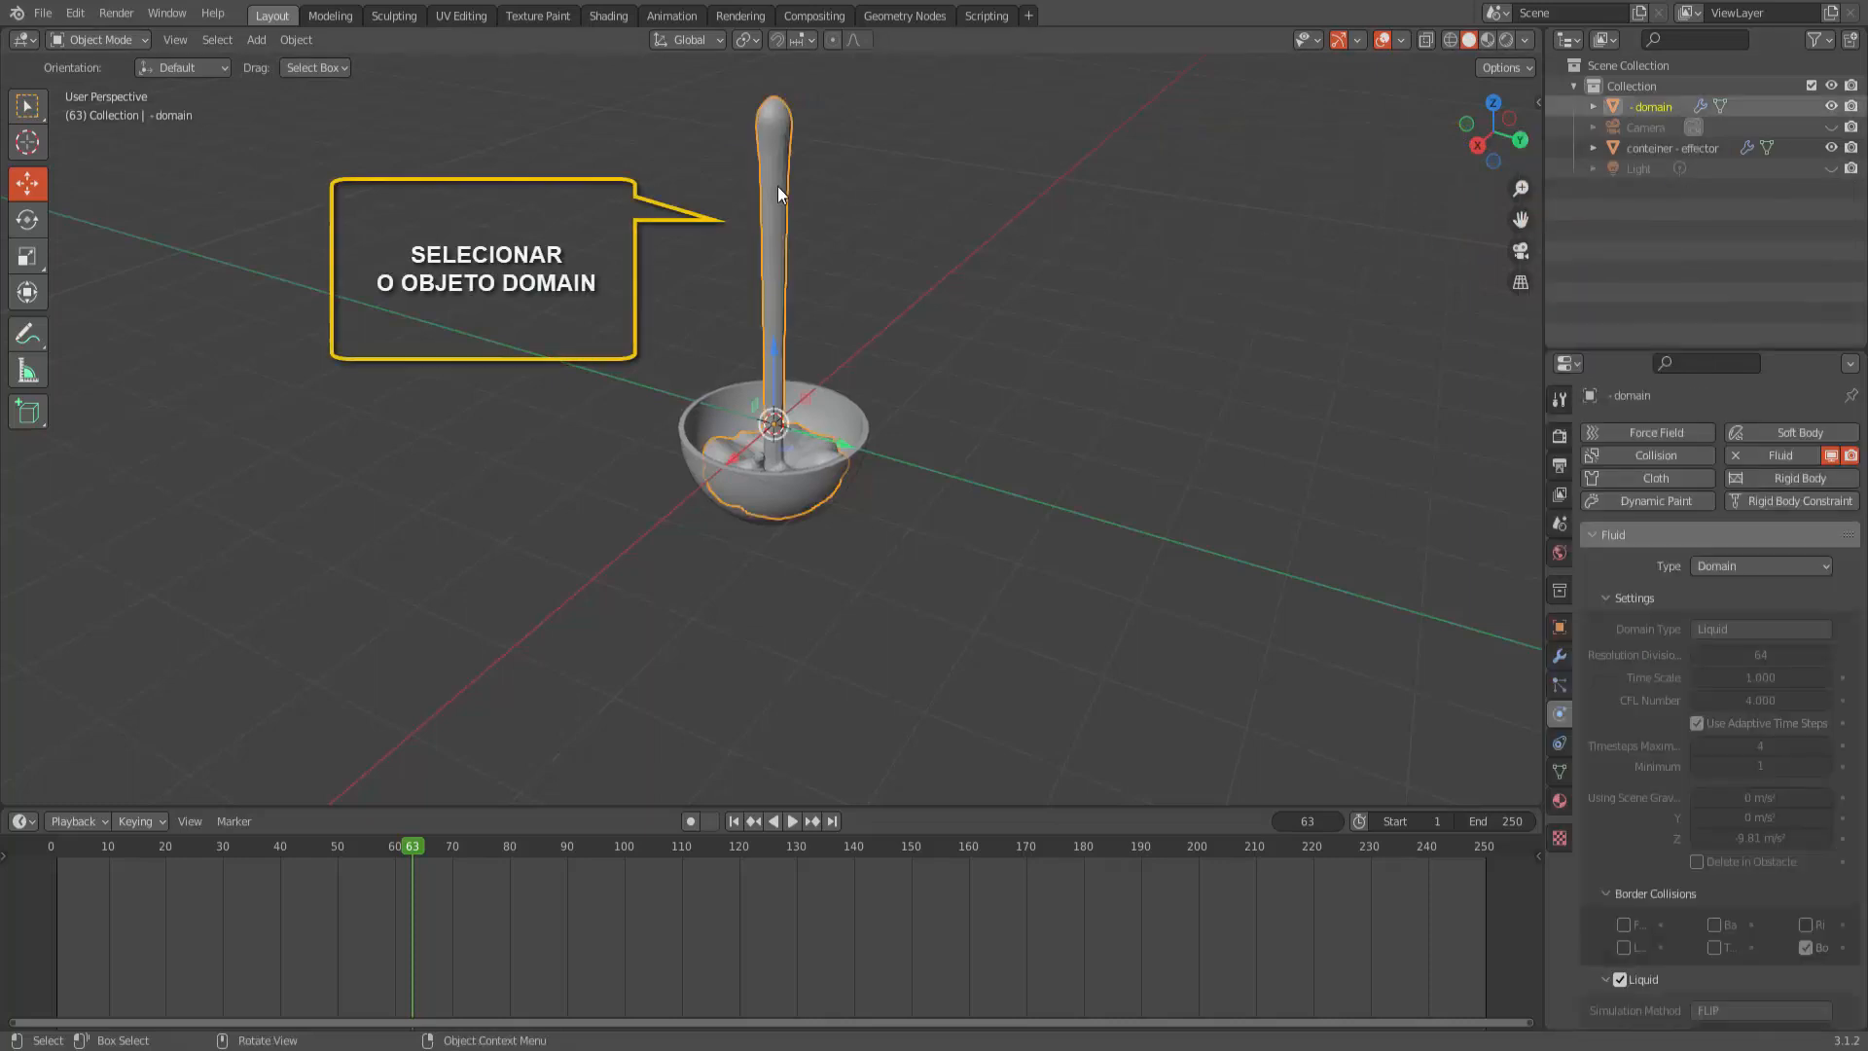
{"action": "right_click", "coordinate": [1194, 209]}
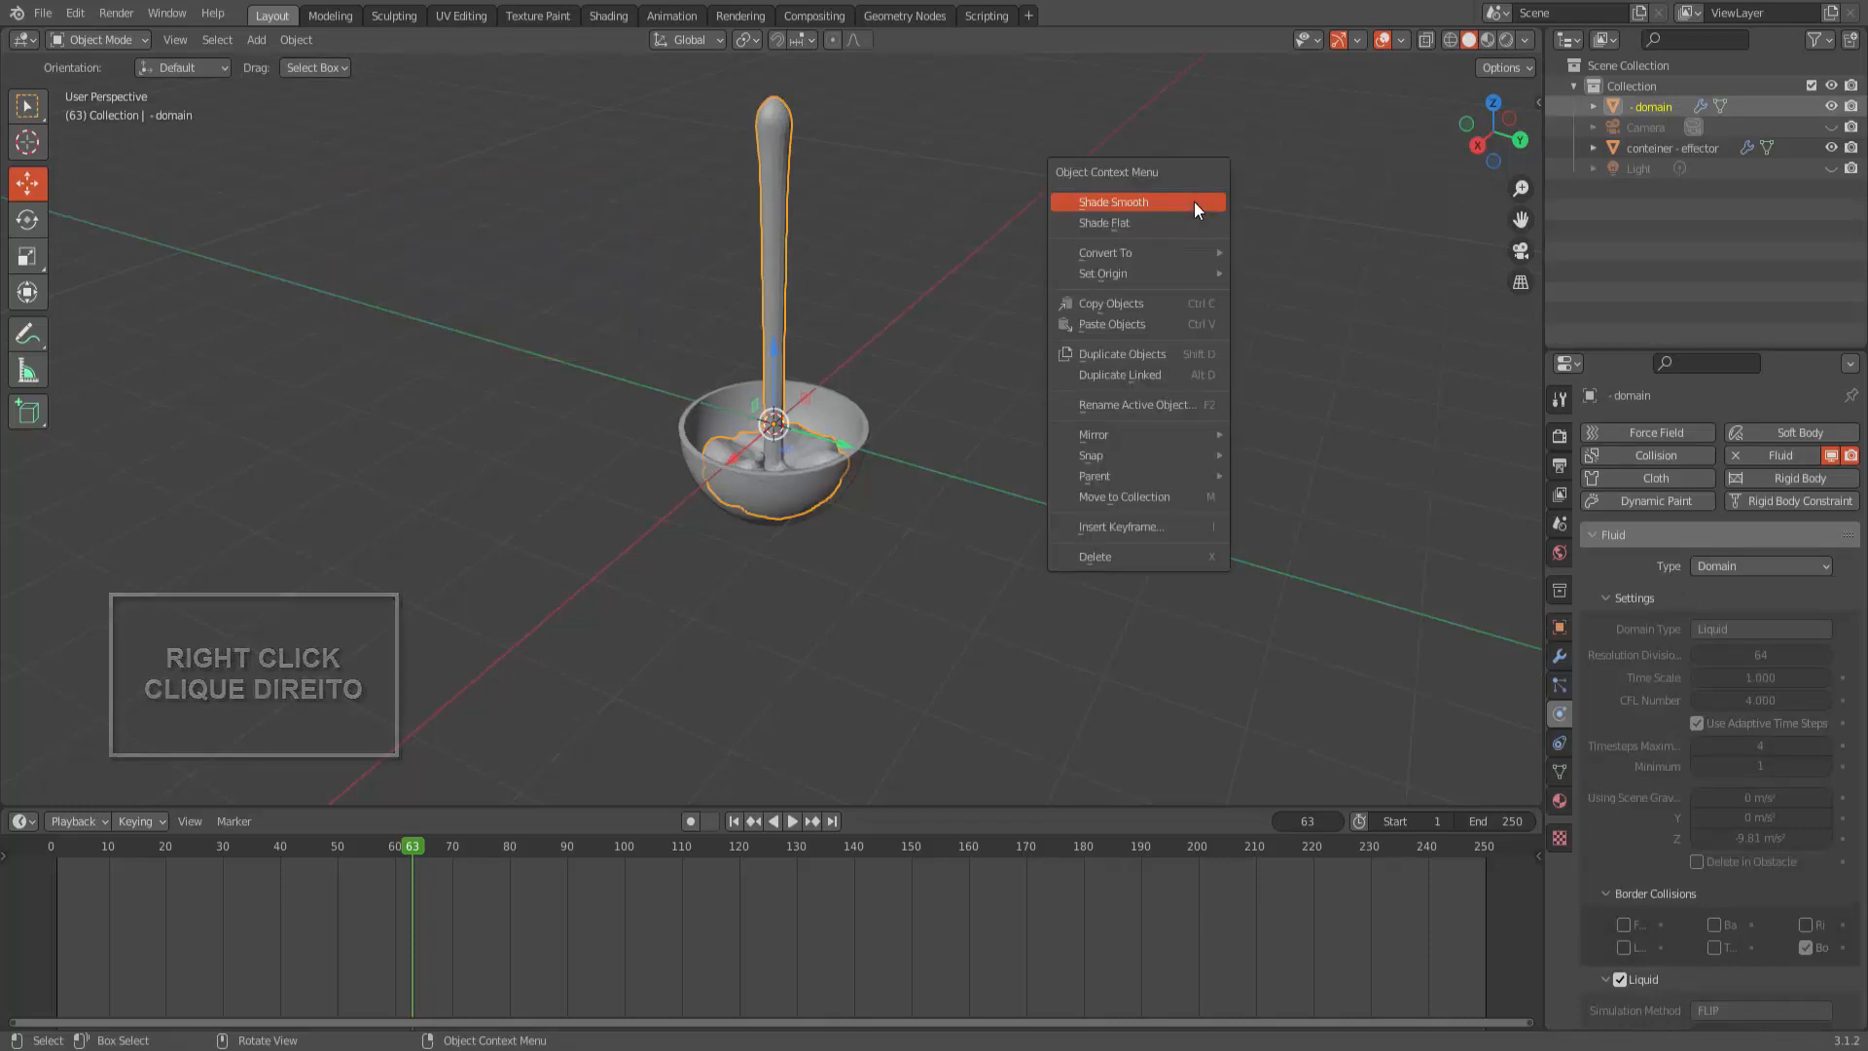
{"action": "left_click", "coordinate": [1194, 204]}
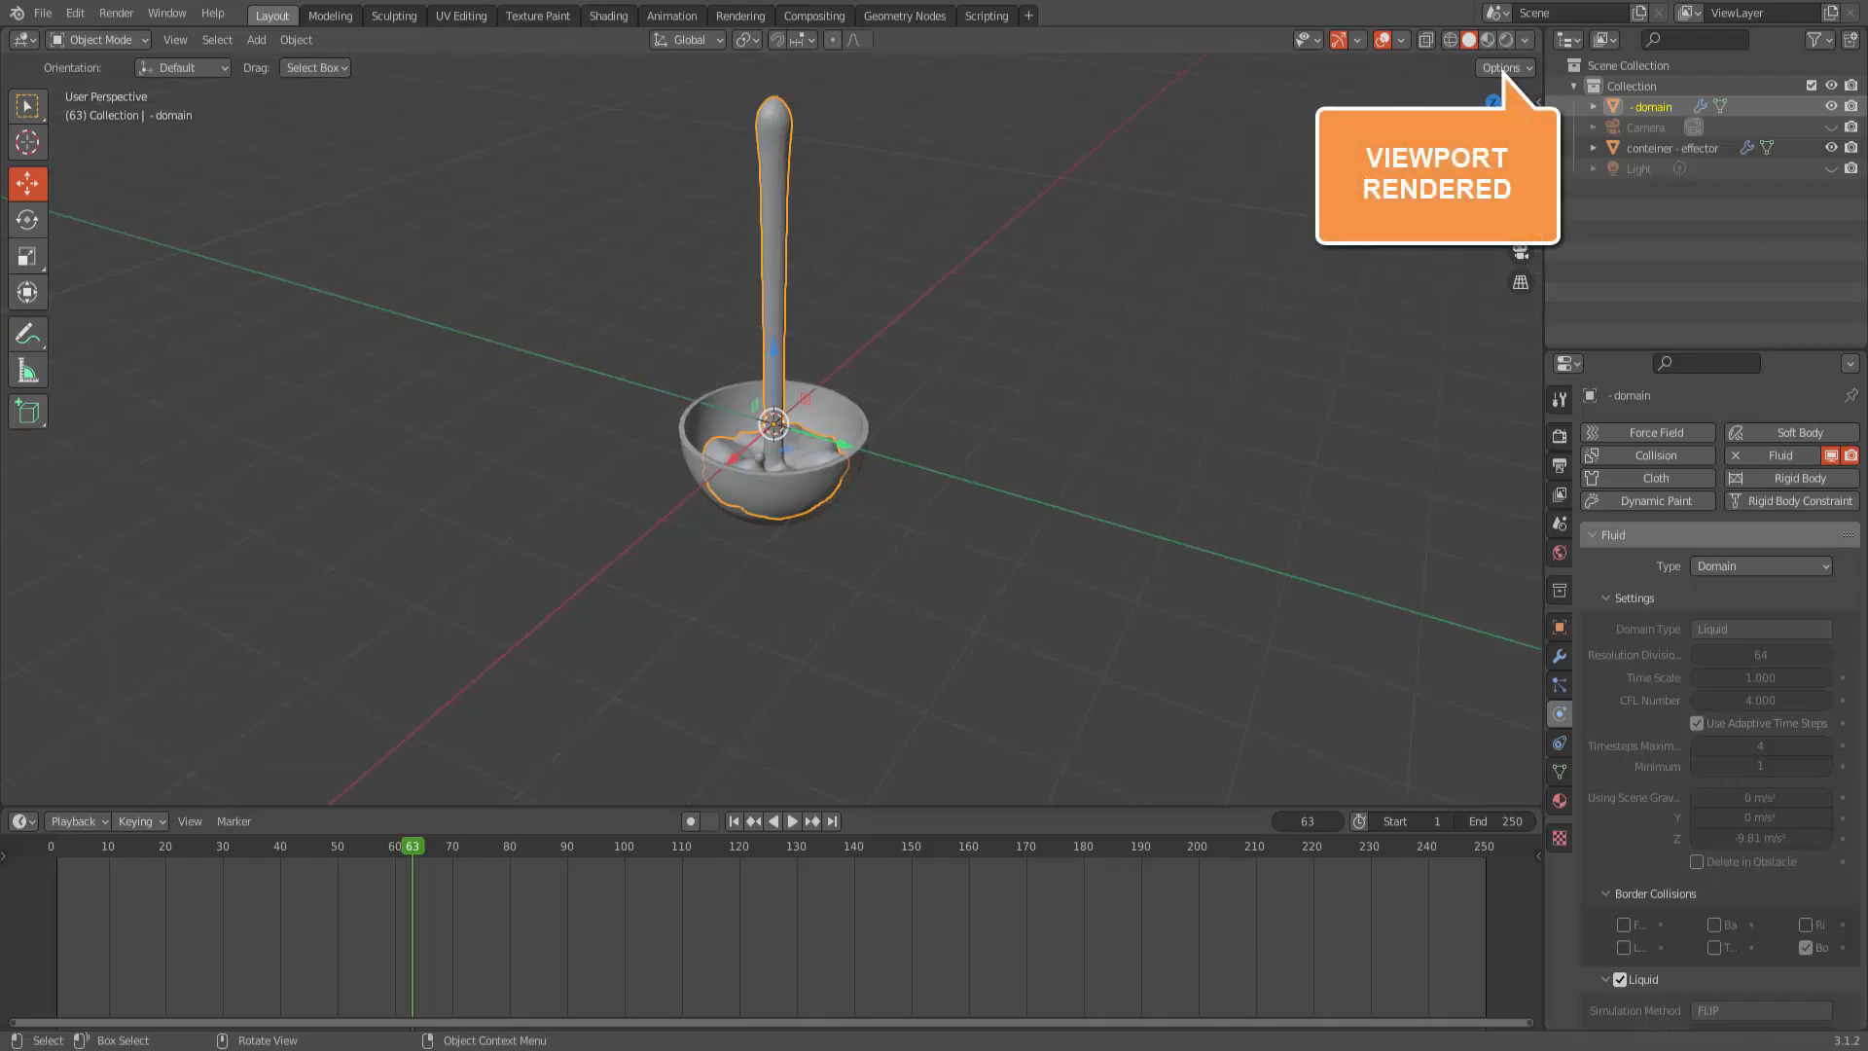
Step: Show the viewport in Rendered shading and make the Light object visible
{"action": "left_click", "coordinate": [1506, 39]}
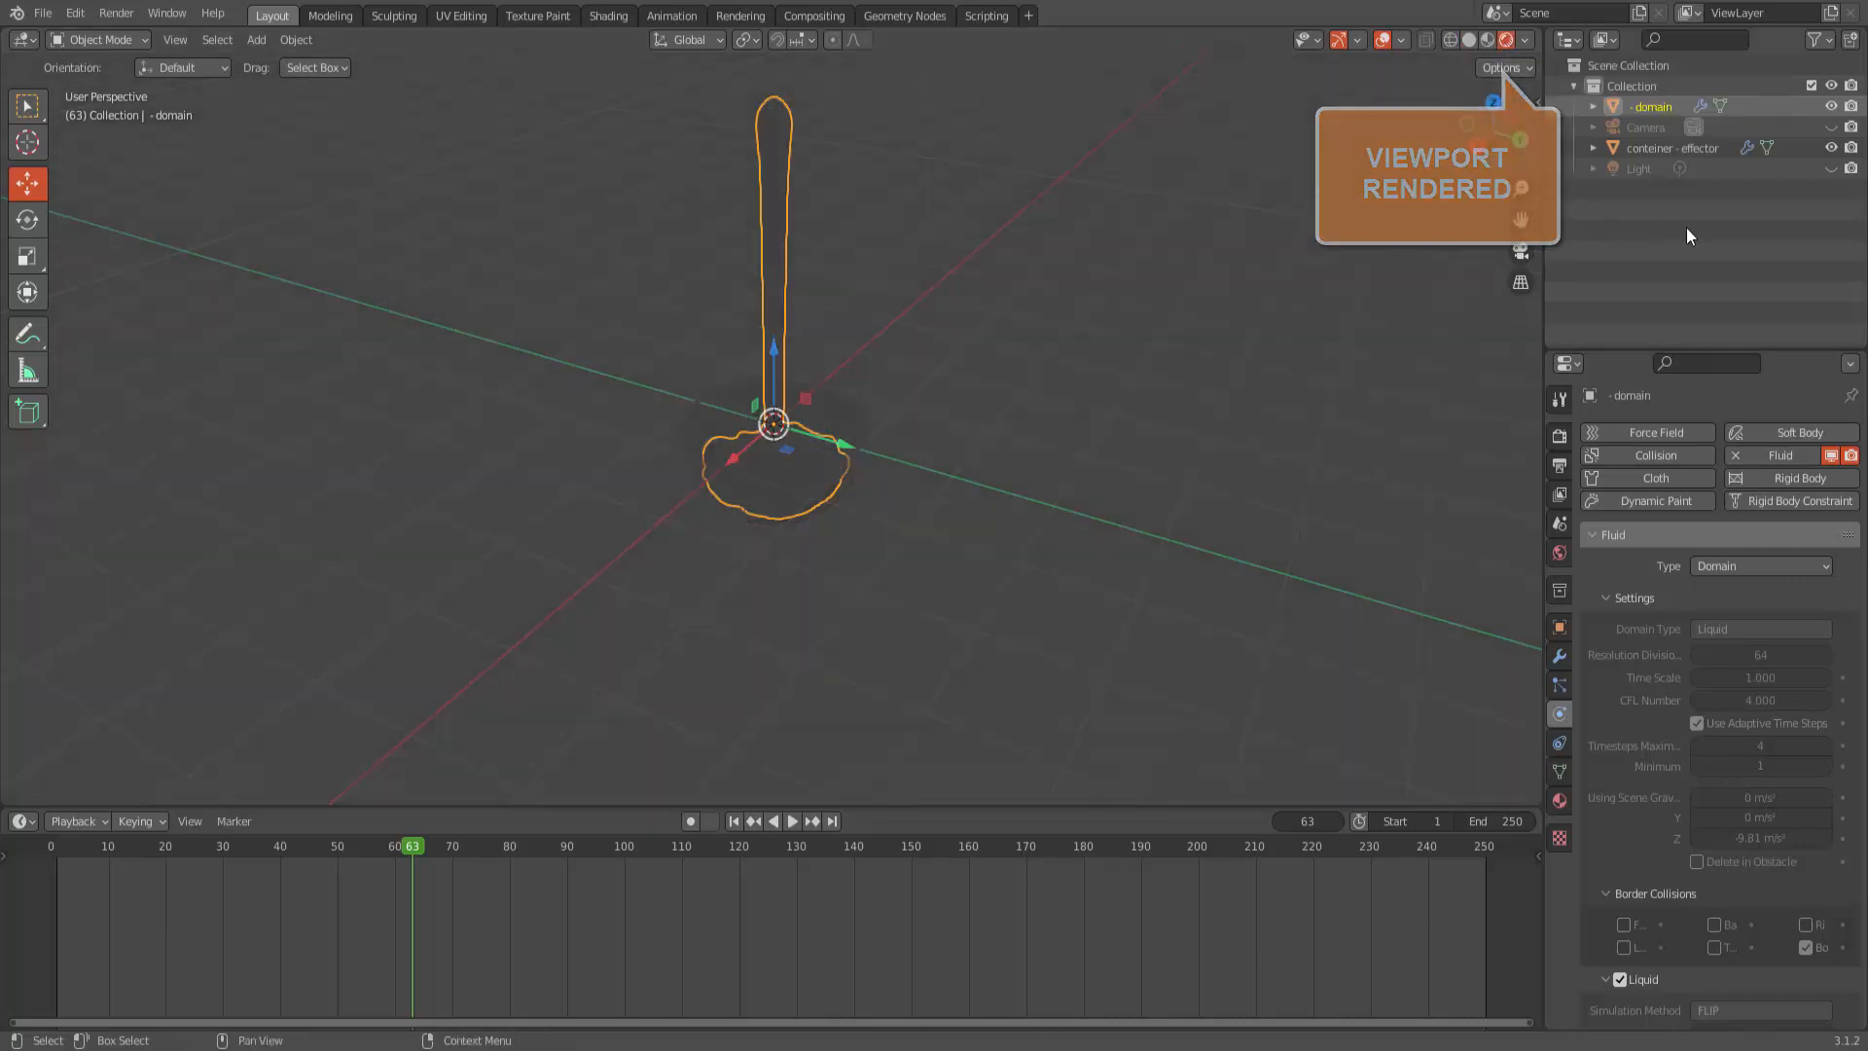
{"action": "left_click", "coordinate": [1830, 167]}
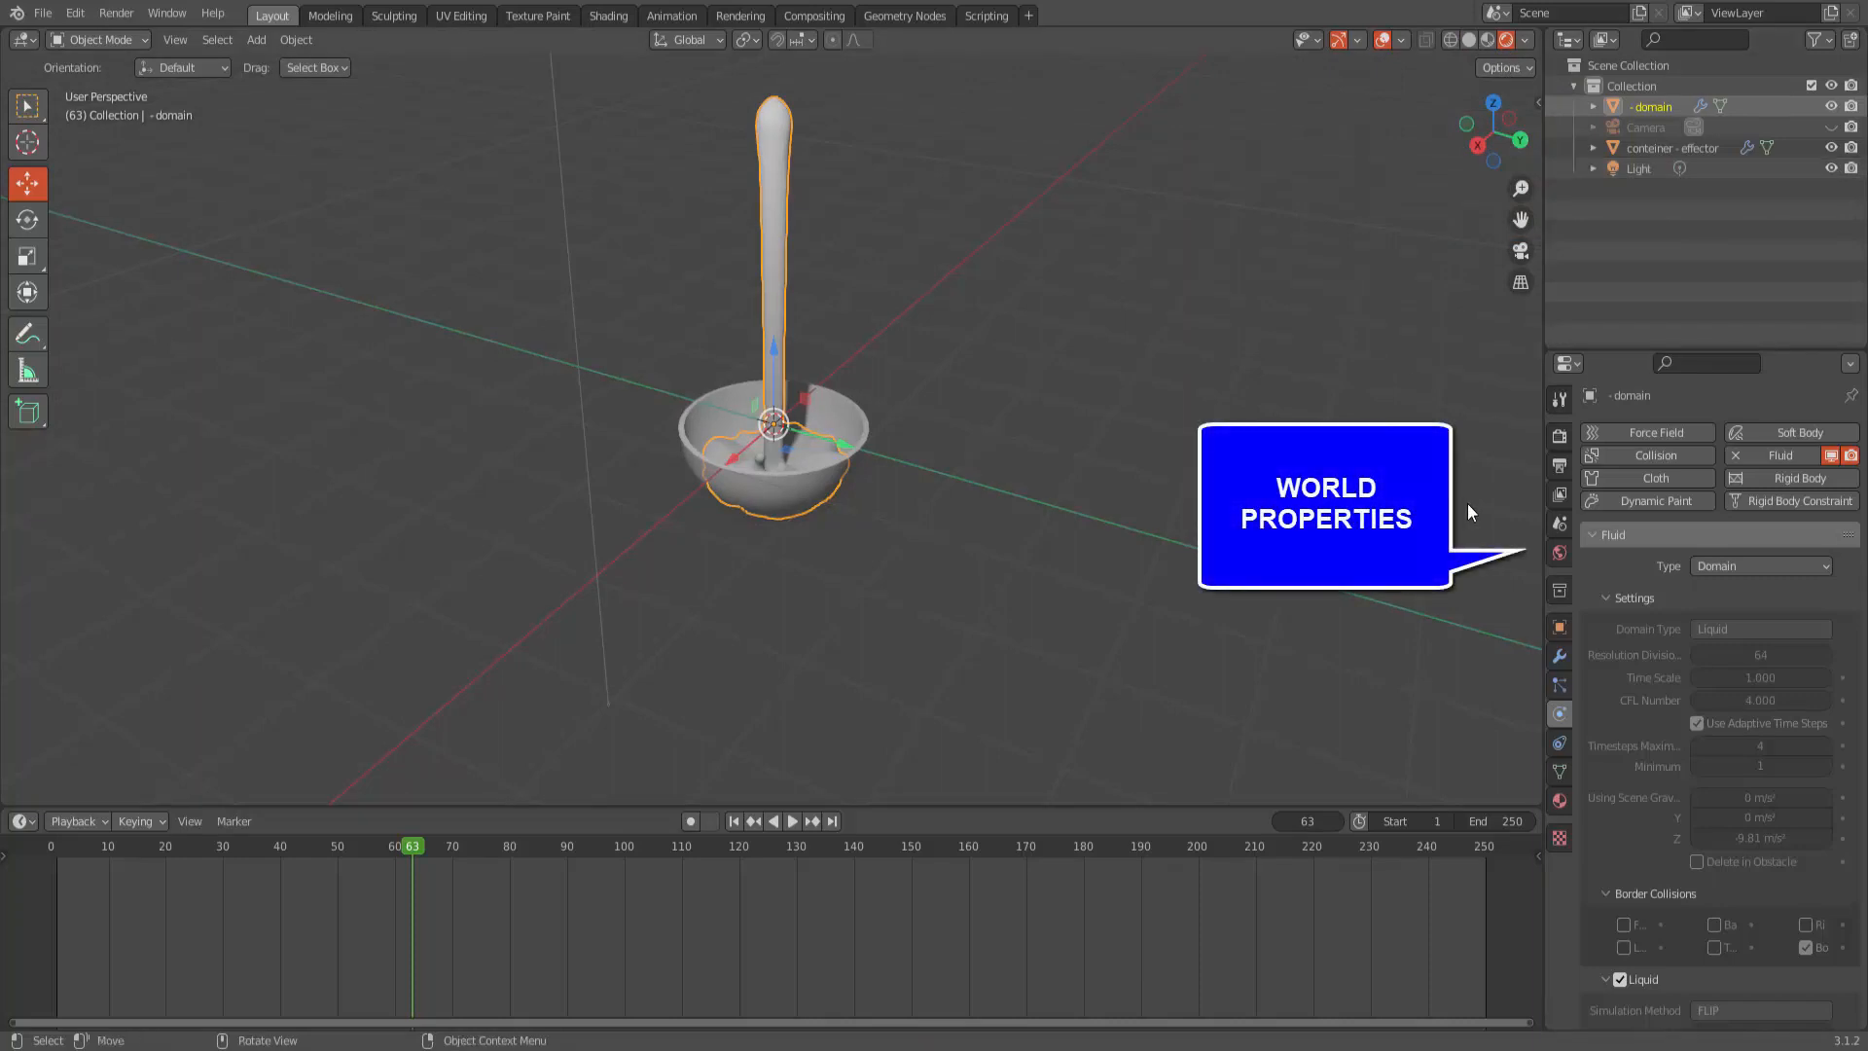
Step: Use an Environment Texture as the world background color and load adams_place_bridge_4k.hdr from the Imagens - HDRI folder
{"action": "left_click", "coordinate": [1560, 555]}
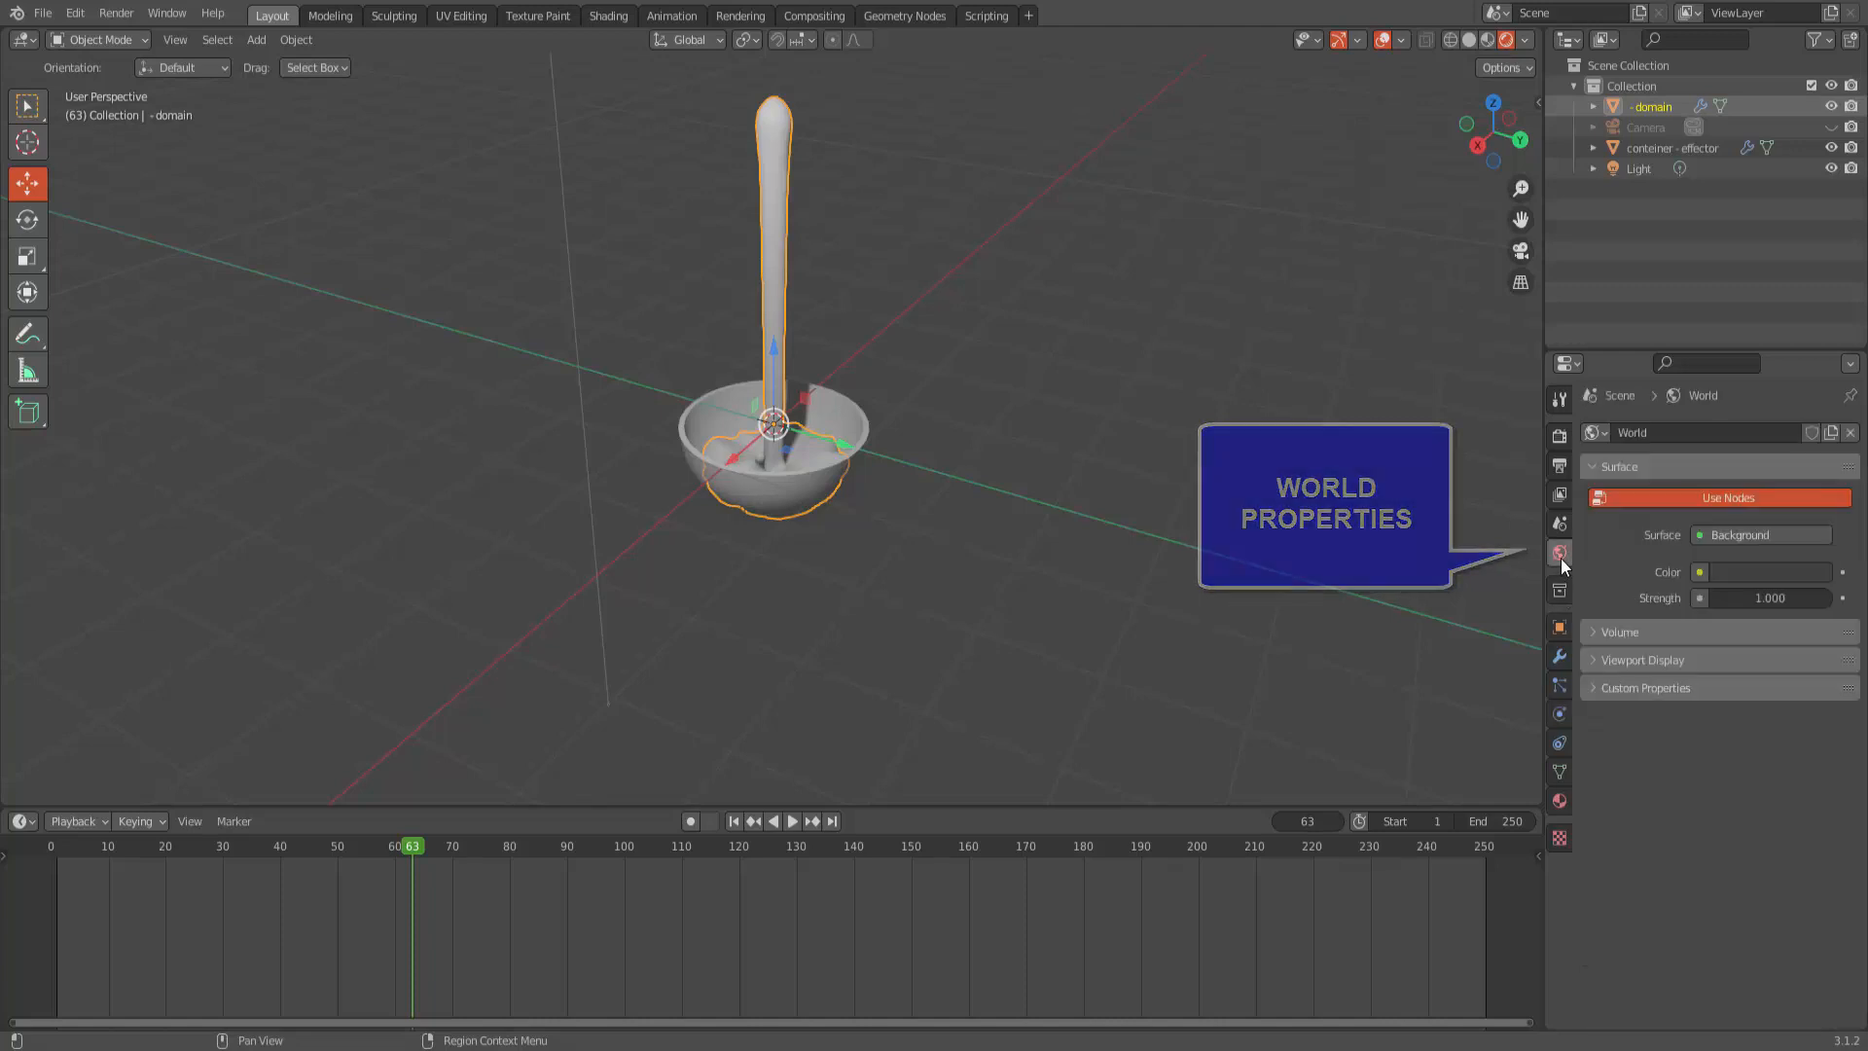
{"action": "left_click", "coordinate": [1699, 572]}
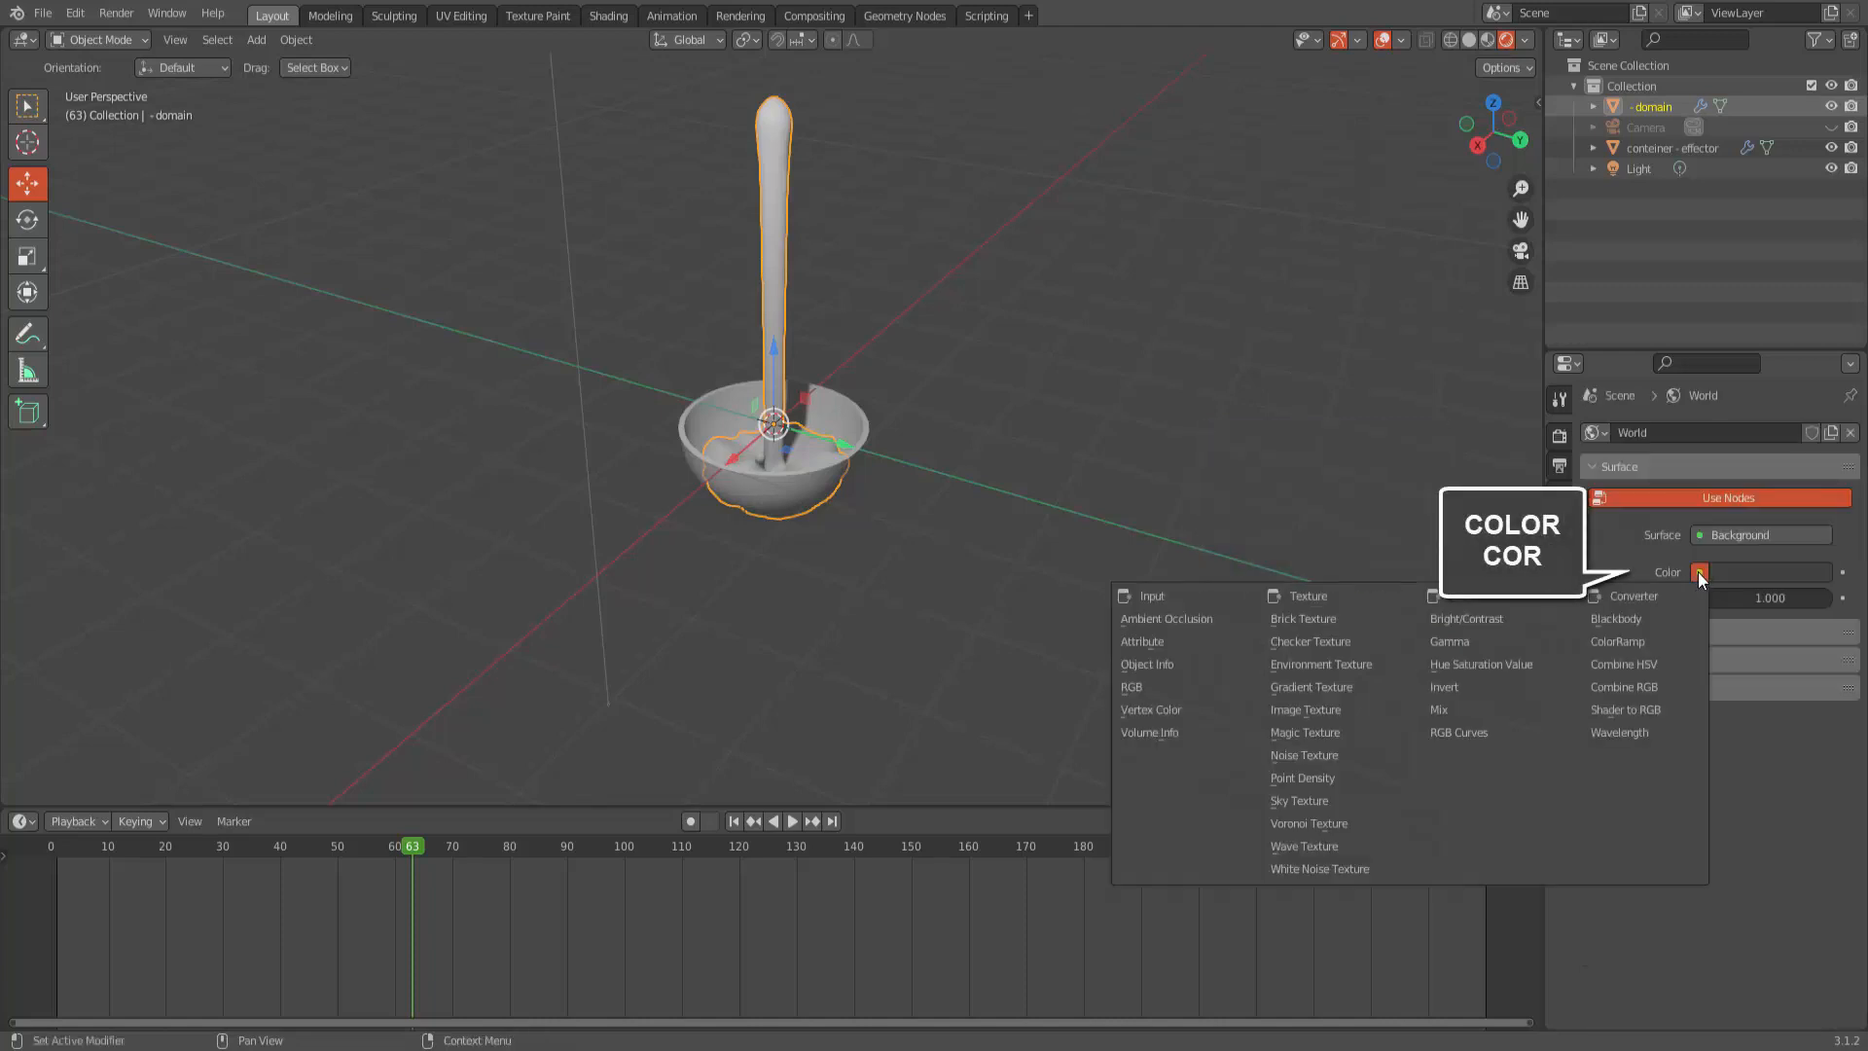
{"action": "left_click", "coordinate": [1362, 663]}
{"action": "left_click", "coordinate": [1767, 598]}
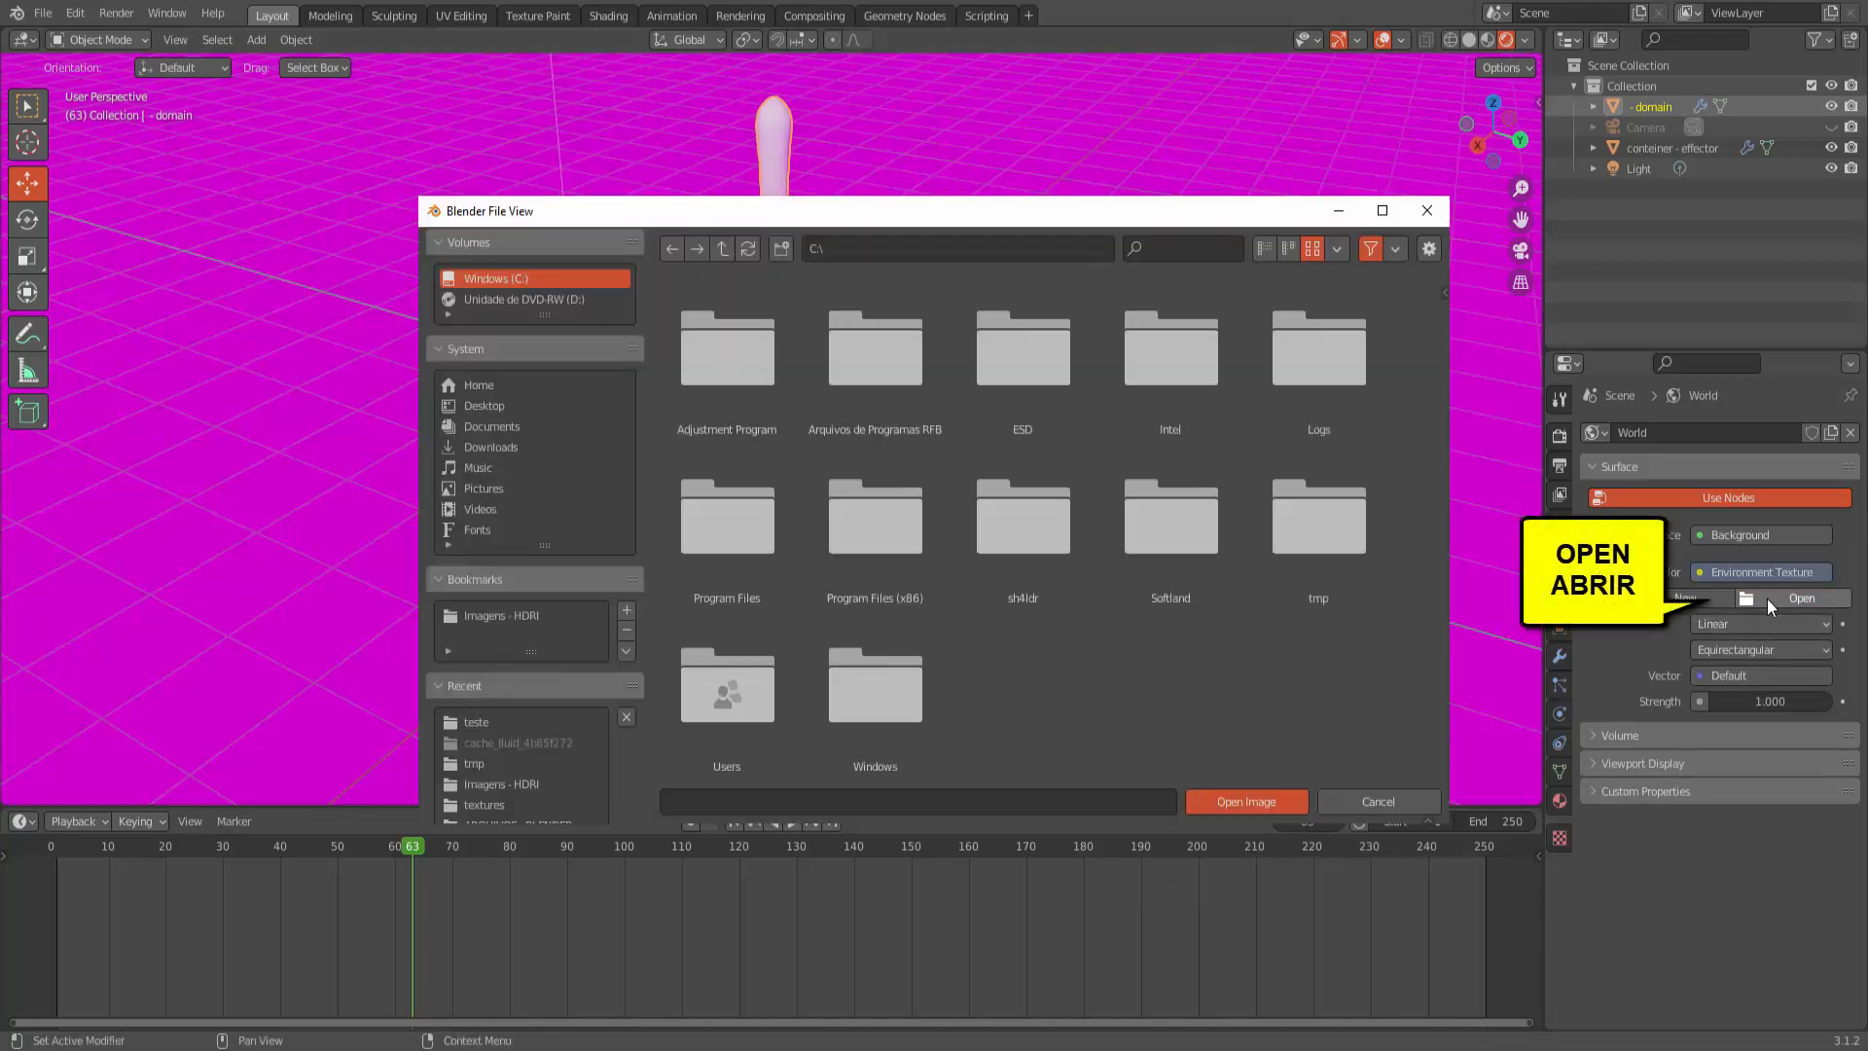
{"action": "left_click", "coordinate": [528, 615]}
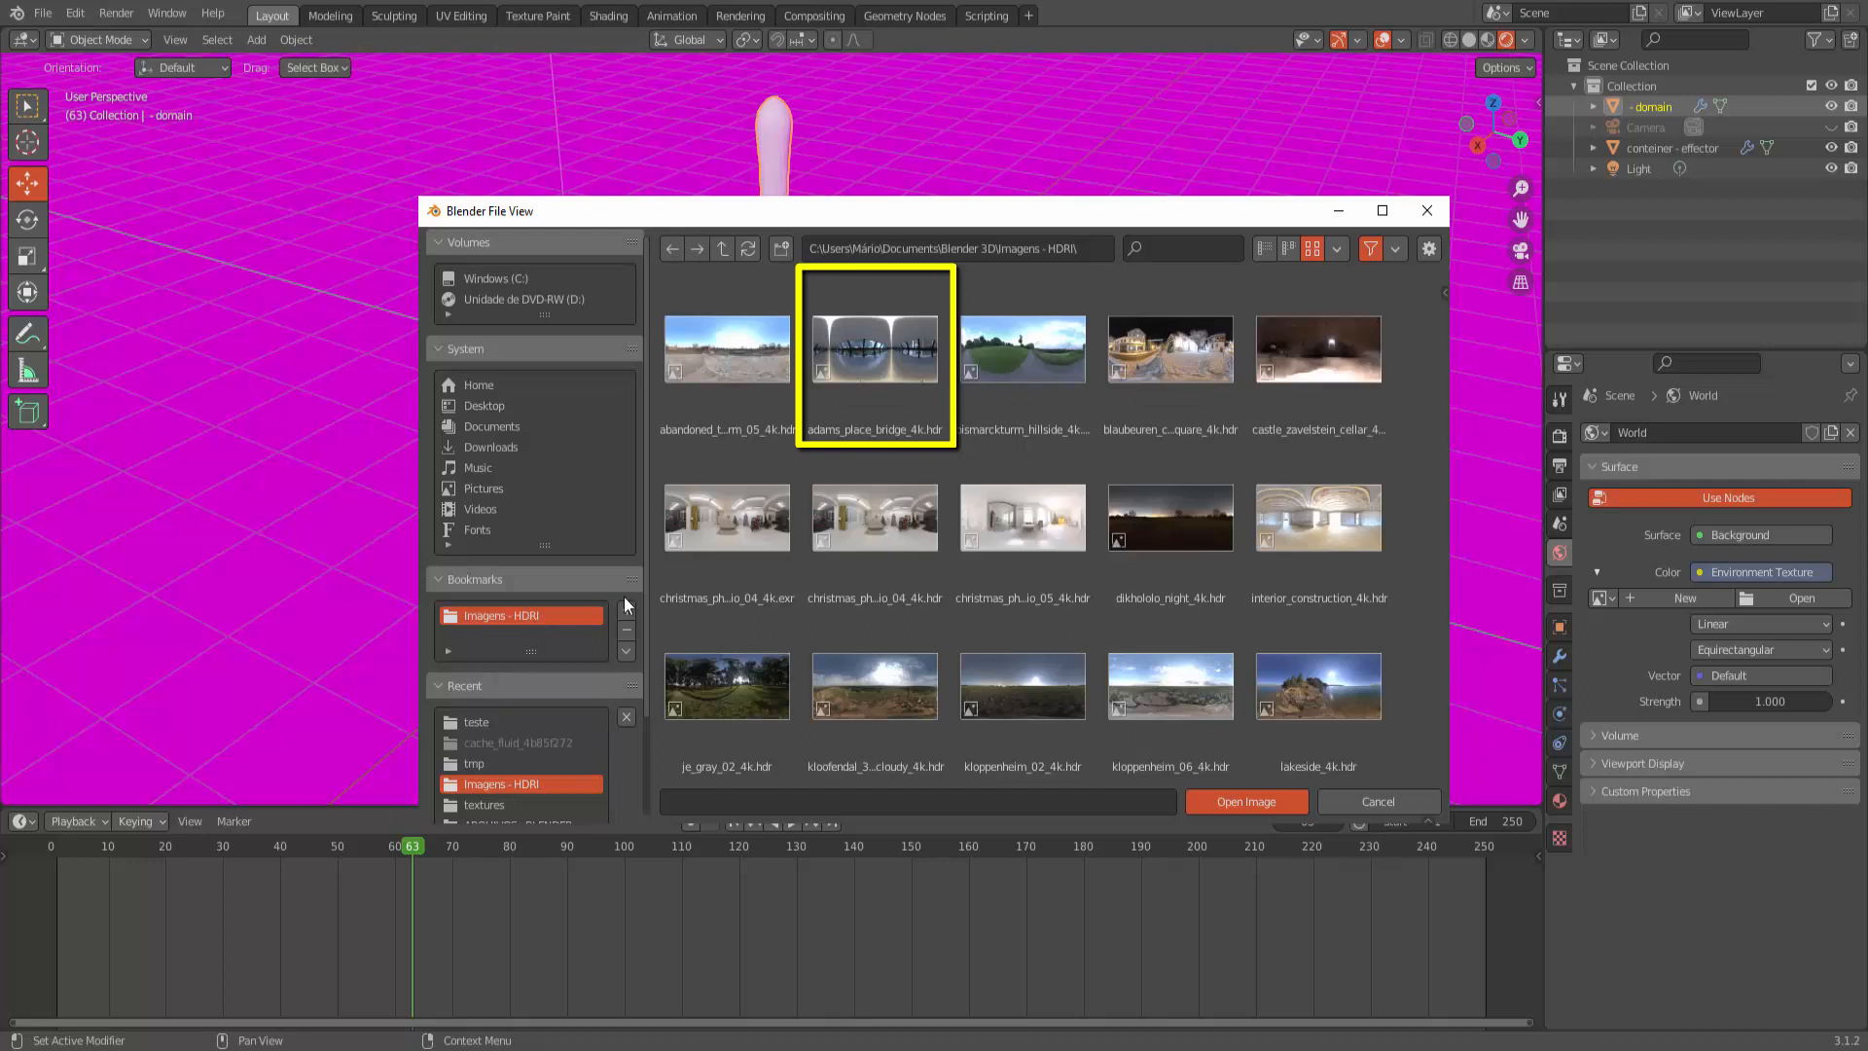
{"action": "left_click", "coordinate": [895, 360]}
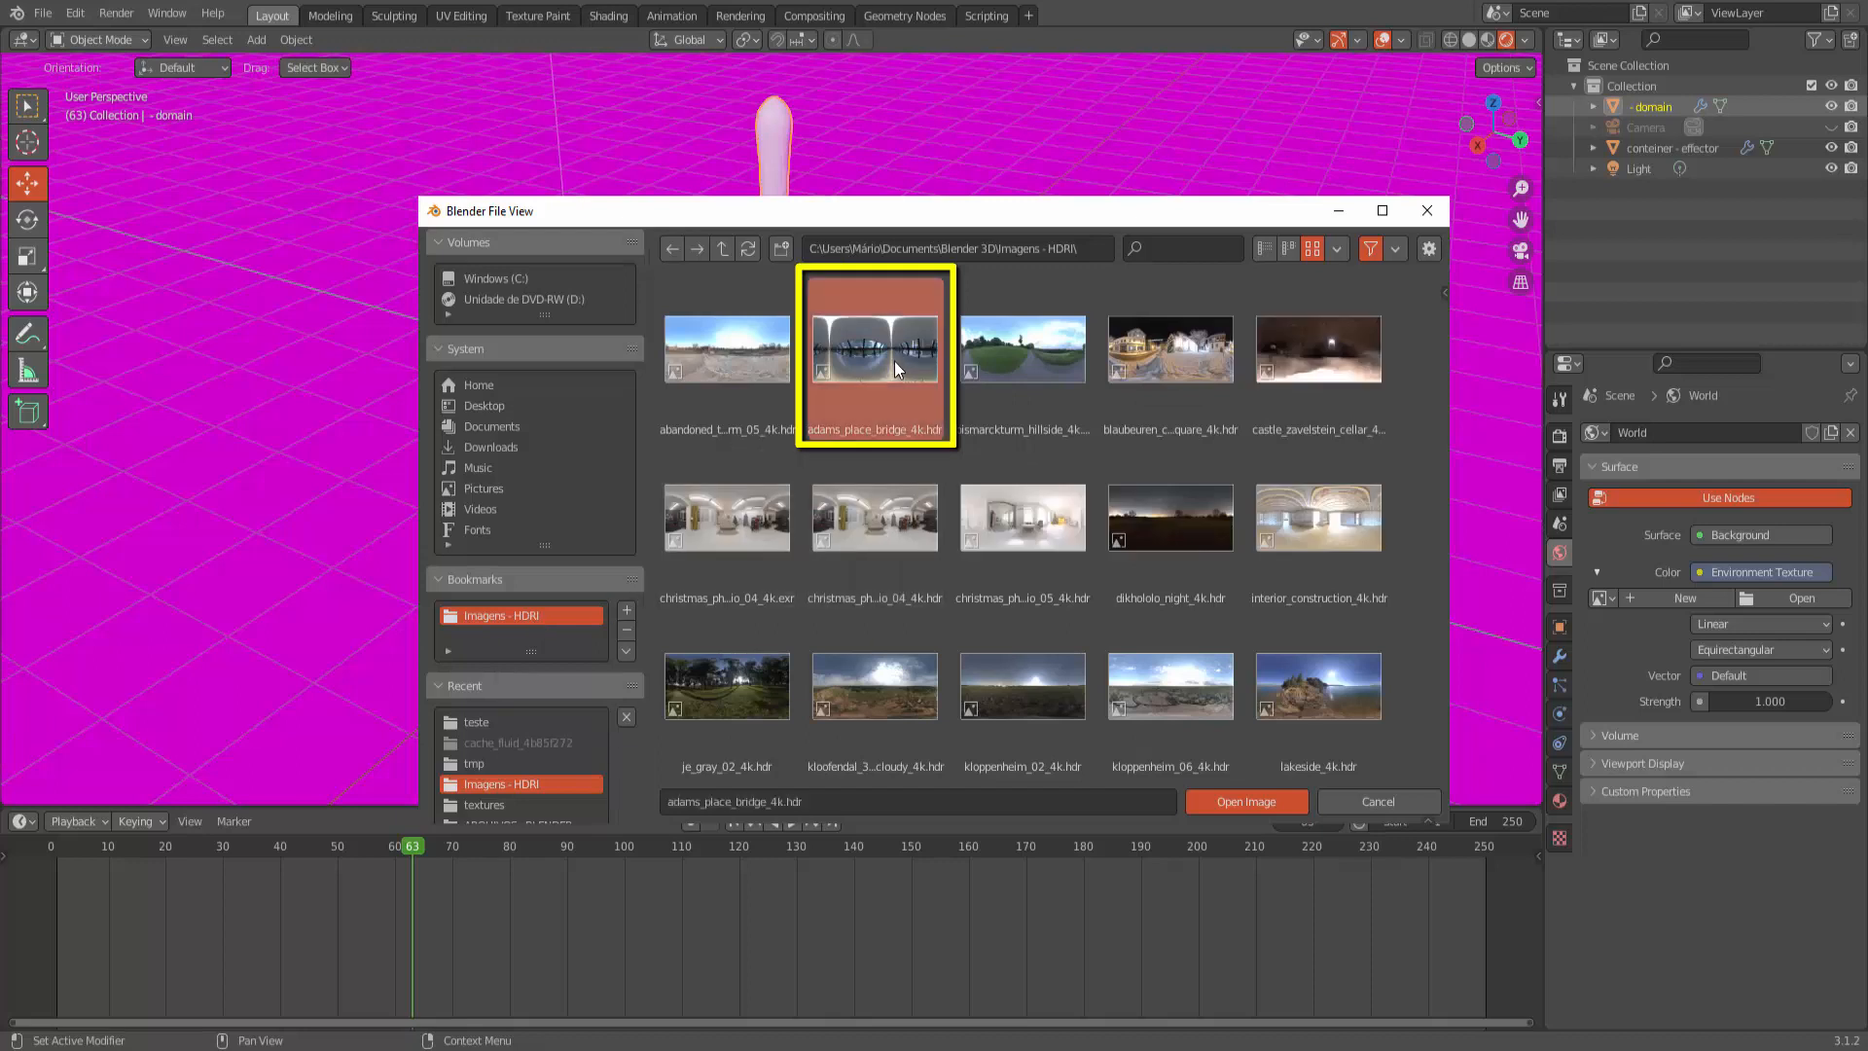
{"action": "left_click", "coordinate": [1245, 800]}
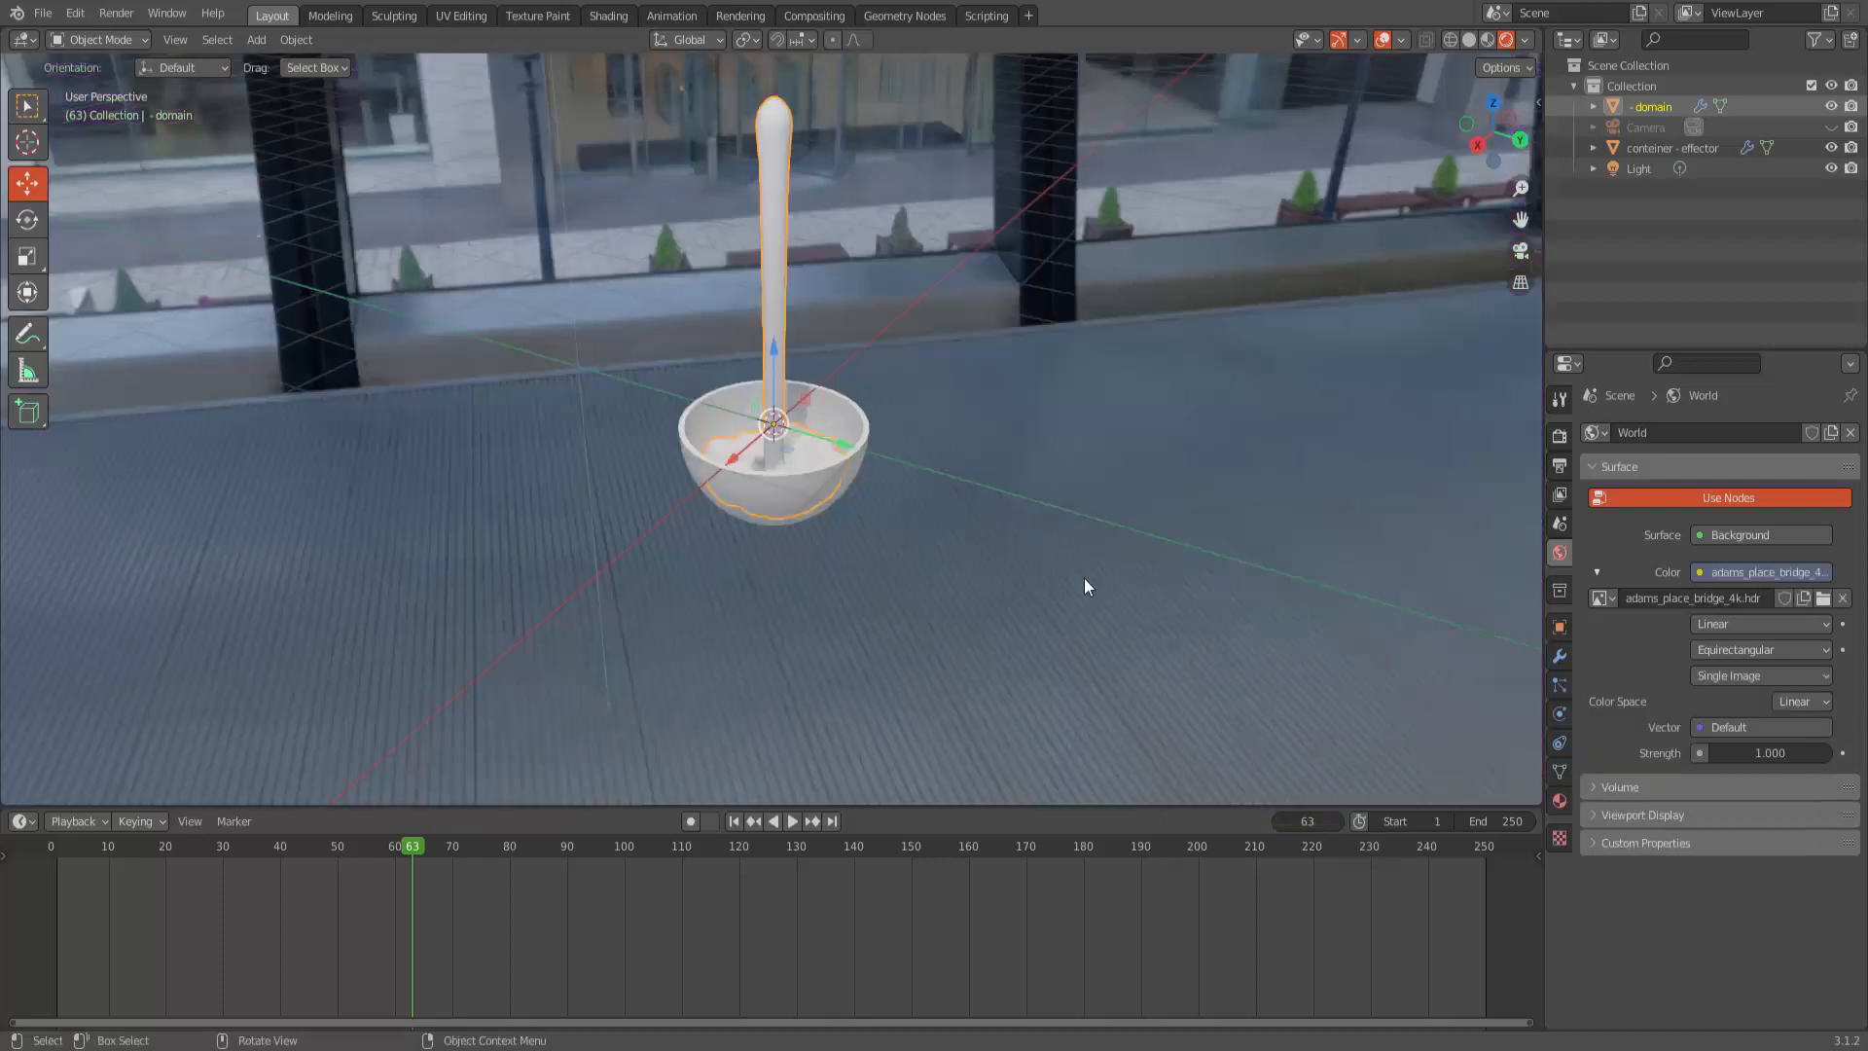
Step: Give the liquid domain a new material with an orange base color and a Metallic value of 0.882
{"action": "middle_click_drag", "start_coordinate": [1013, 543], "coordinate": [1001, 590]}
{"action": "scroll", "coordinate": [1093, 549], "scroll_direction": "up", "scroll_amount": 2}
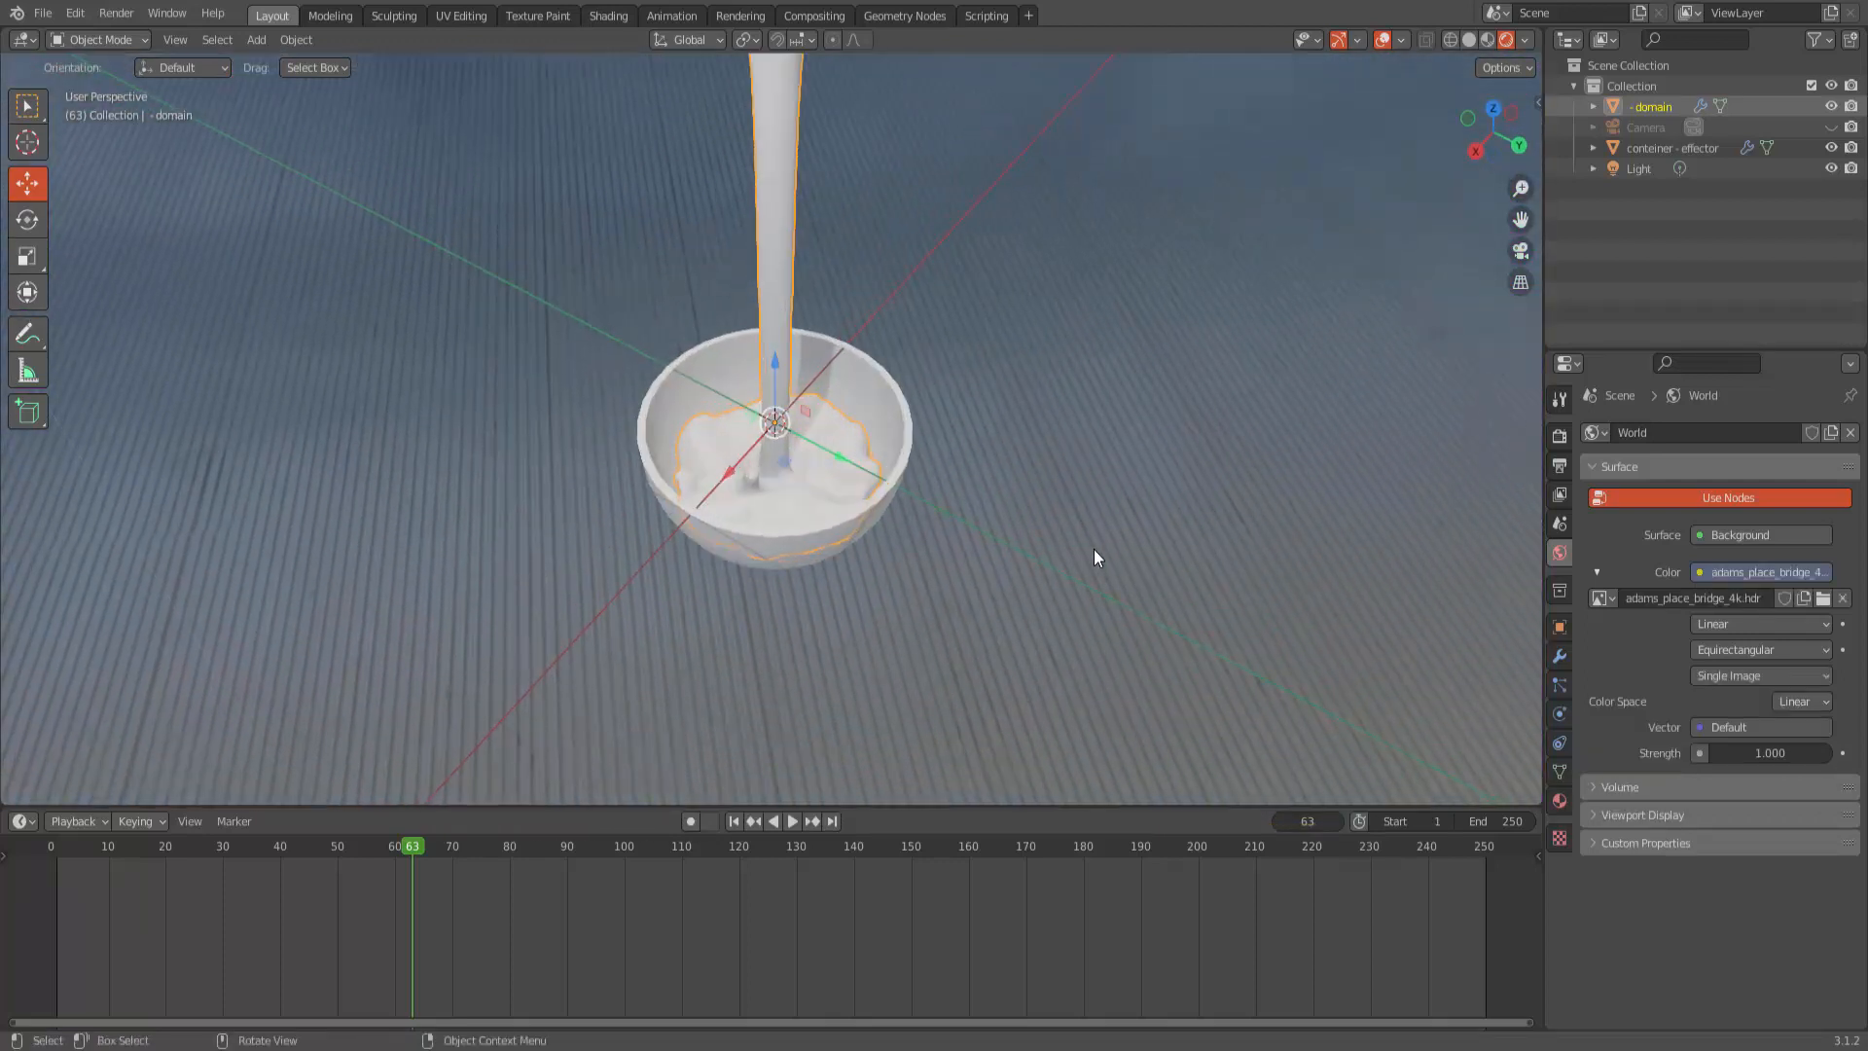
{"action": "scroll", "coordinate": [1094, 548], "scroll_direction": "down", "scroll_amount": 1}
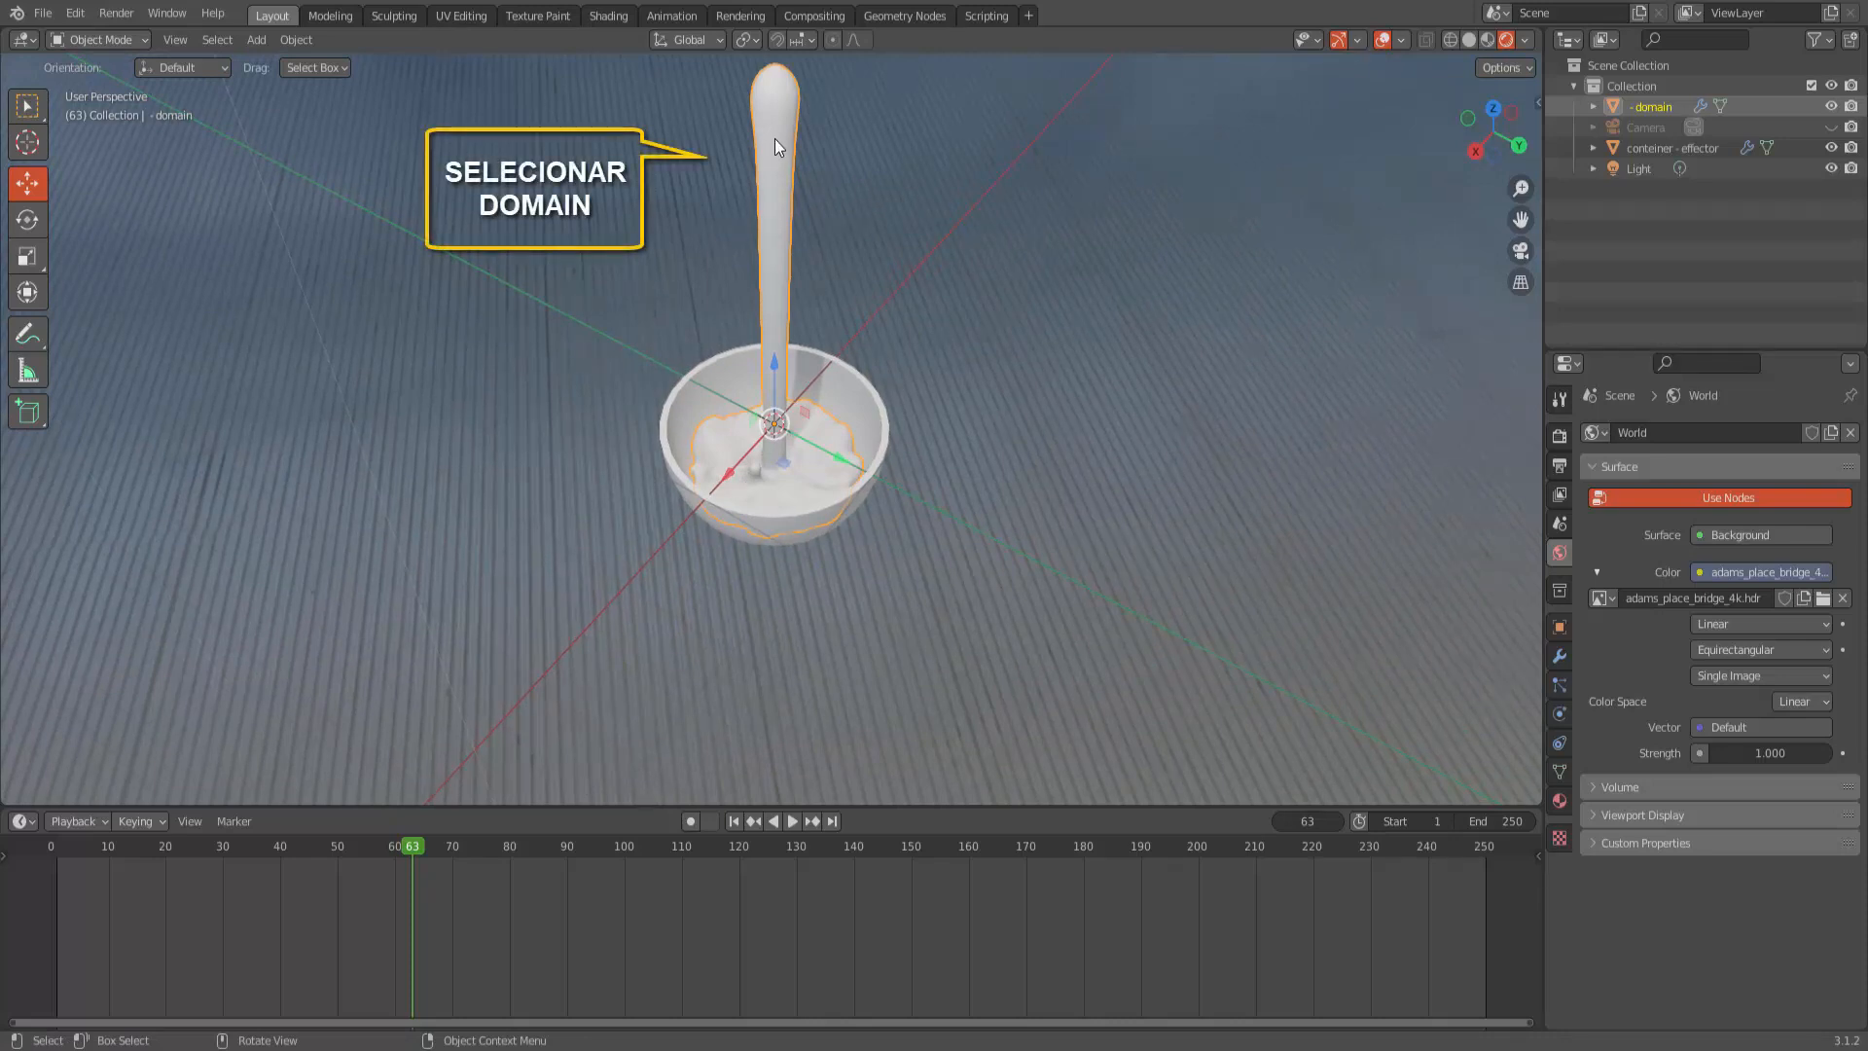
{"action": "left_click", "coordinate": [1560, 800]}
{"action": "left_click", "coordinate": [1734, 522]}
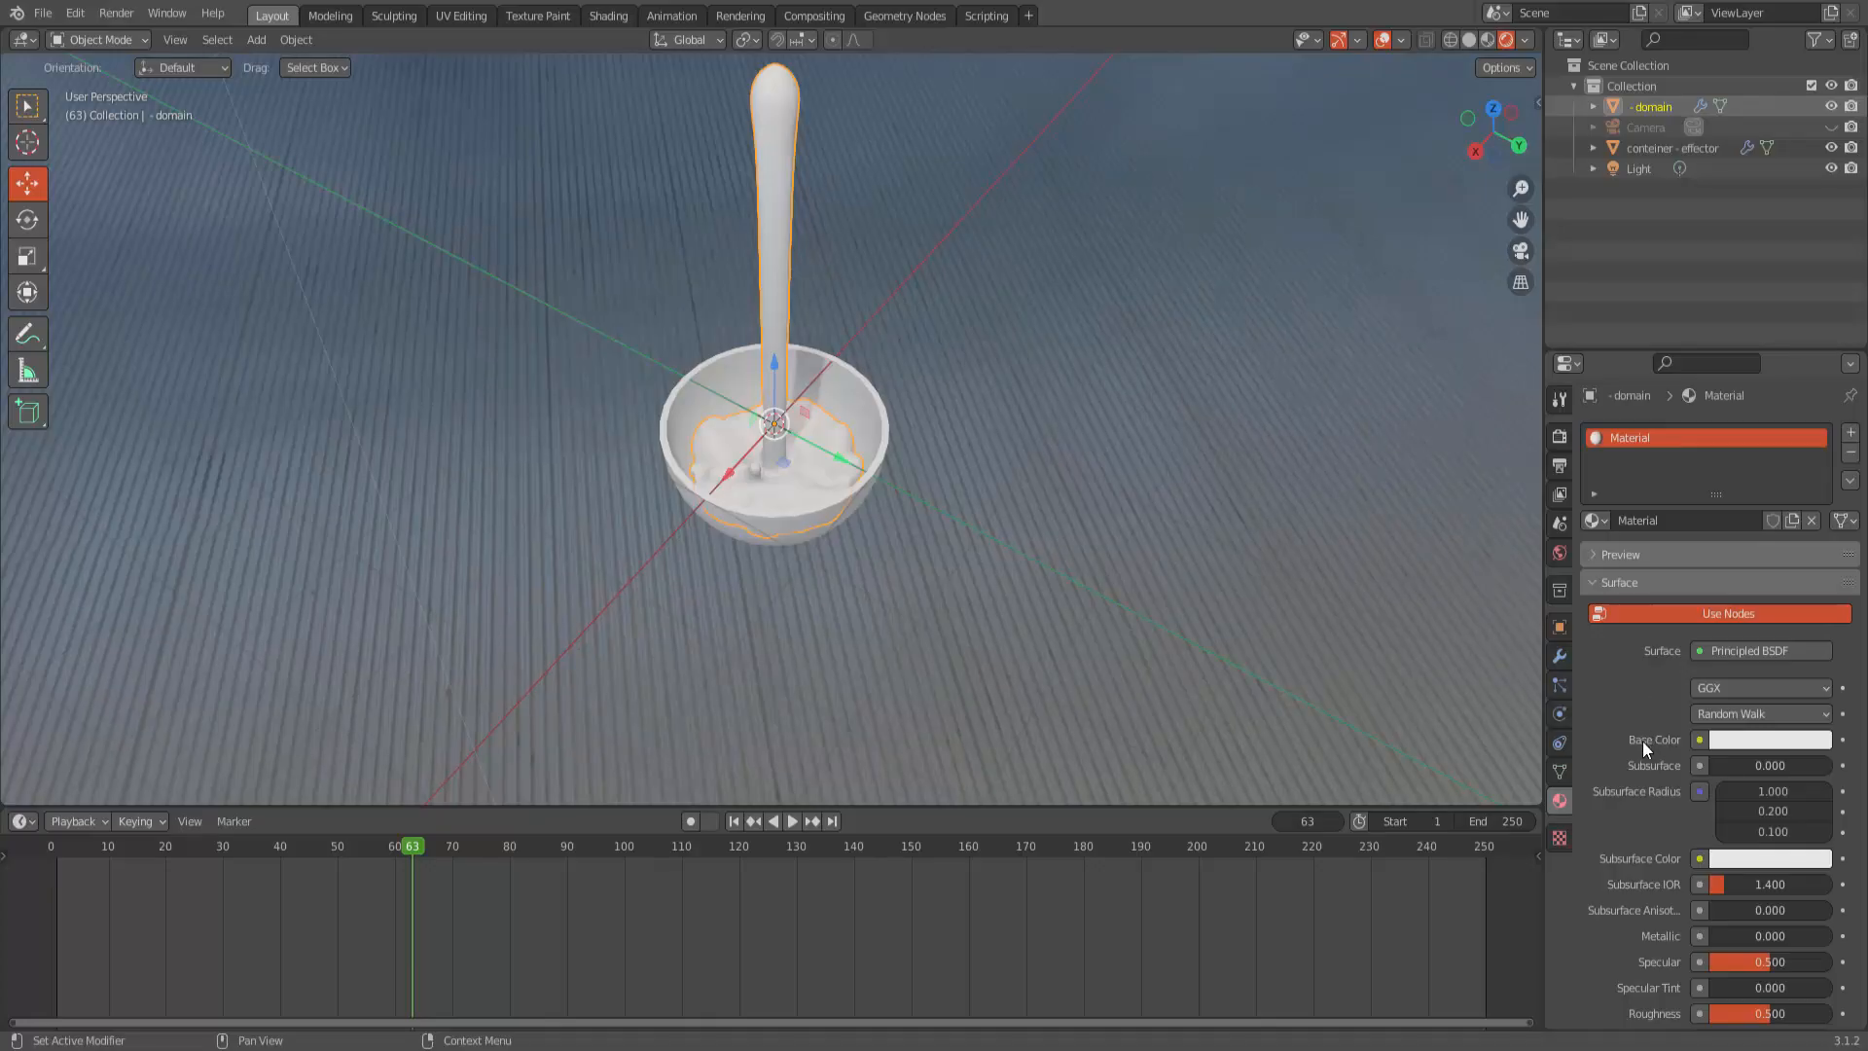
{"action": "left_click", "coordinate": [1769, 741]}
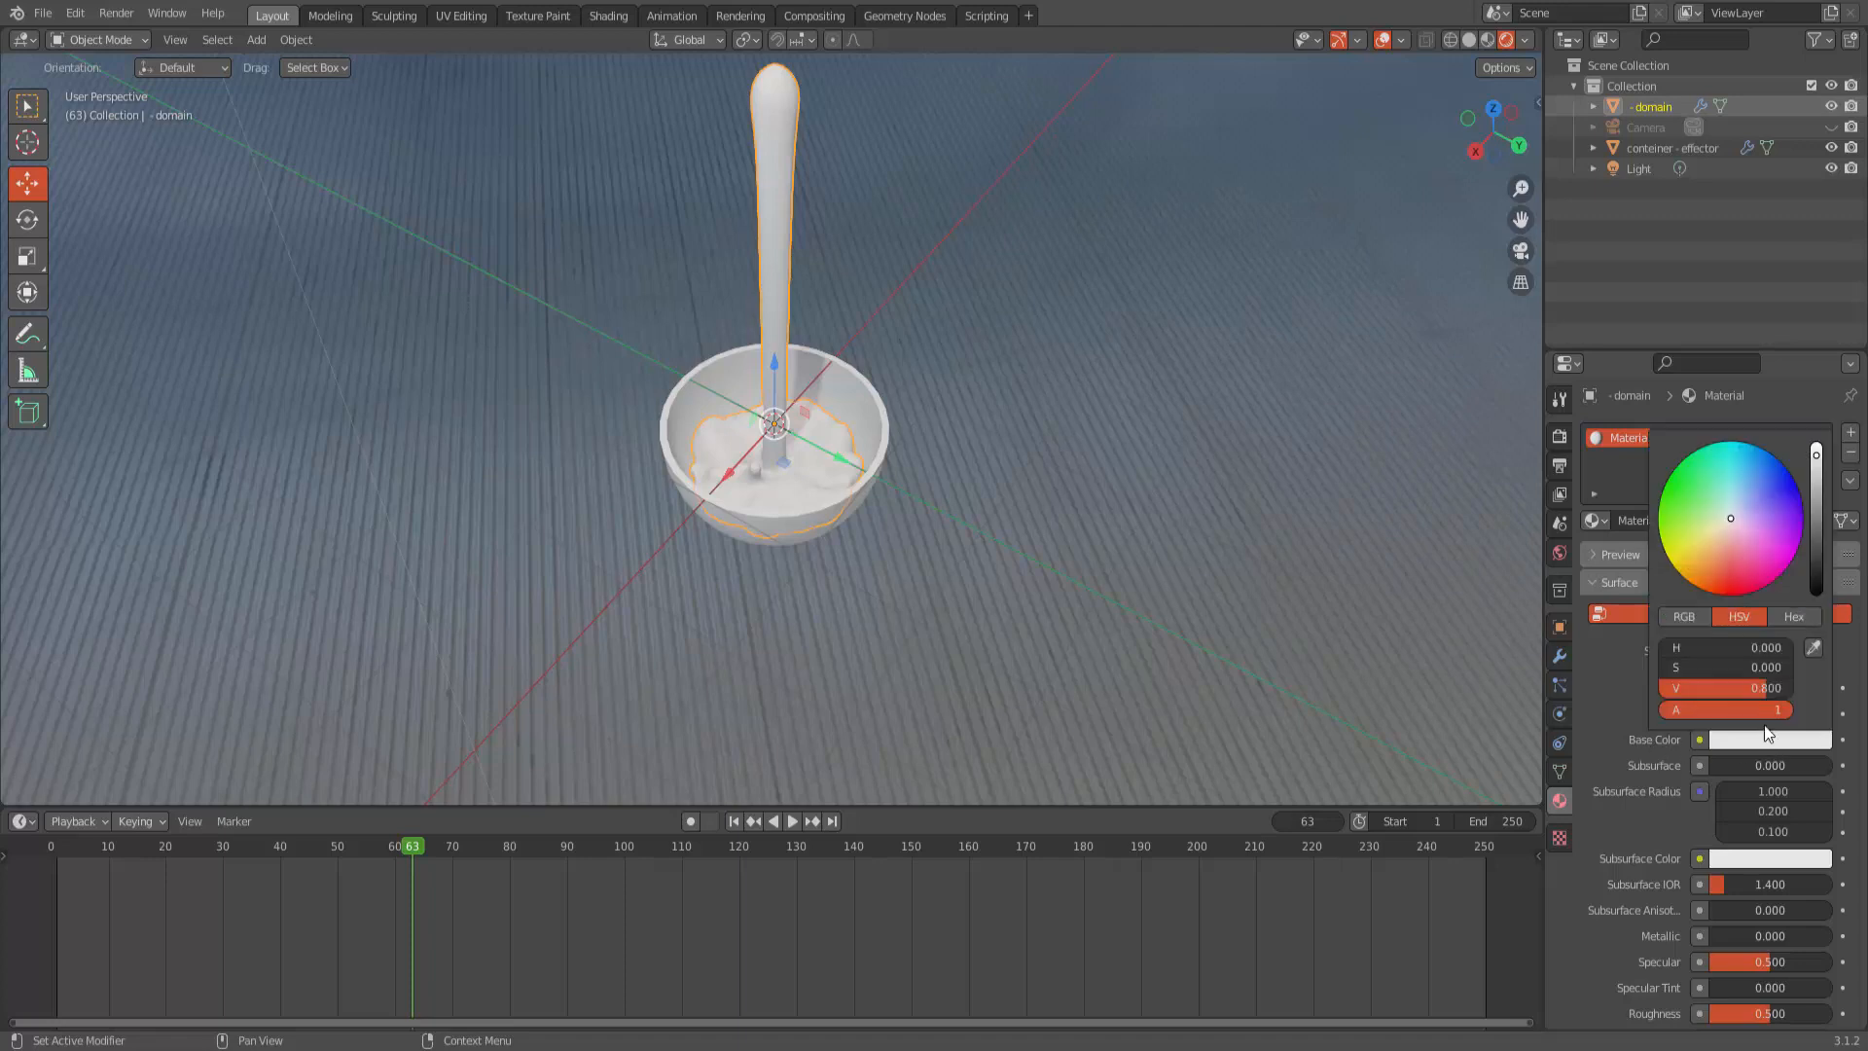
{"action": "left_click", "coordinate": [1696, 578]}
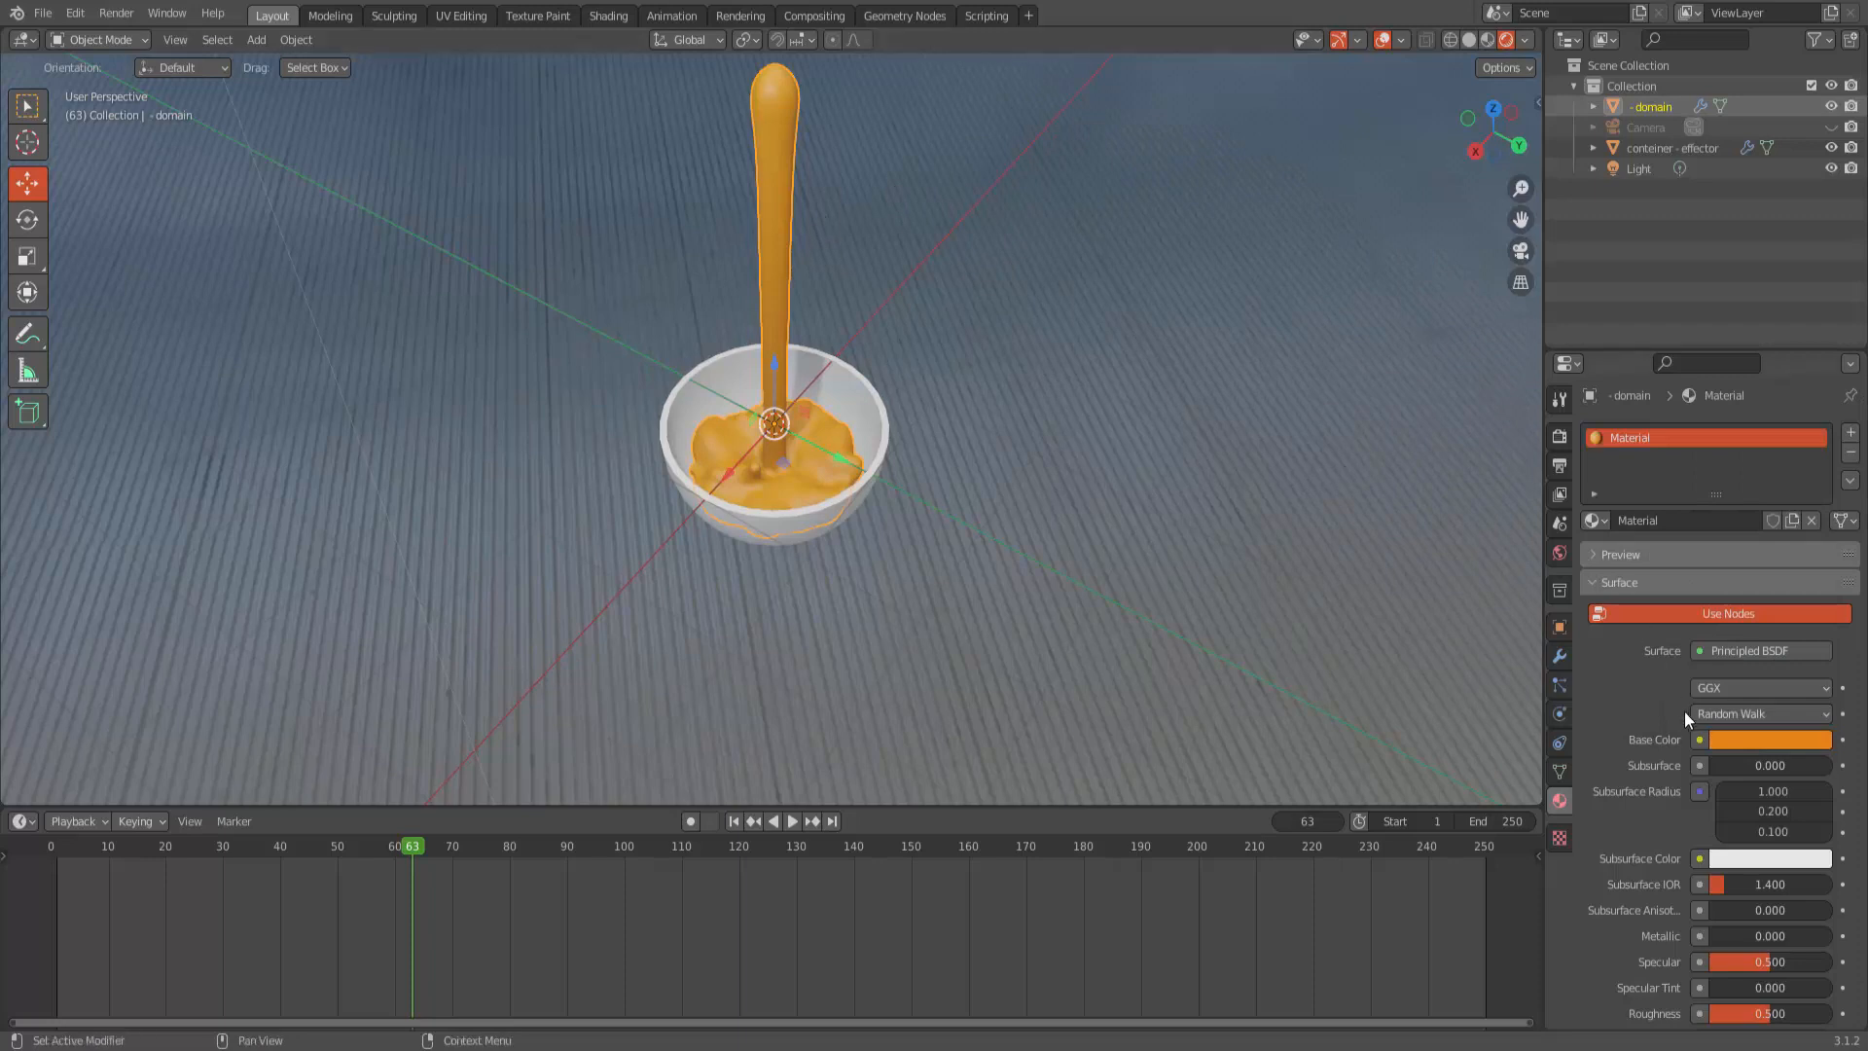
{"action": "scroll", "coordinate": [1673, 770], "scroll_direction": "down", "scroll_amount": 3}
{"action": "left_click_drag", "start_coordinate": [1730, 809], "coordinate": [1816, 809]}
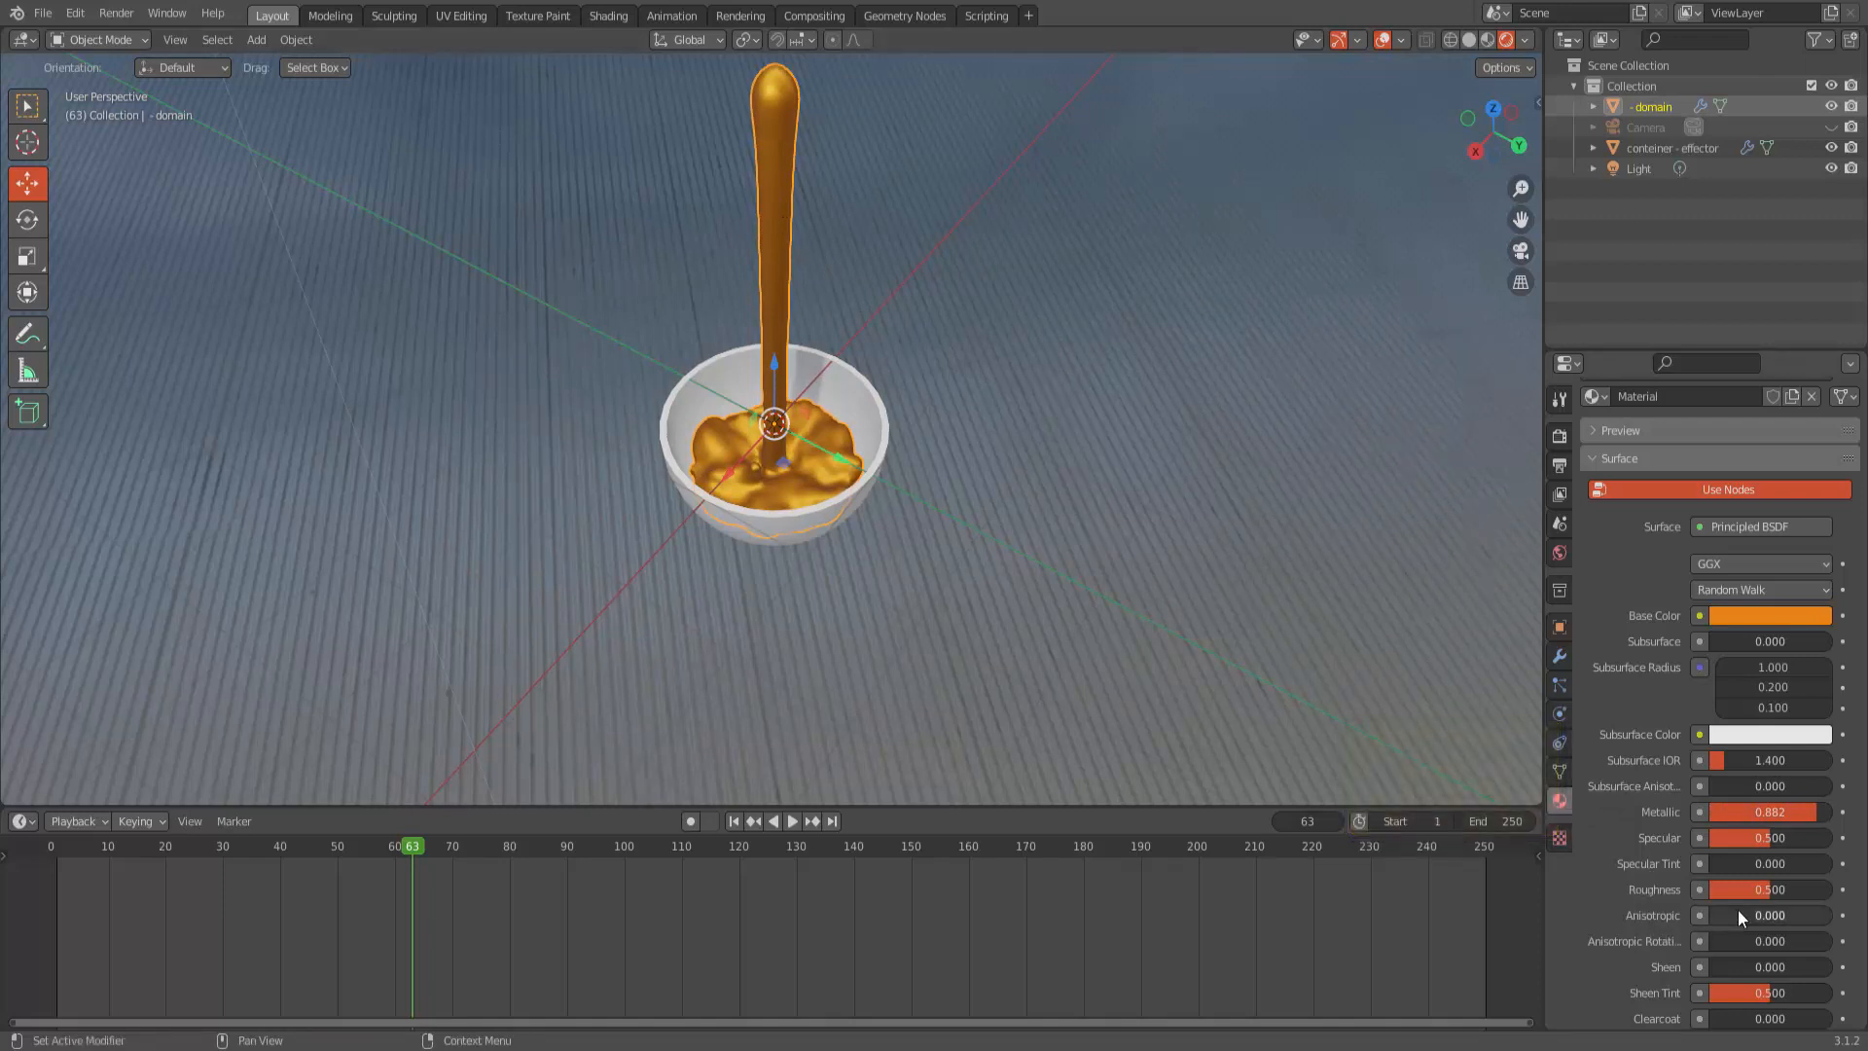
Step: Set the liquid material's Roughness to 0.154 and give the bowl a new material with a yellow base color
{"action": "left_click_drag", "start_coordinate": [1761, 891], "coordinate": [1718, 891]}
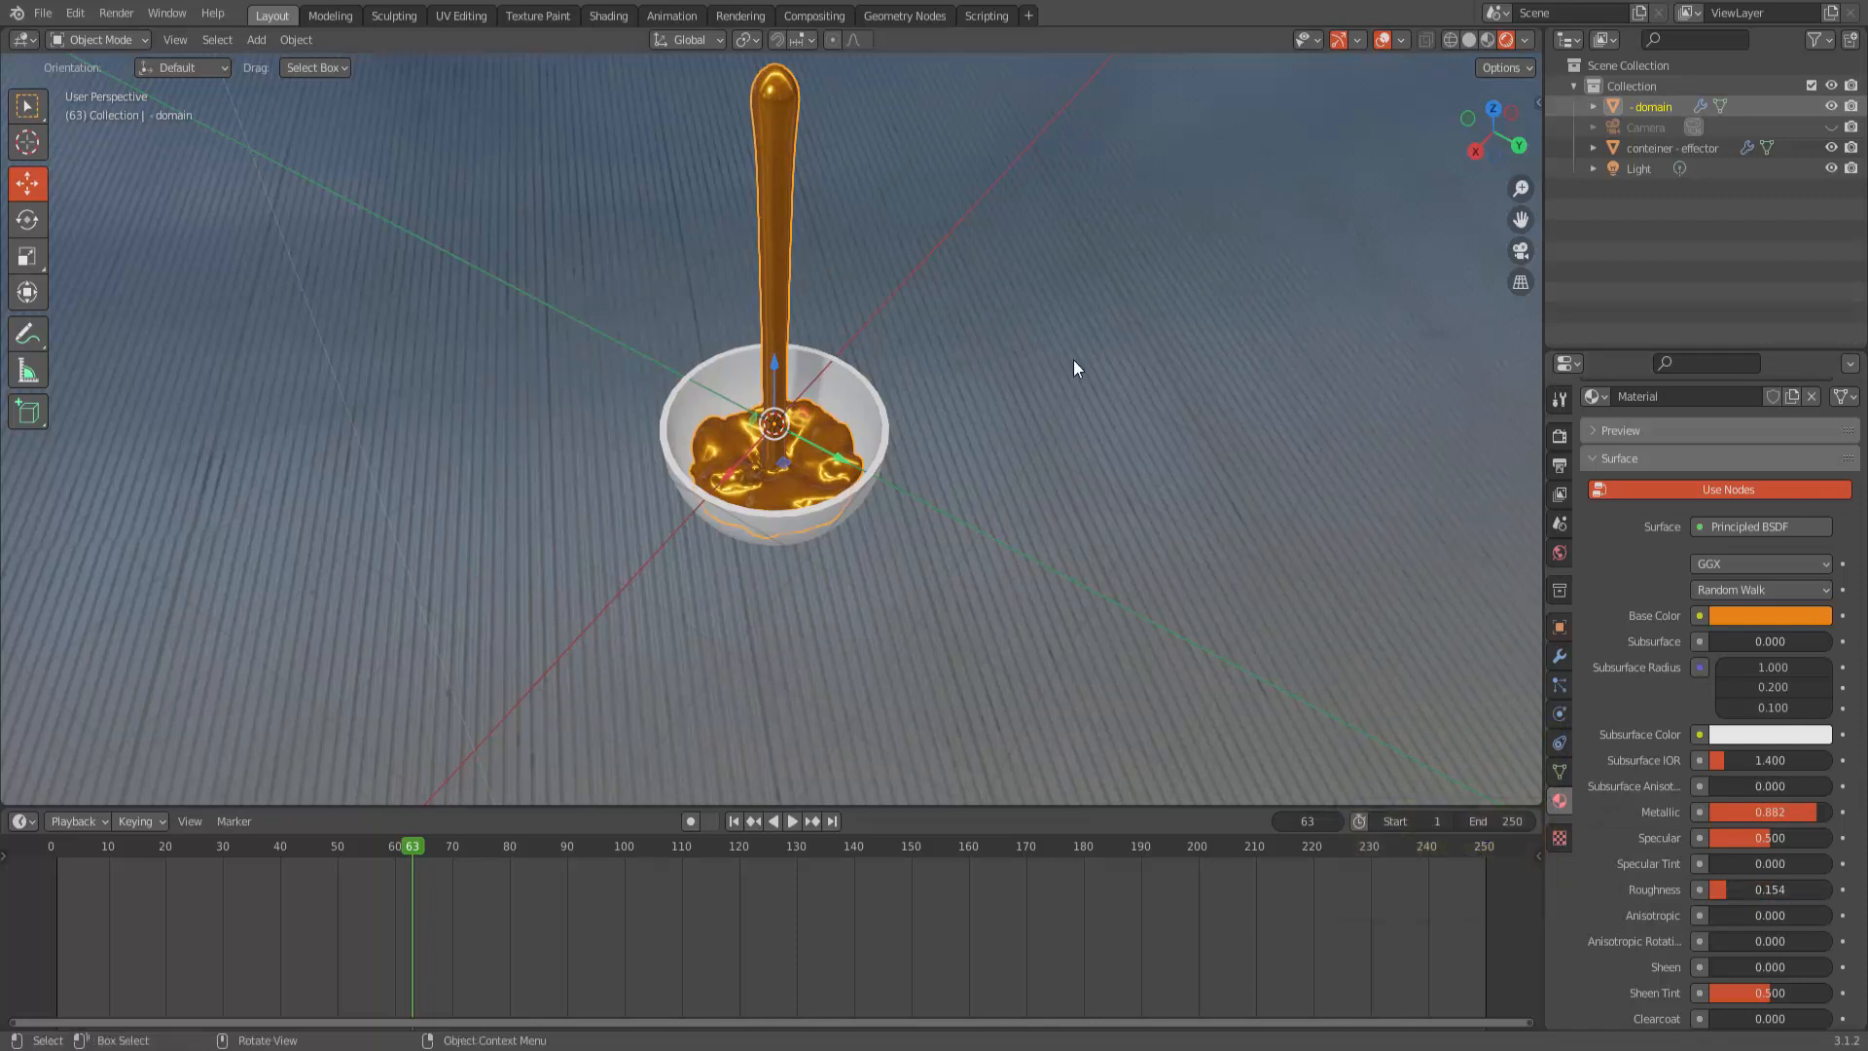
{"action": "left_click", "coordinate": [846, 375]}
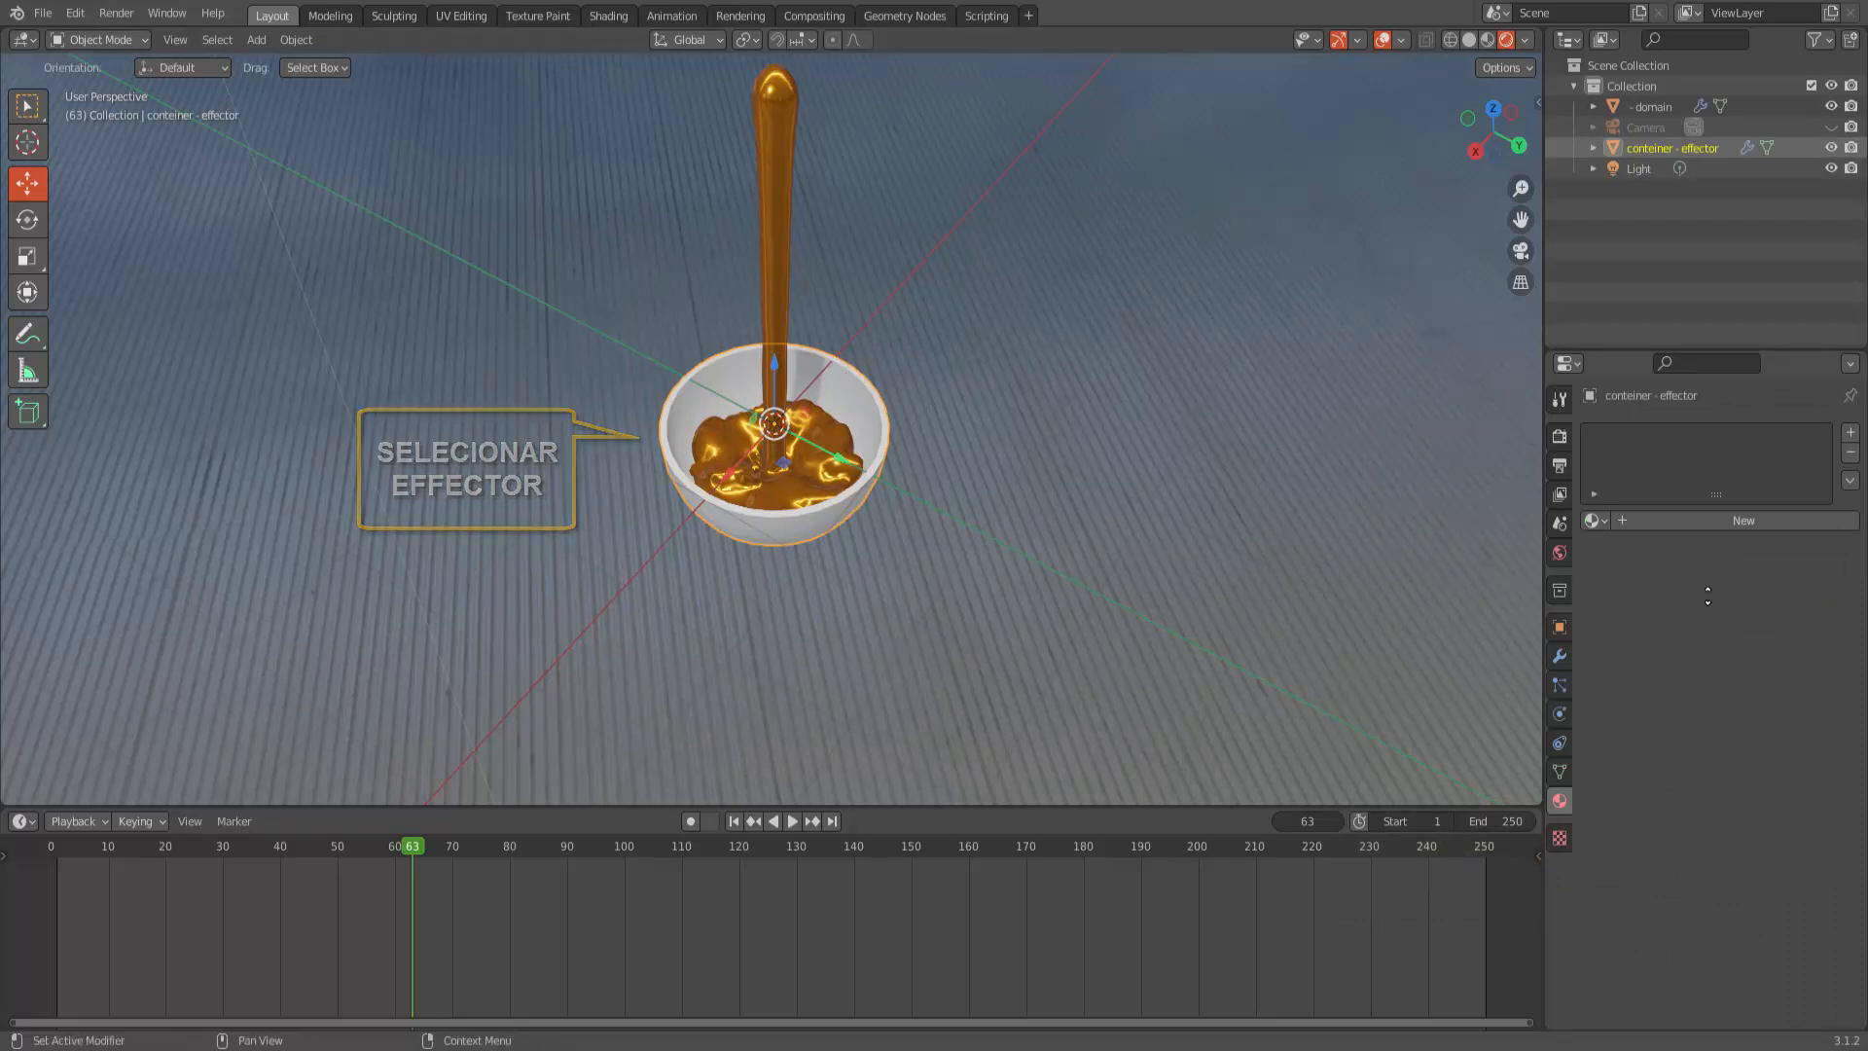
{"action": "left_click", "coordinate": [1755, 518]}
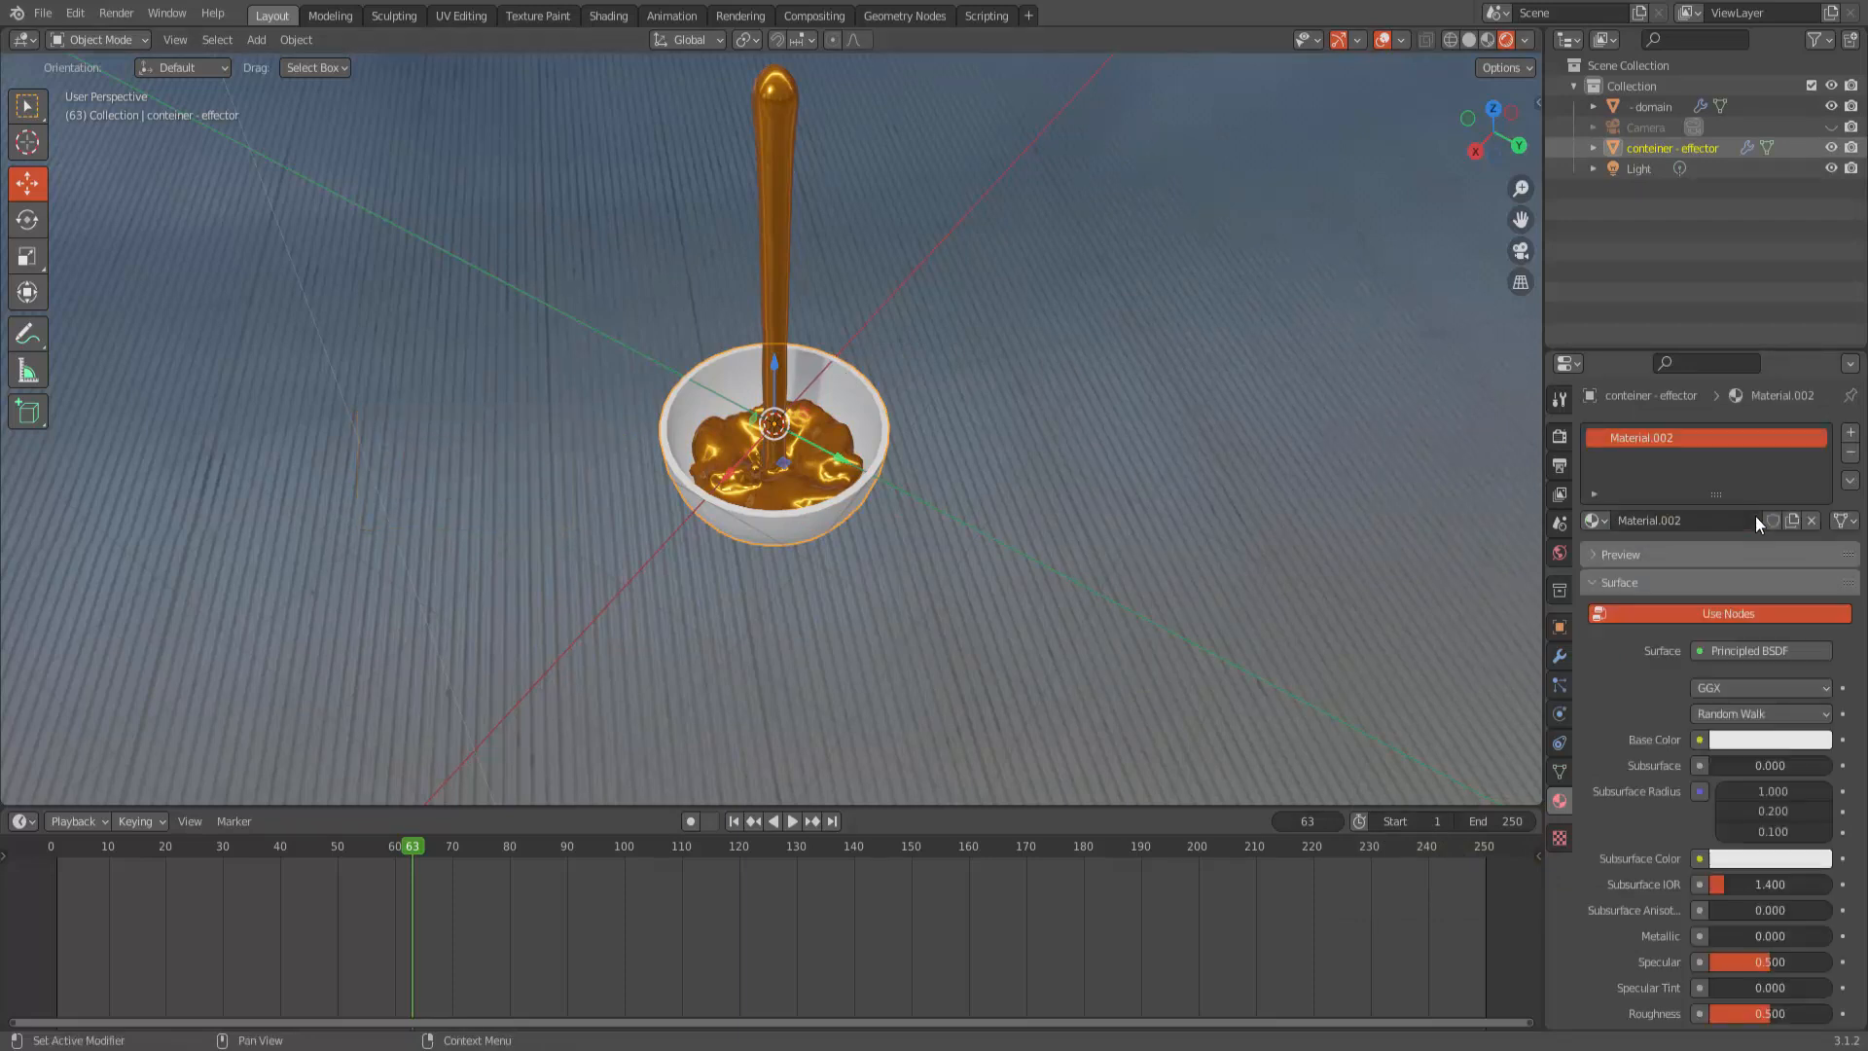
{"action": "left_click", "coordinate": [1753, 737]}
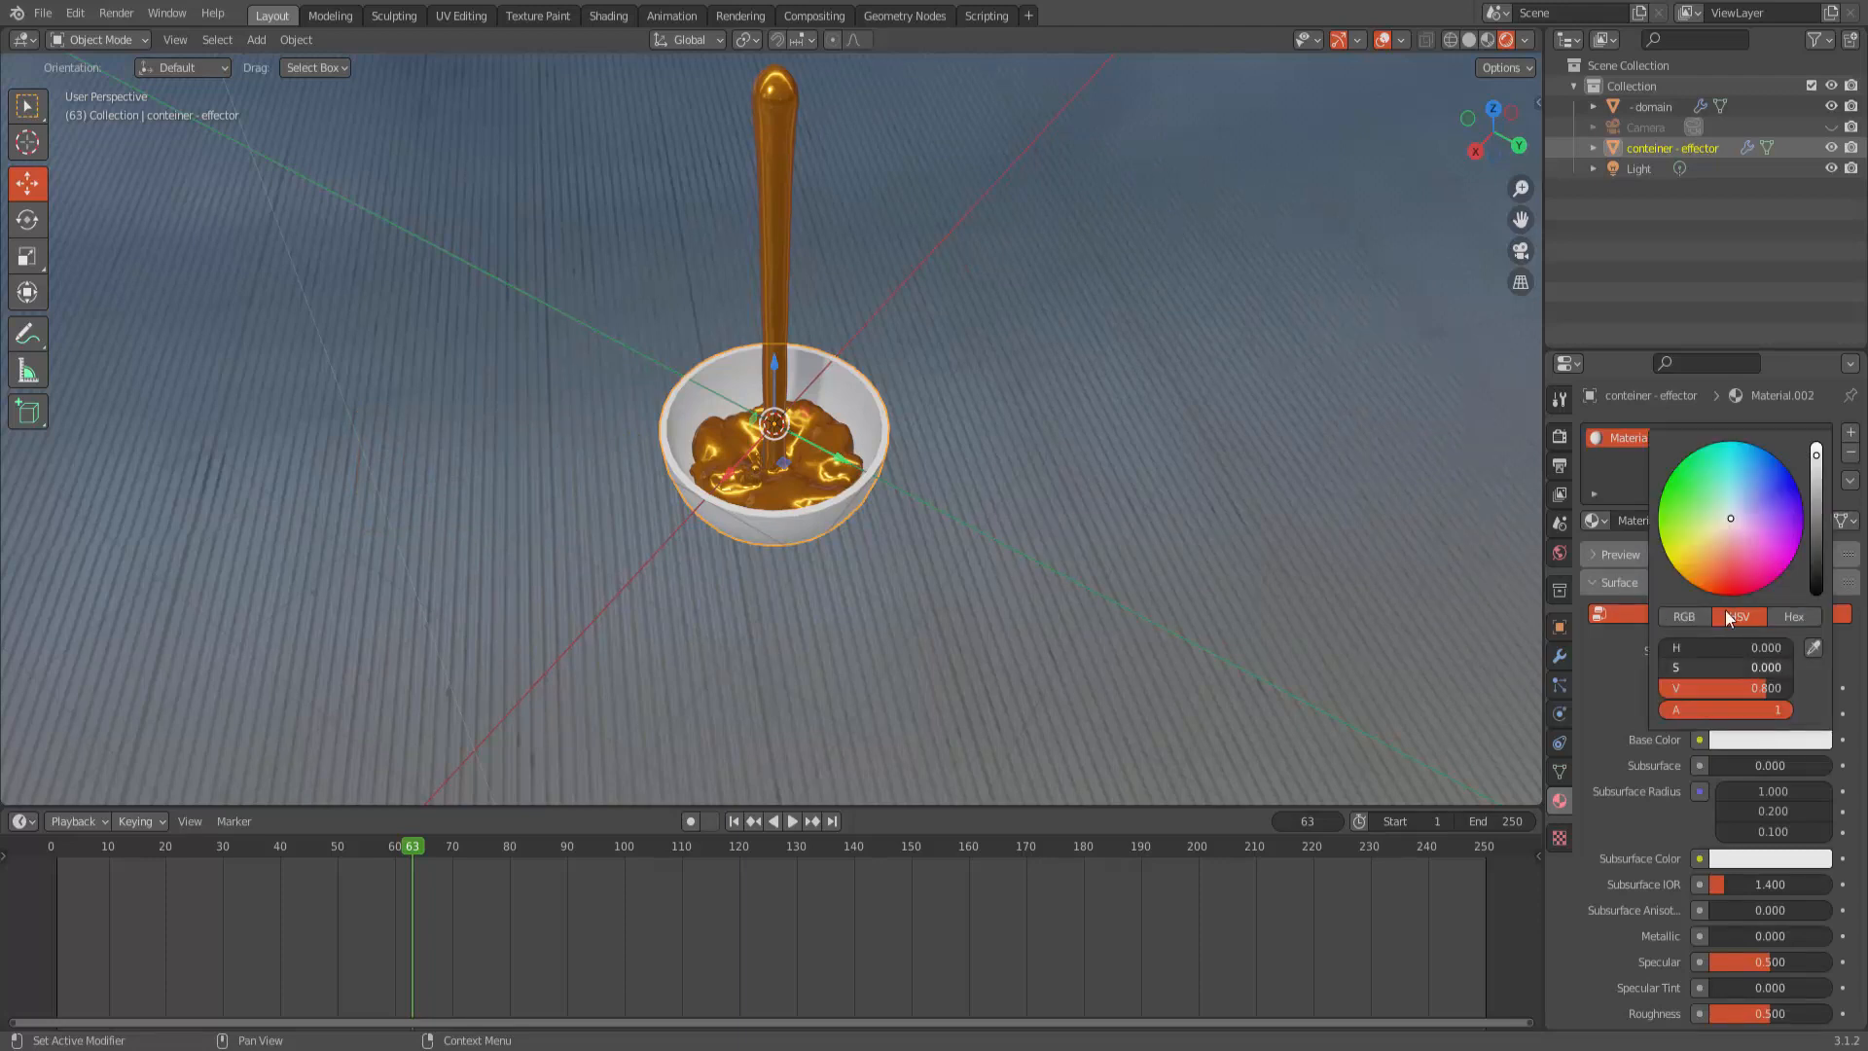
{"action": "left_click", "coordinate": [1681, 560]}
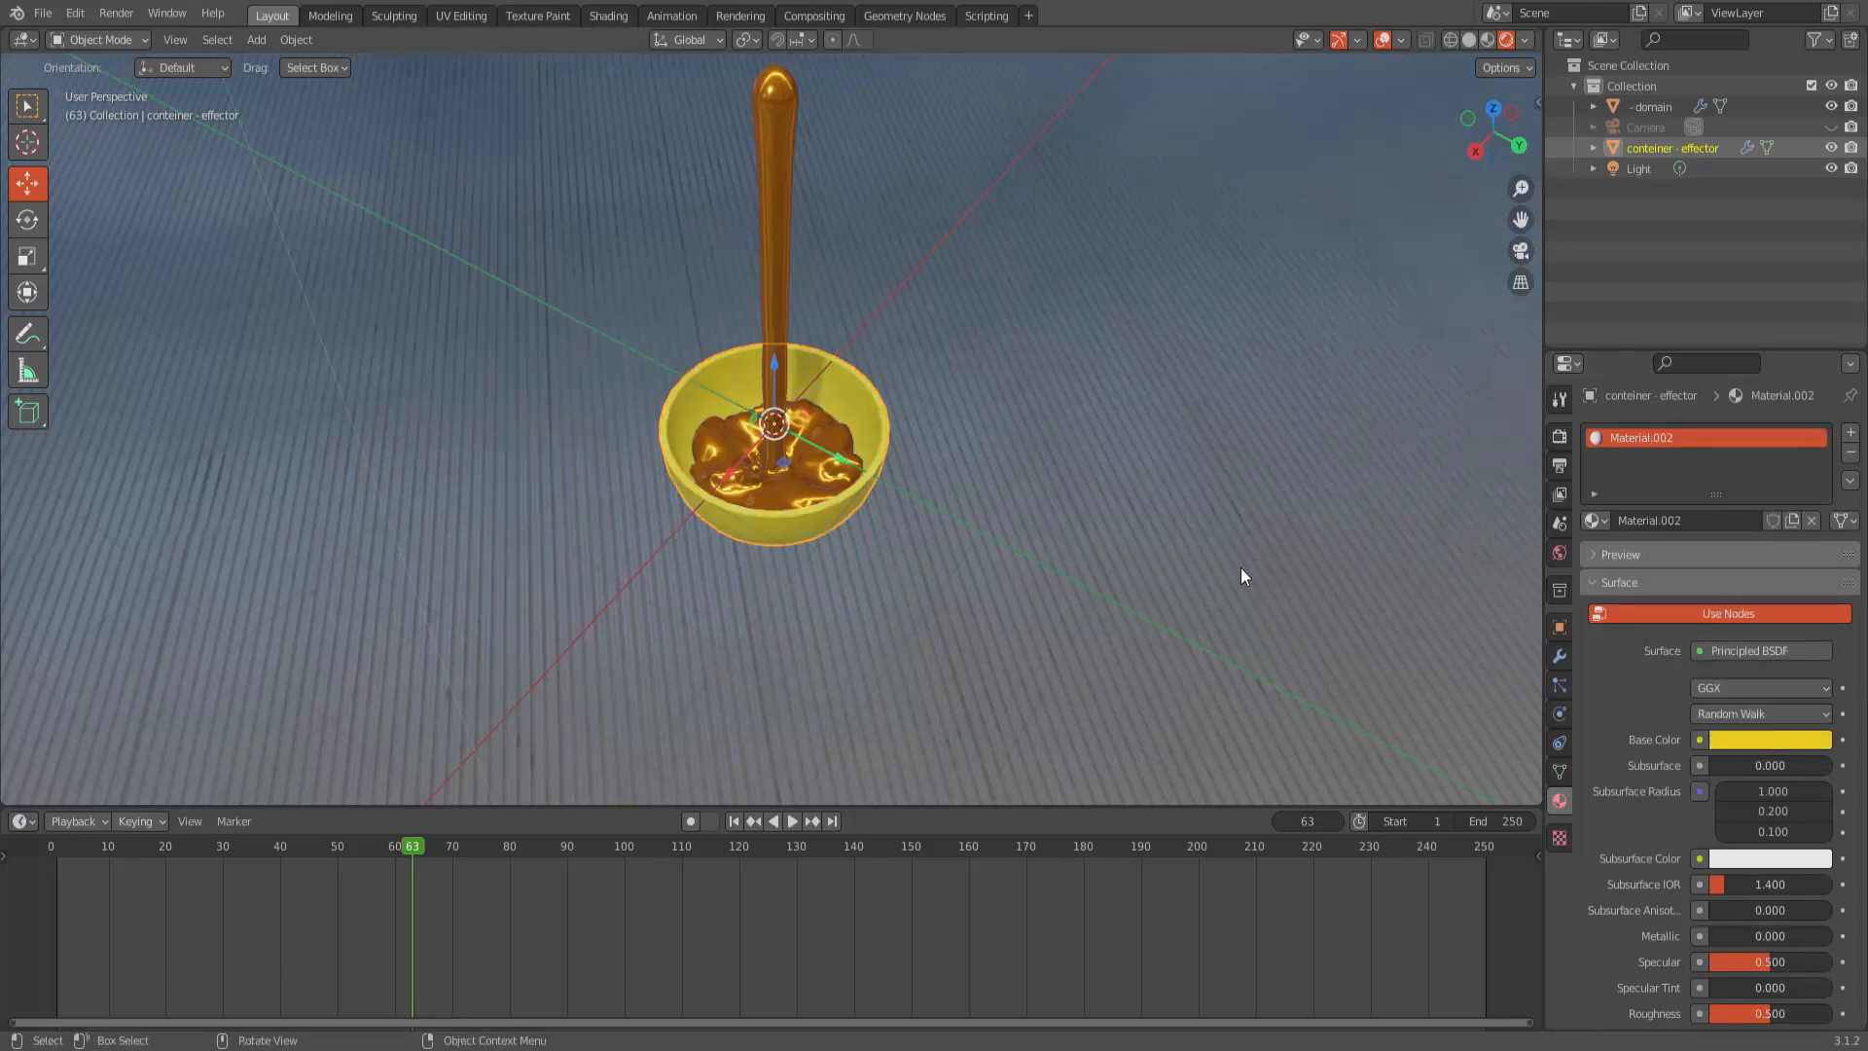
Step: From the first frame, hide the viewport overlays and switch from the Move tool to the Select Box tool
{"action": "left_click", "coordinate": [735, 821]}
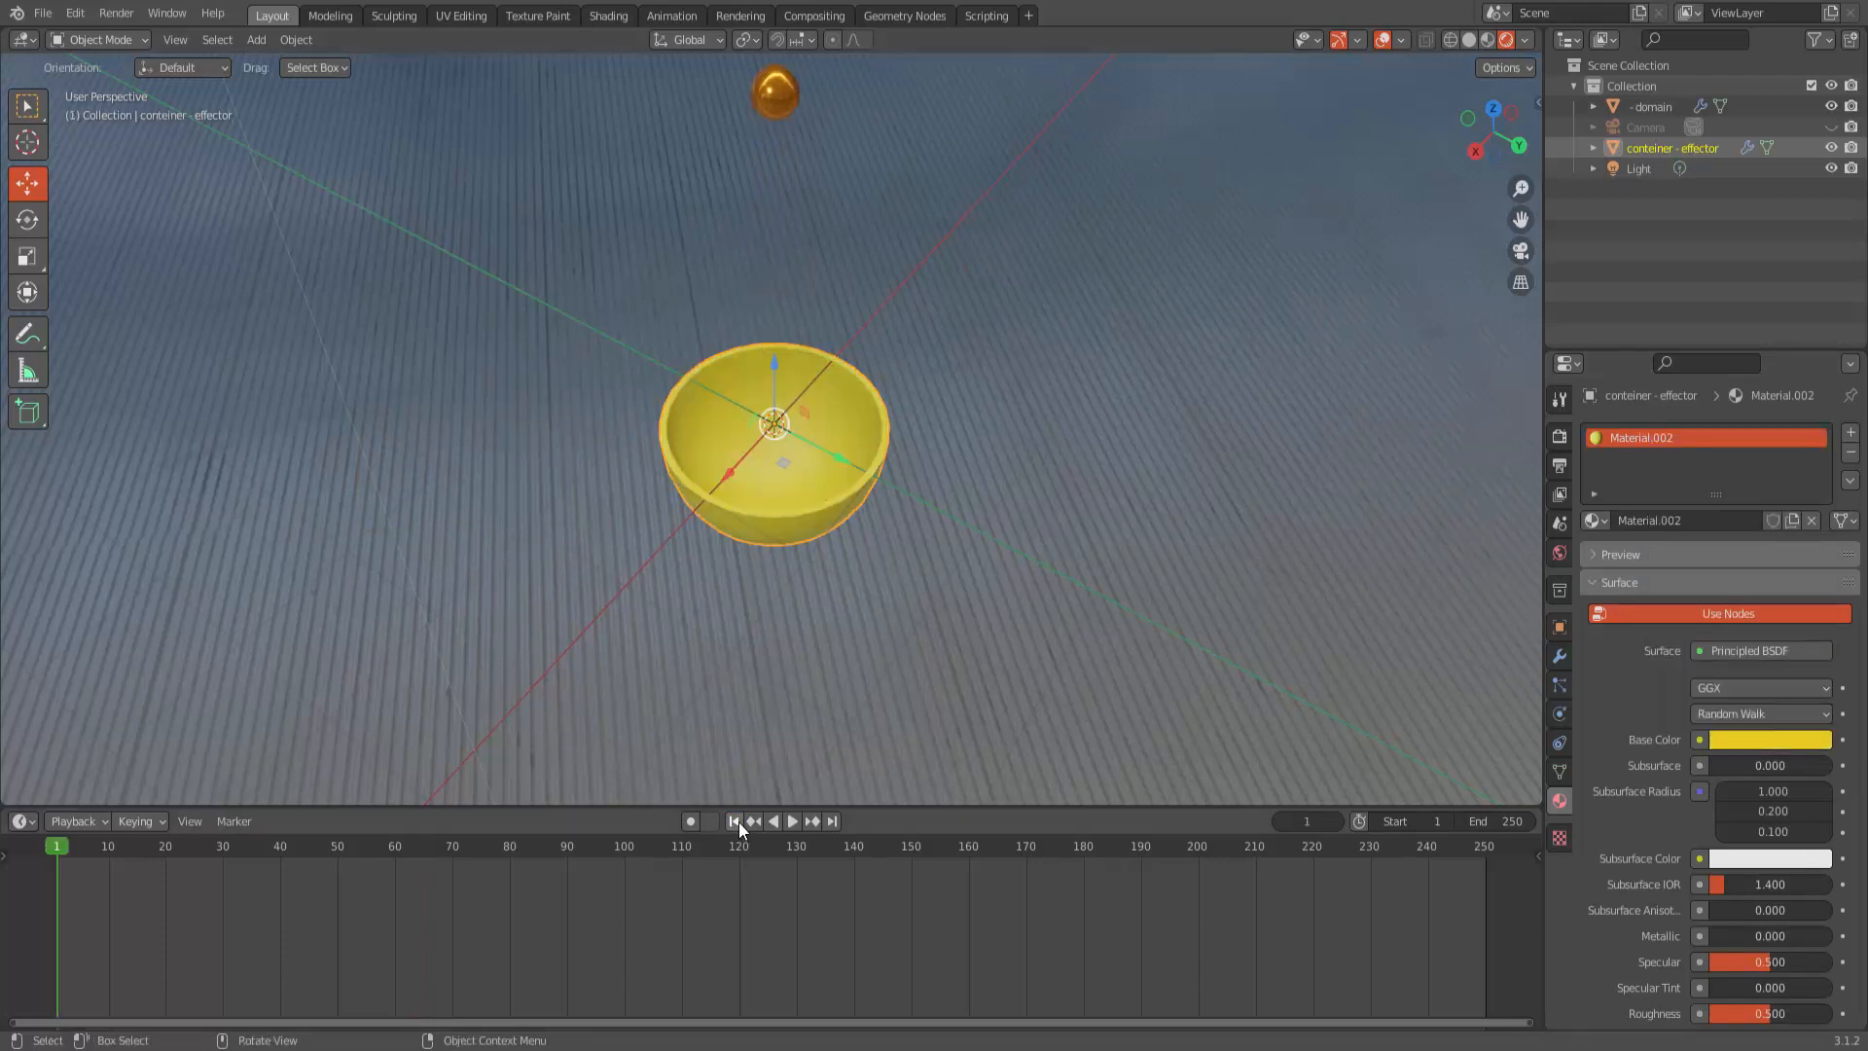
{"action": "left_click", "coordinate": [1381, 41]}
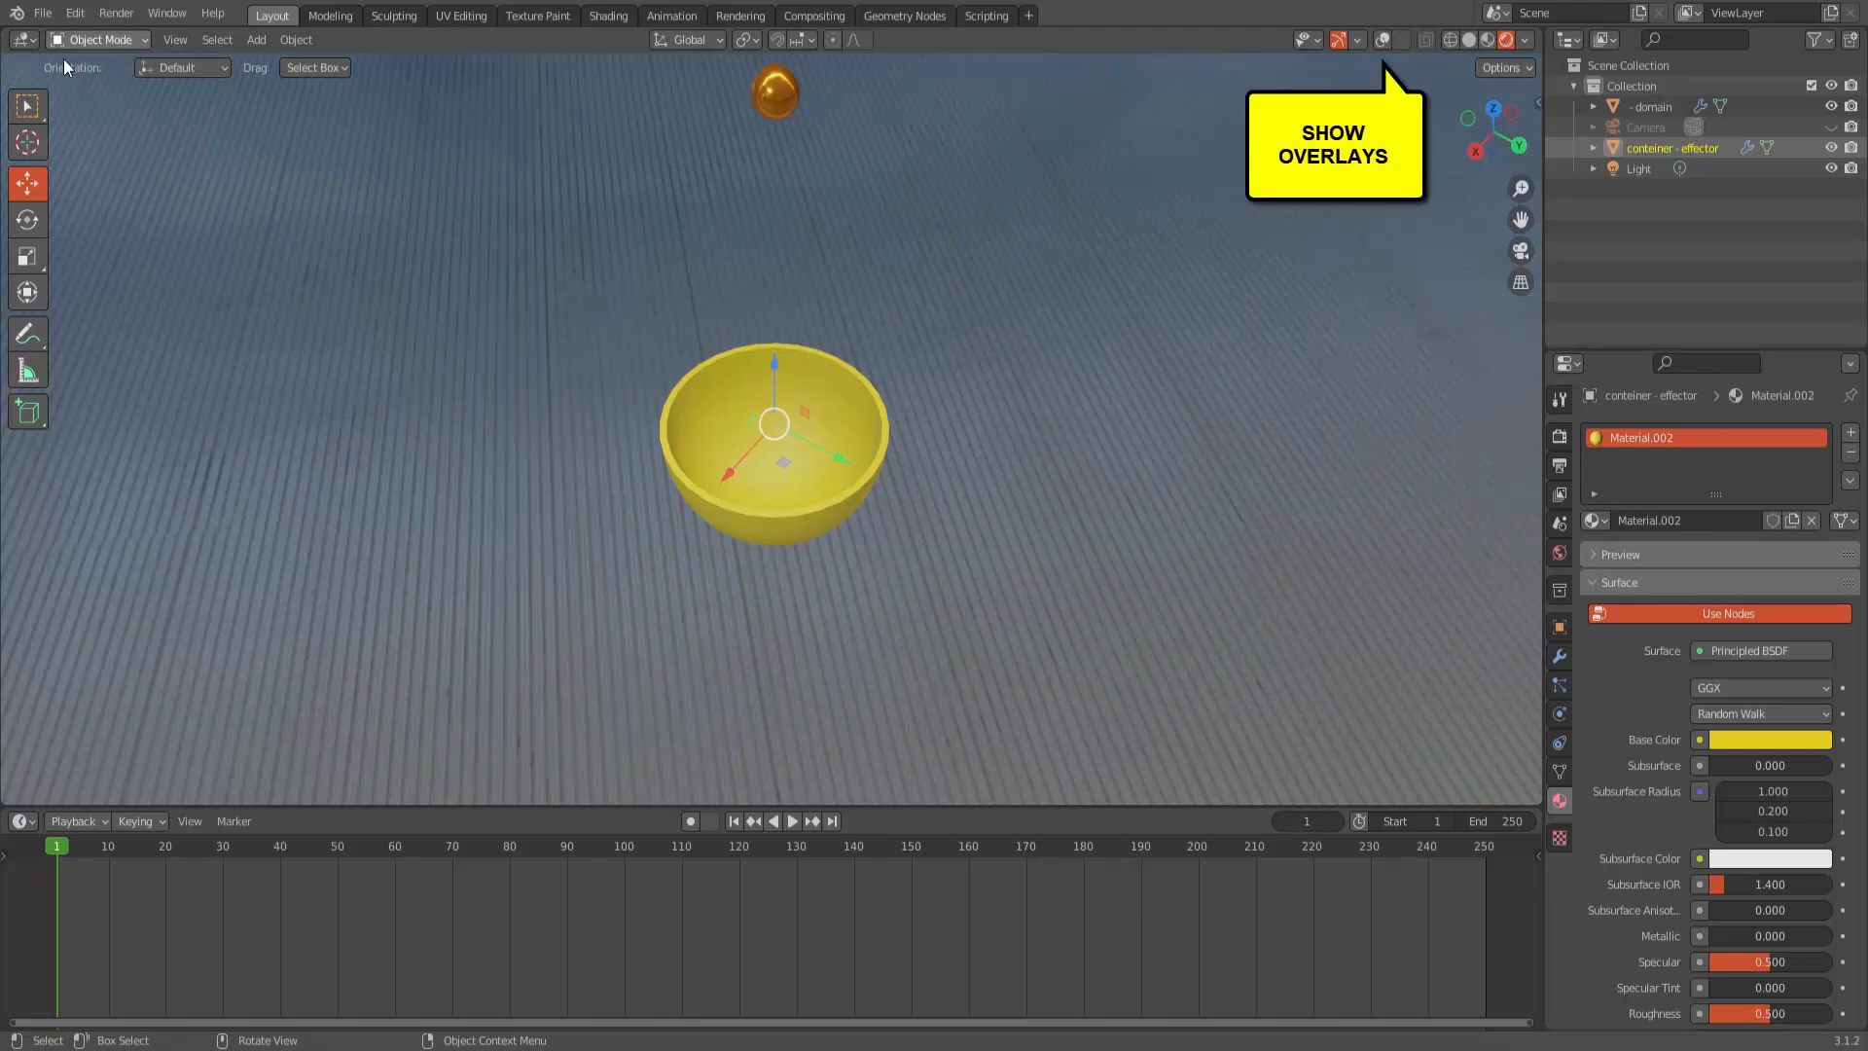
{"action": "left_click", "coordinate": [27, 105]}
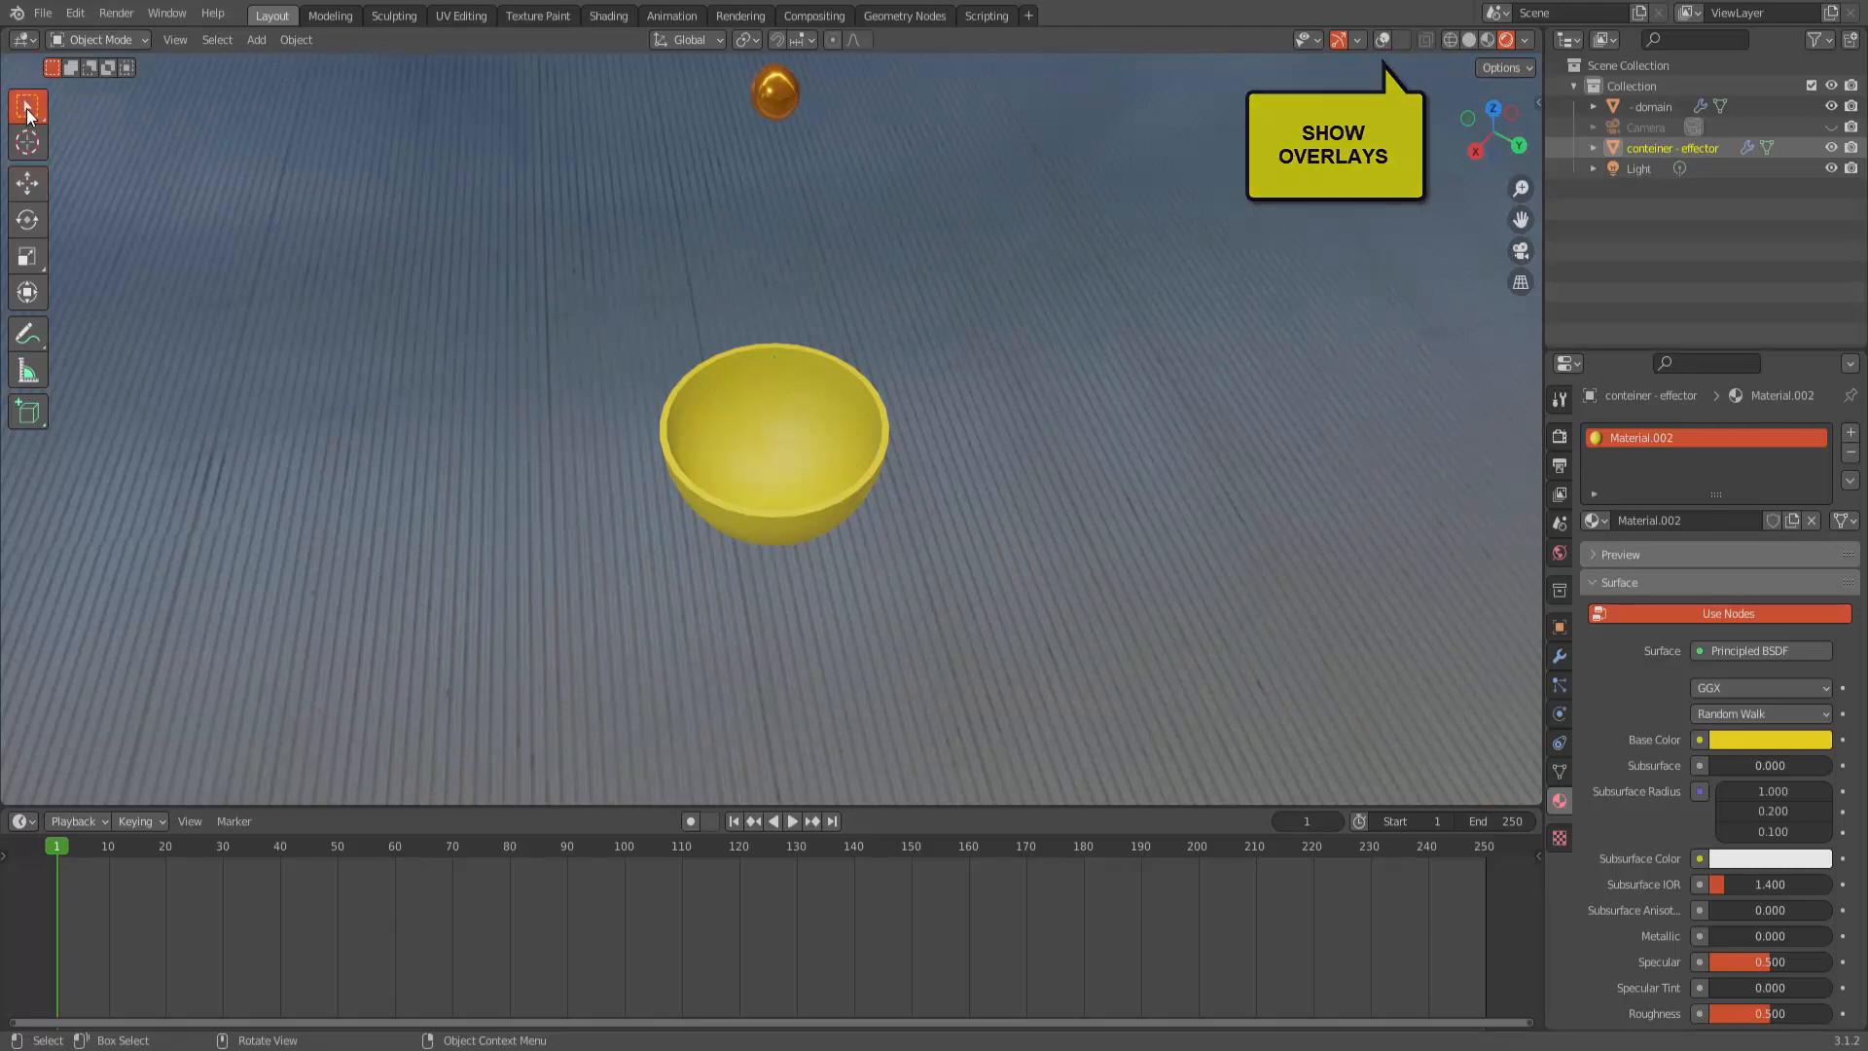
Step: Play the liquid animation in the viewport, pausing it to inspect how the metallic liquid fills and overflows the bowl
{"action": "left_click", "coordinate": [792, 820]}
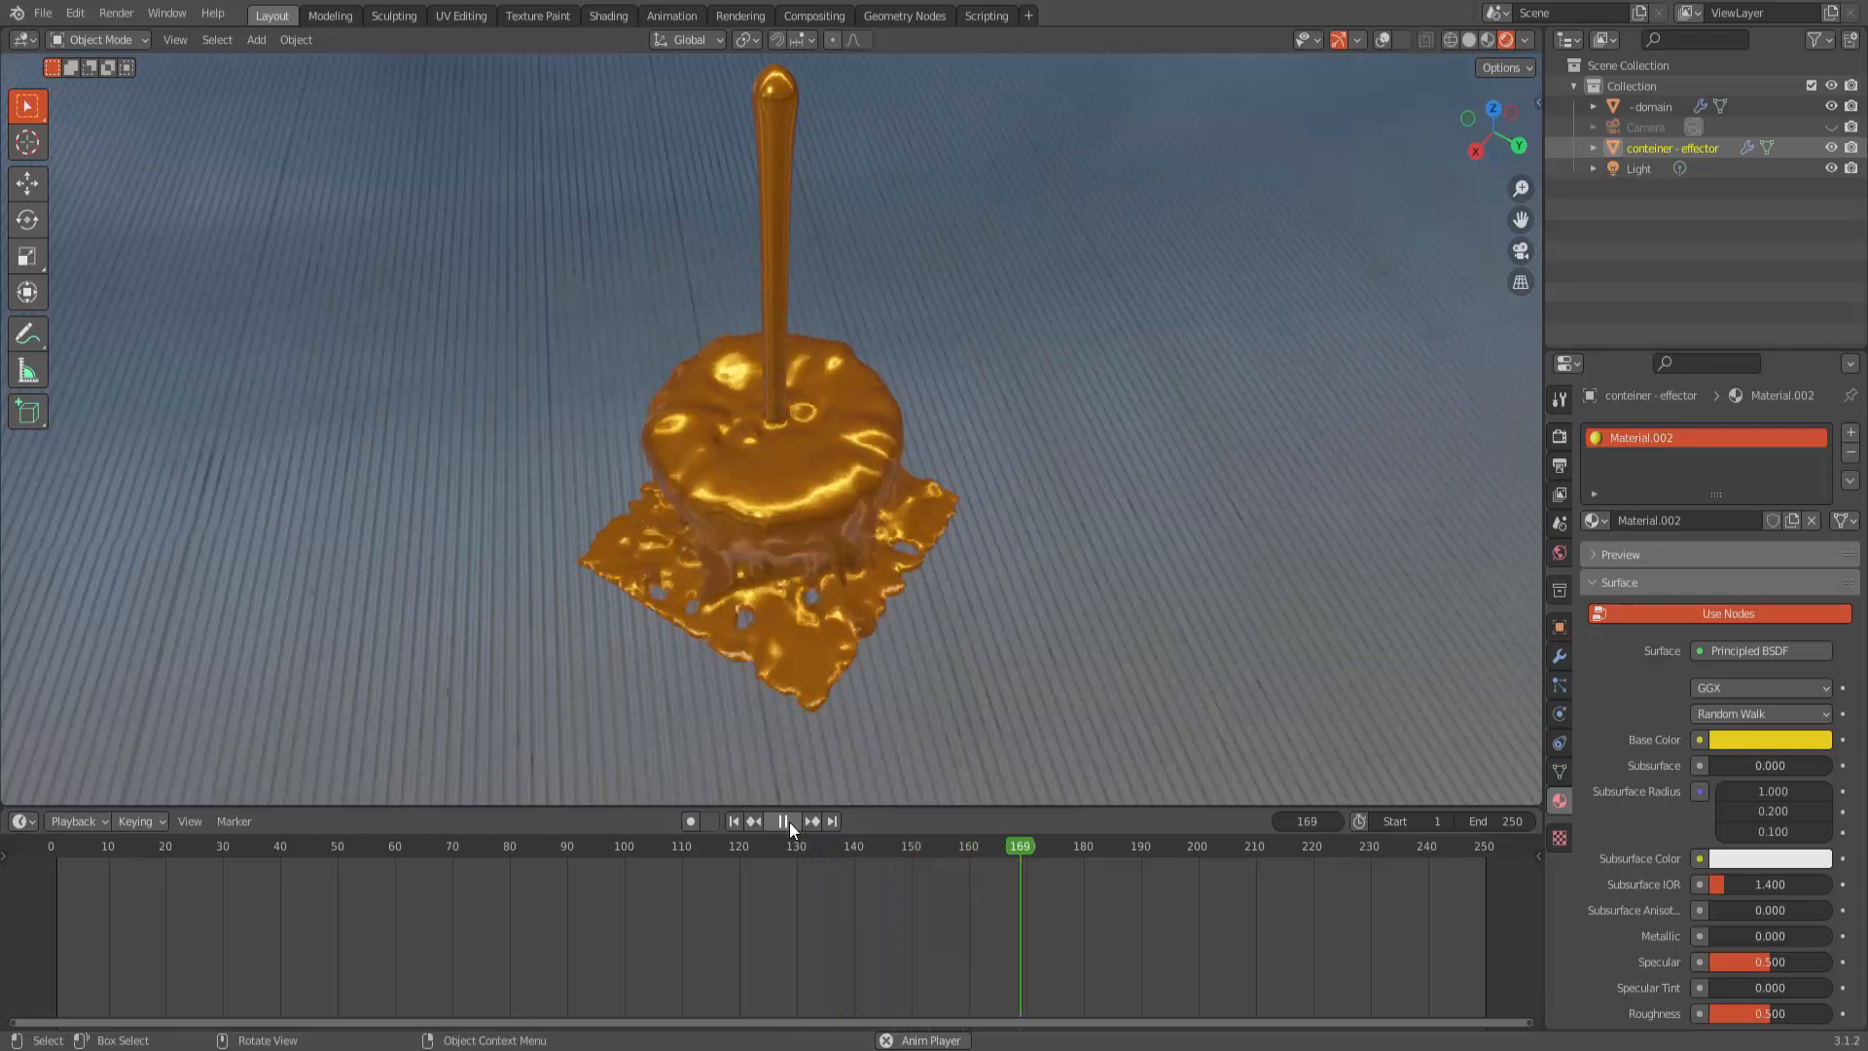
{"action": "left_click", "coordinate": [788, 822]}
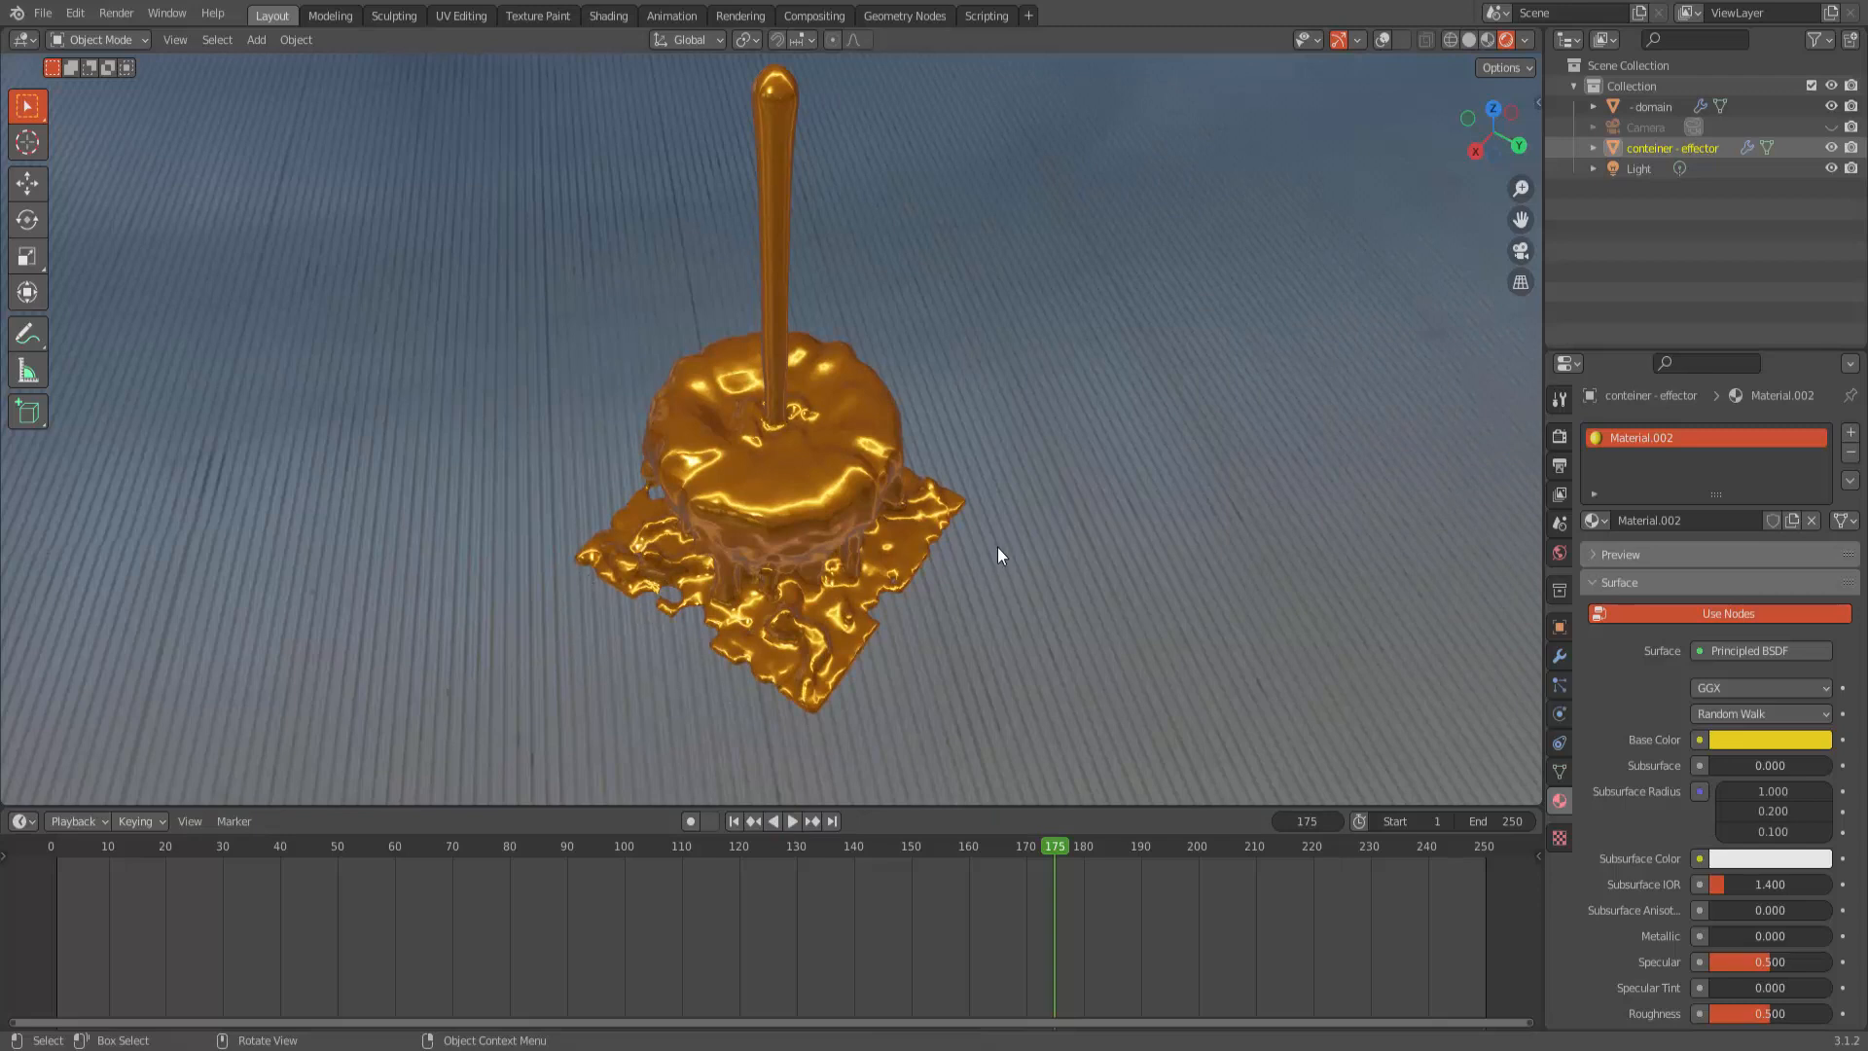
{"action": "left_click", "coordinate": [788, 823]}
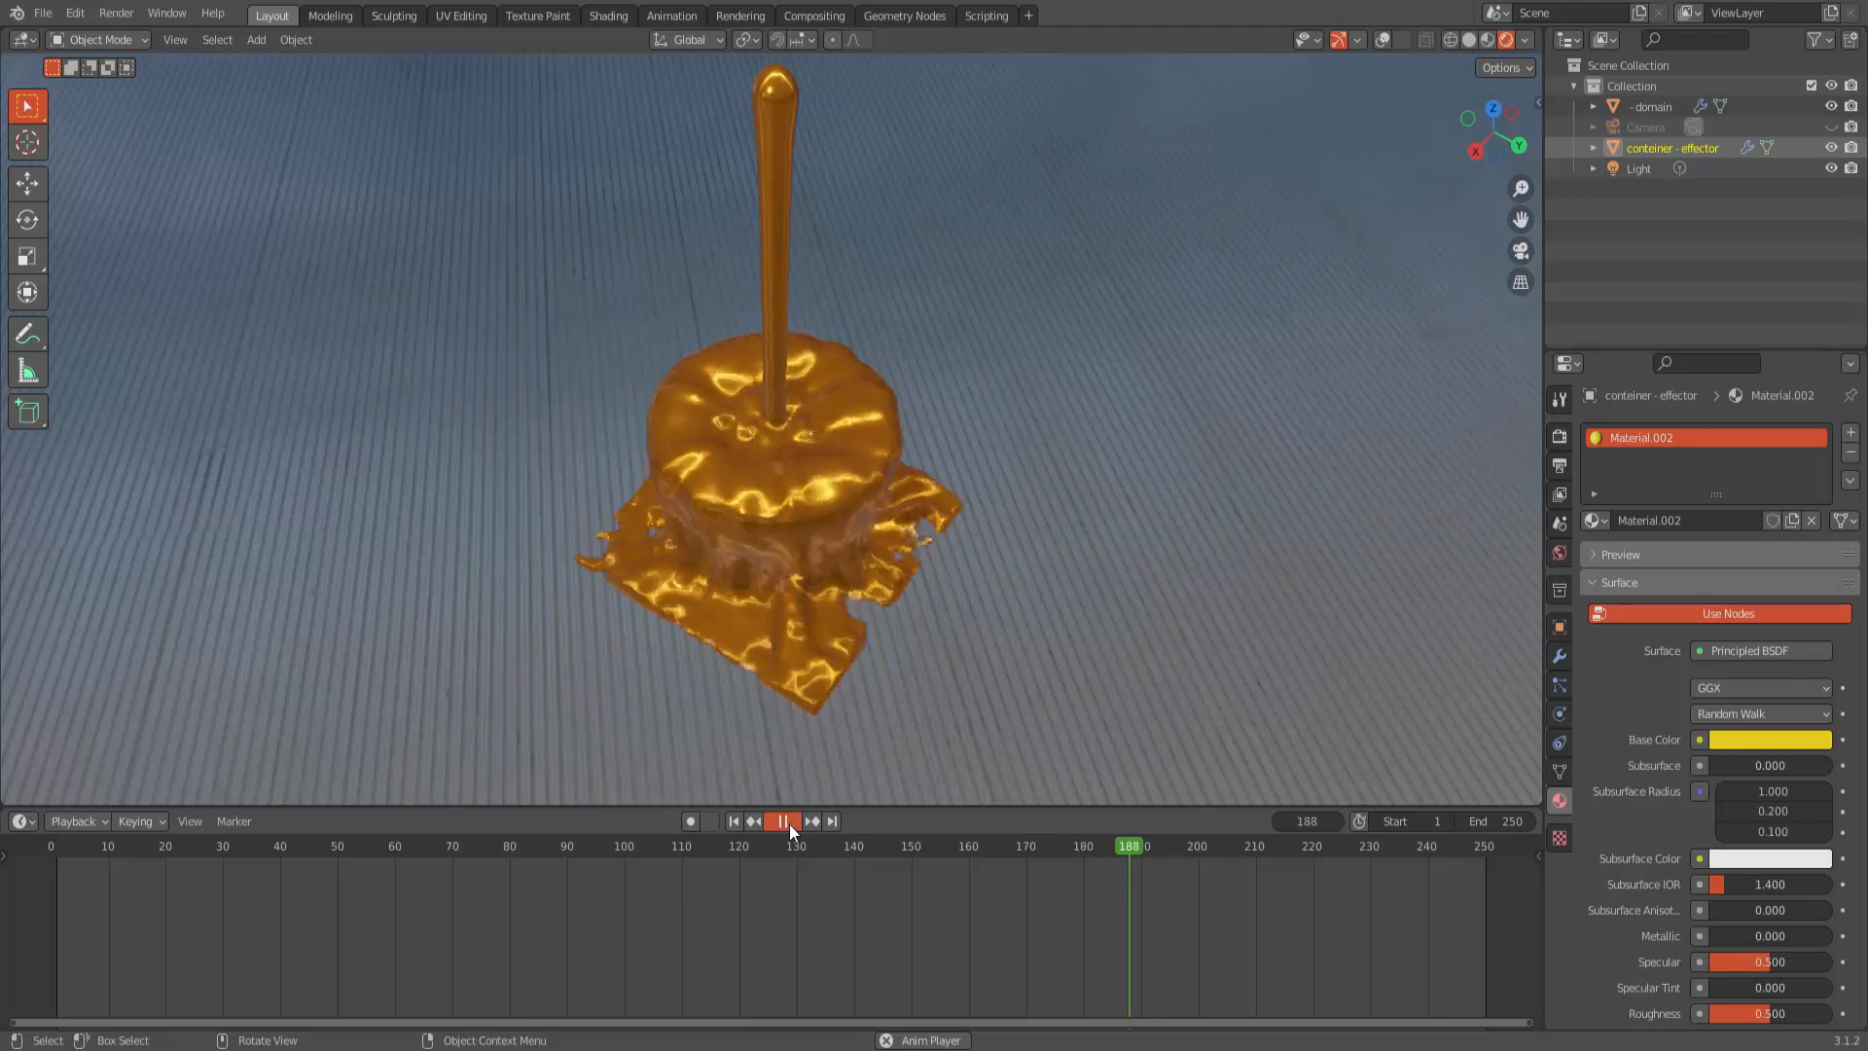
{"action": "left_click", "coordinate": [789, 823]}
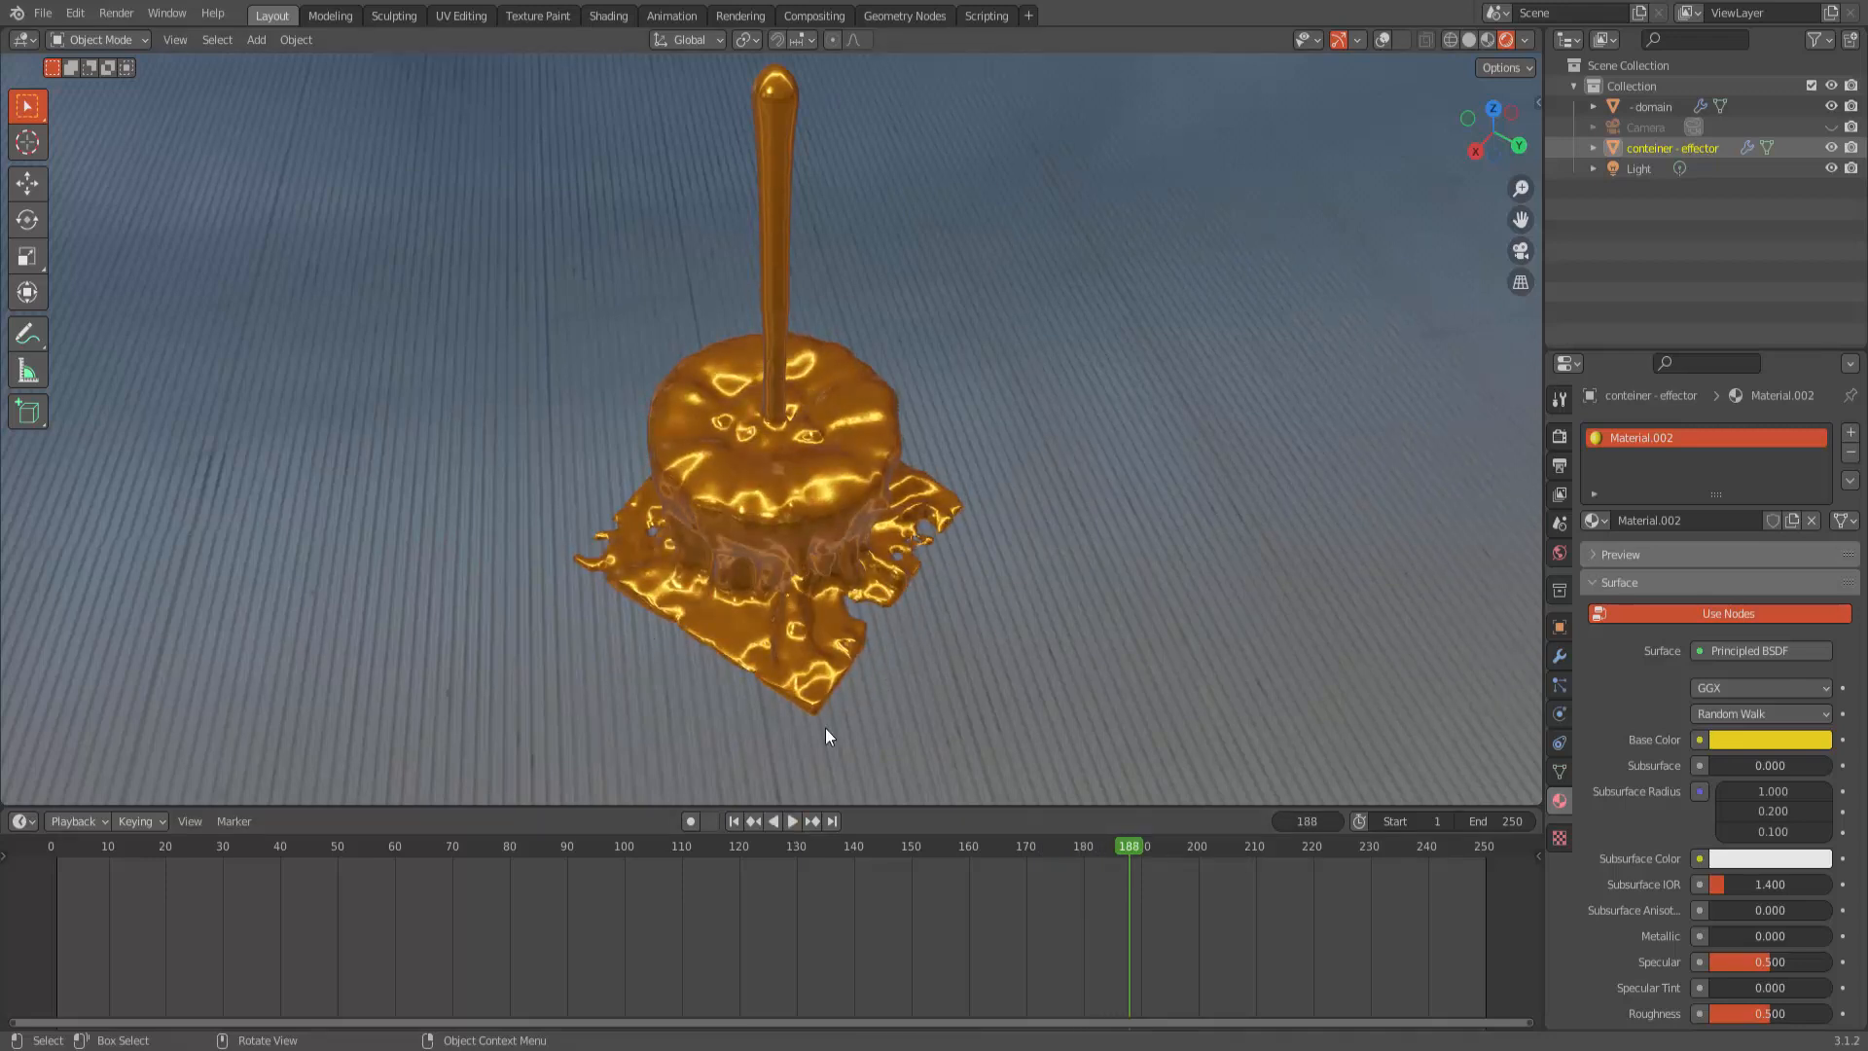
{"action": "left_click", "coordinate": [791, 823]}
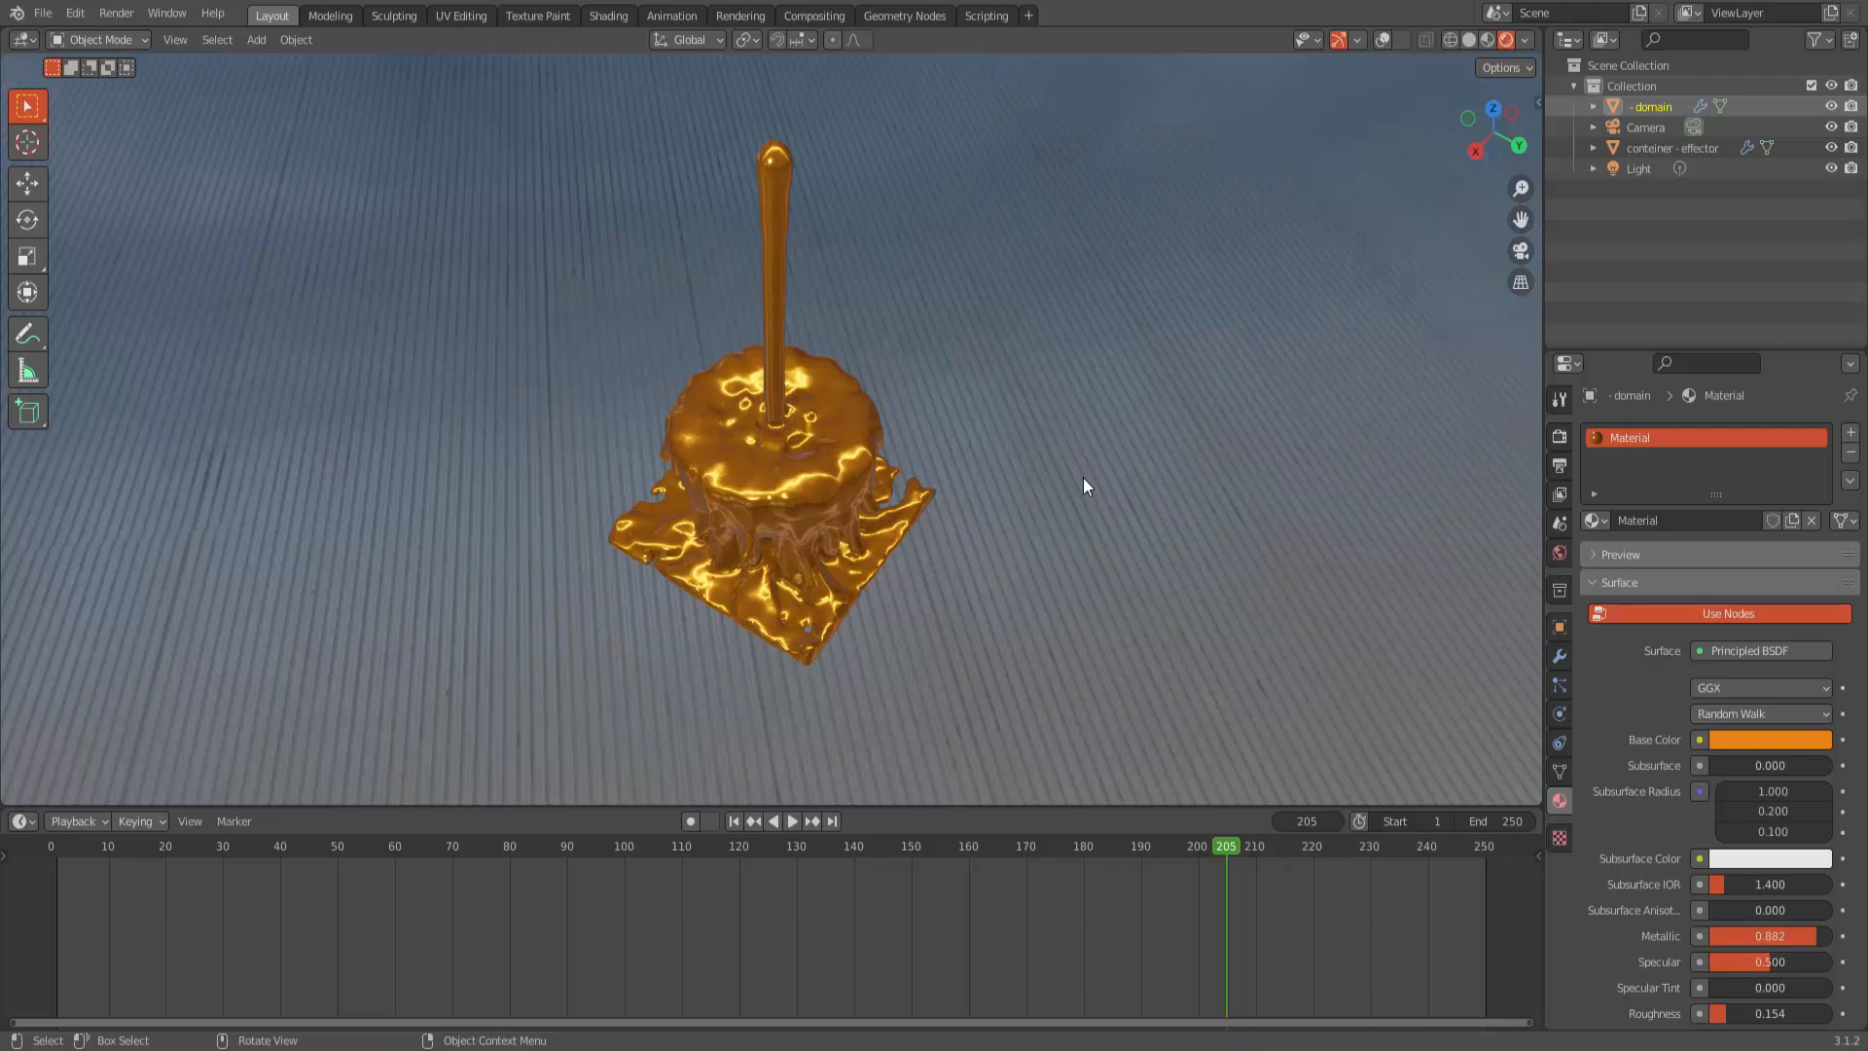
Step: Look through the scene camera and reframe it from a higher angle, slightly farther back, to fit the whole liquid stream and bowl
{"action": "left_click", "coordinate": [1520, 251]}
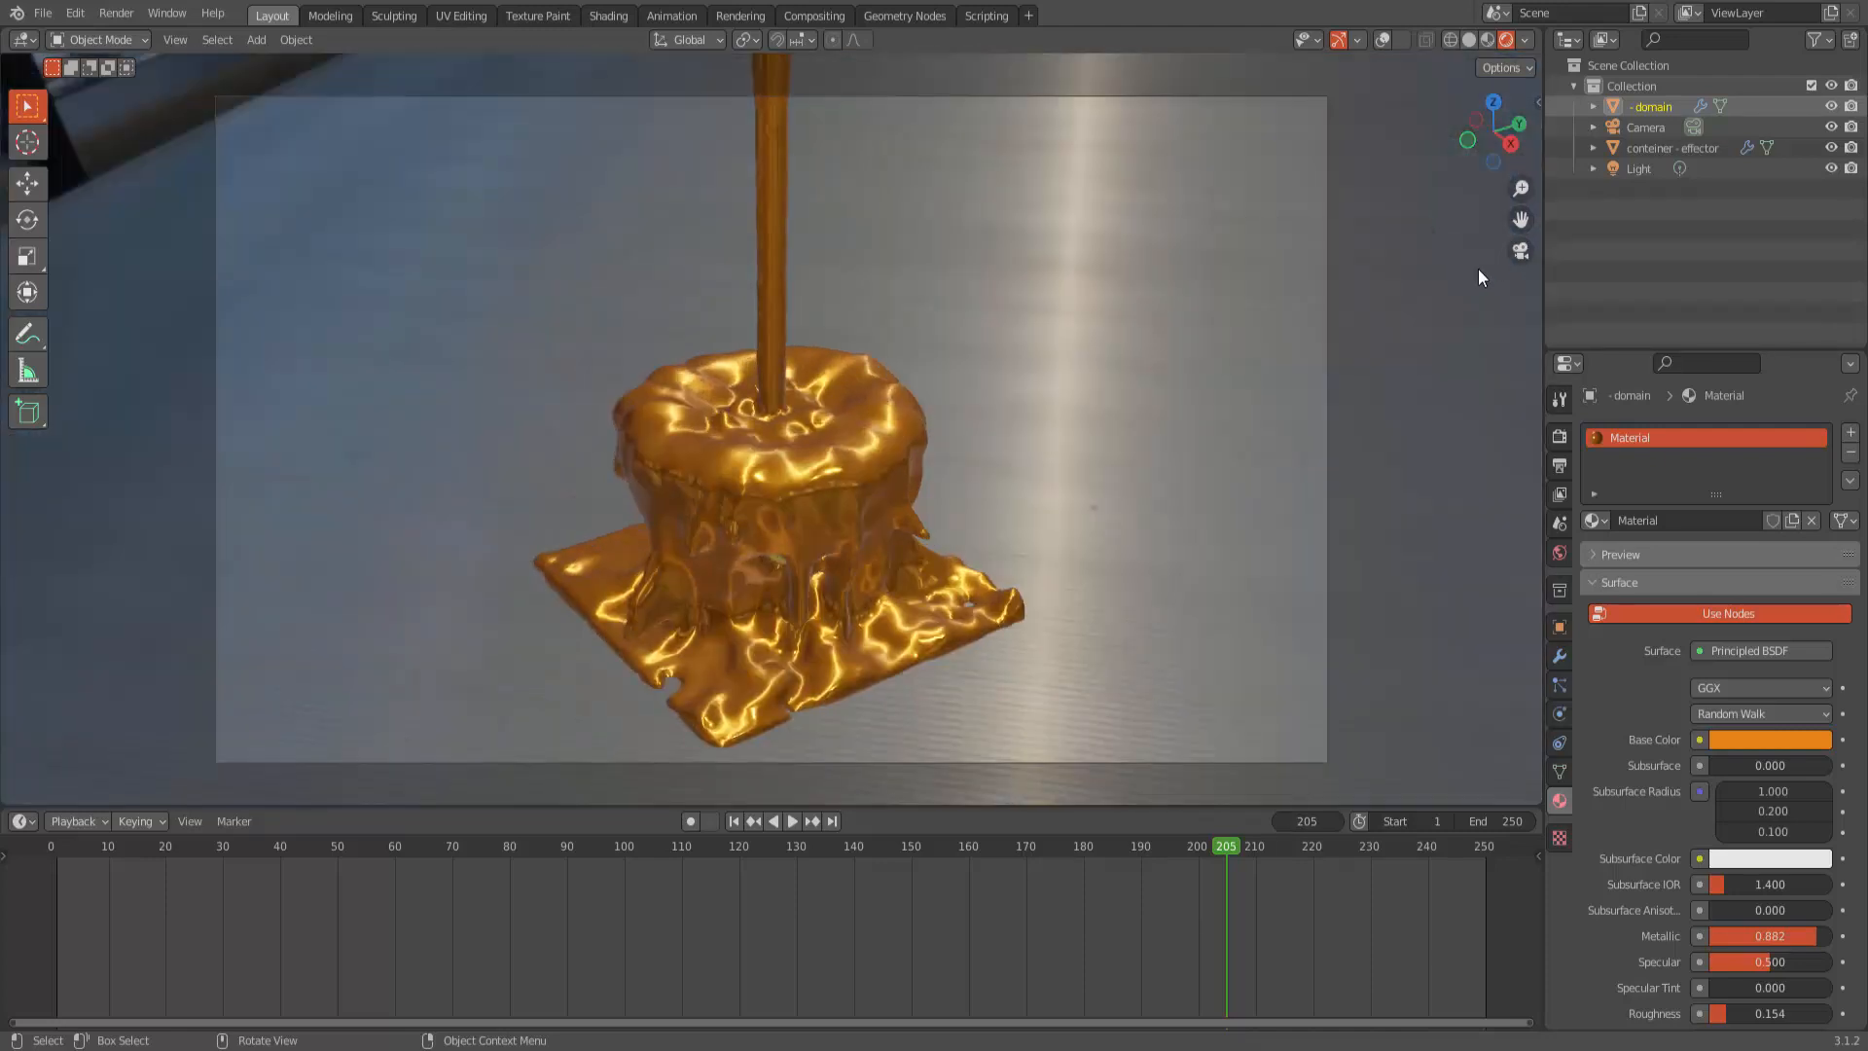
{"action": "key", "text": "n"}
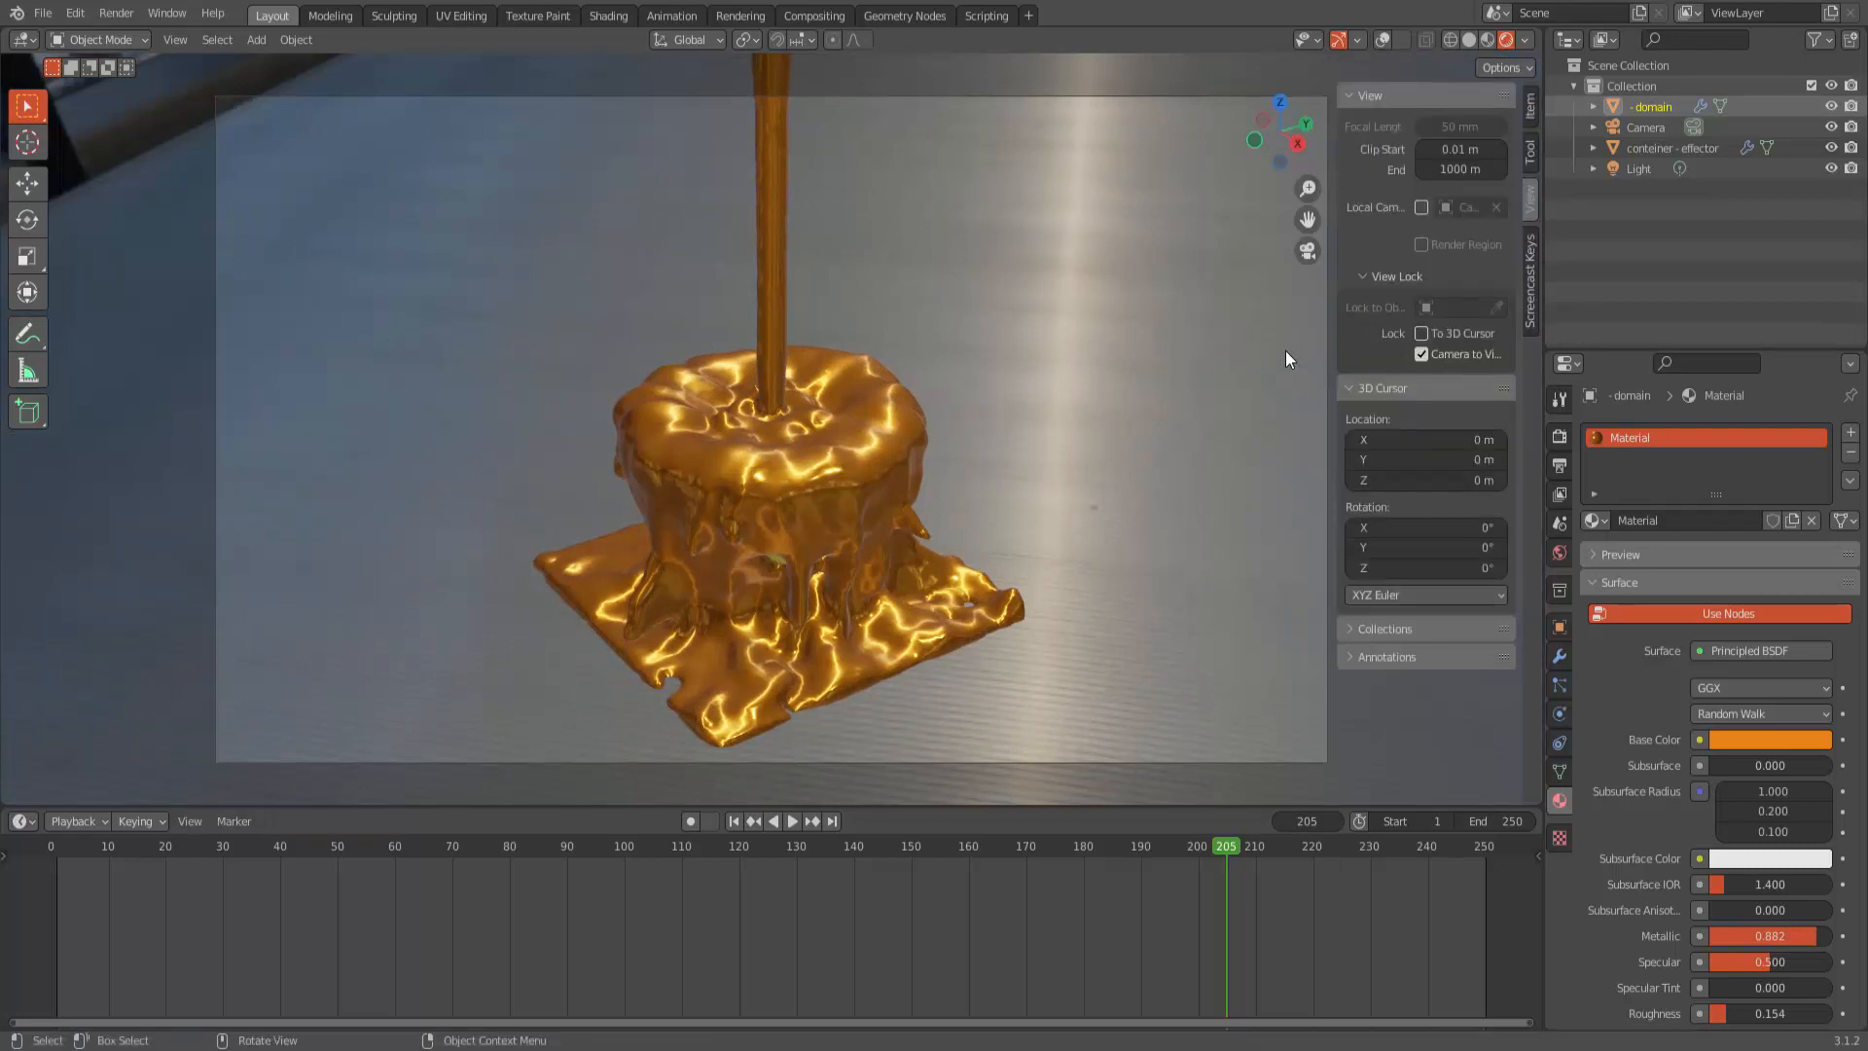
{"action": "key", "text": "n"}
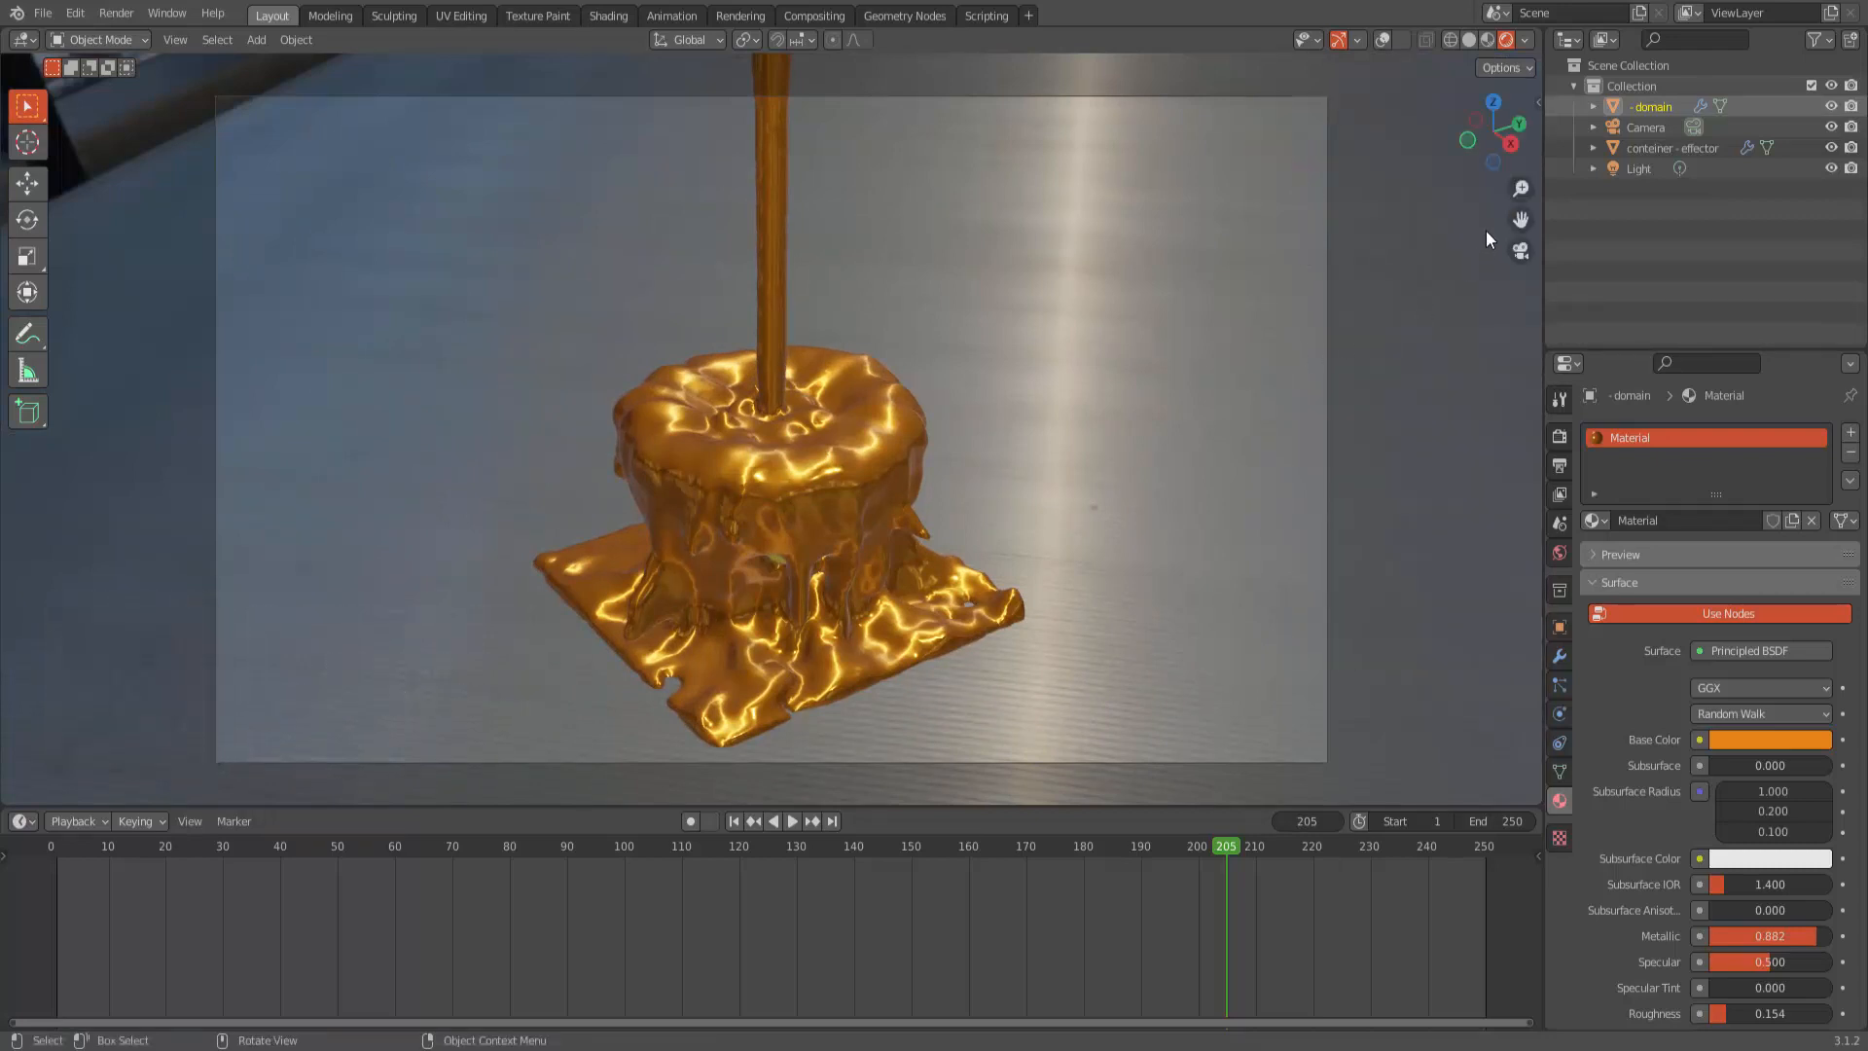
{"action": "left_click_drag", "start_coordinate": [1475, 156], "coordinate": [1514, 148]}
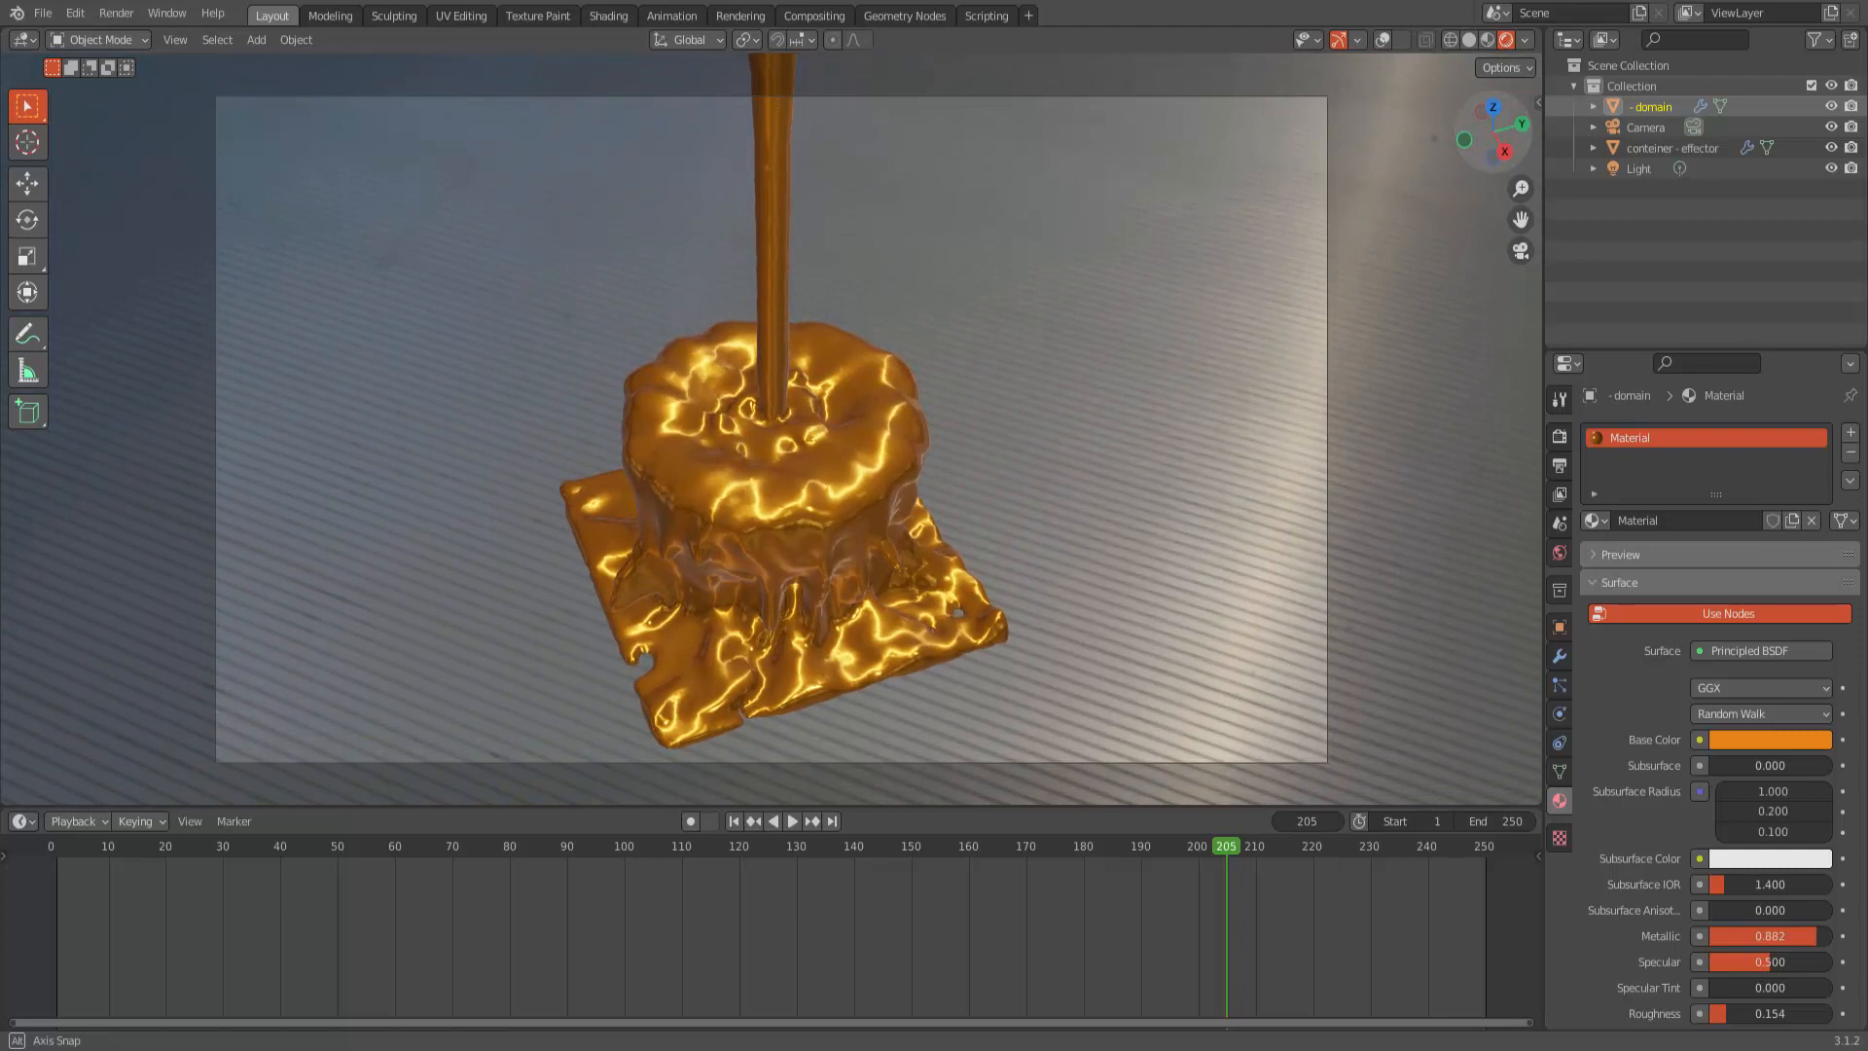
{"action": "scroll", "coordinate": [1218, 273], "scroll_direction": "down", "scroll_amount": 2}
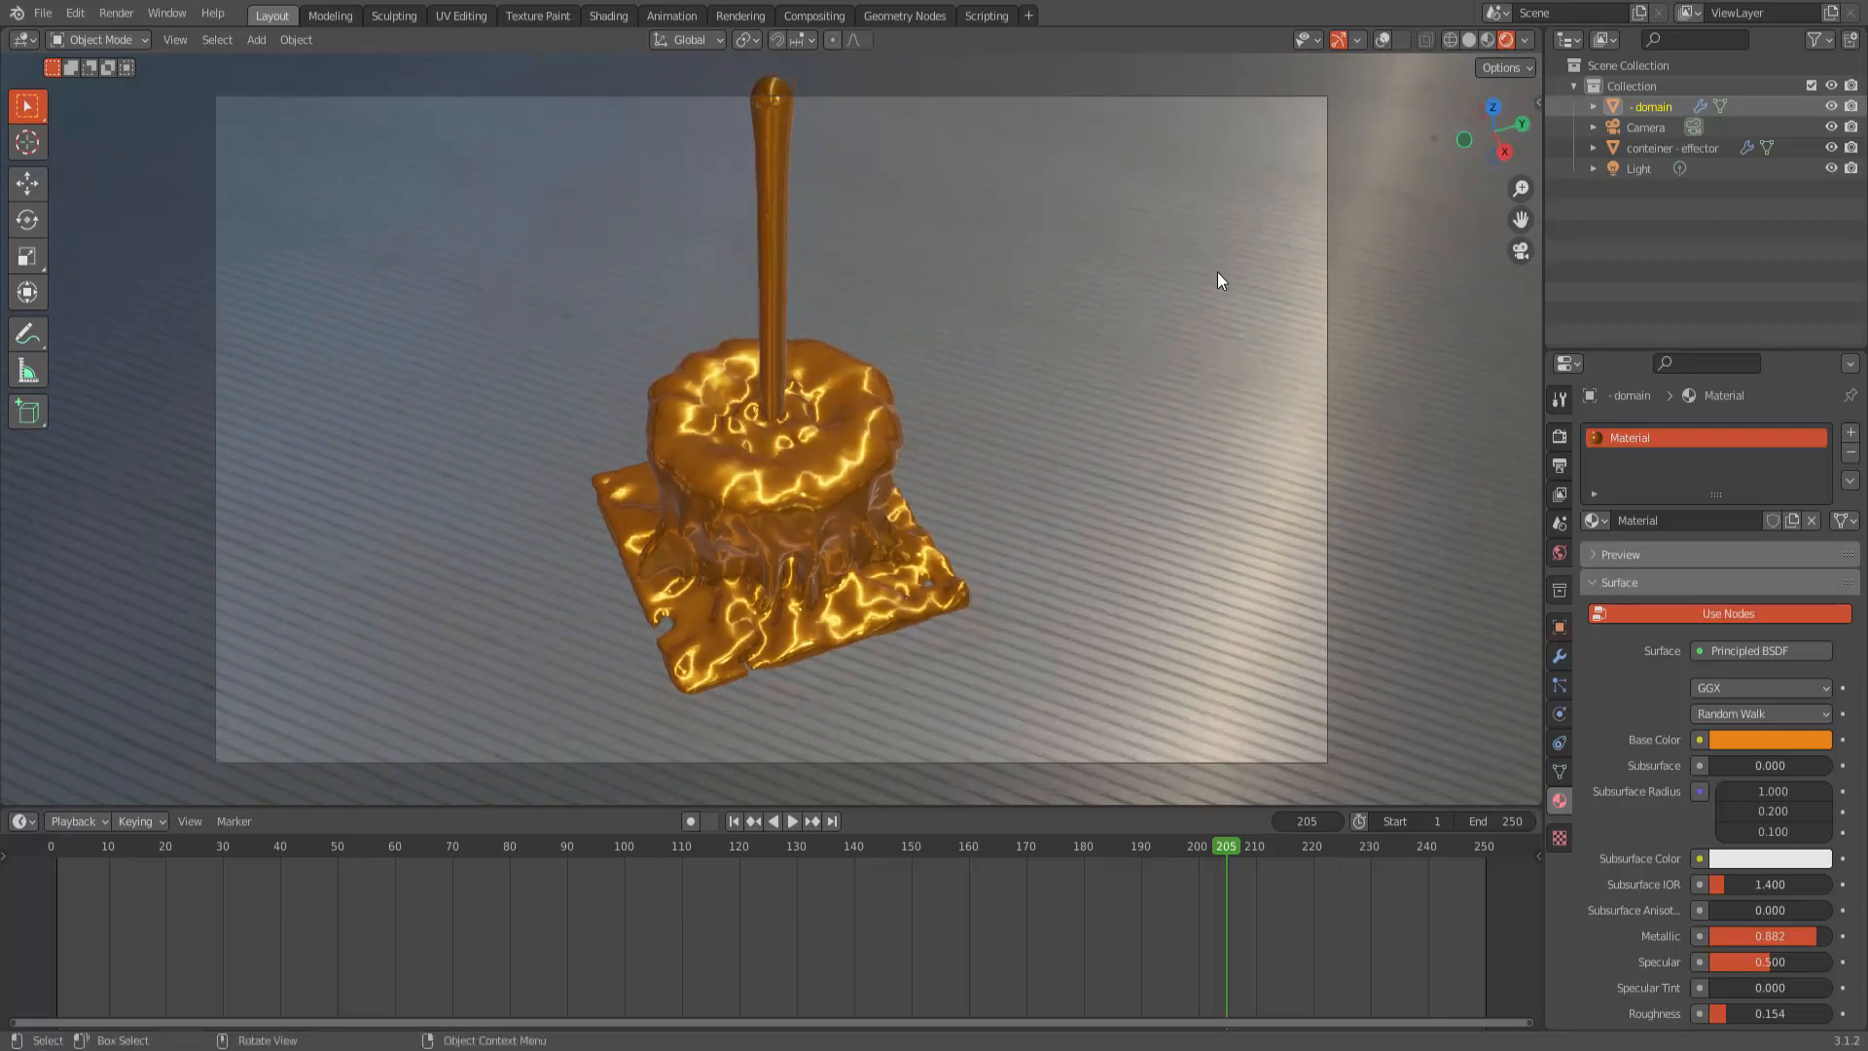
{"action": "scroll", "coordinate": [1218, 273], "scroll_direction": "up", "scroll_amount": 1}
{"action": "scroll", "coordinate": [1217, 271], "scroll_direction": "up", "scroll_amount": 1}
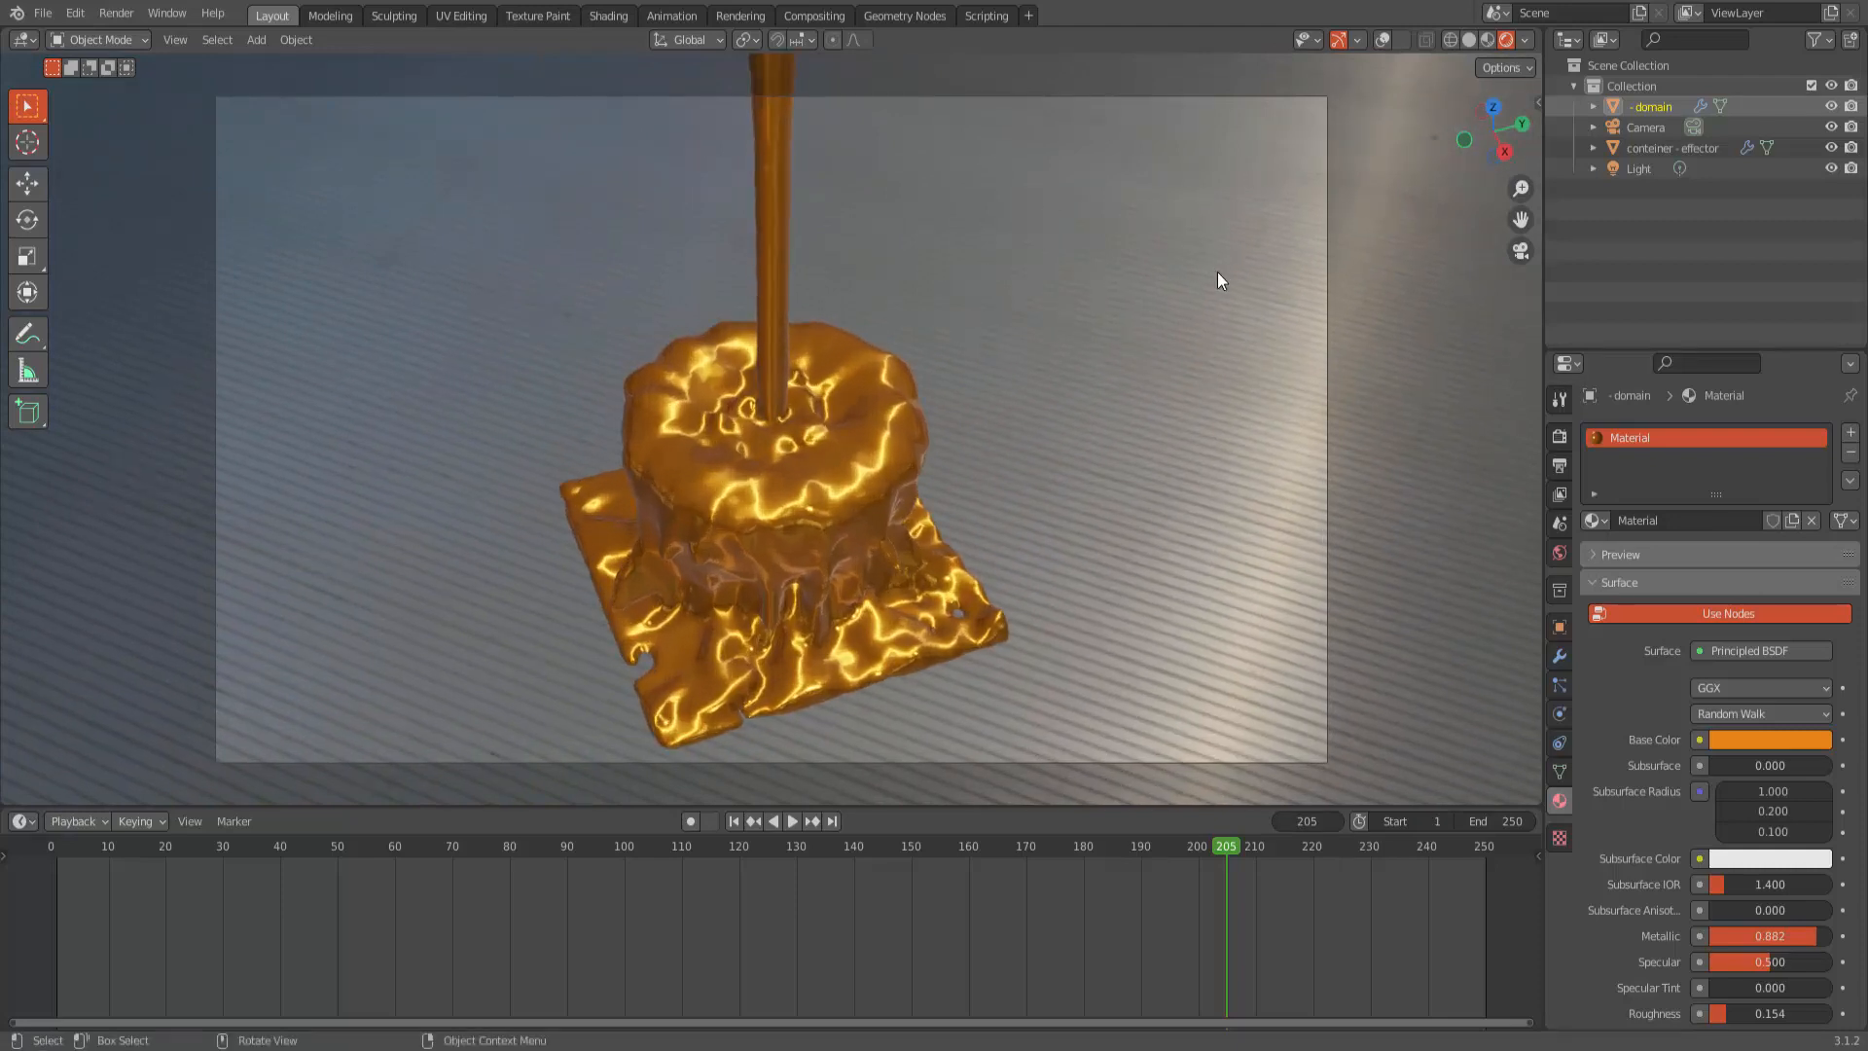
{"action": "scroll", "coordinate": [1217, 272], "scroll_direction": "down", "scroll_amount": 1}
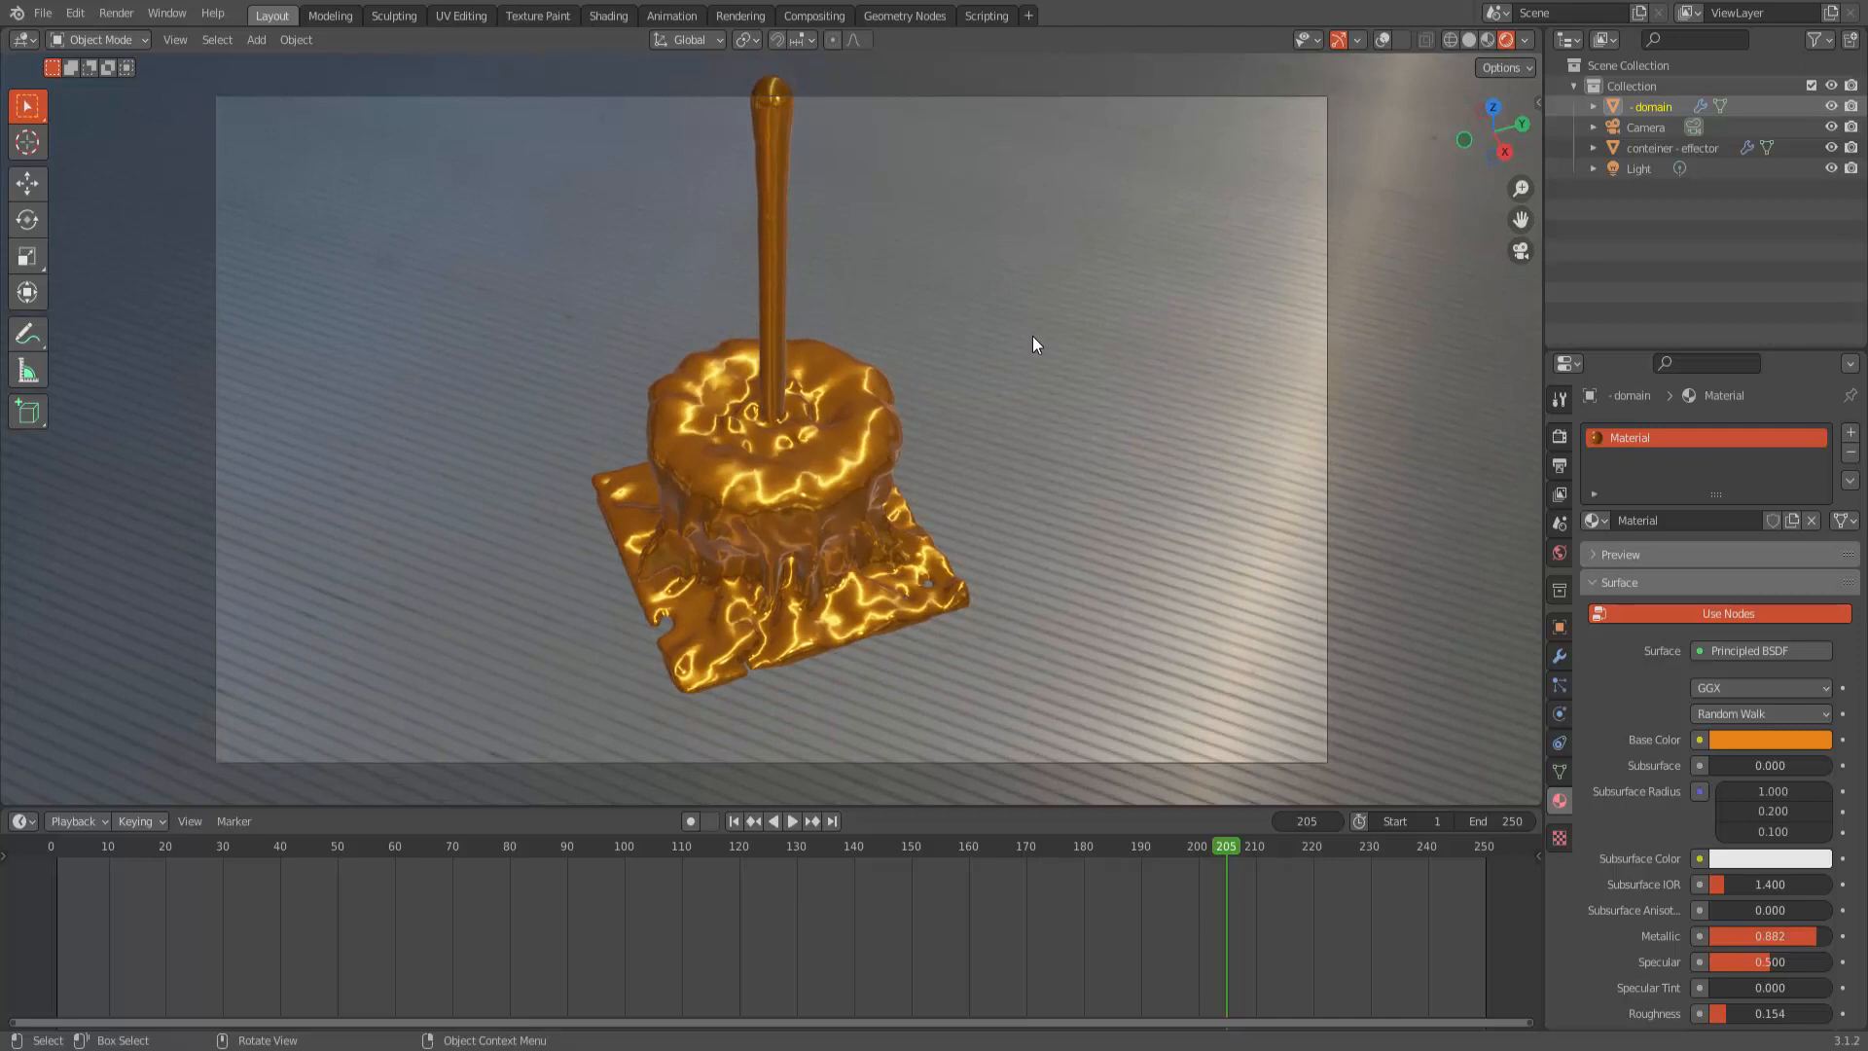
Step: Return the timeline to frame 1 and check the render sampling and output resolution settings
{"action": "left_click", "coordinate": [734, 821]}
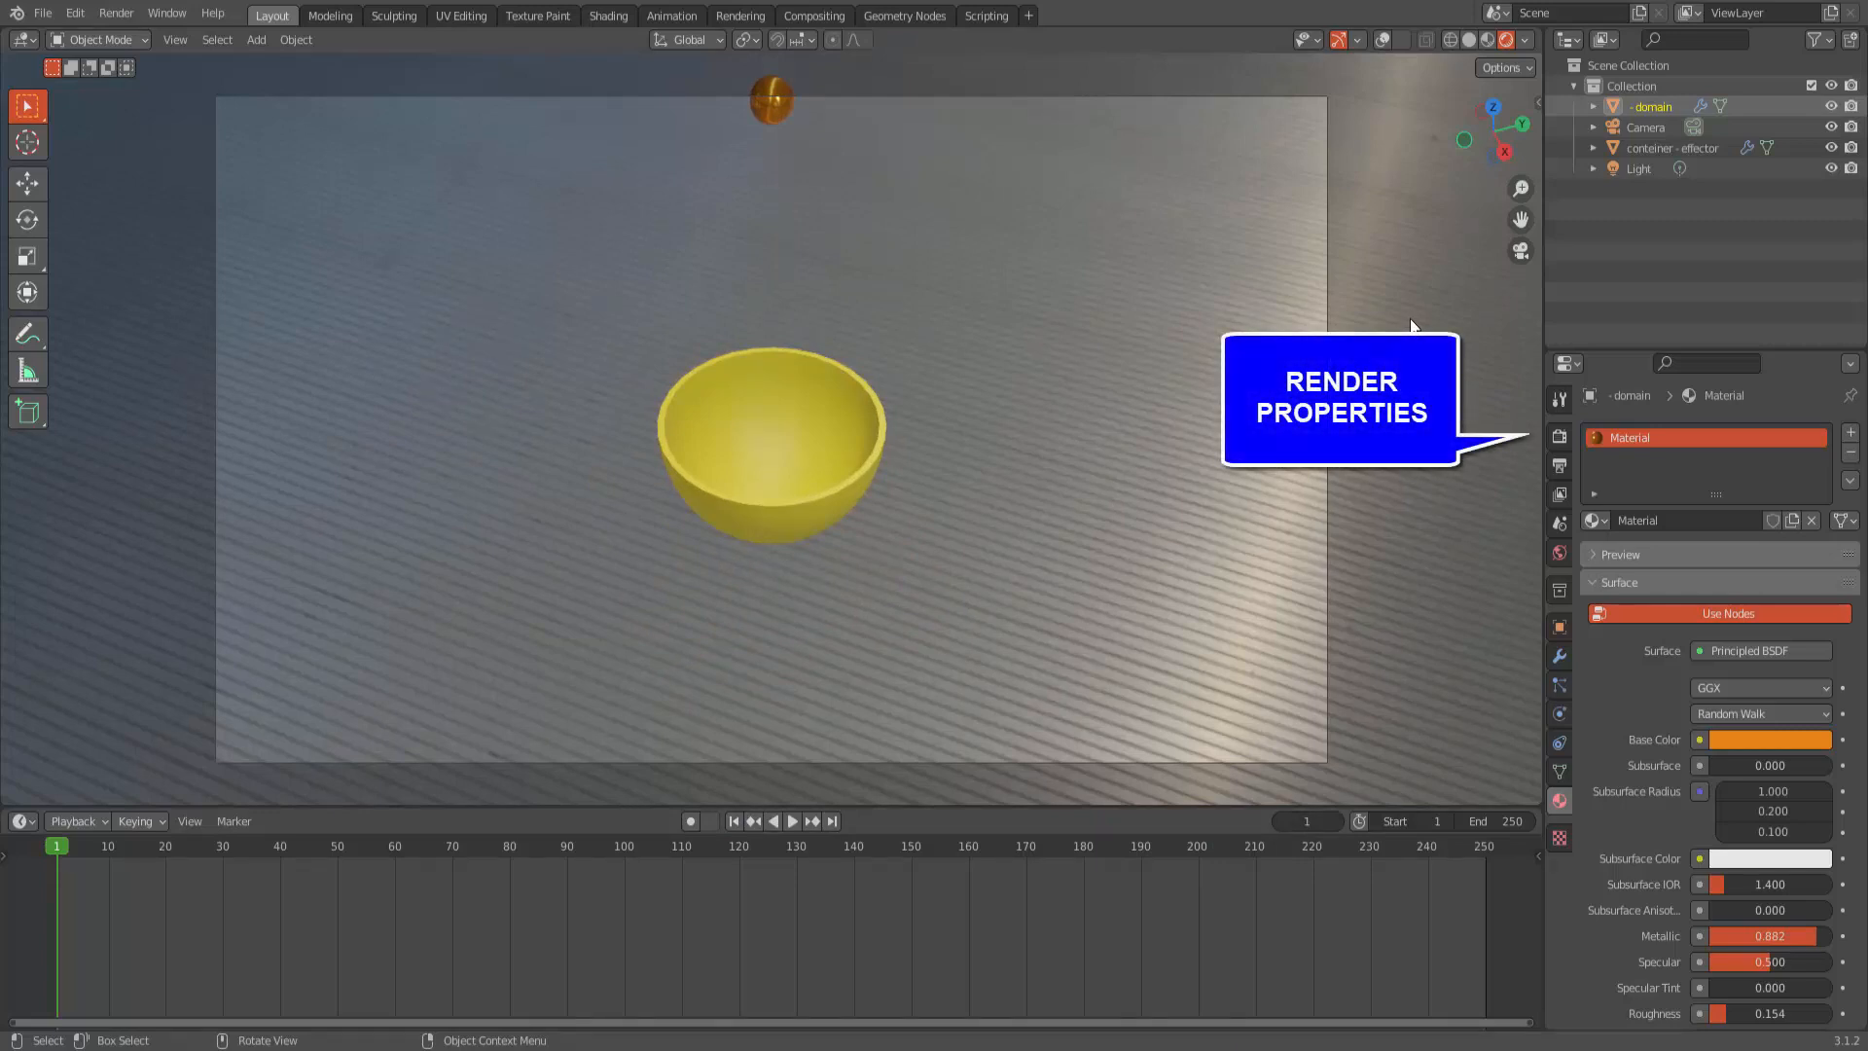
{"action": "left_click", "coordinate": [1559, 437]}
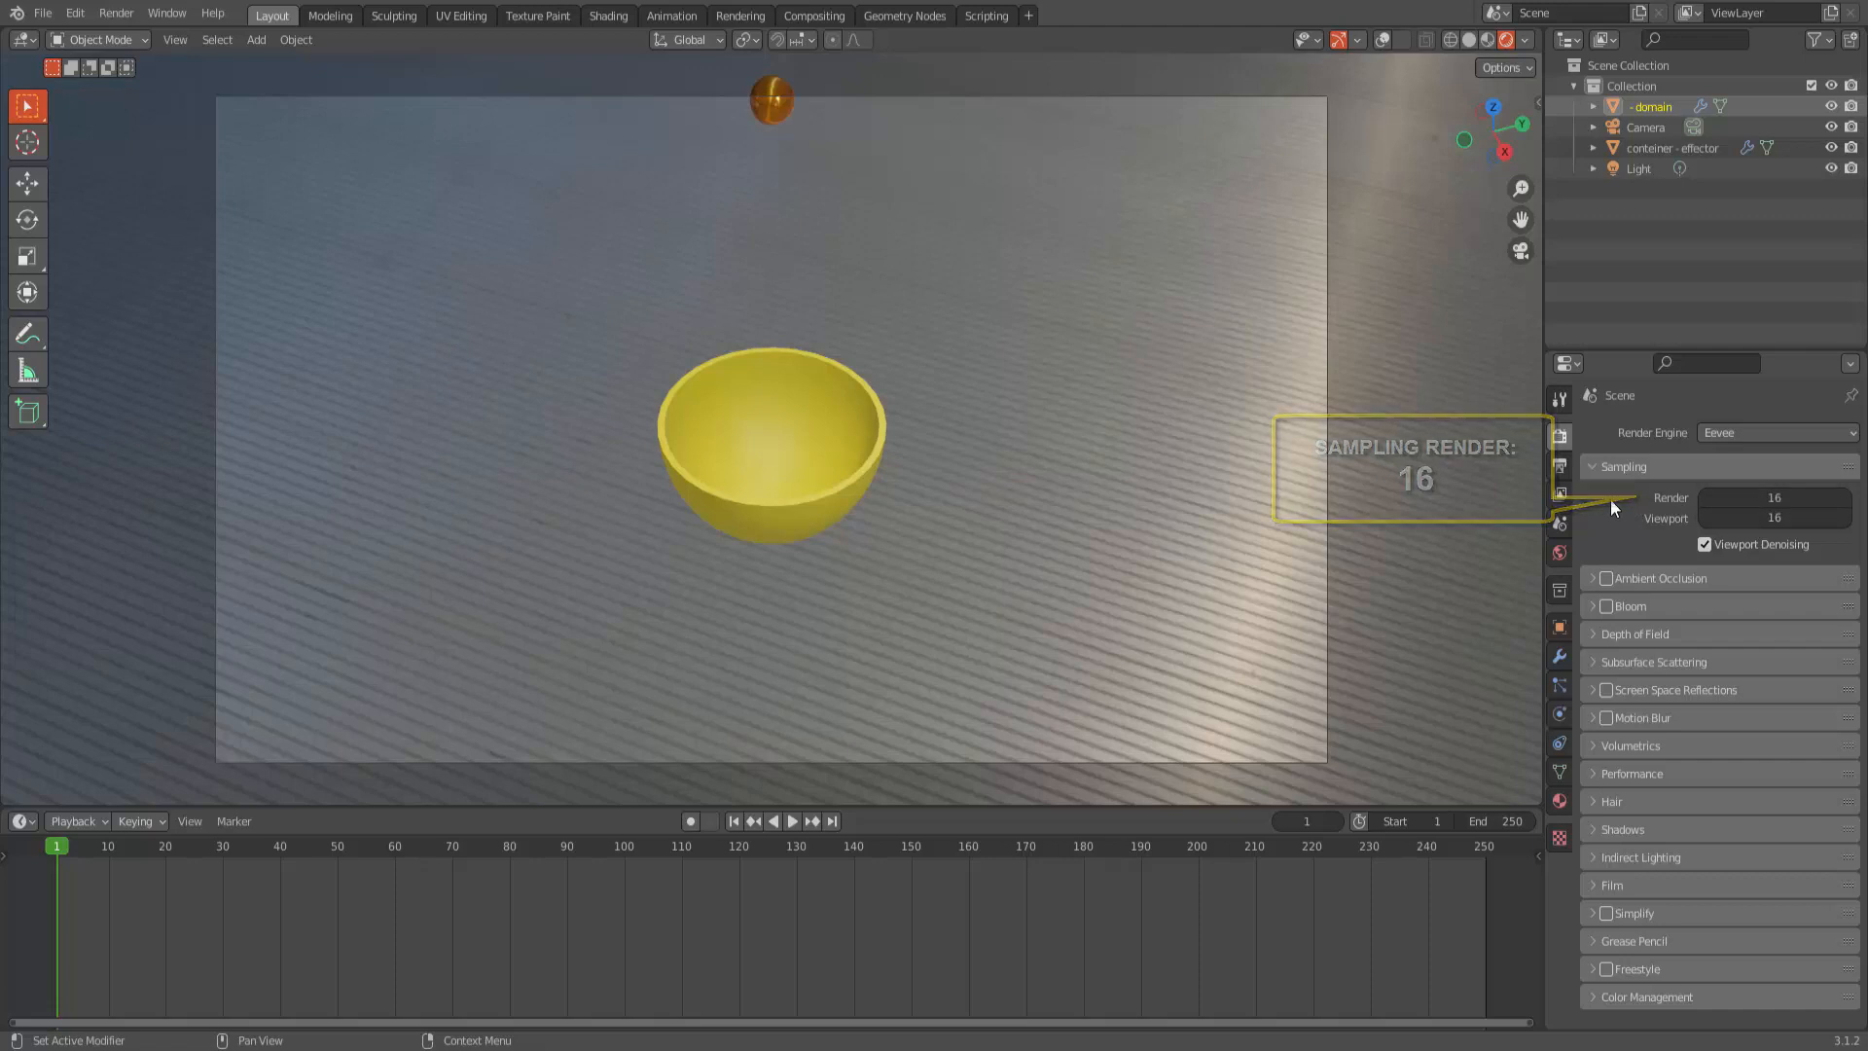
{"action": "left_click", "coordinate": [1559, 469]}
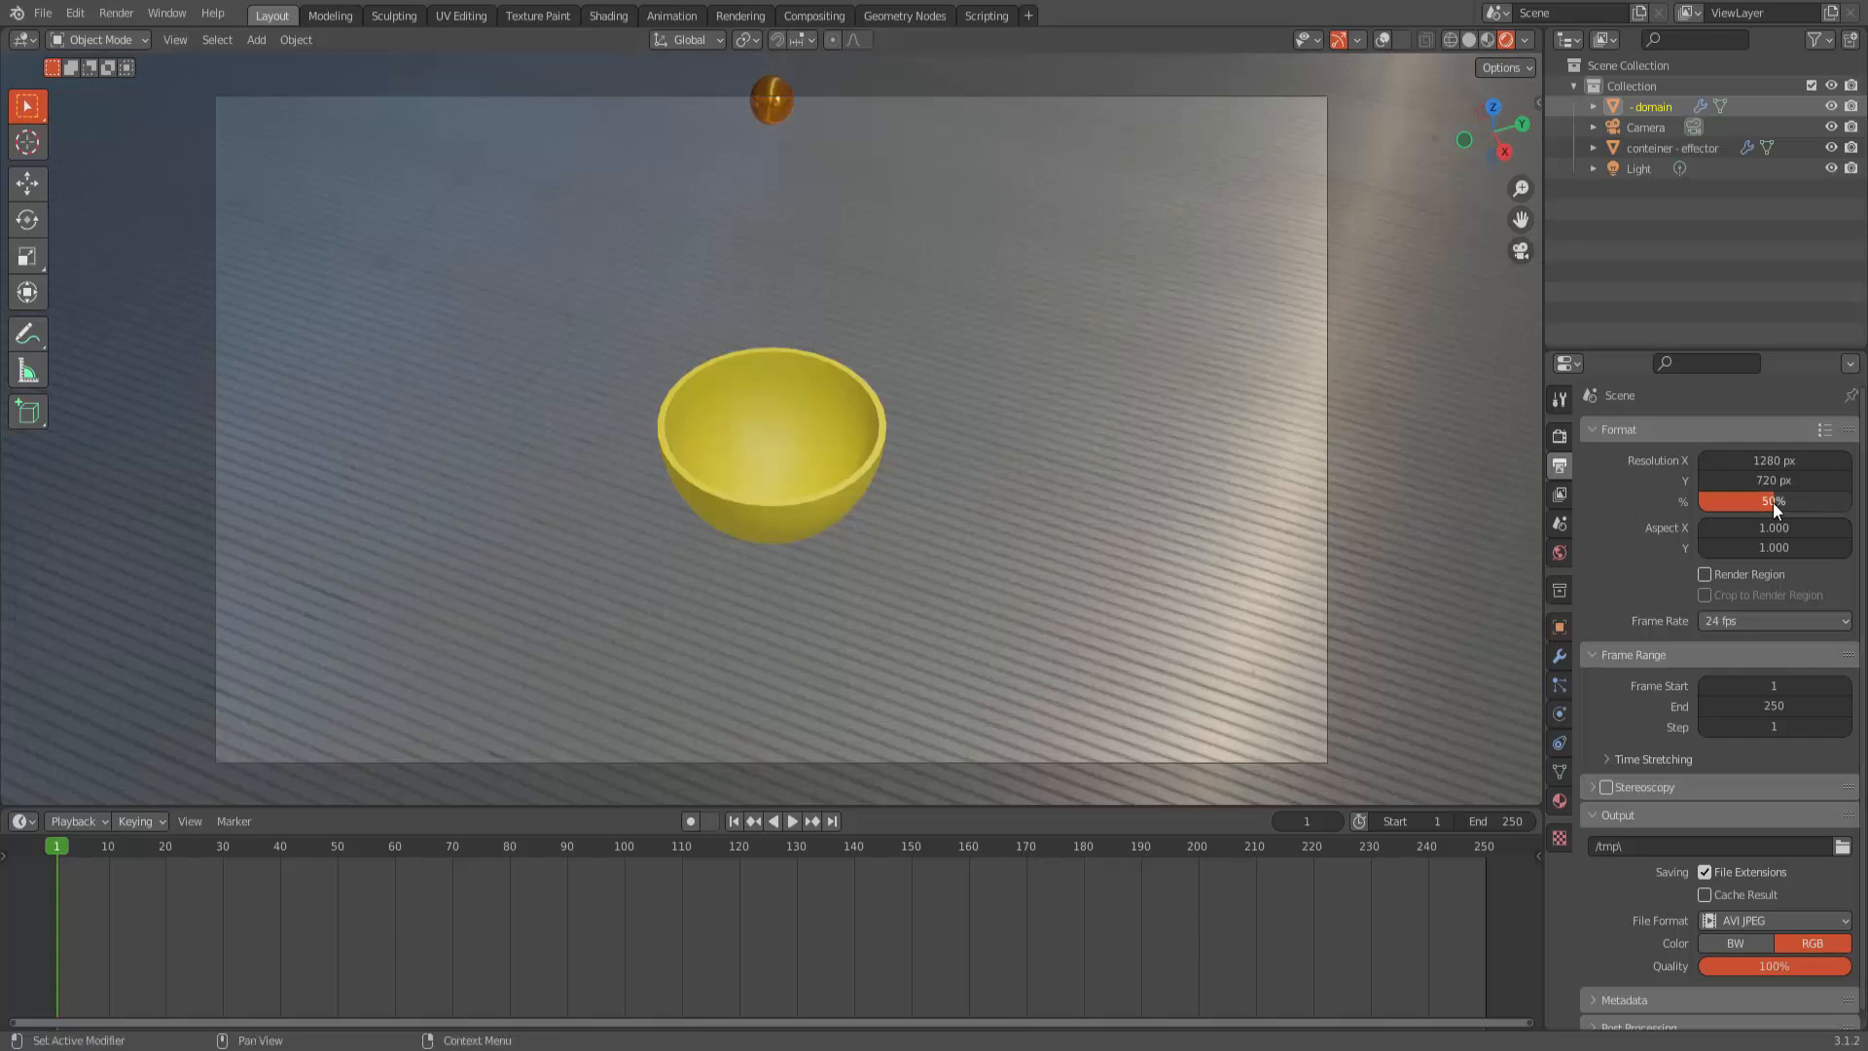
Step: Render a still test image of frame 1 and close the render result
{"action": "left_click", "coordinate": [116, 14]}
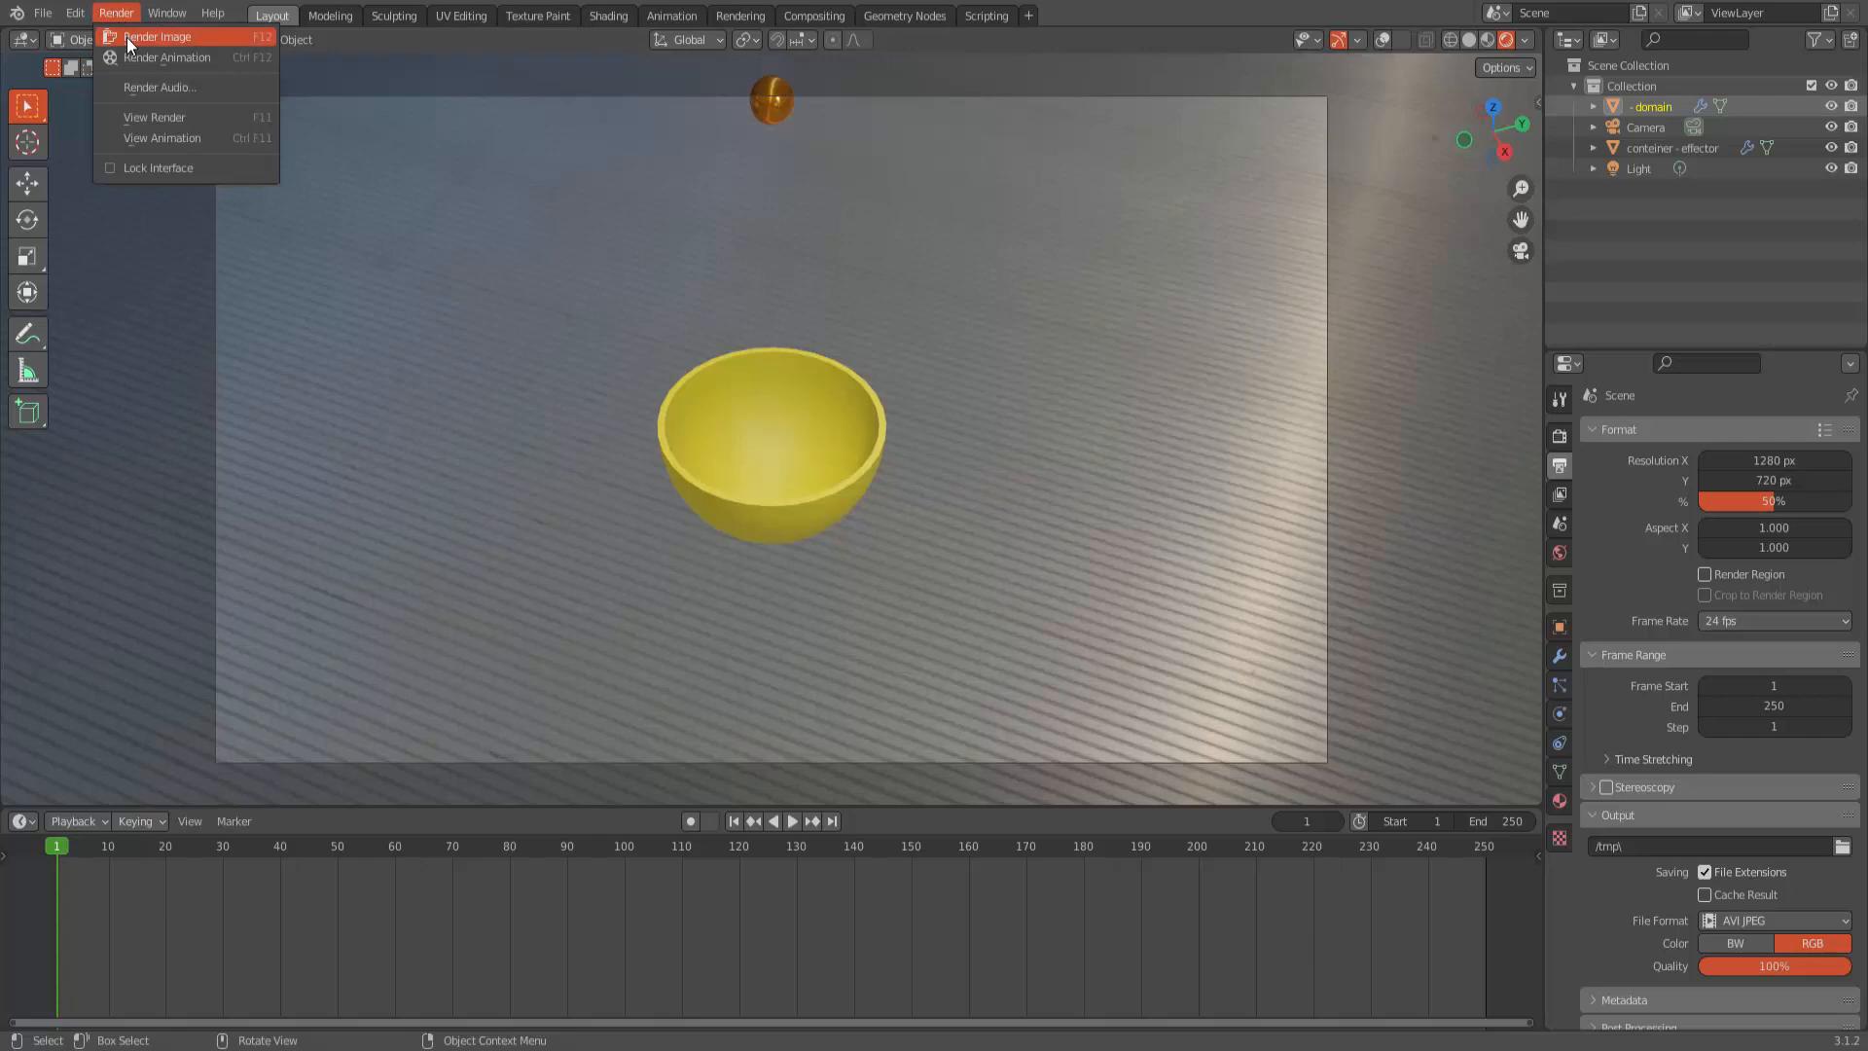
{"action": "left_click", "coordinate": [126, 37]}
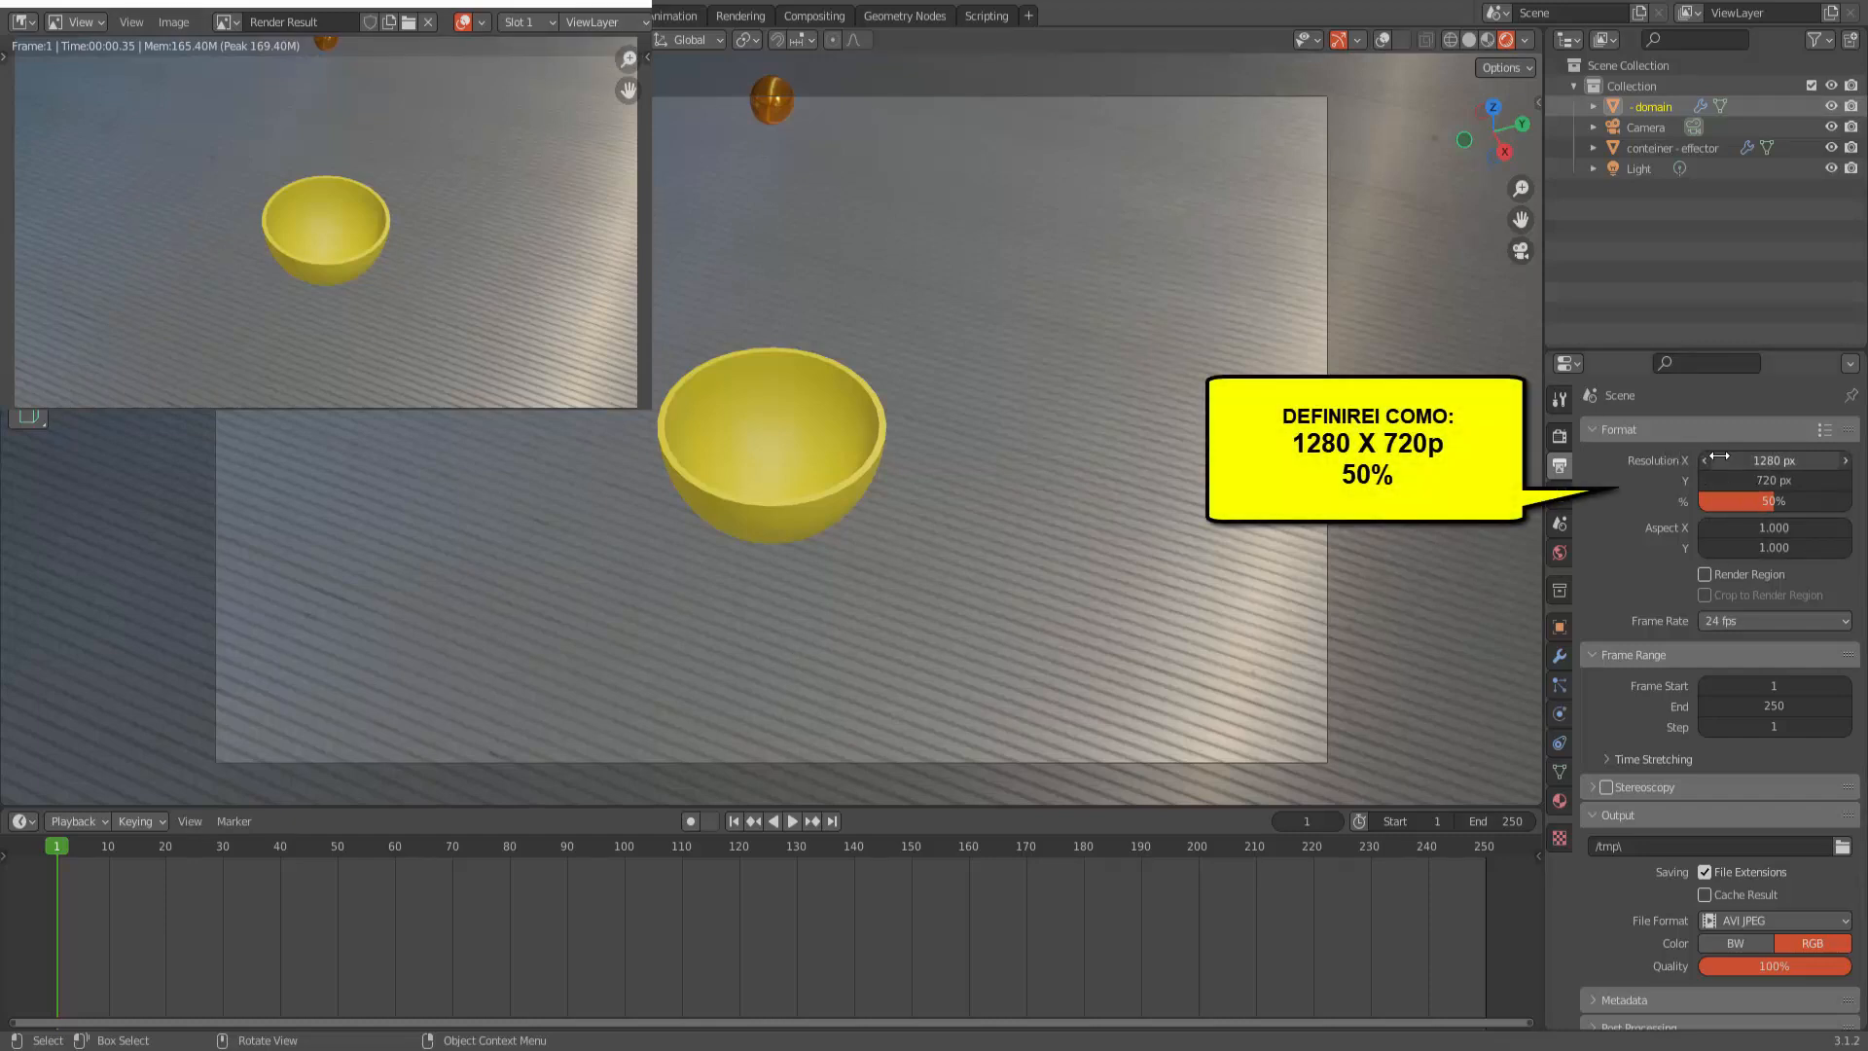
{"action": "left_click", "coordinate": [631, 4]}
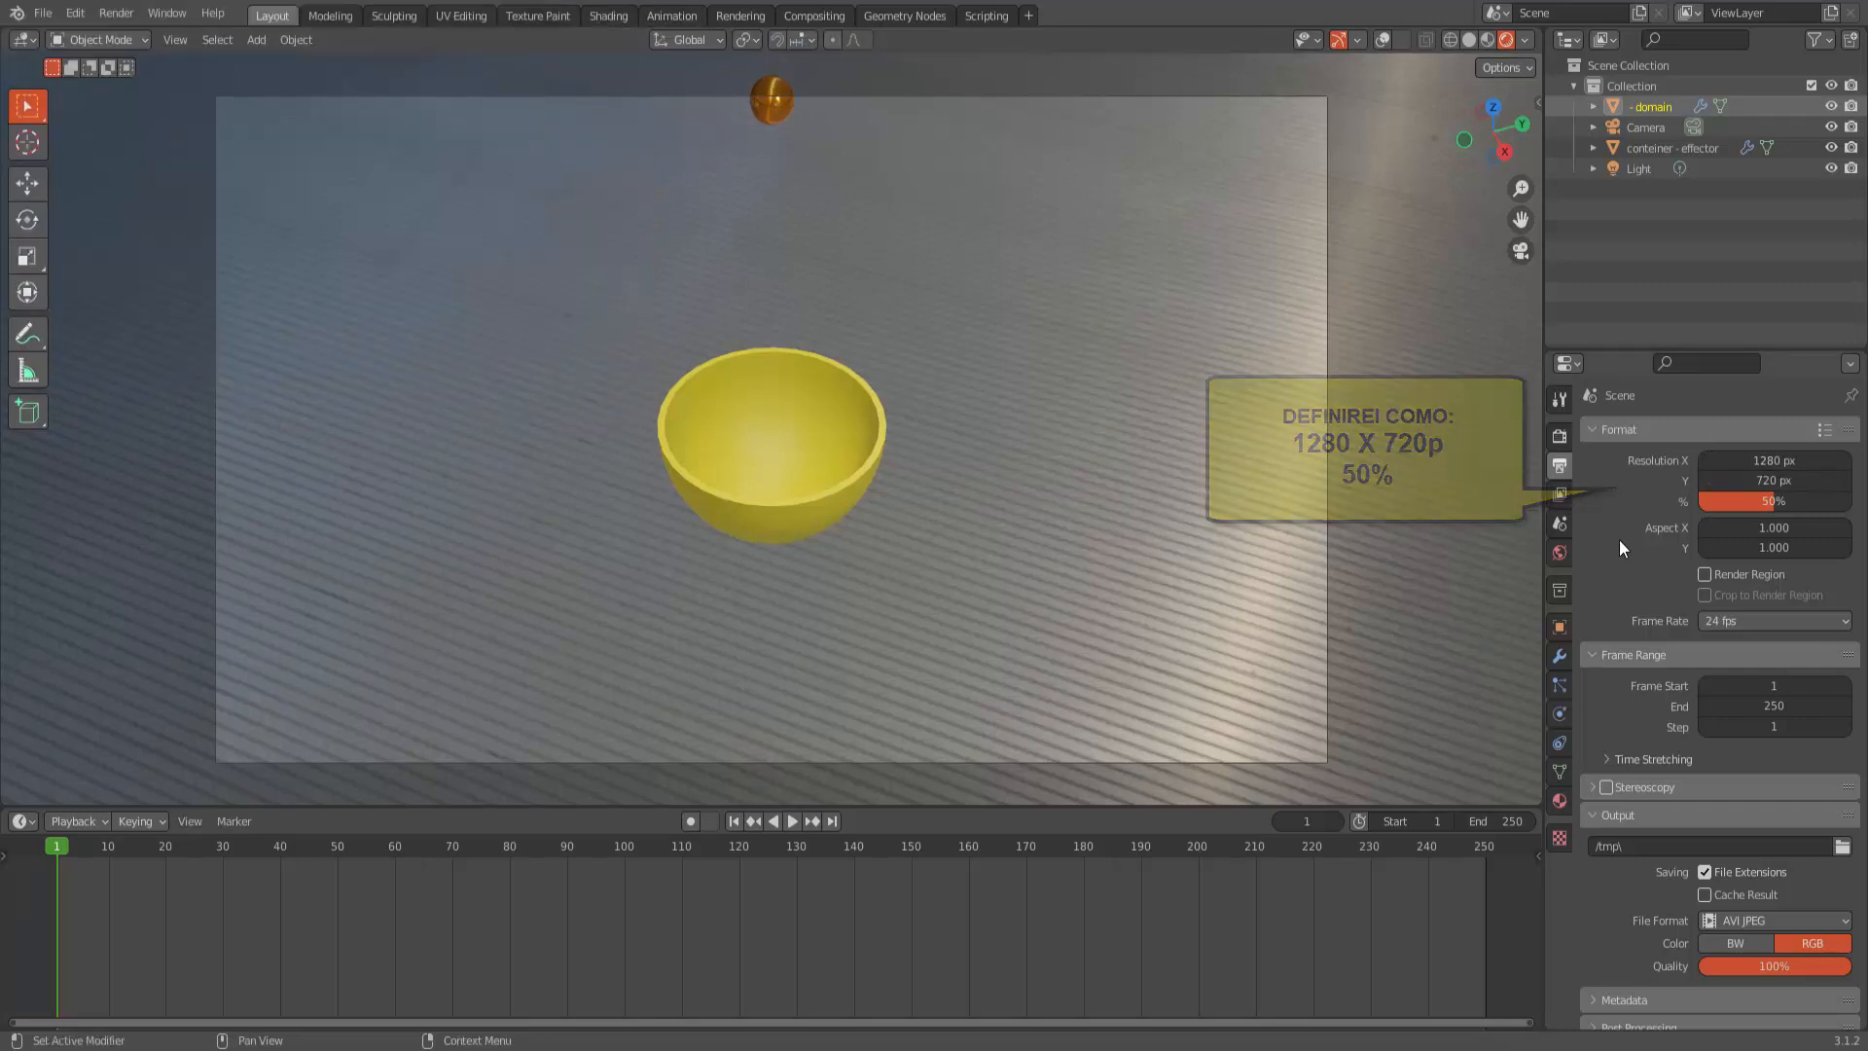
Step: Save the project as fluid.blend in the ARQUIVOS - BLENDER folder
{"action": "scroll", "coordinate": [1619, 539], "scroll_direction": "down", "scroll_amount": 1}
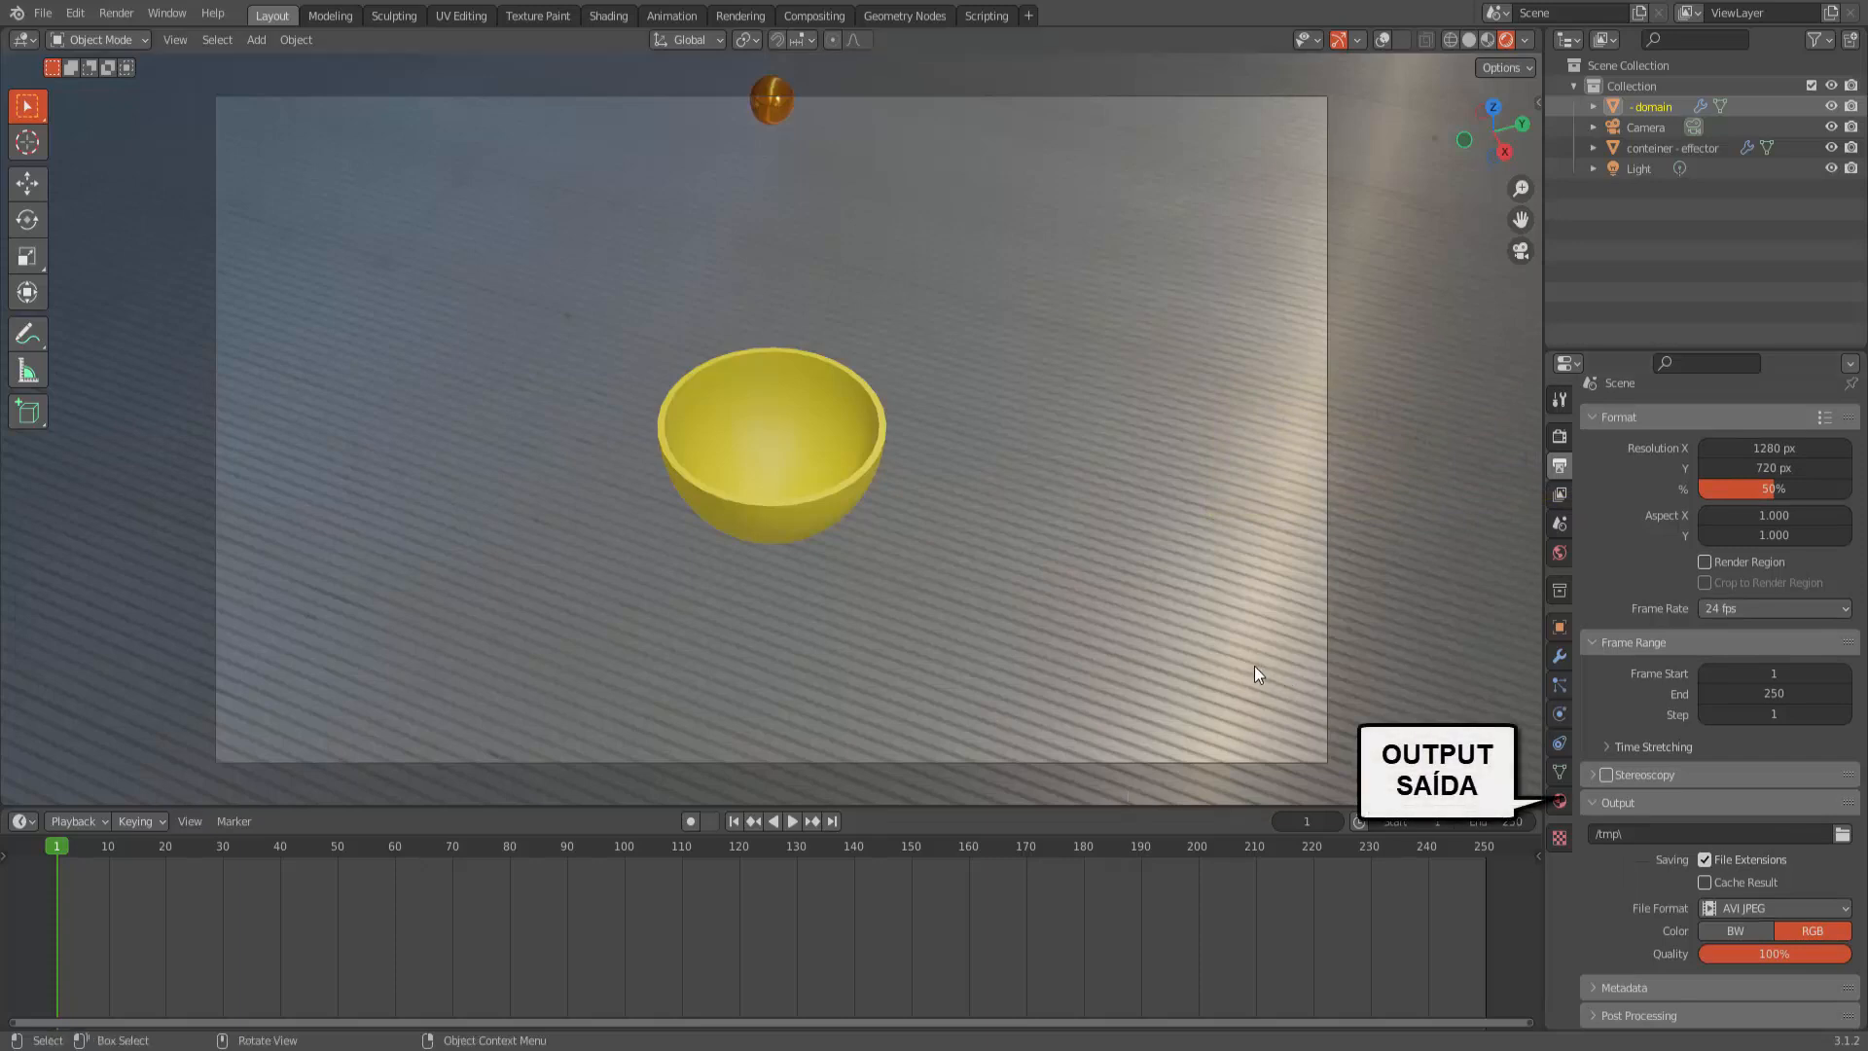
{"action": "left_click", "coordinate": [43, 13]}
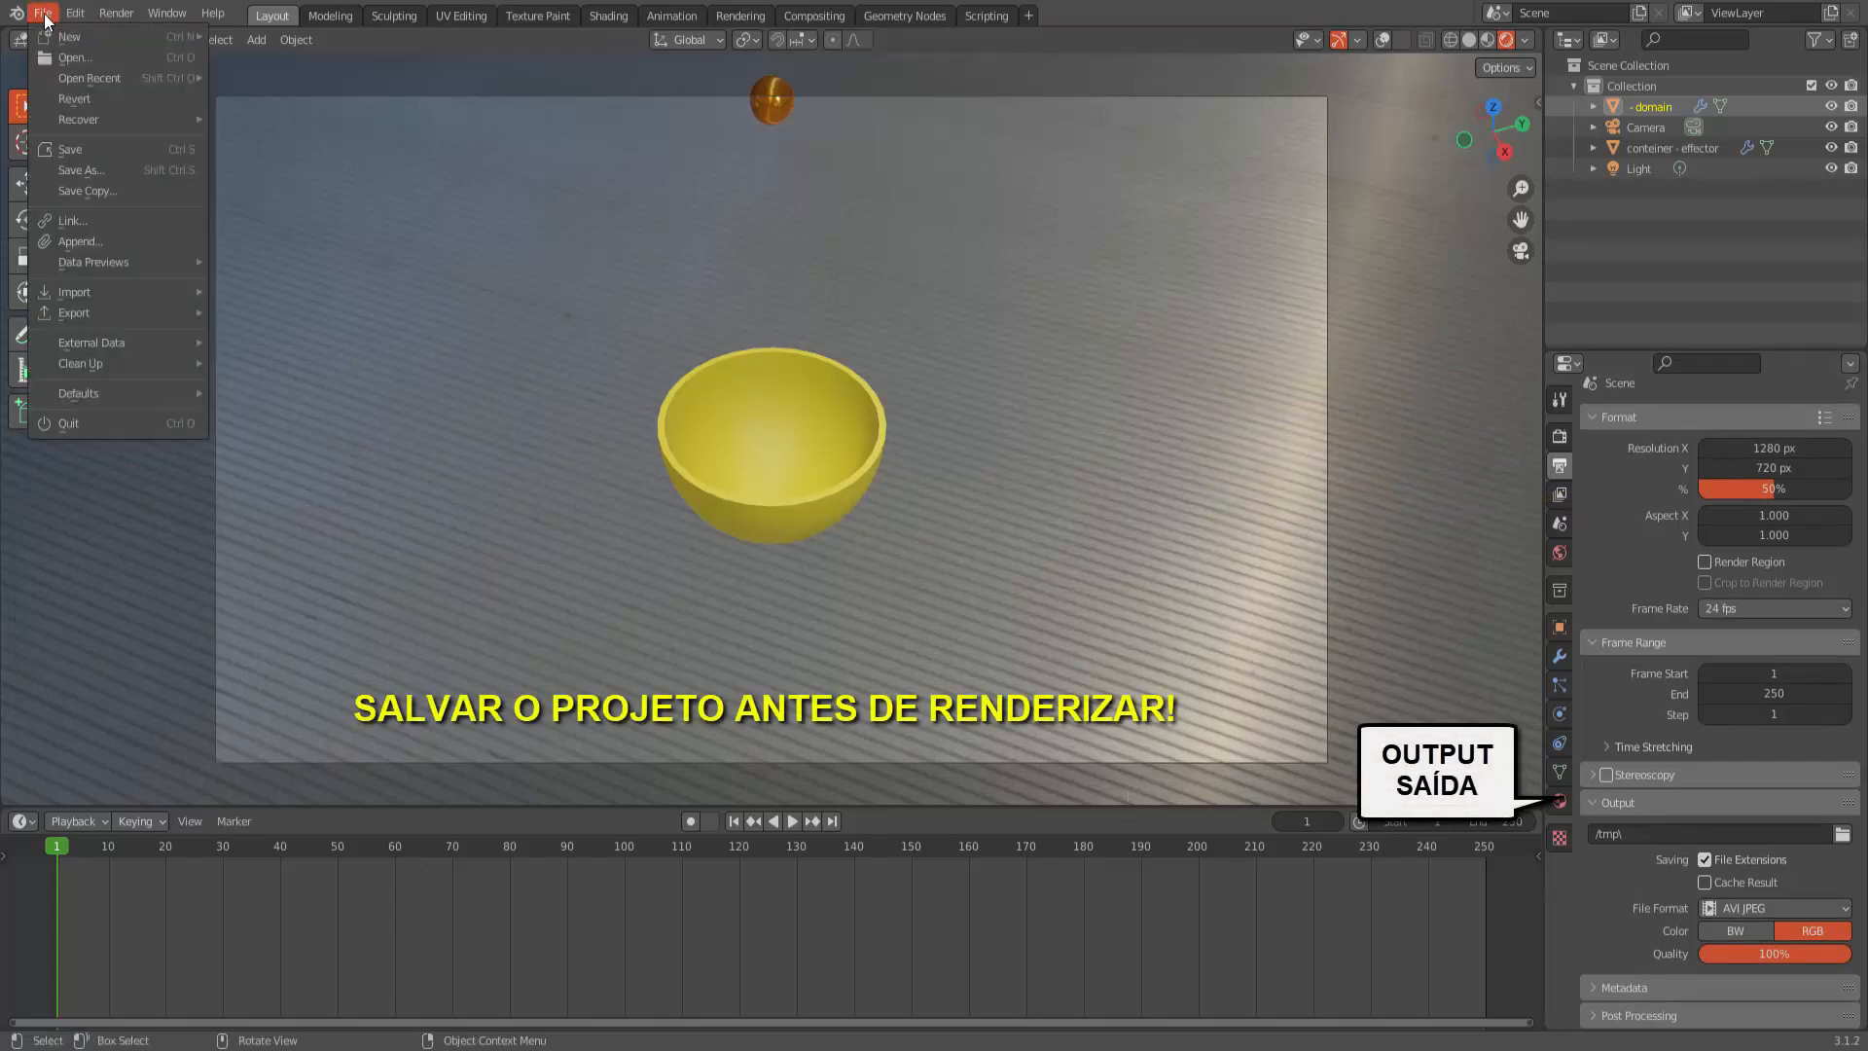
{"action": "left_click", "coordinate": [84, 172]}
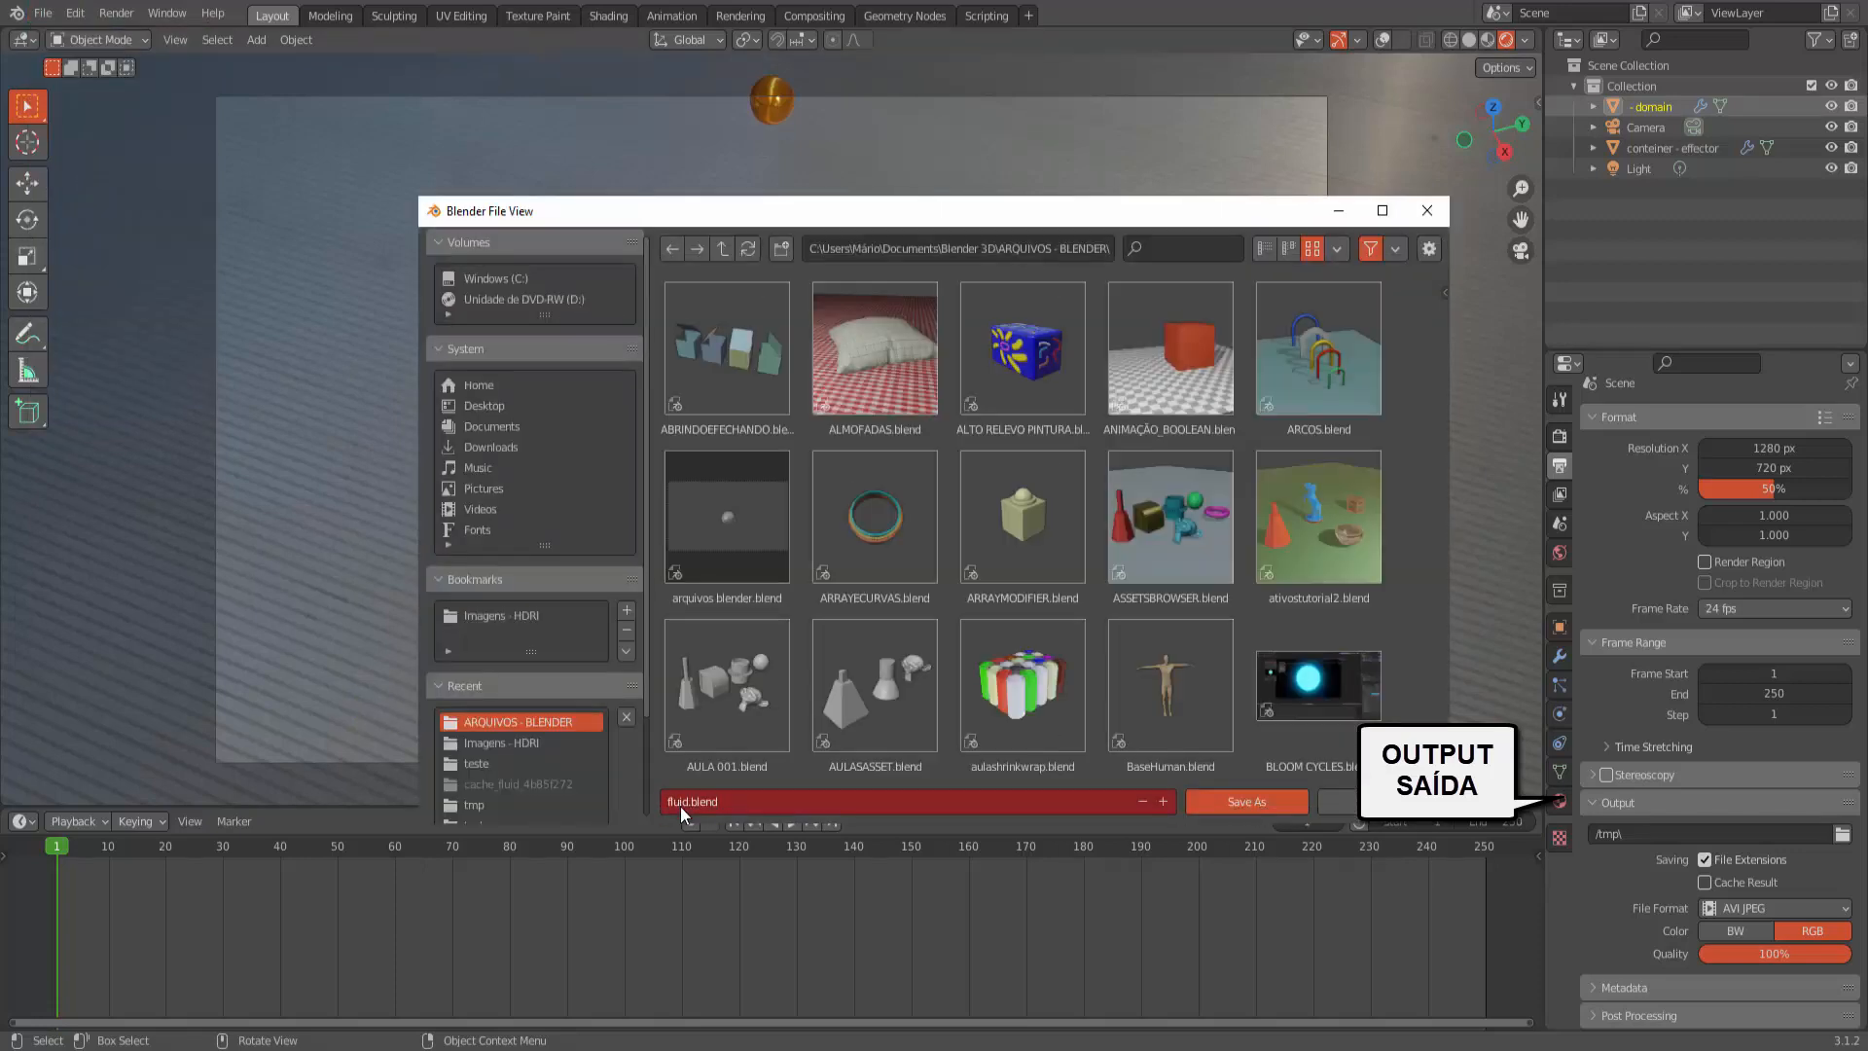
{"action": "left_click", "coordinate": [1230, 802]}
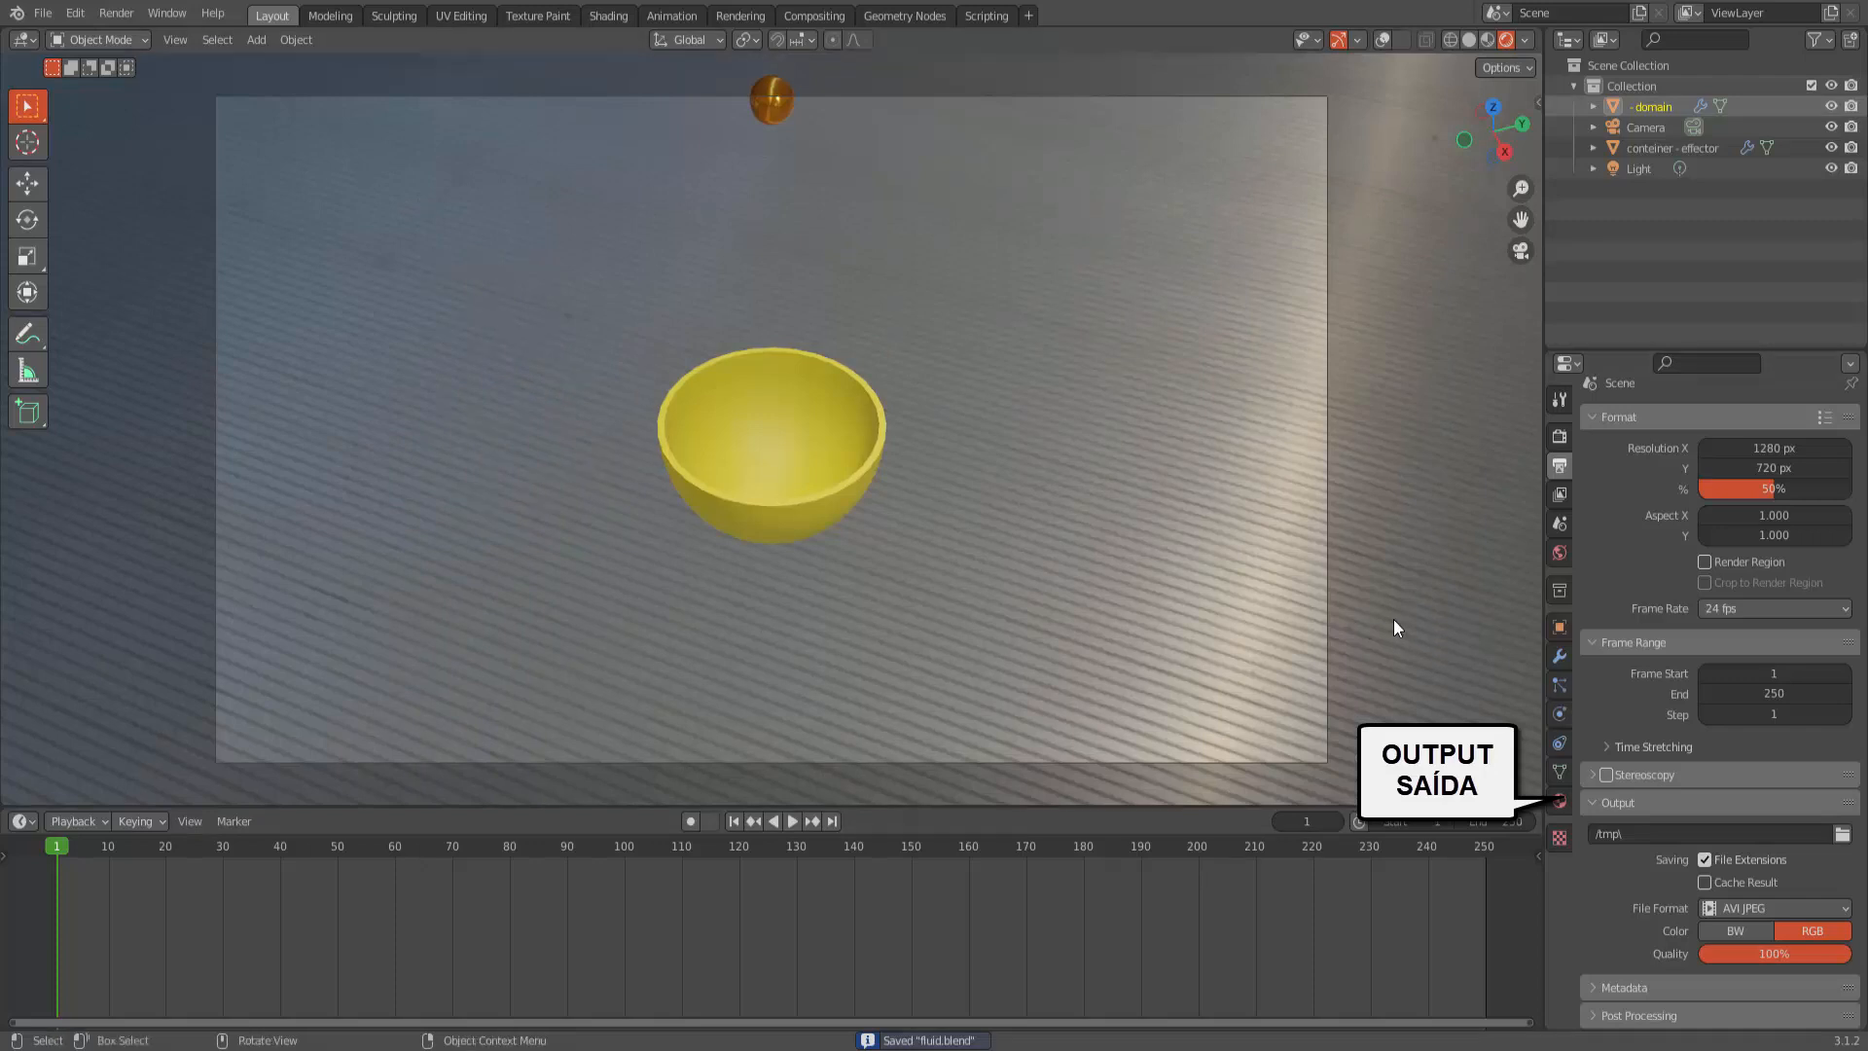
Step: Set the render output path to /tmp\testefluid and choose AVI JPEG as the movie file format
{"action": "left_click", "coordinate": [1627, 832]}
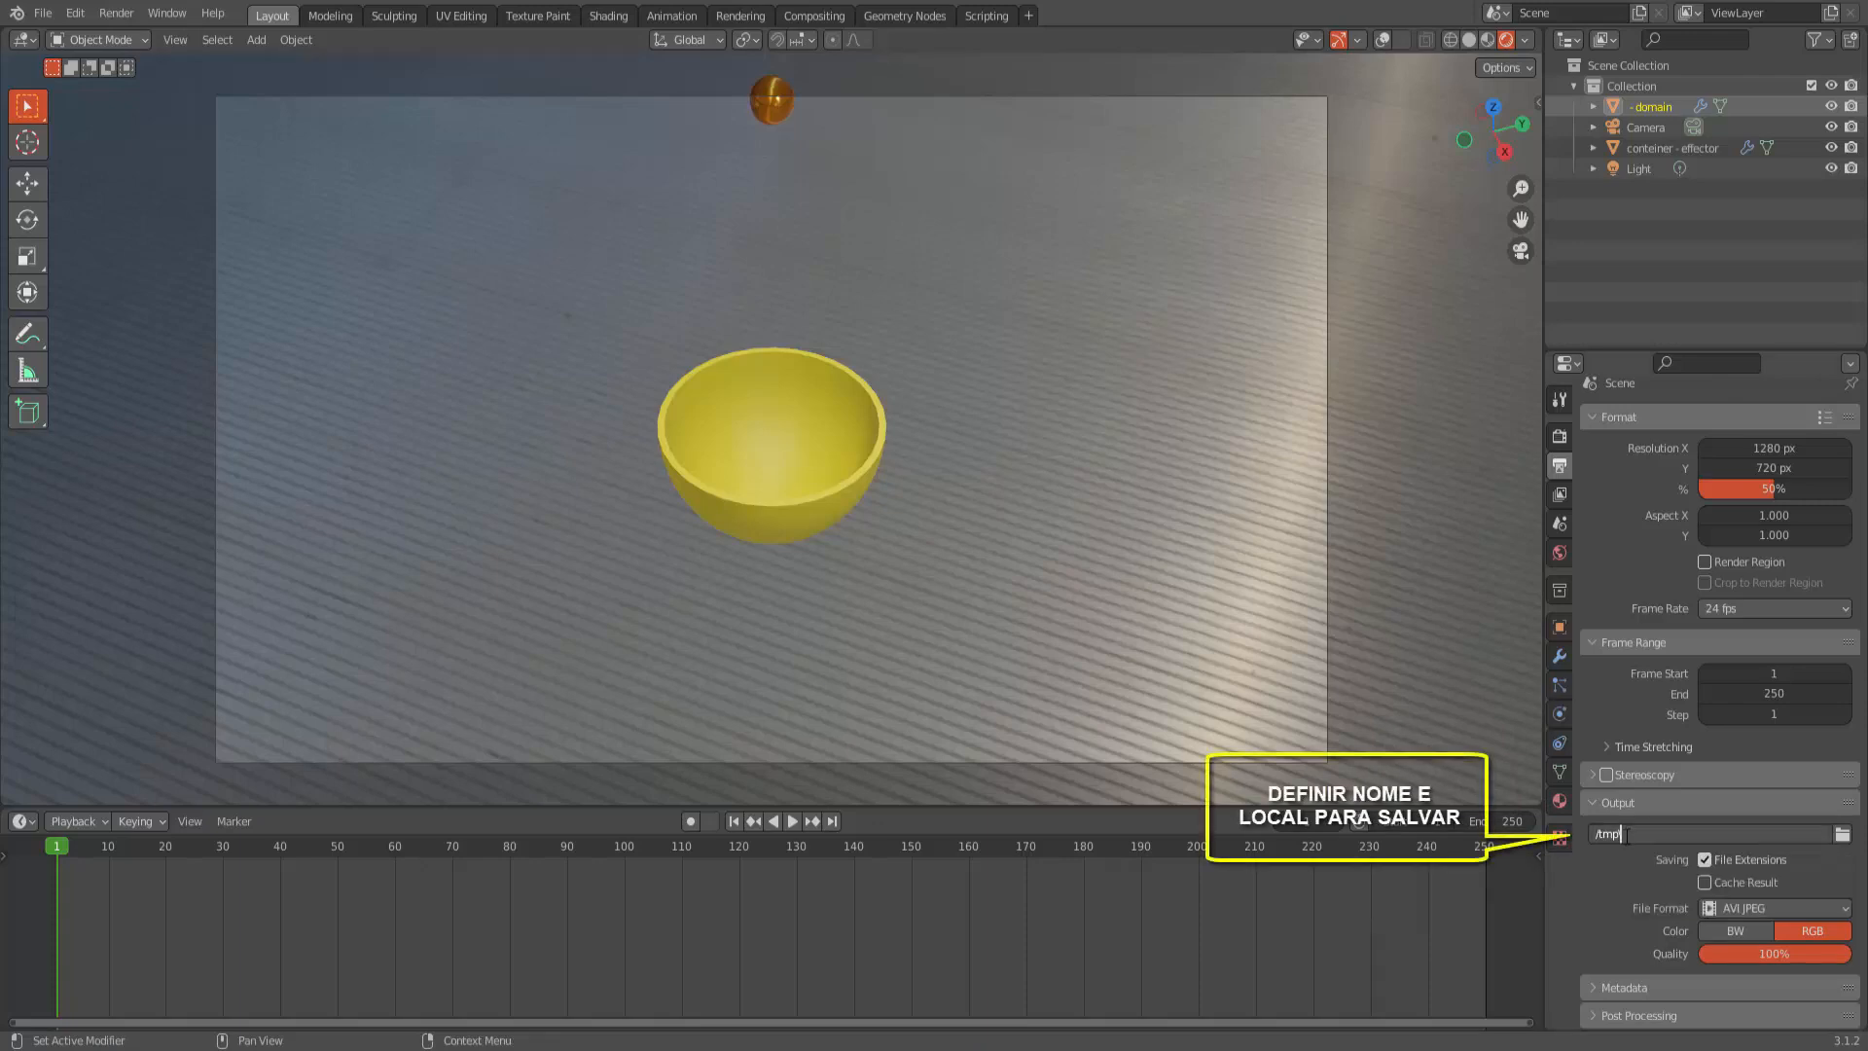
{"action": "type", "text": "testefluid"}
{"action": "key", "text": "Return"}
{"action": "left_click", "coordinate": [1841, 834]}
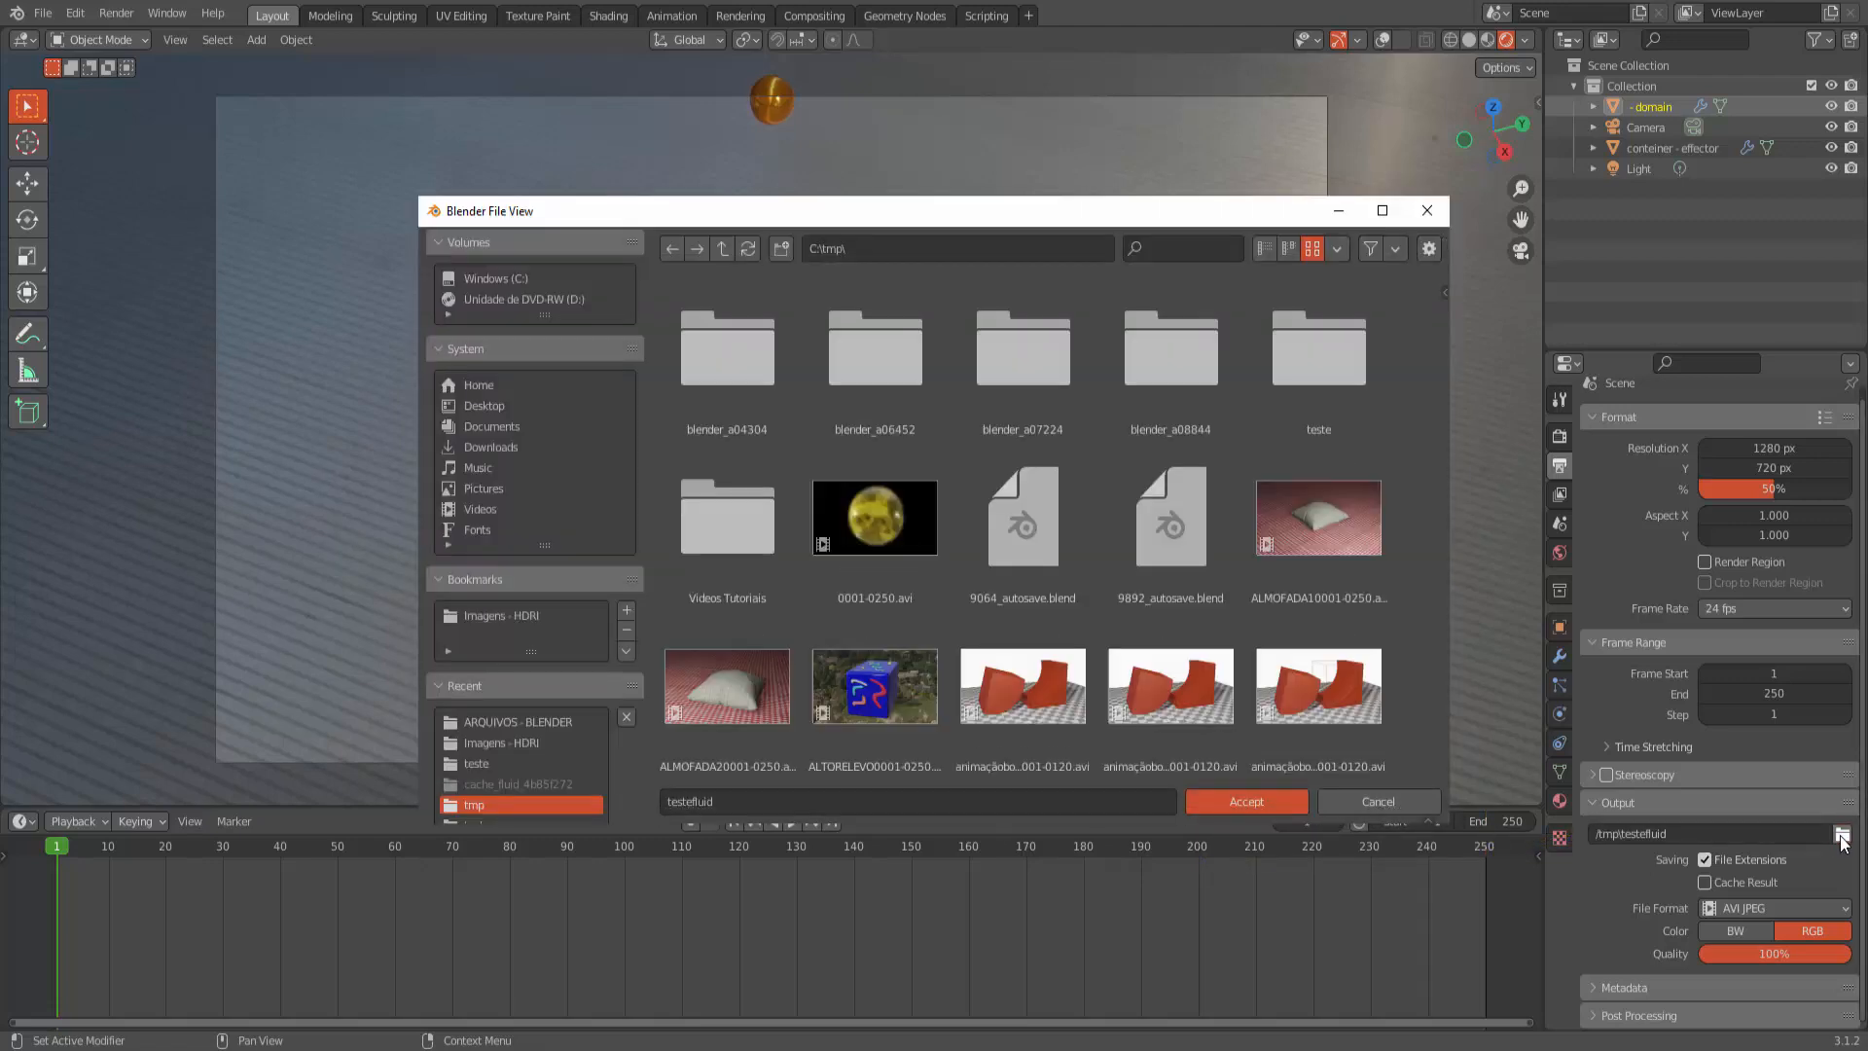
{"action": "left_click", "coordinate": [1398, 796]}
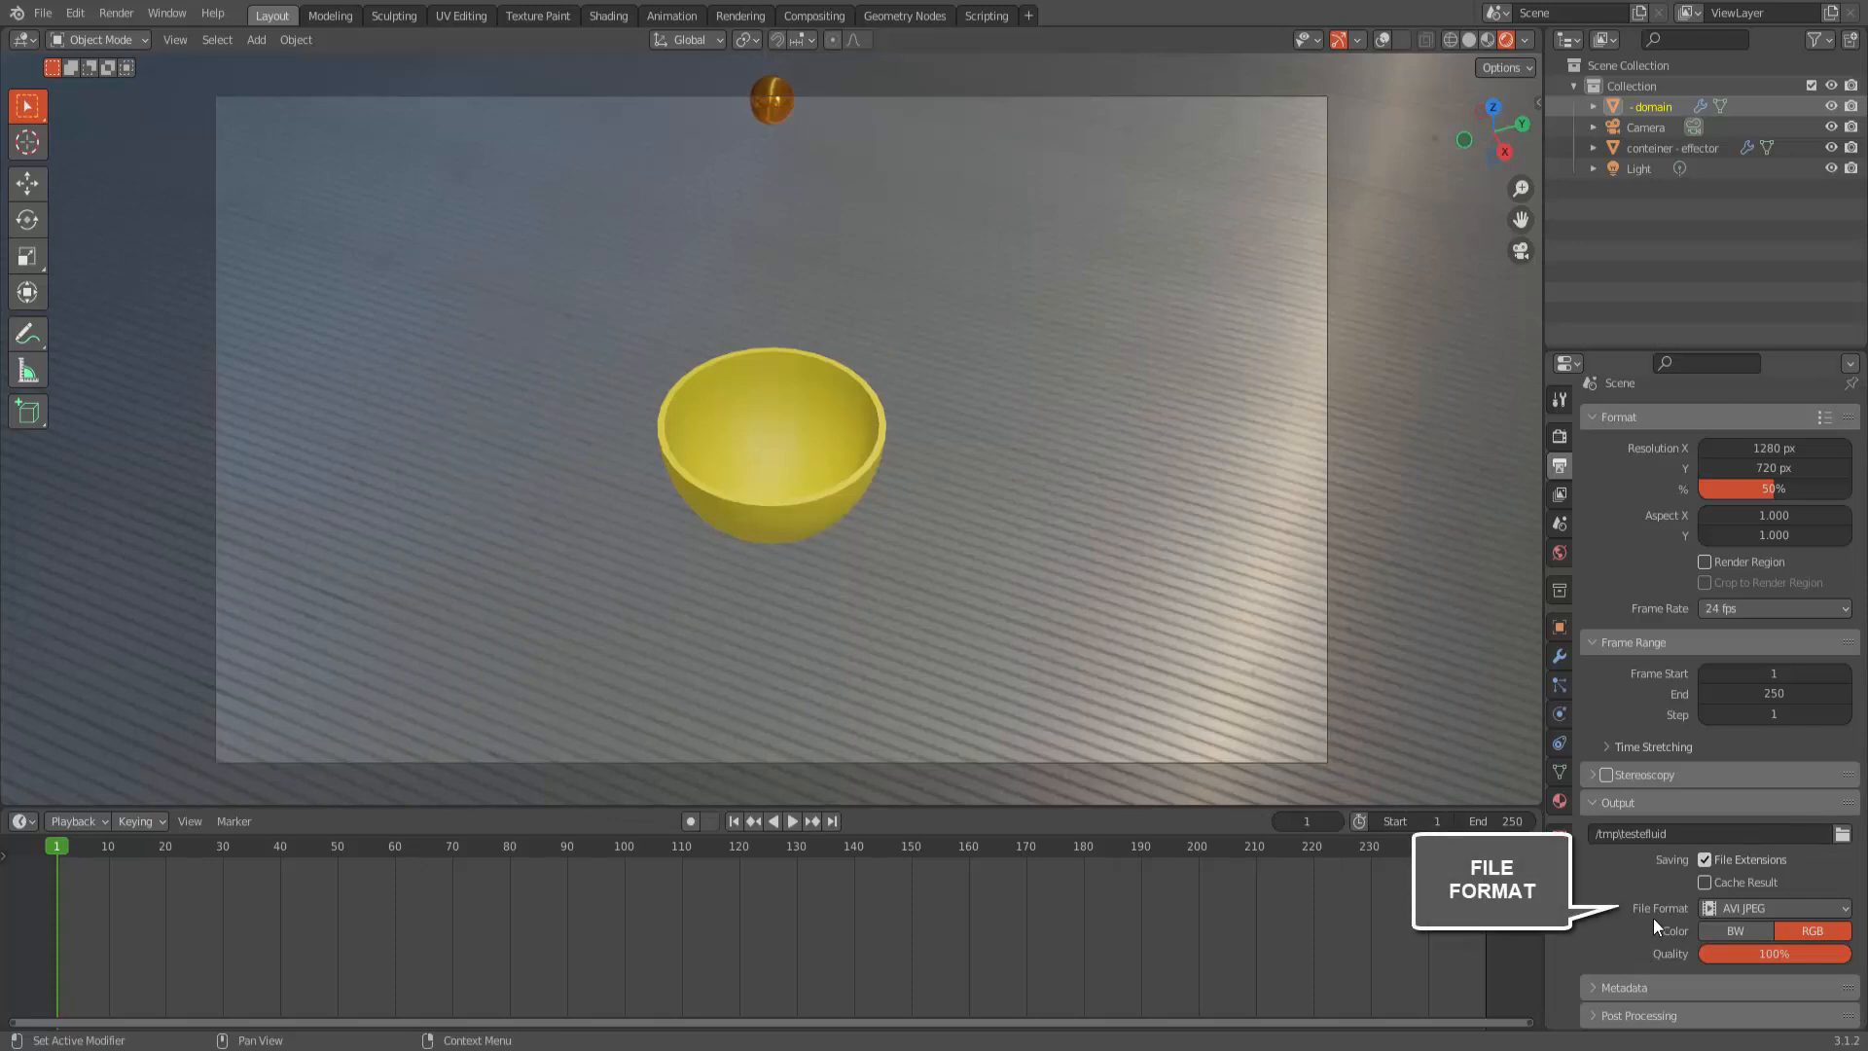
{"action": "left_click", "coordinate": [1749, 909]}
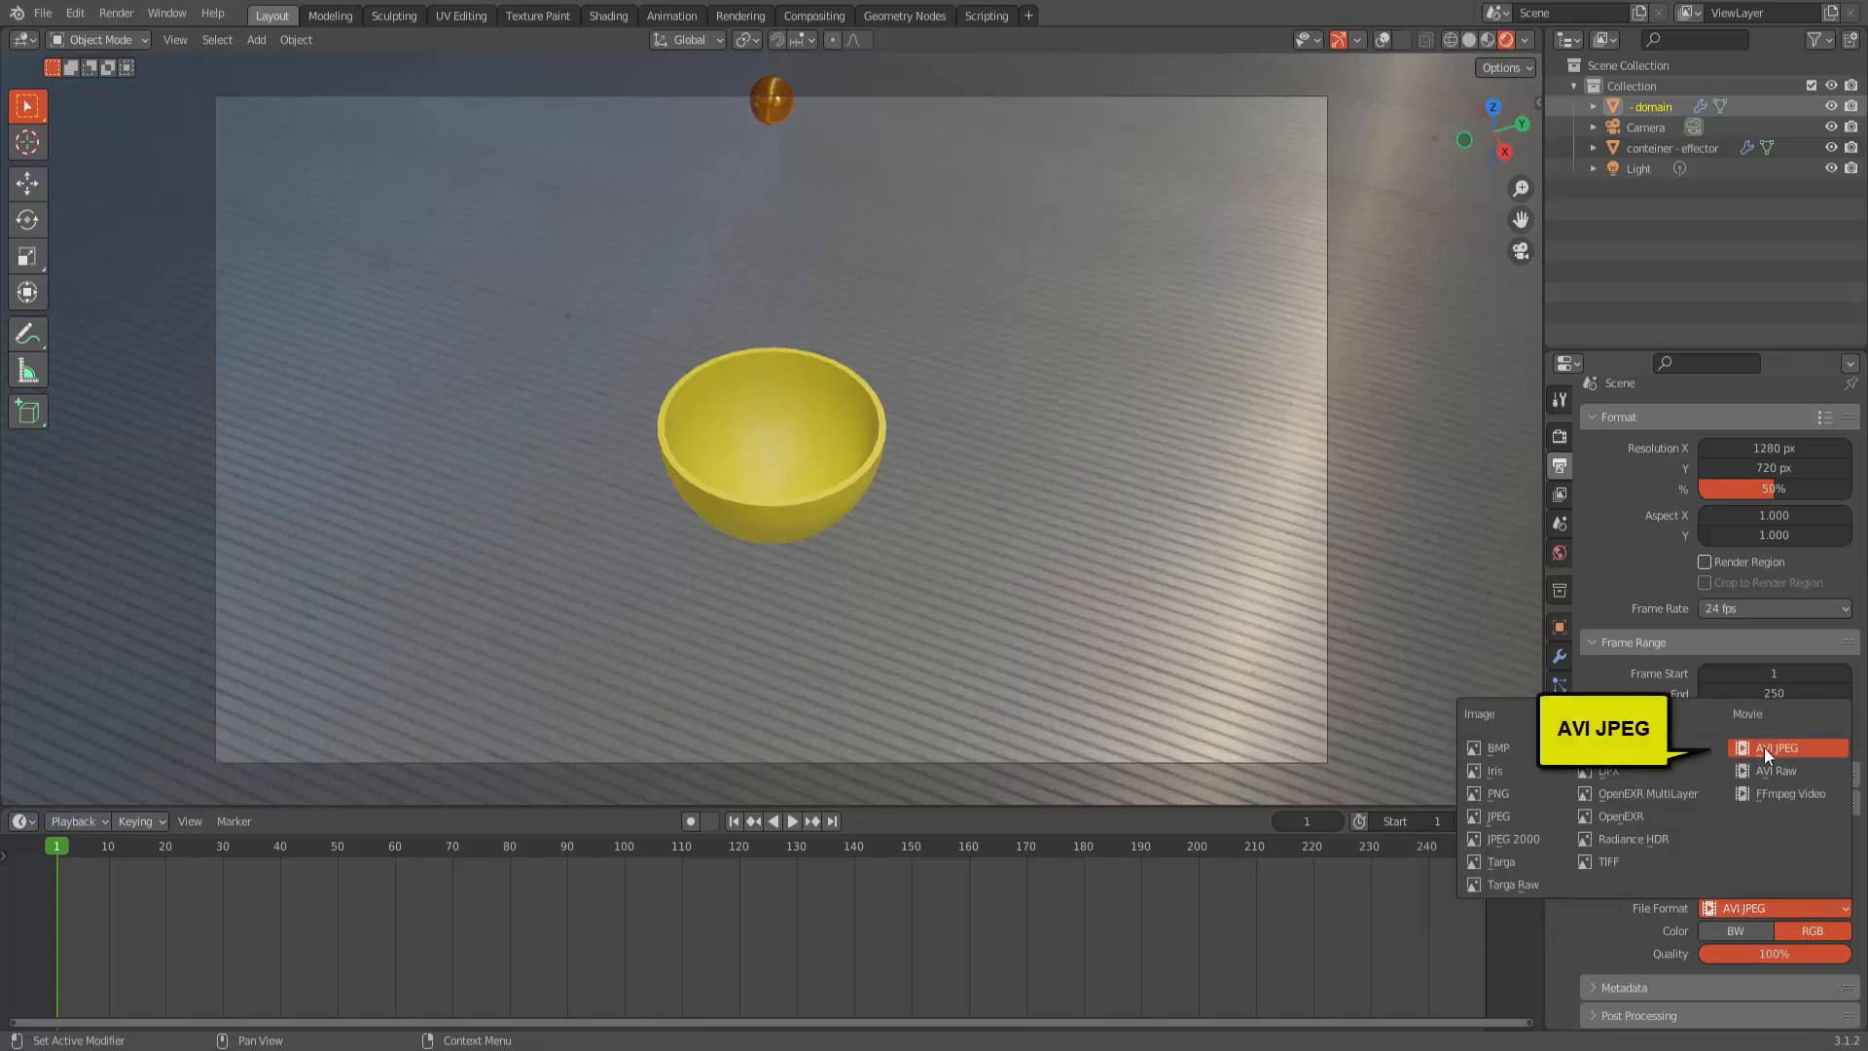
{"action": "left_click", "coordinate": [1790, 747]}
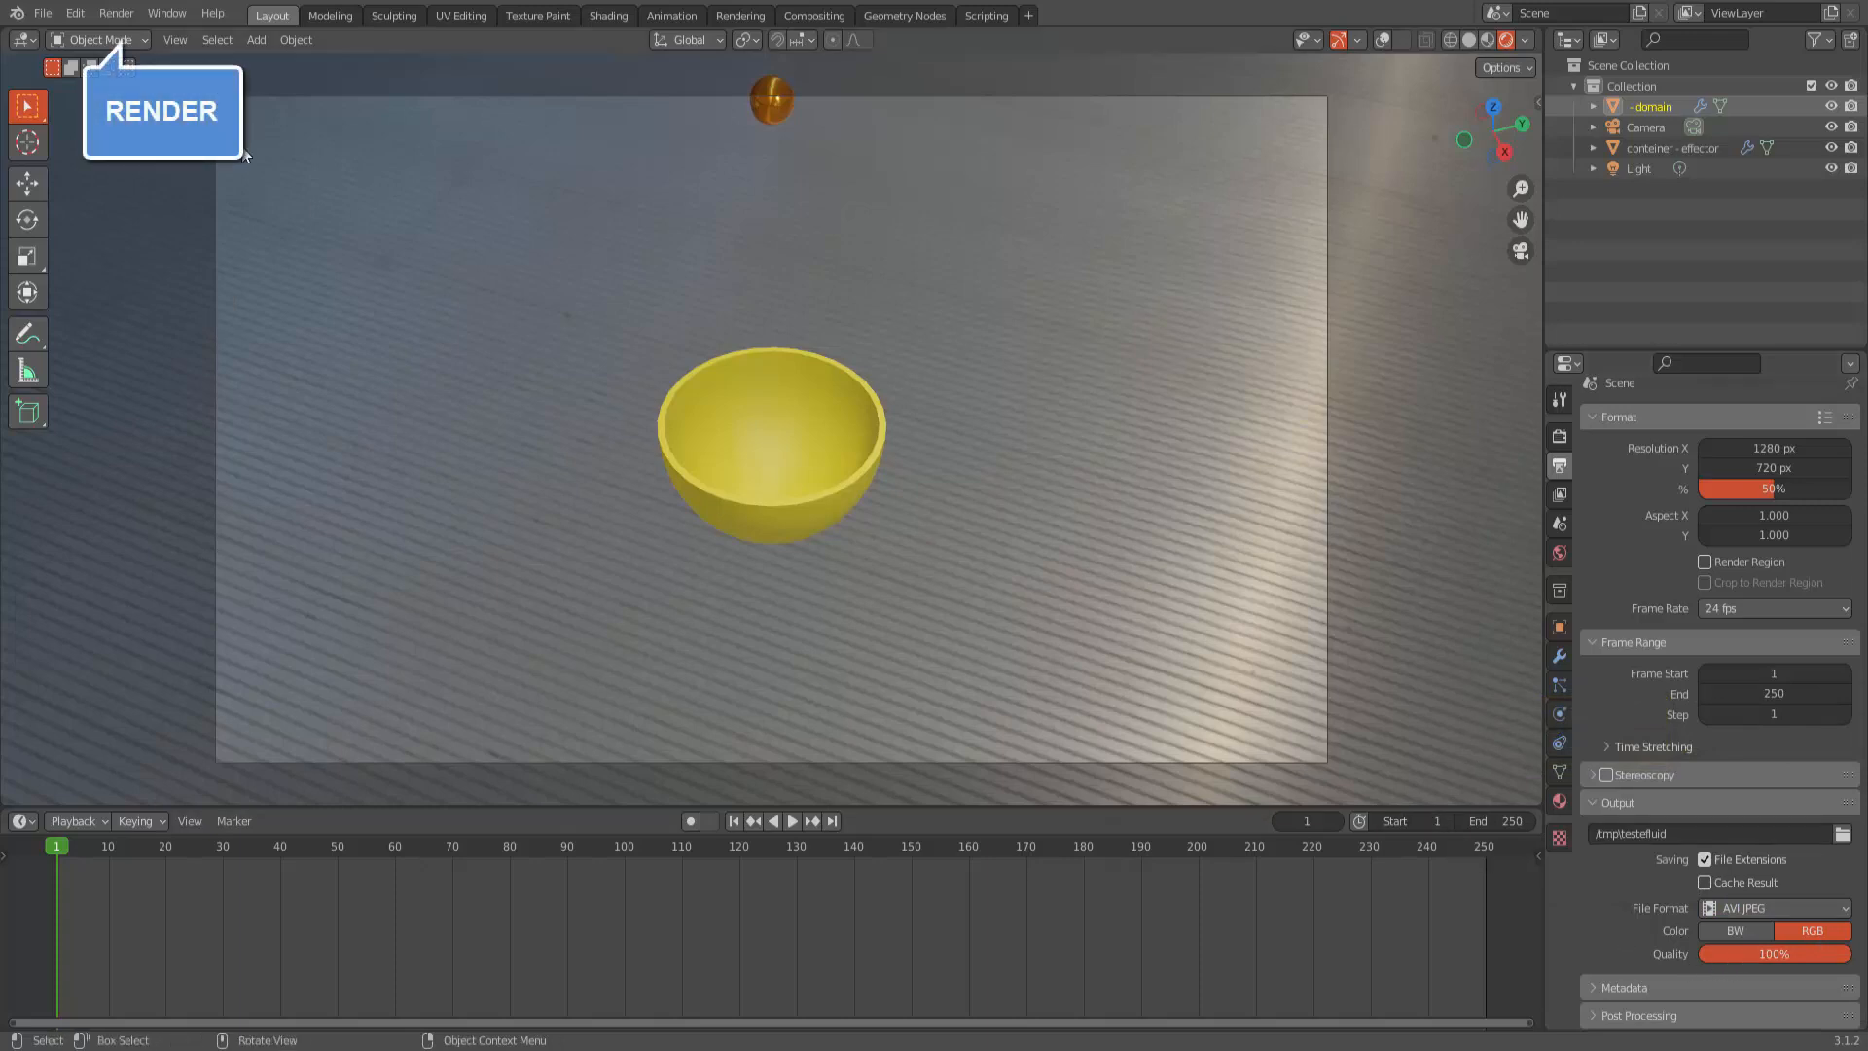
Step: Start rendering the liquid animation and close the render result window
{"action": "left_click", "coordinate": [126, 15]}
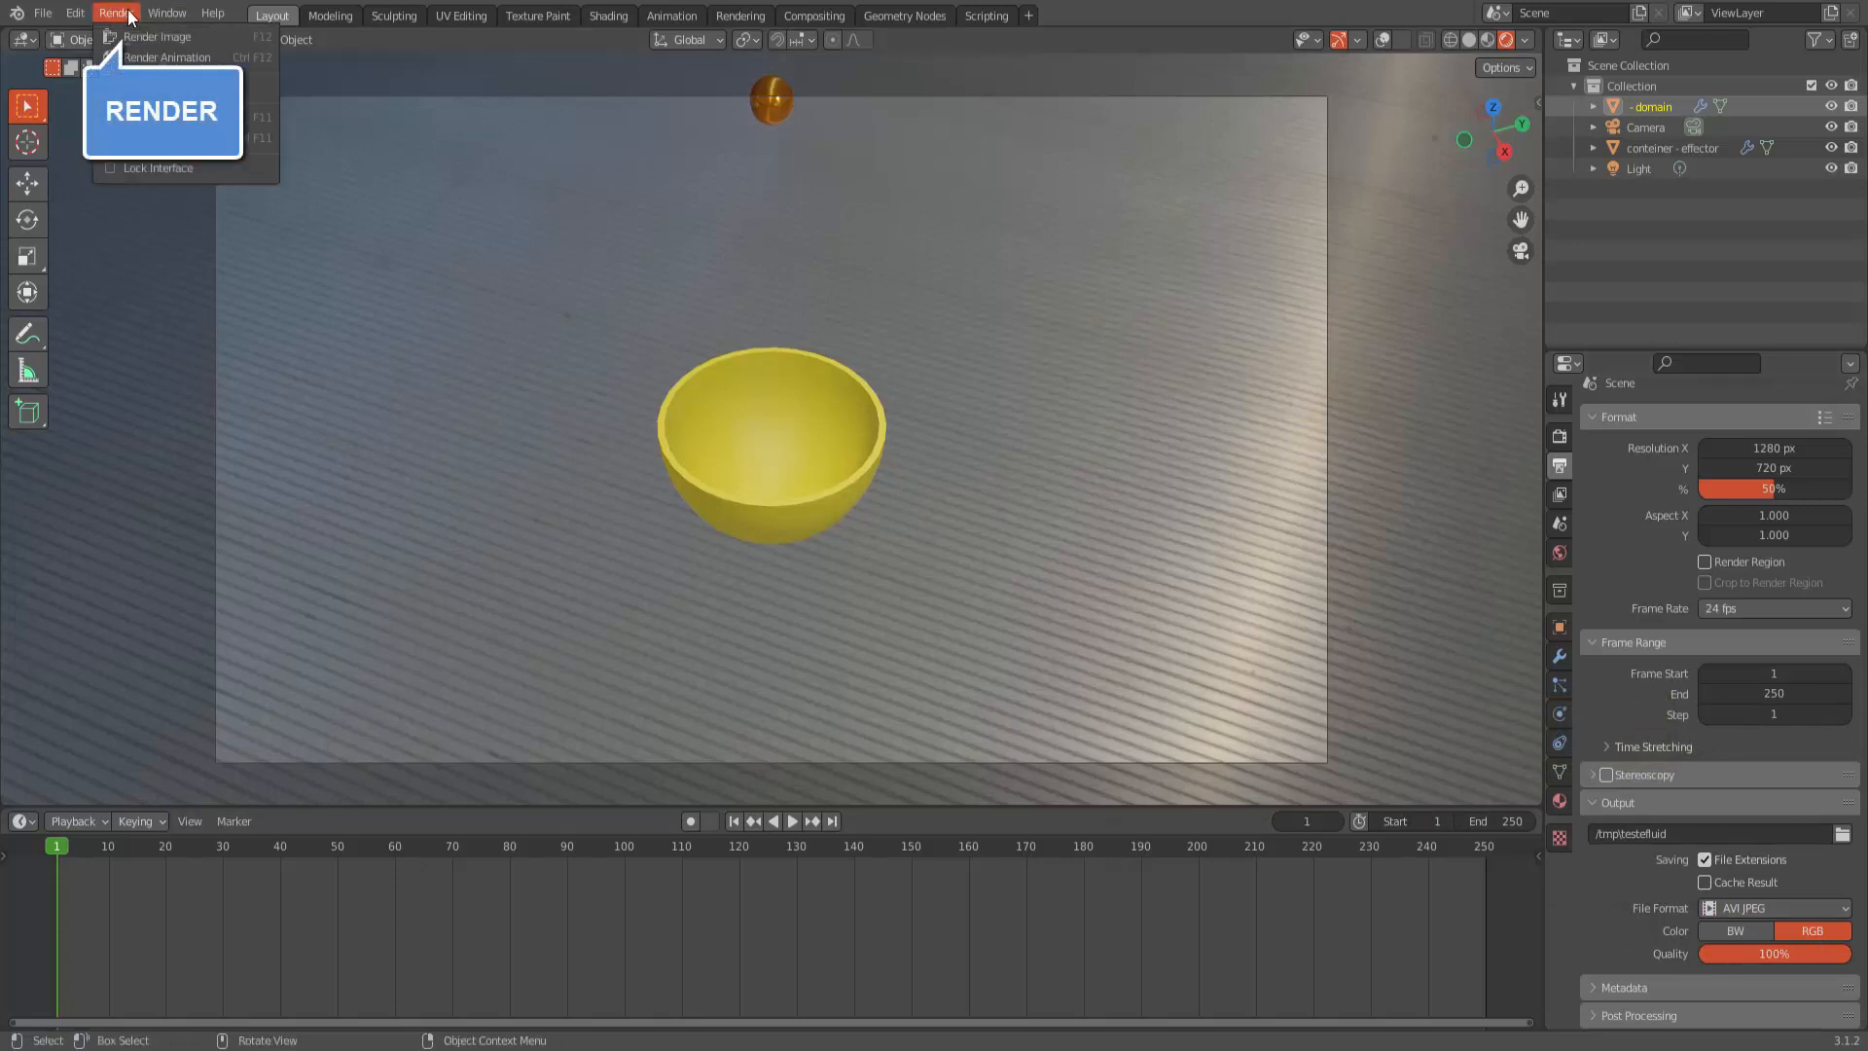
{"action": "left_click", "coordinate": [178, 60]}
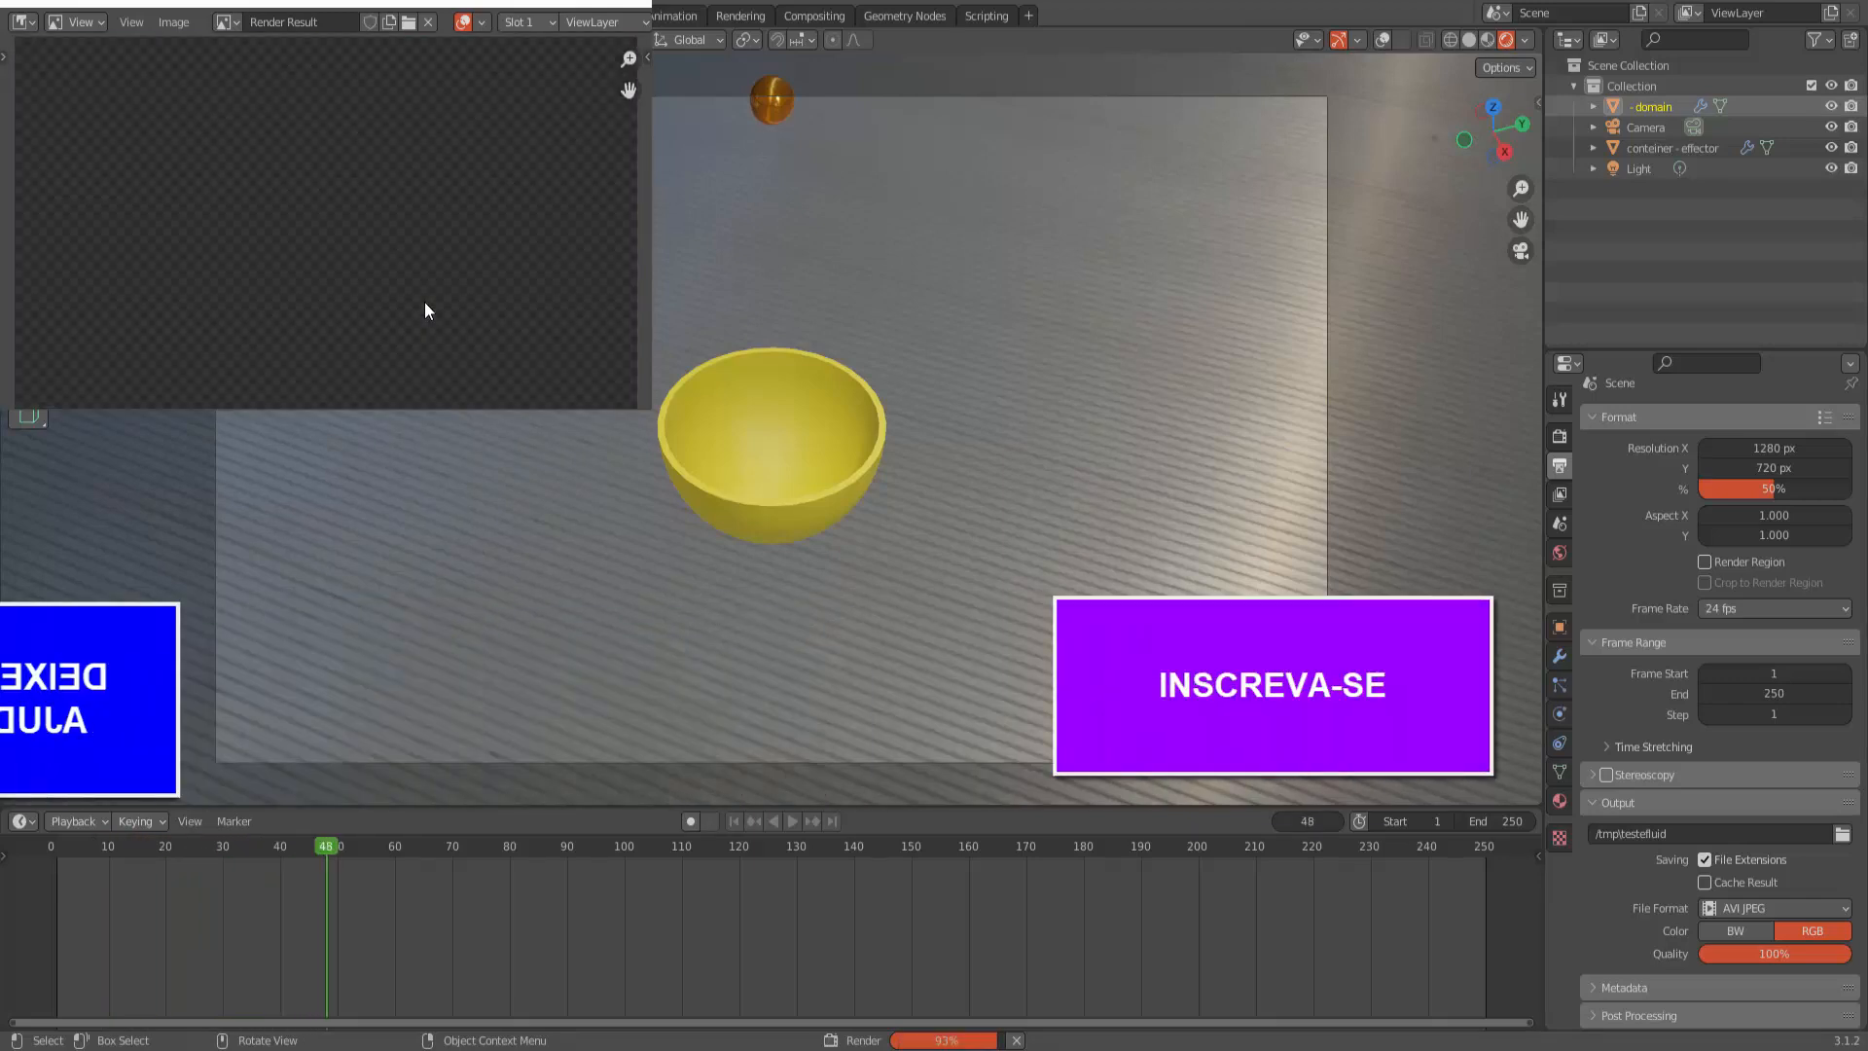
{"action": "left_click", "coordinate": [629, 4]}
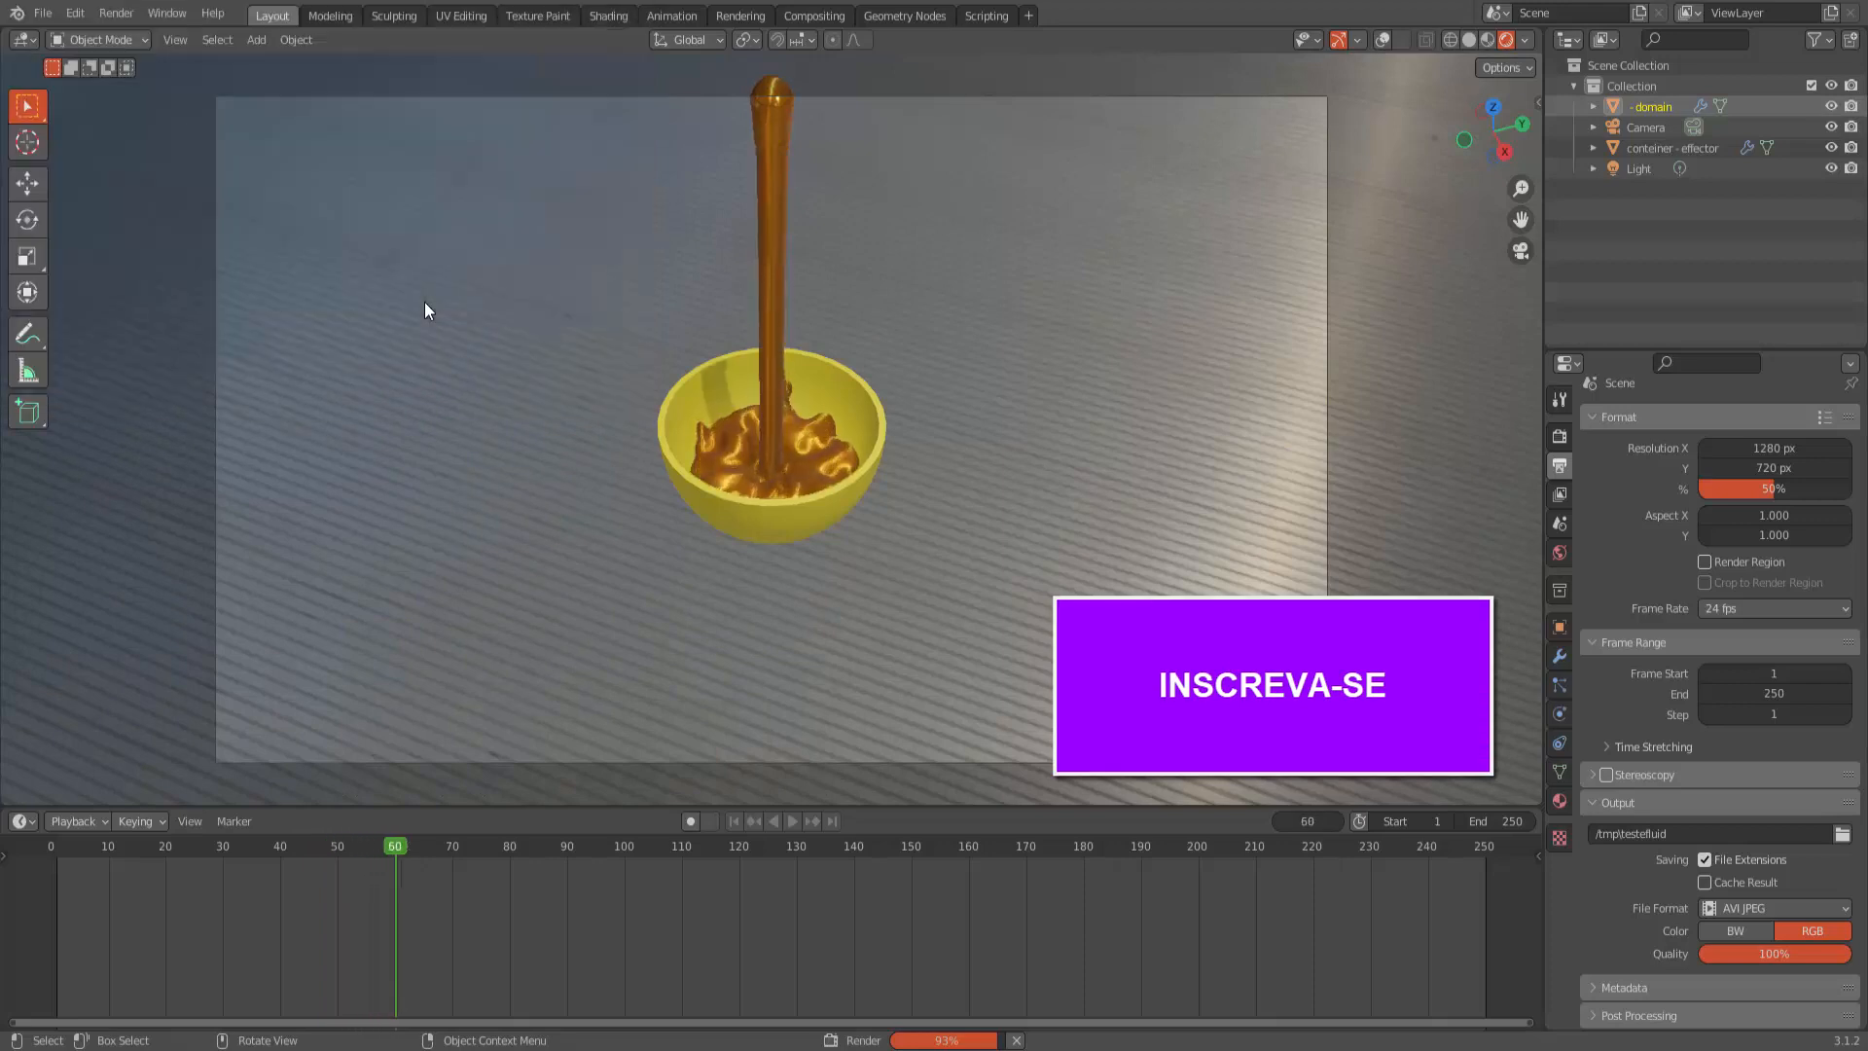